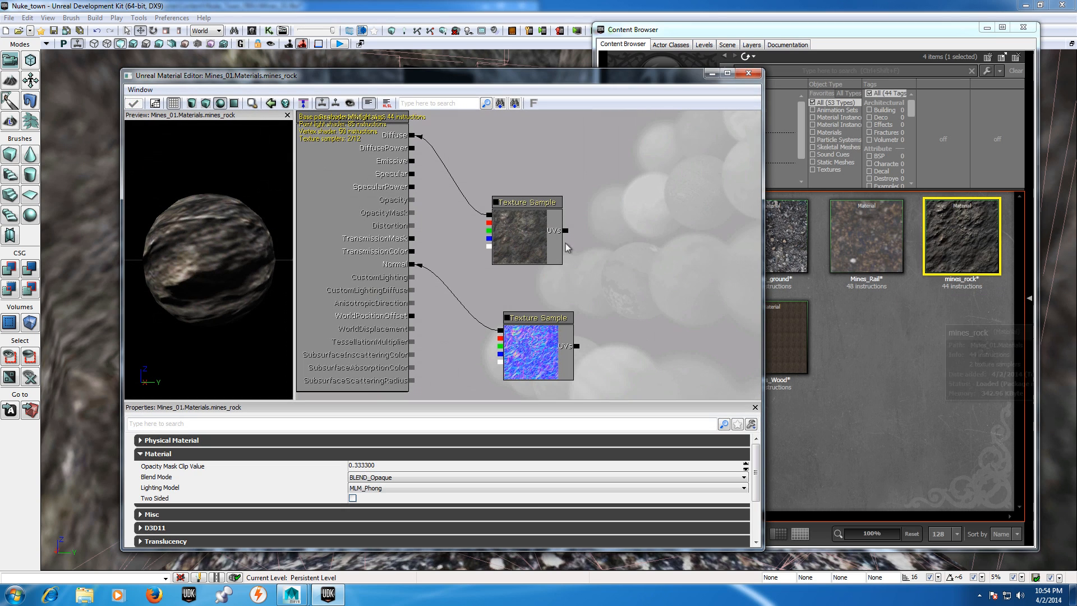
Step: Add a Multiply node to the mines_rock material graph, beside the two Texture Sample nodes
drag(546, 76, 576, 96)
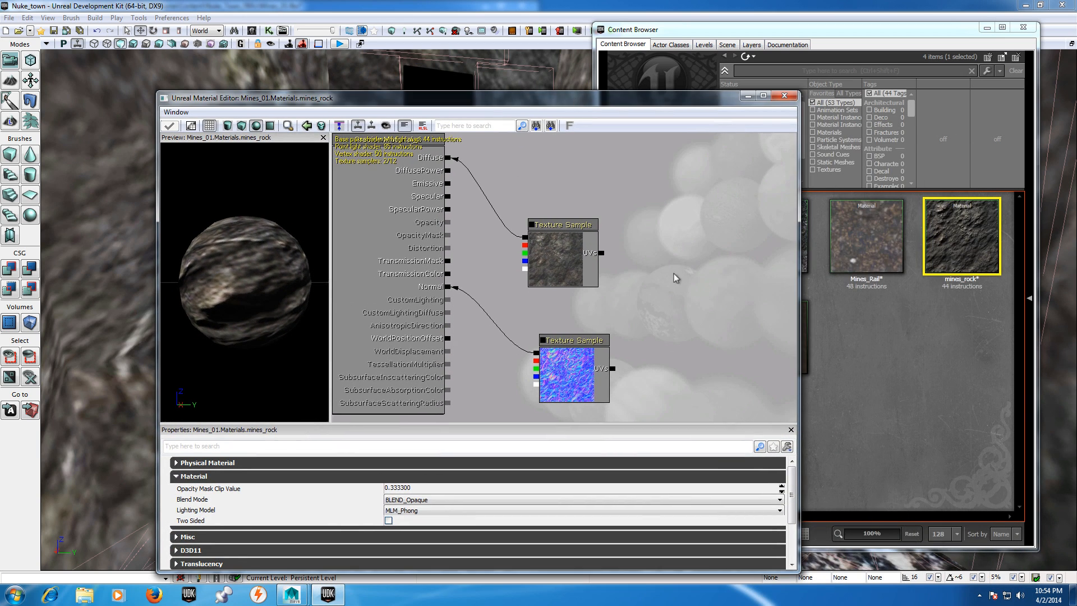
scroll(670, 309, down, 1)
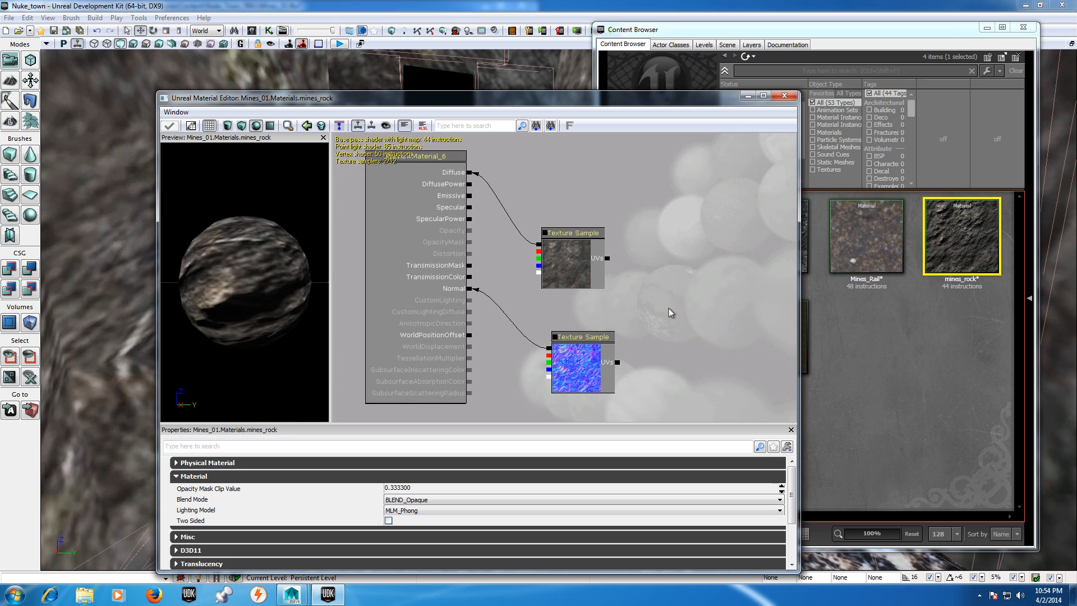
right_click(658, 267)
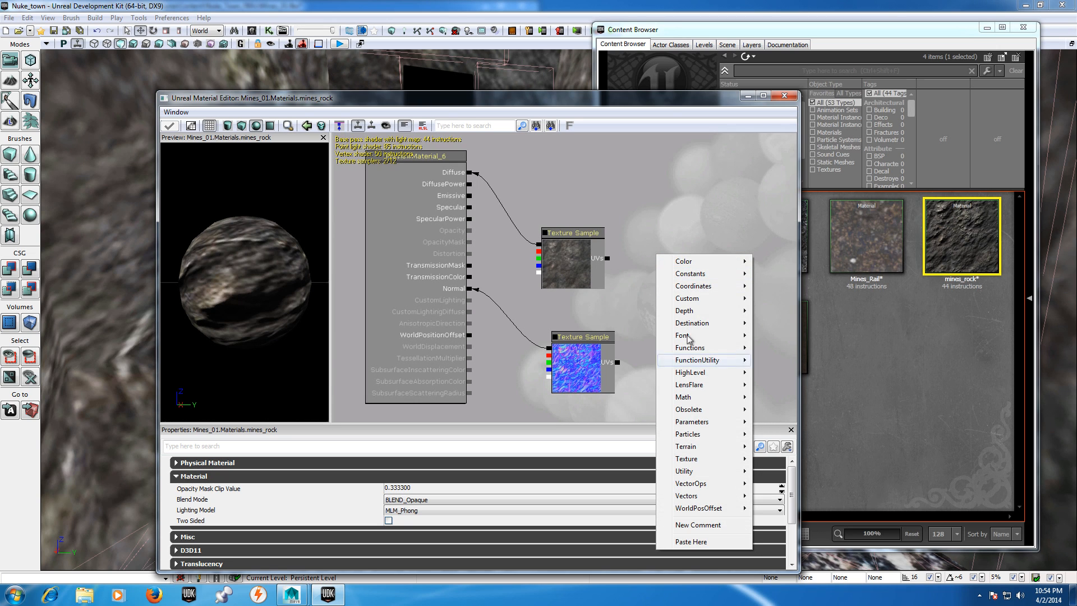
mouse_move(715, 402)
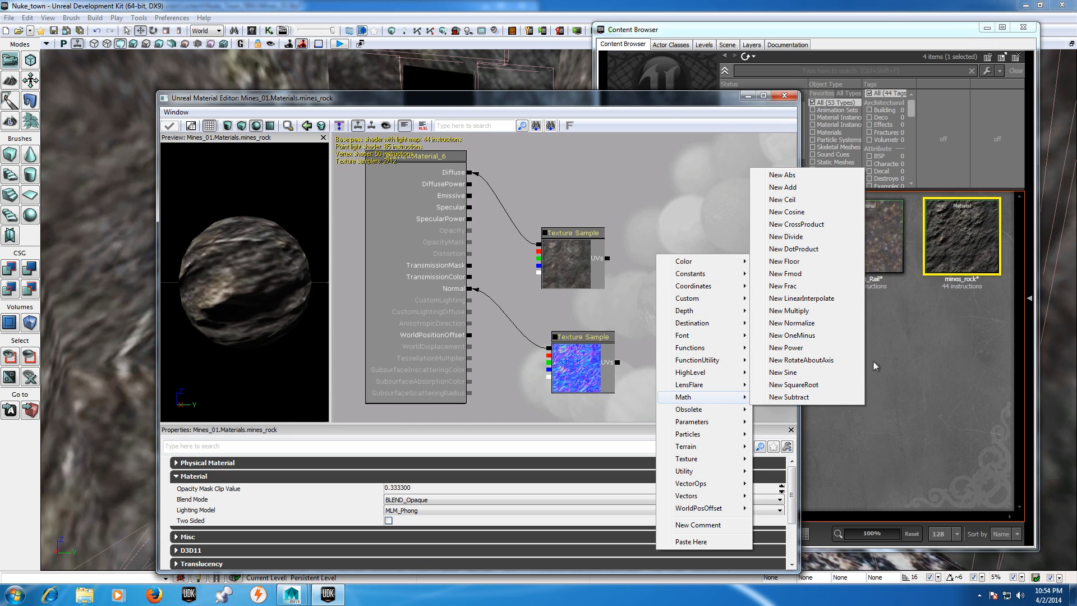
click(817, 312)
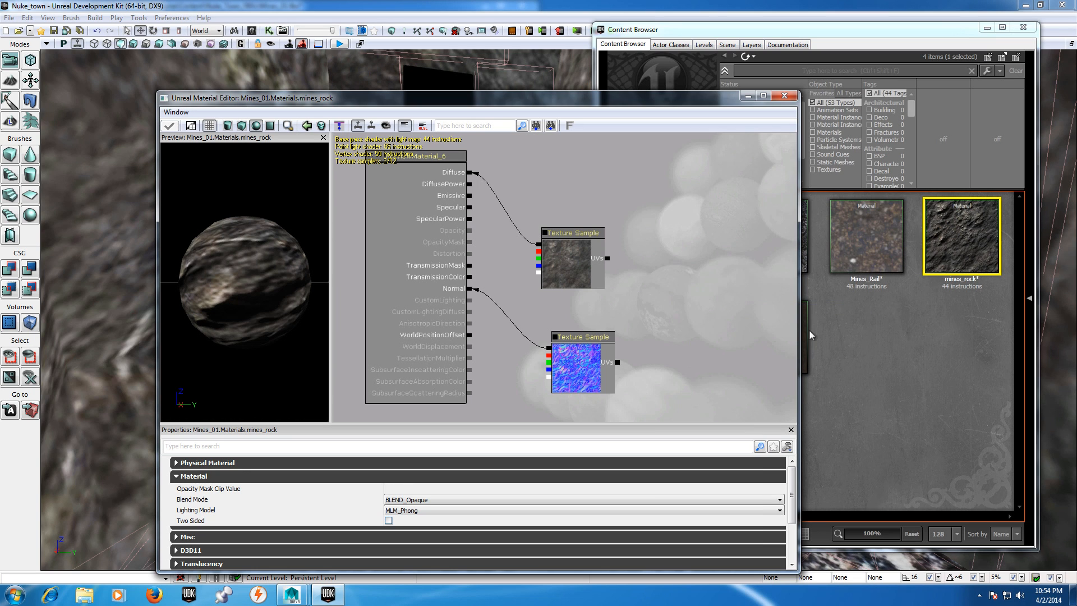
drag(678, 272, 677, 544)
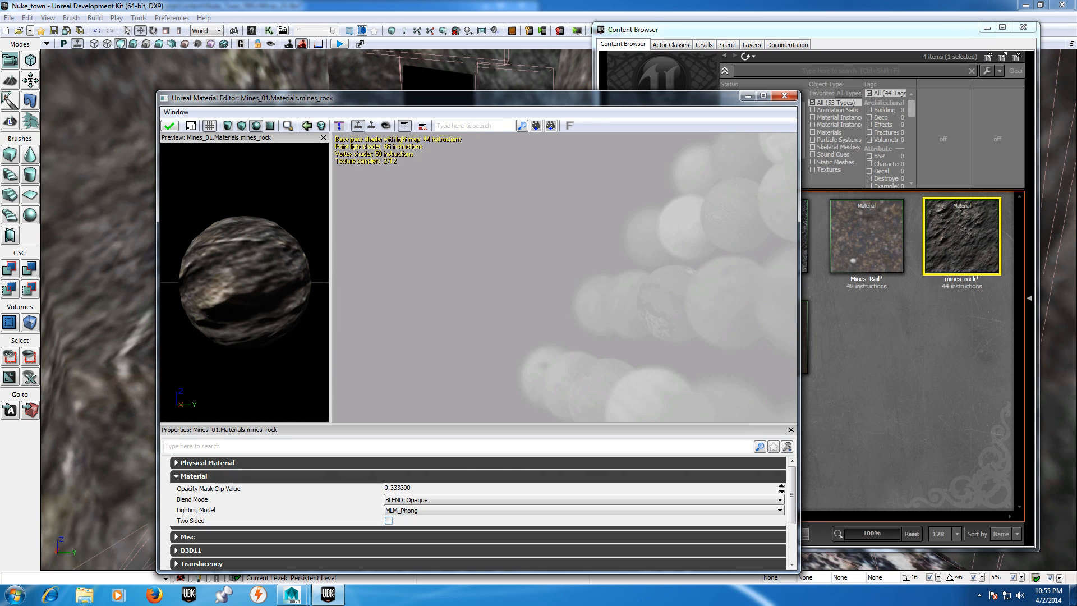
click(190, 125)
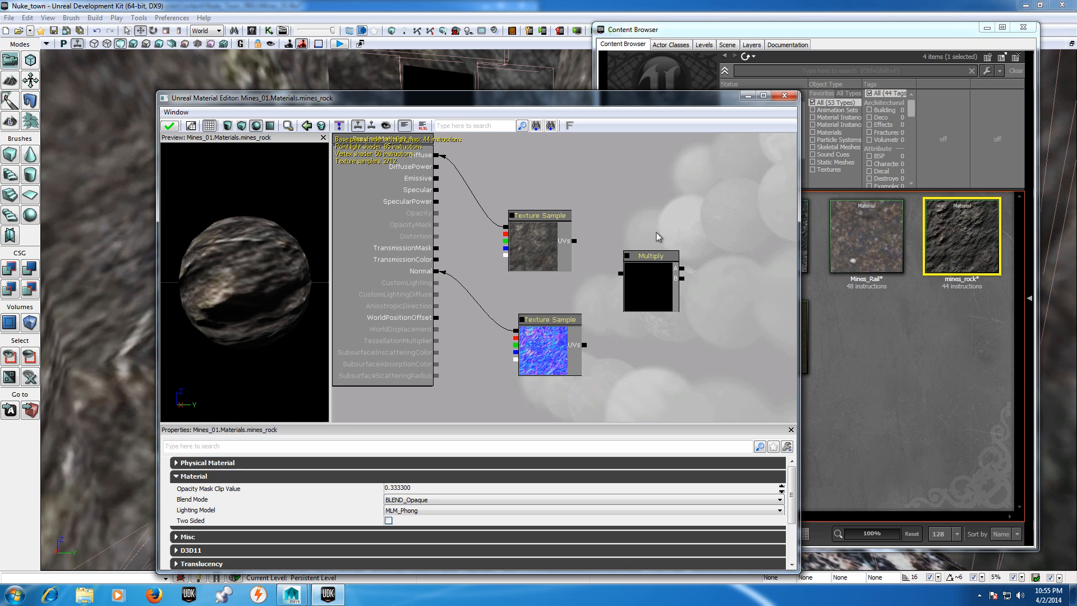
click(659, 264)
drag(646, 262, 640, 268)
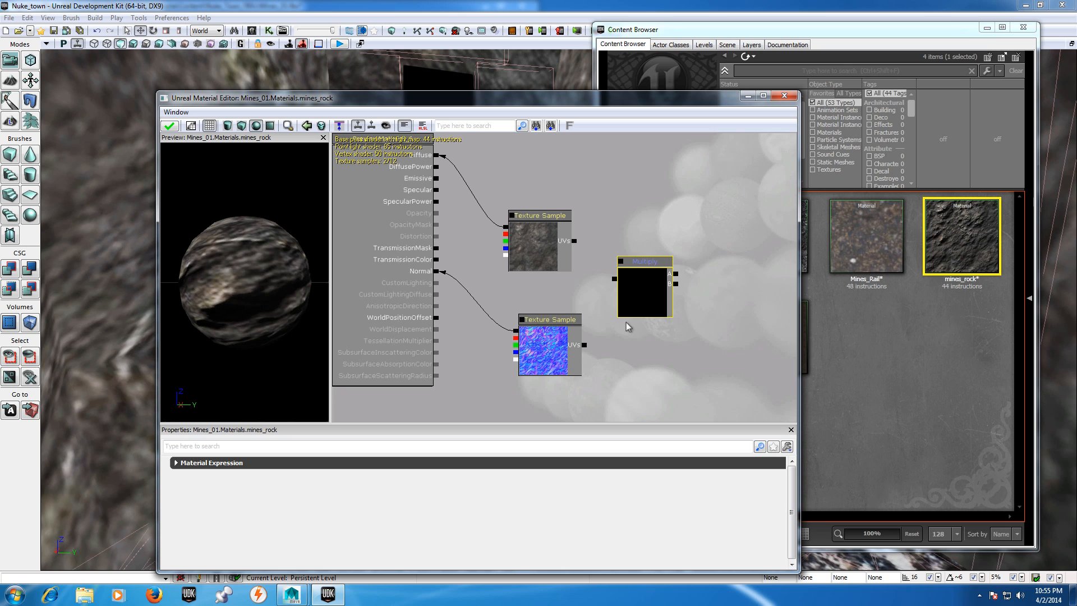
Step: Add a Constant node to the graph, below and beyond the Multiply node
right_click(720, 255)
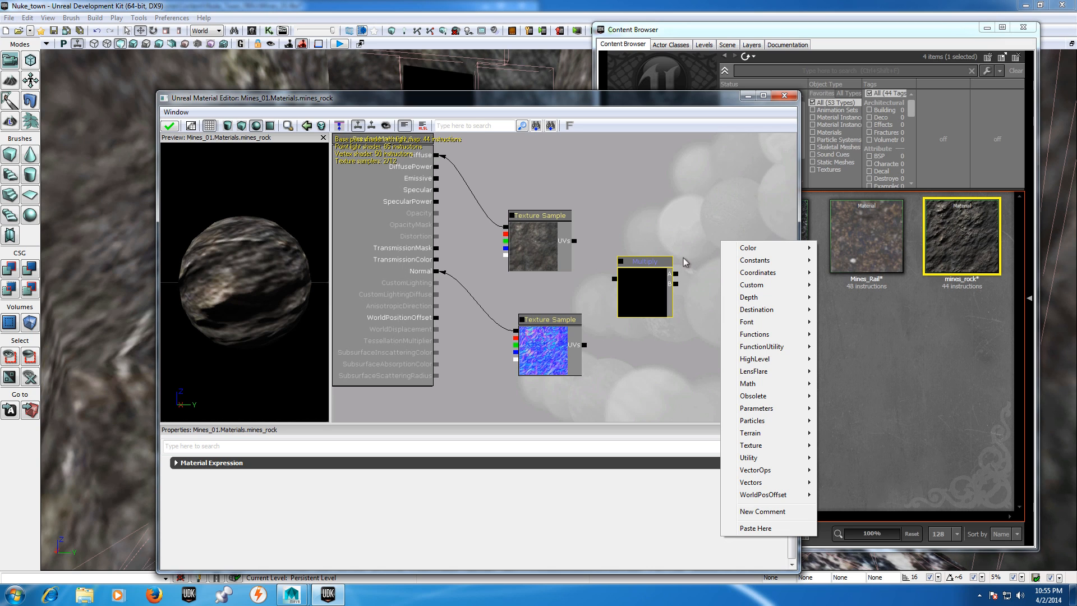
mouse_move(732, 261)
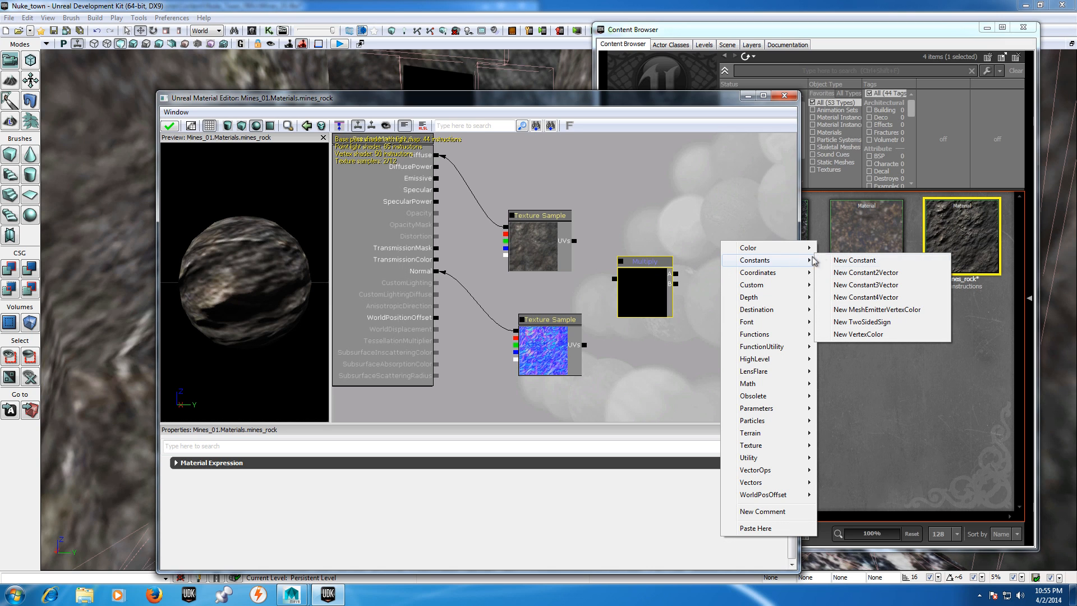
click(866, 260)
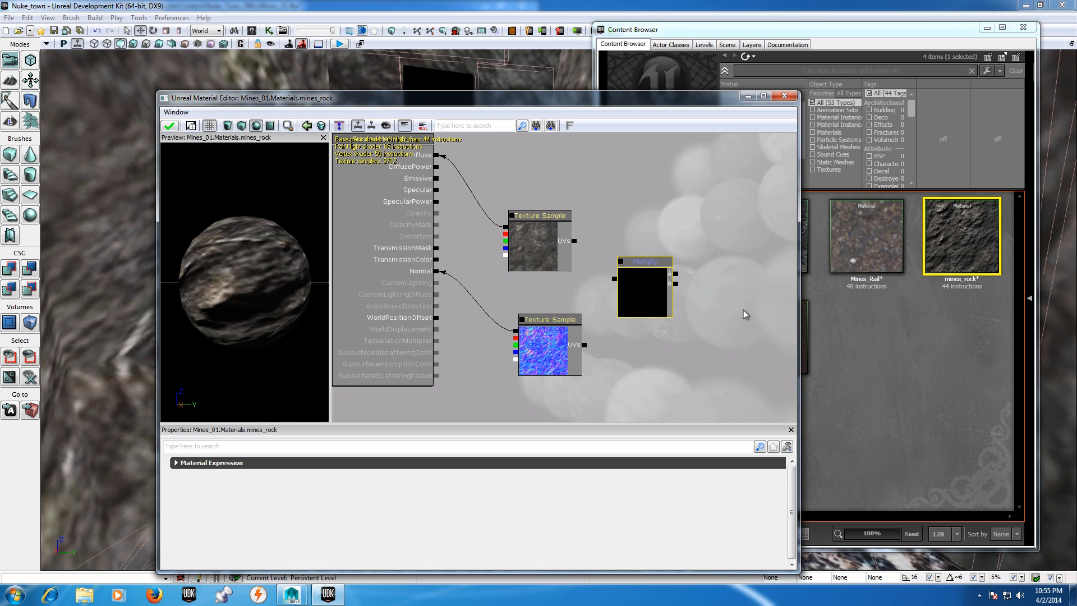
drag(738, 288, 722, 365)
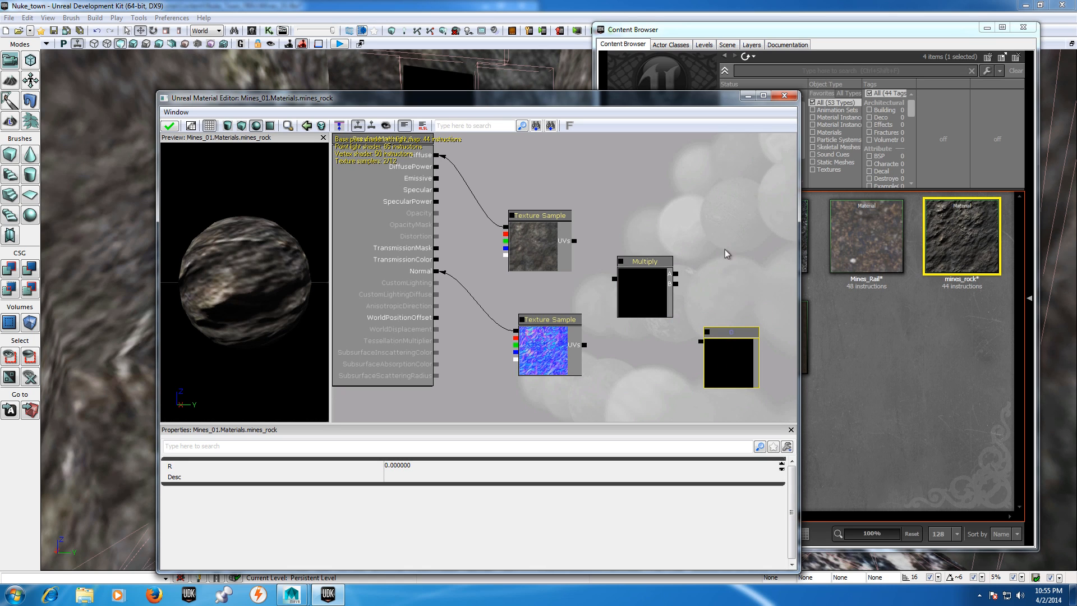
Step: Add a TextureCoordinate node next to the Multiply node, above the Constant node
right_click(704, 257)
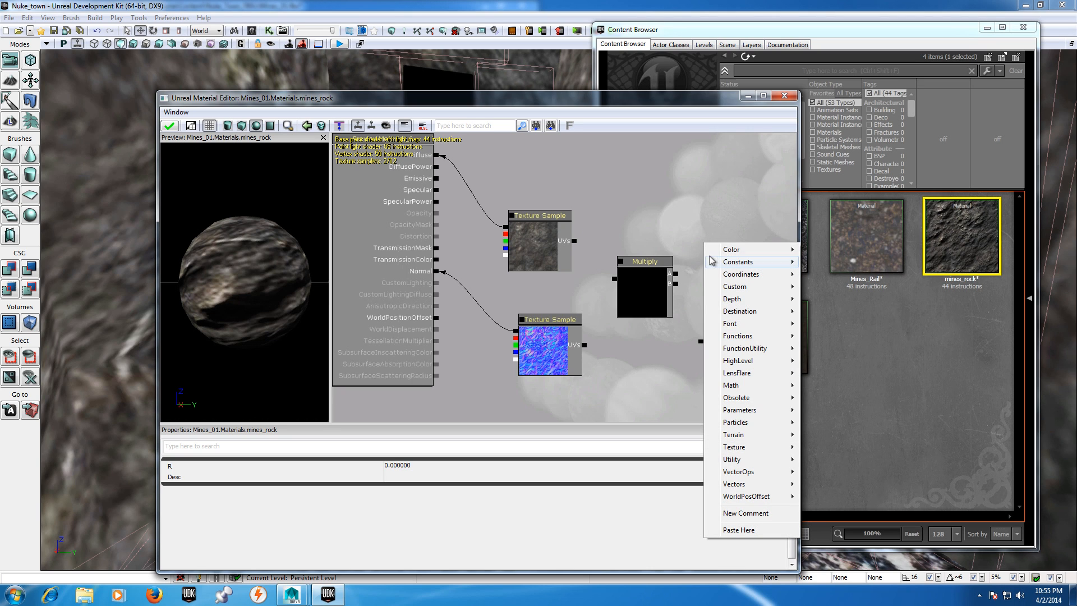
mouse_move(731, 277)
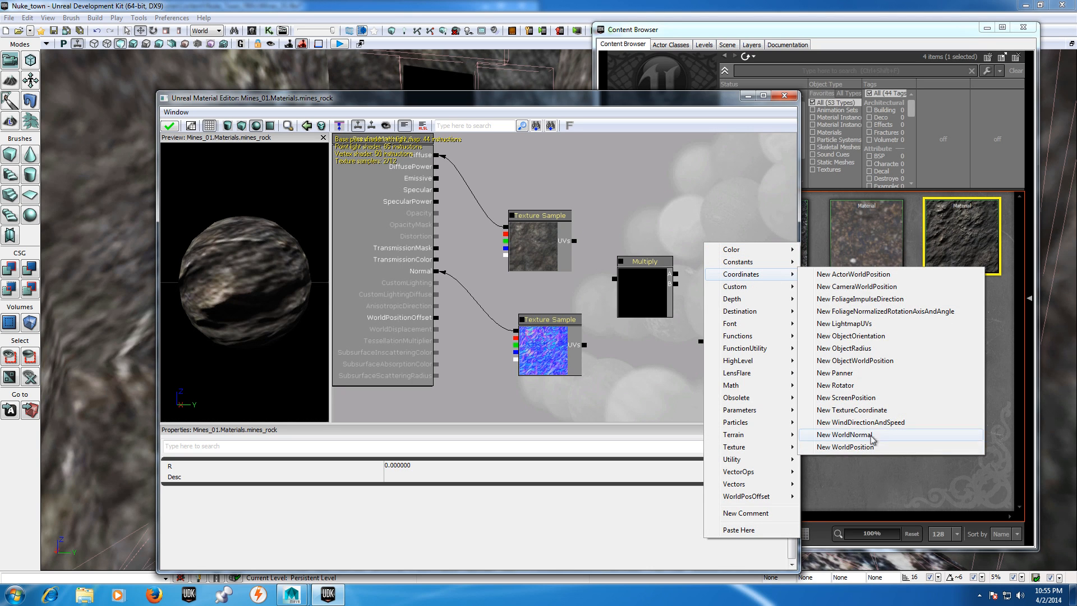
click(886, 409)
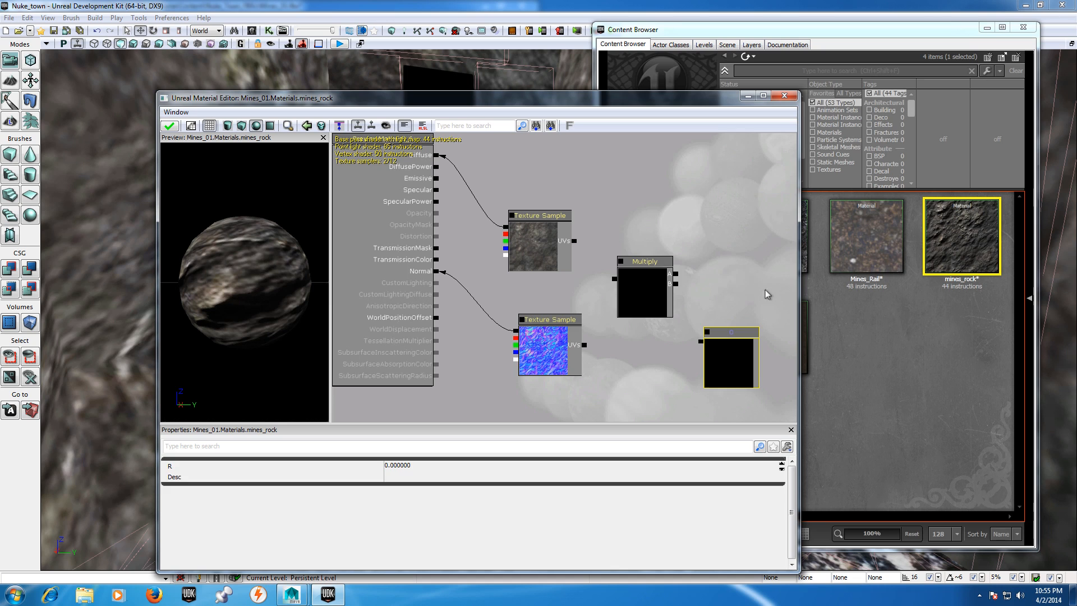
drag(745, 301, 726, 266)
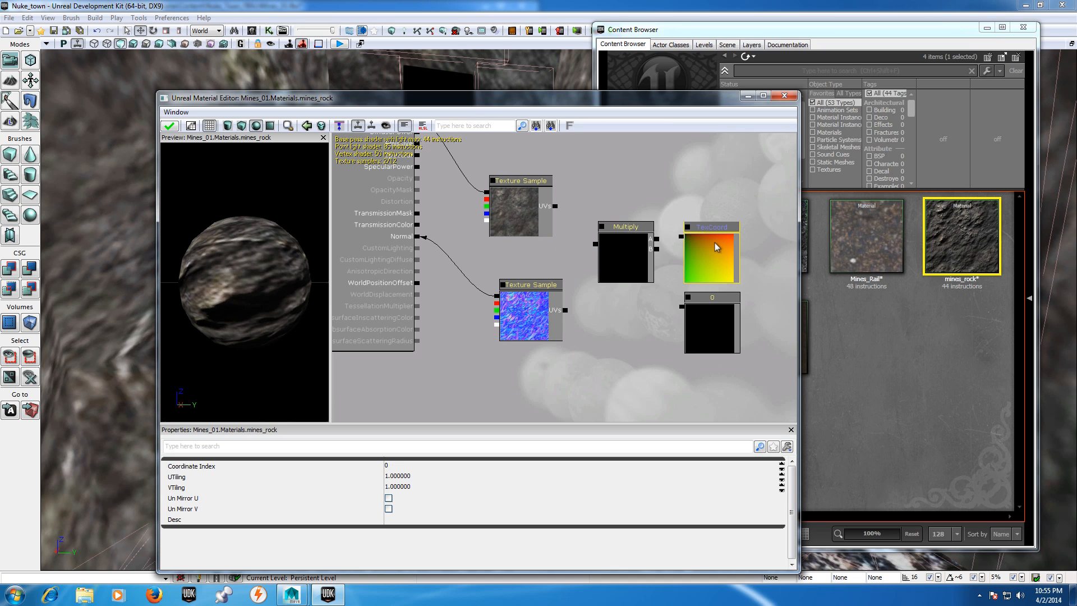
Step: Connect the TexCoord node to Multiply's A input and the Constant to its B input, and set the constant's R value to 5
drag(681, 241, 657, 239)
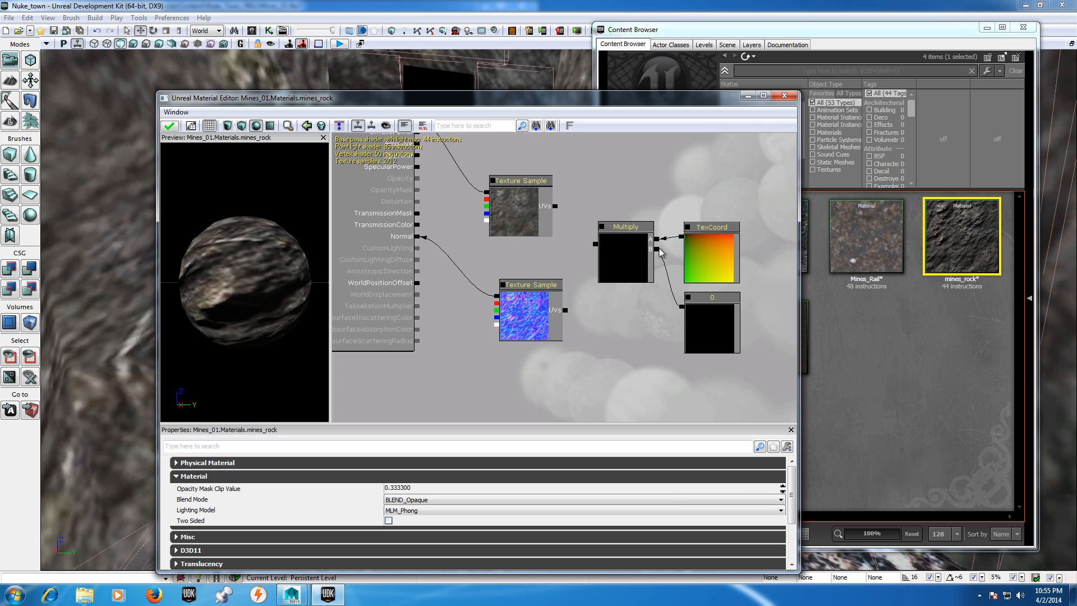
drag(660, 251, 657, 249)
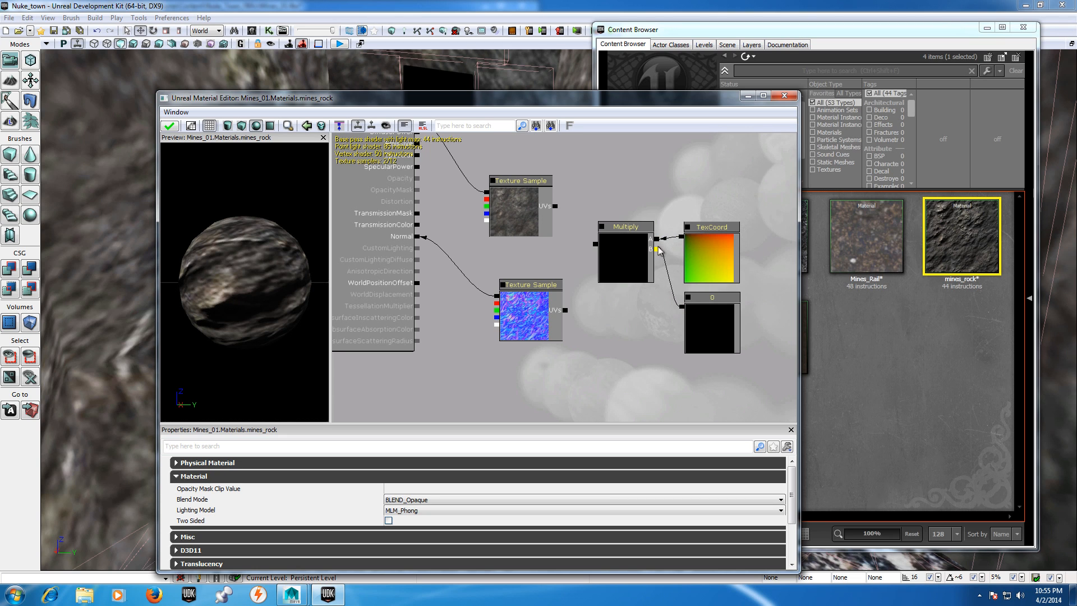
click(734, 317)
click(421, 468)
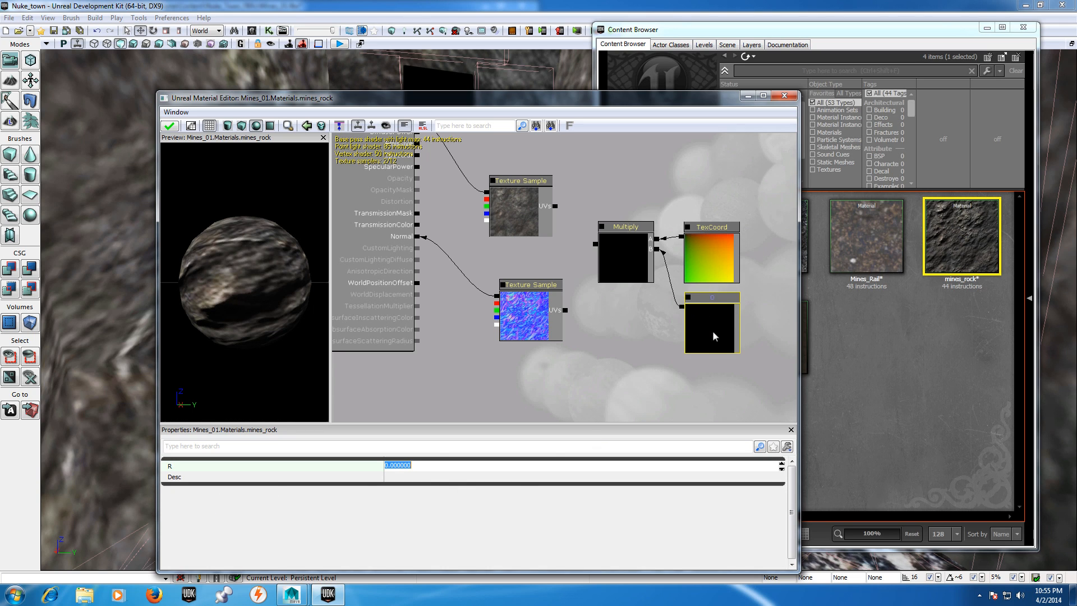
text(5)
drag(706, 312, 726, 379)
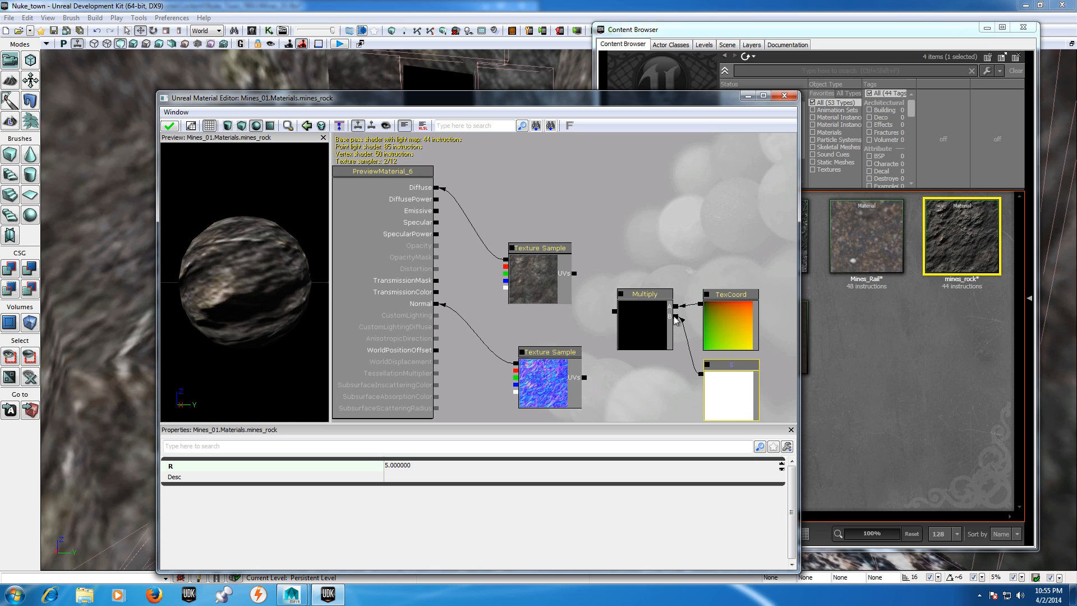
Step: Connect the Multiply output to the UVs of both Texture Sample nodes and apply the changes to the mines_rock material
drag(615, 311, 574, 274)
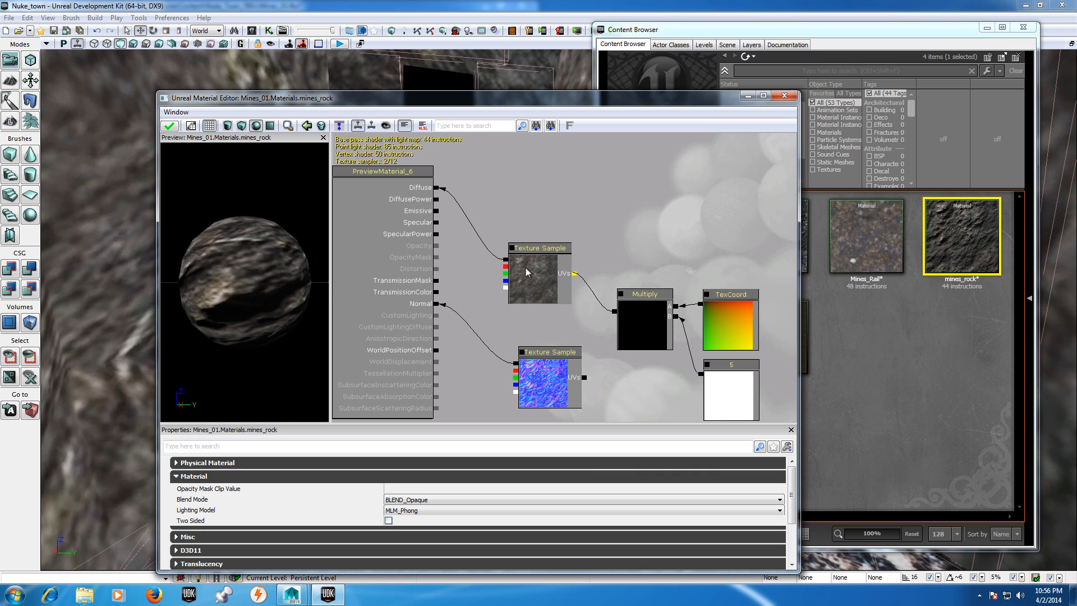
drag(614, 311, 586, 382)
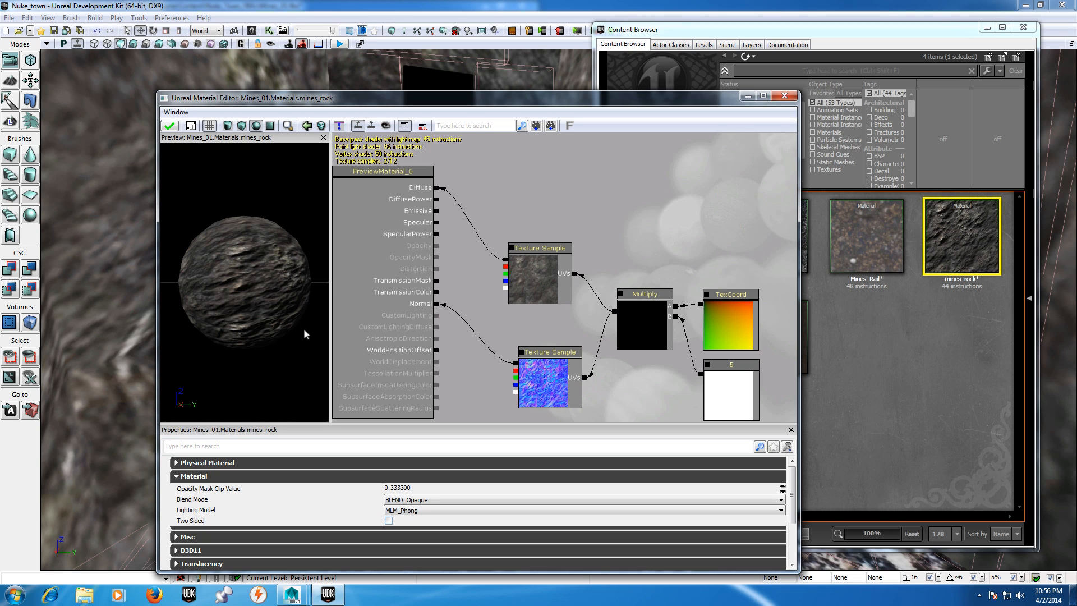
drag(384, 105, 686, 132)
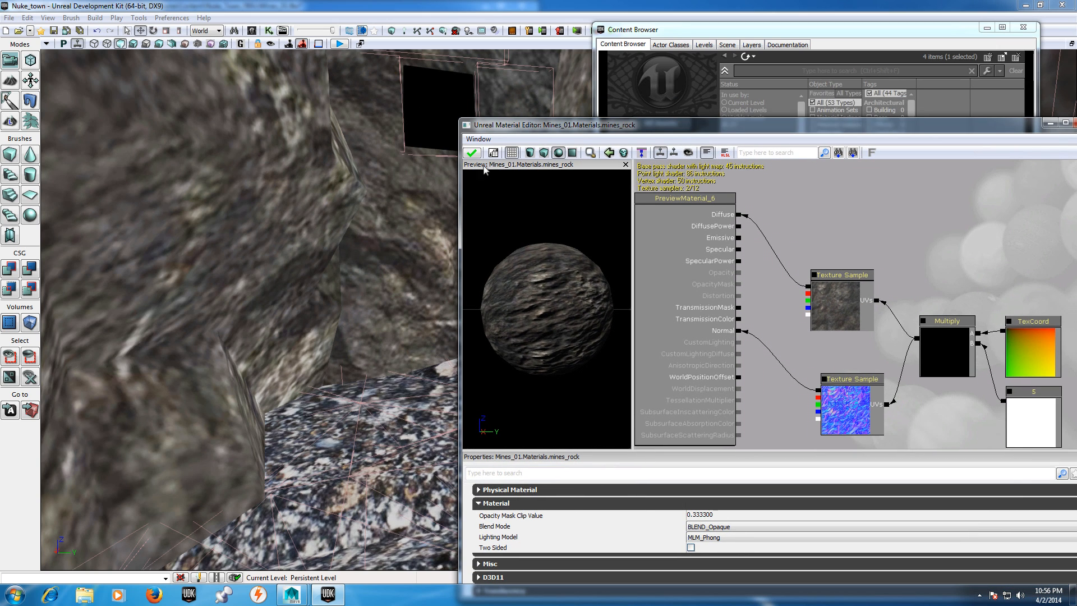
click(472, 153)
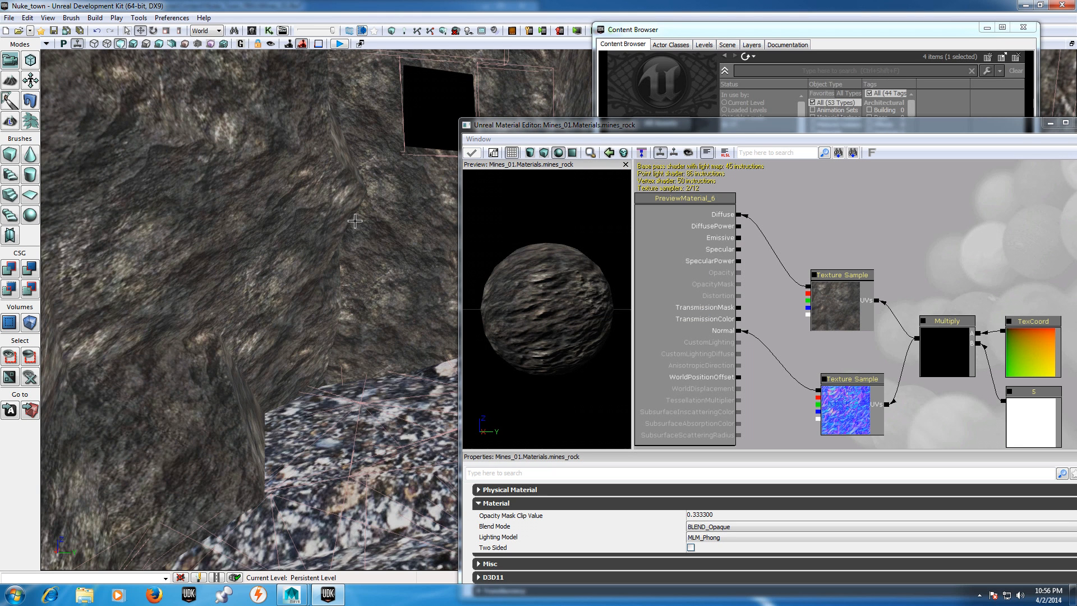
Step: Close the mines_rock material editor and open the mines_ground material in a maximized editor window
drag(1036, 127, 887, 137)
click(948, 136)
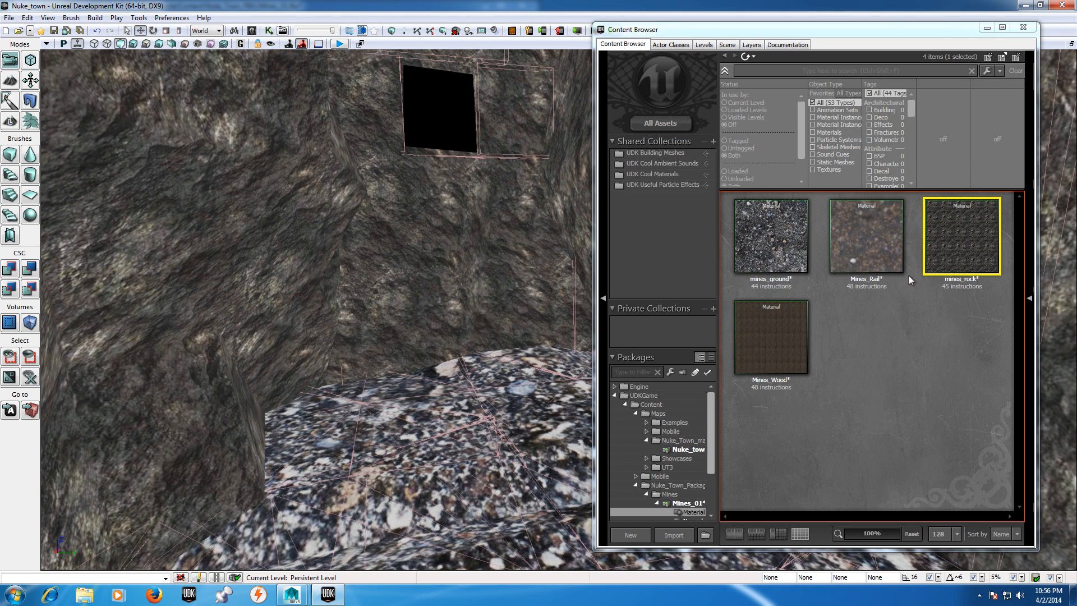
drag(888, 23, 871, 49)
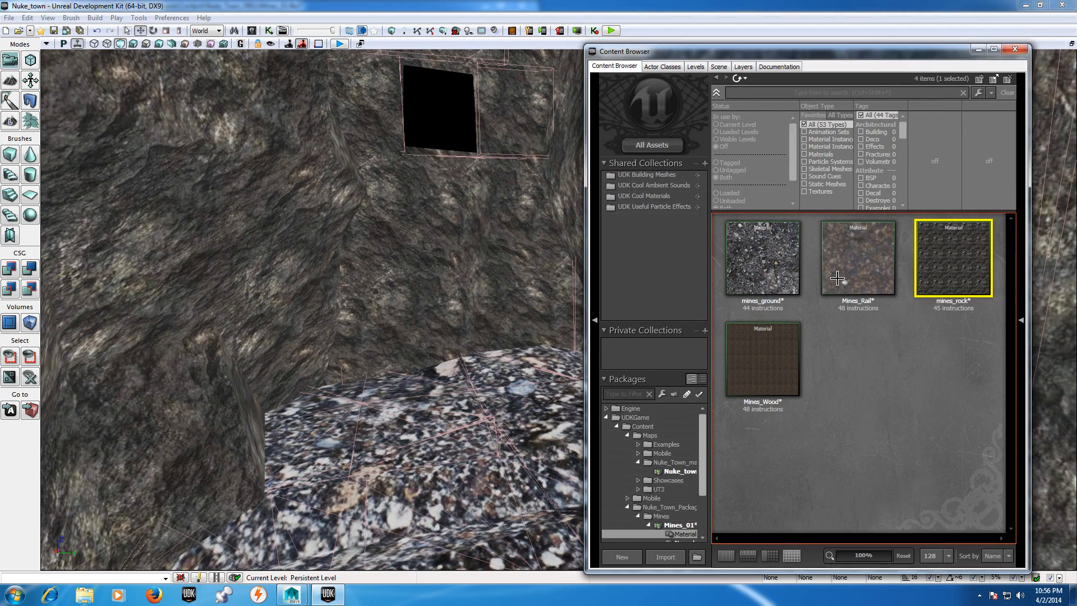
double_click(783, 272)
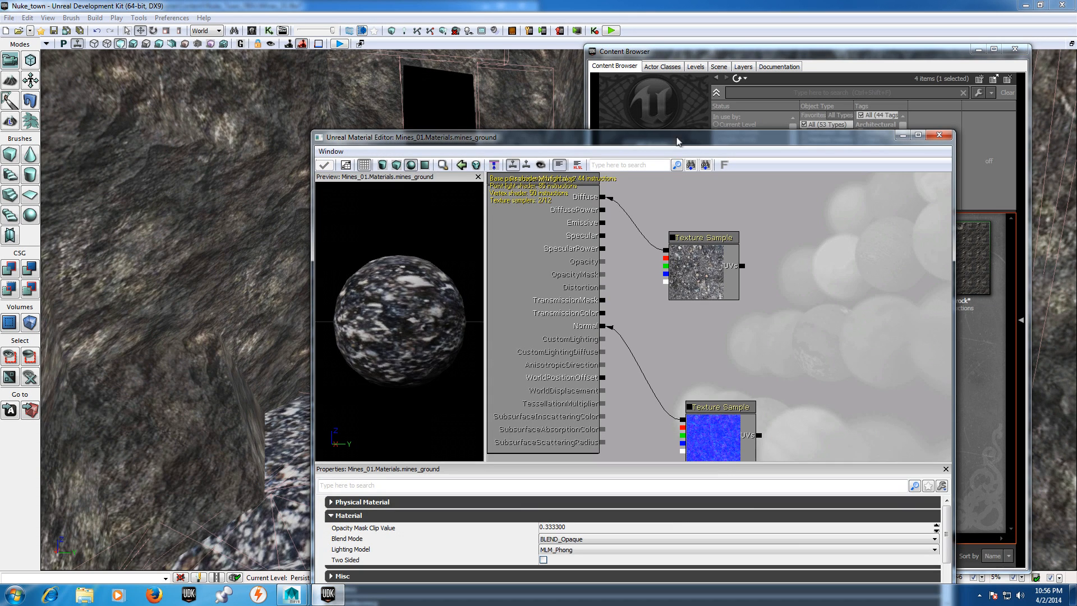
drag(690, 144, 561, 85)
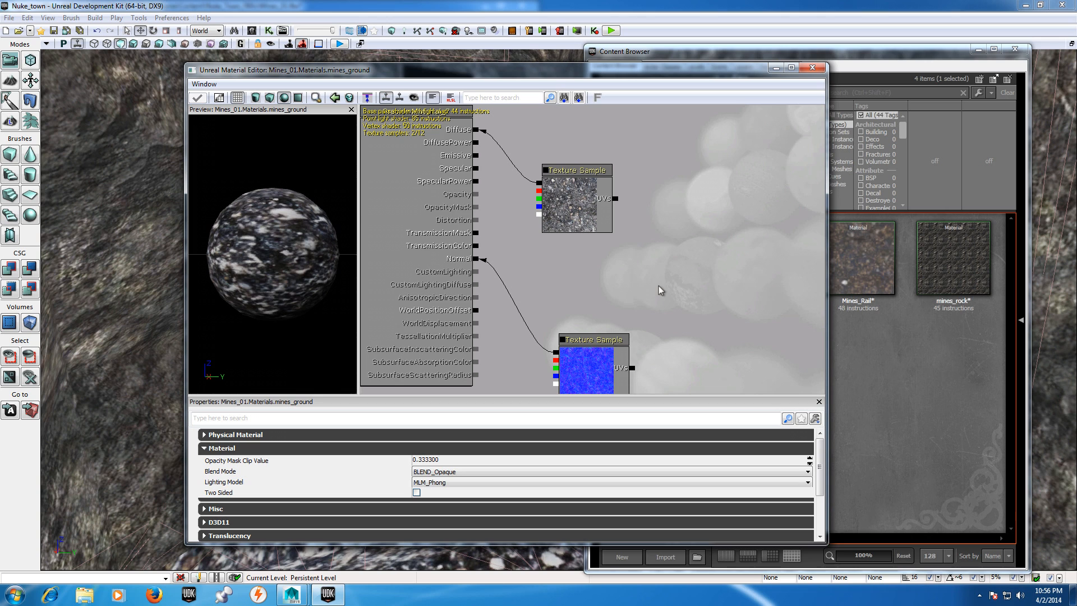
scroll(659, 287, down, 1)
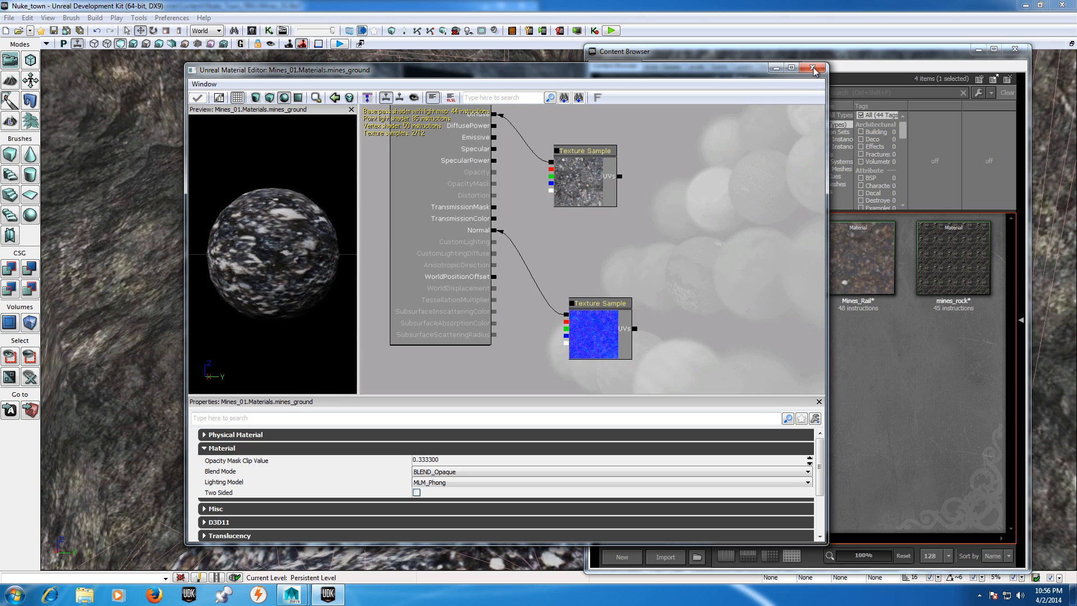
click(790, 68)
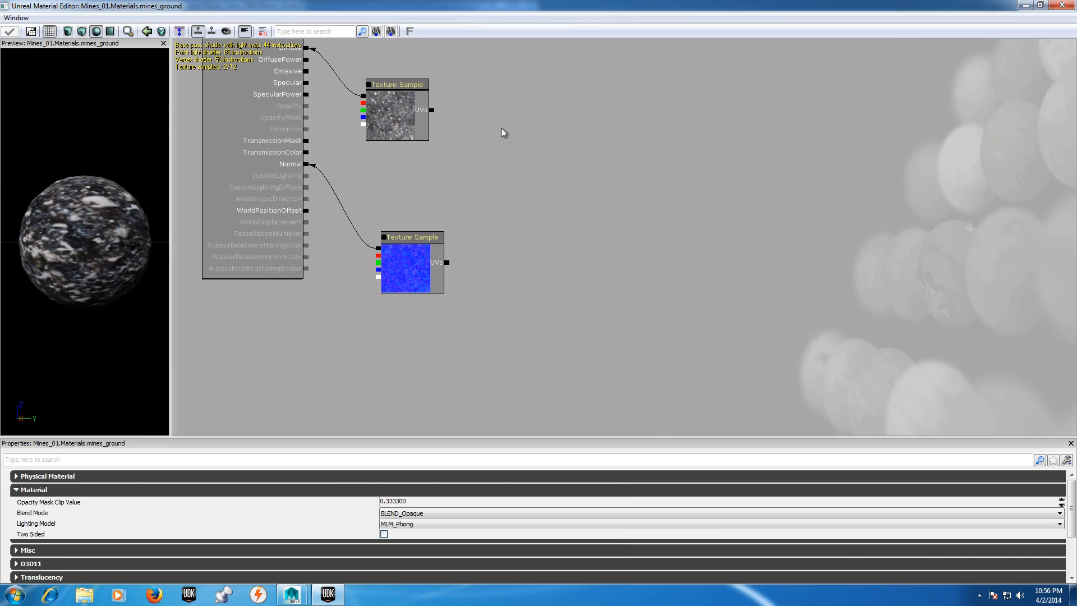
Step: Add a Multiply node beside the mines_ground Texture Sample nodes and a Constant node next to it
right_click(515, 153)
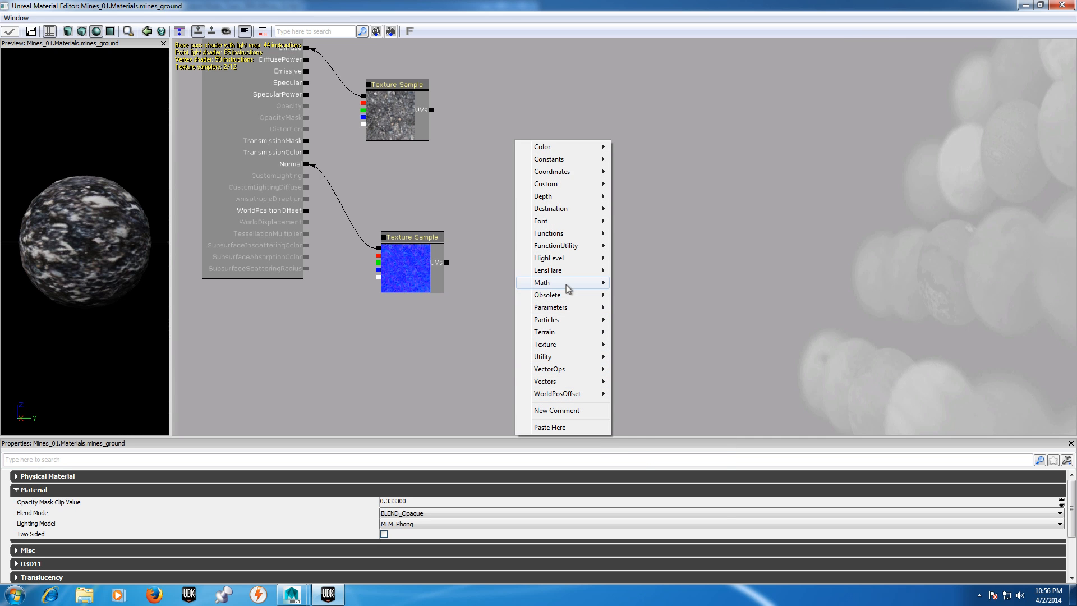
mouse_move(583, 283)
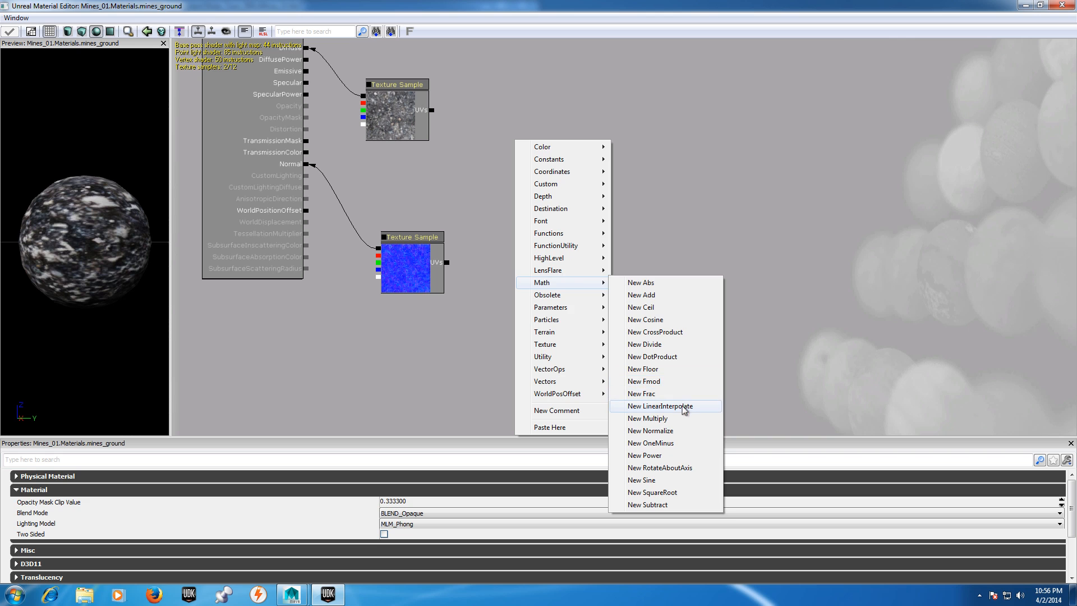
click(681, 423)
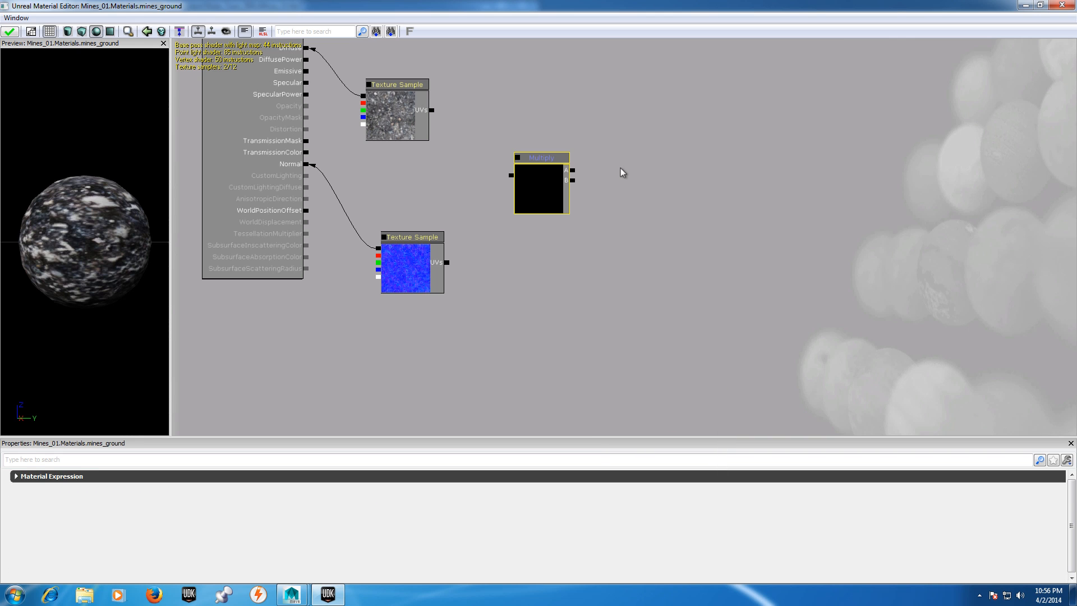
right_click(624, 150)
mouse_move(667, 170)
click(772, 170)
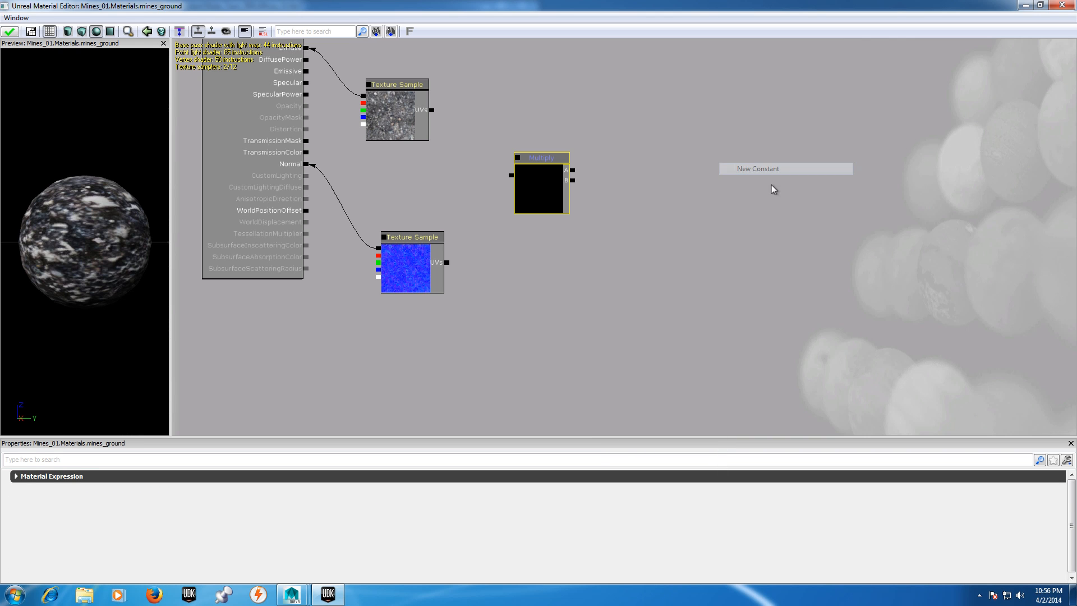
Step: Add a TextureCoordinate node to the mines_ground graph and place it above the Constant node, beside Multiply
right_click(655, 249)
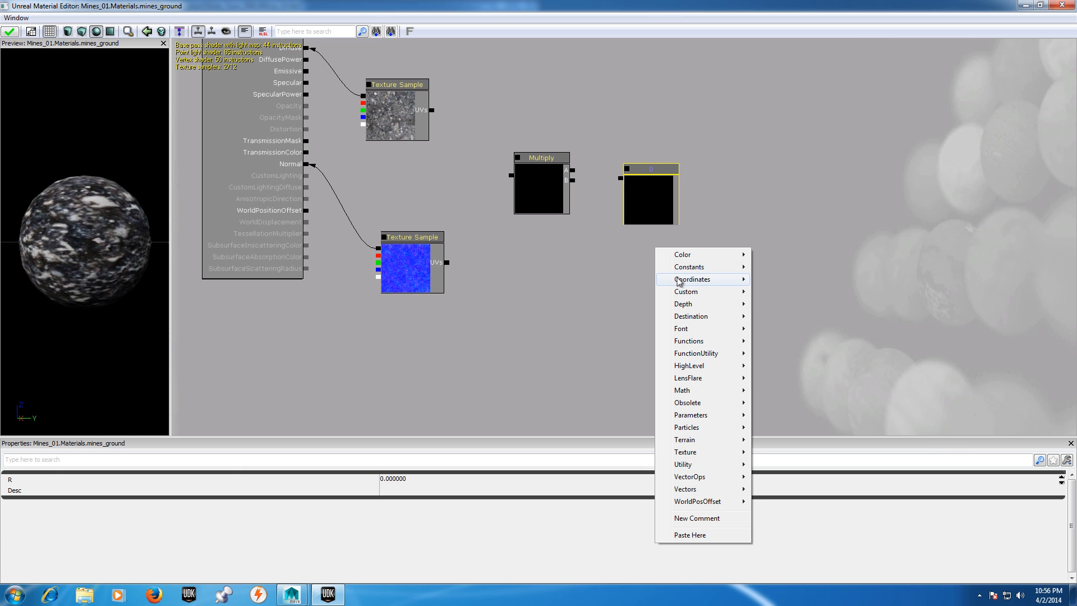
mouse_move(707, 278)
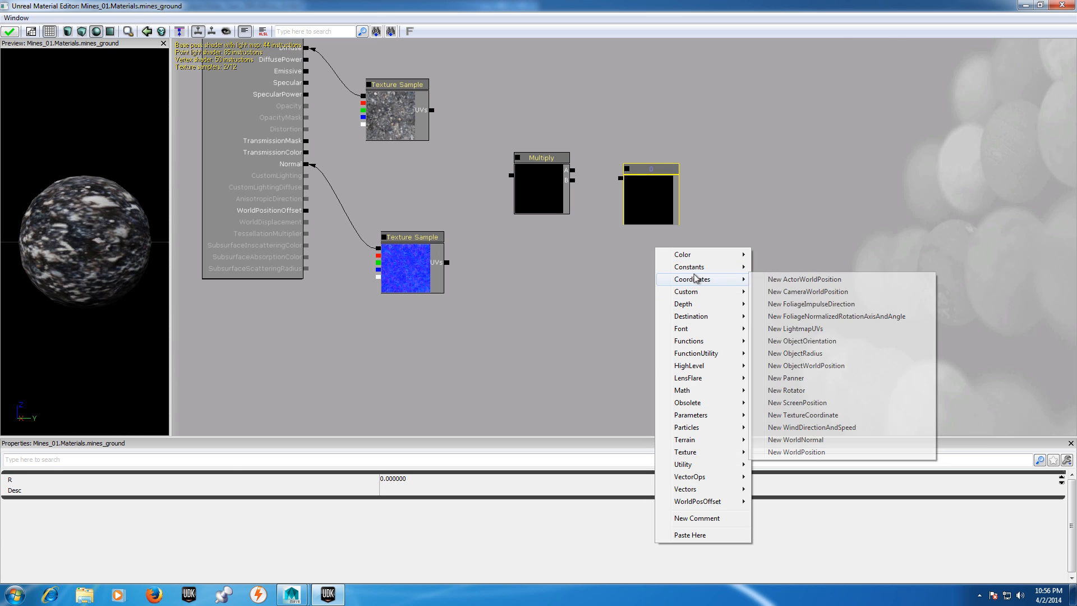
click(823, 415)
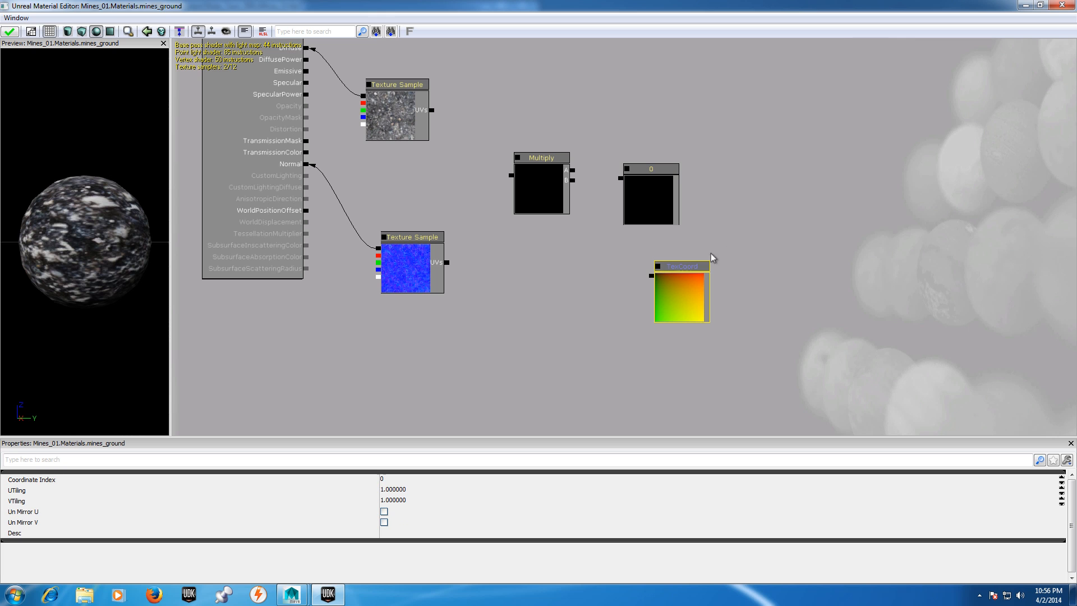
drag(684, 265, 707, 174)
drag(685, 270, 462, 529)
ctrl+drag(617, 270, 582, 97)
Step: Set the R value of the mines_ground Constant node to 3
click(596, 207)
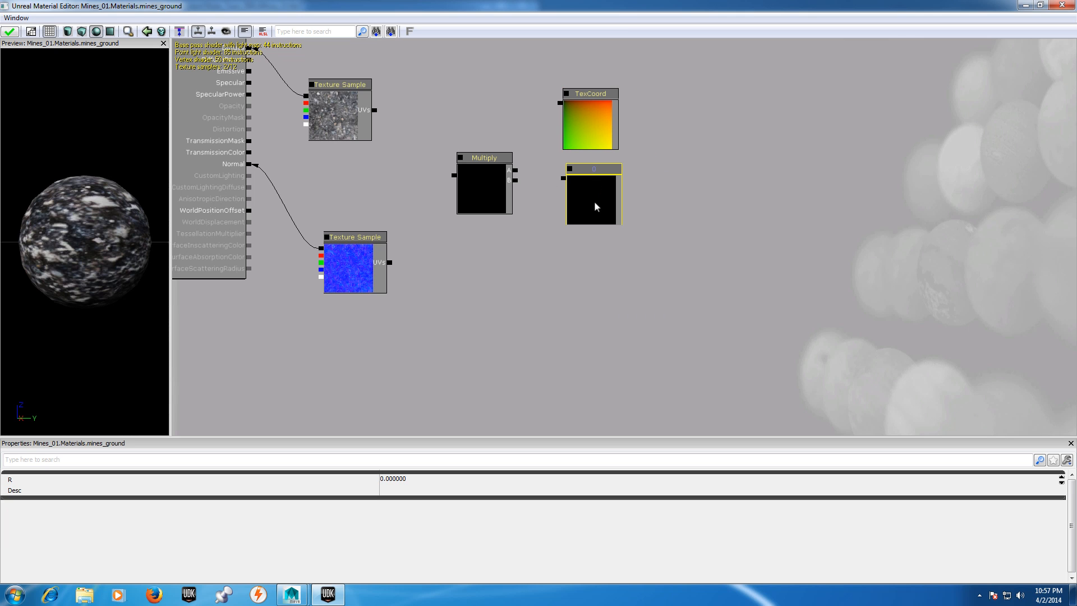
click(411, 479)
text(3)
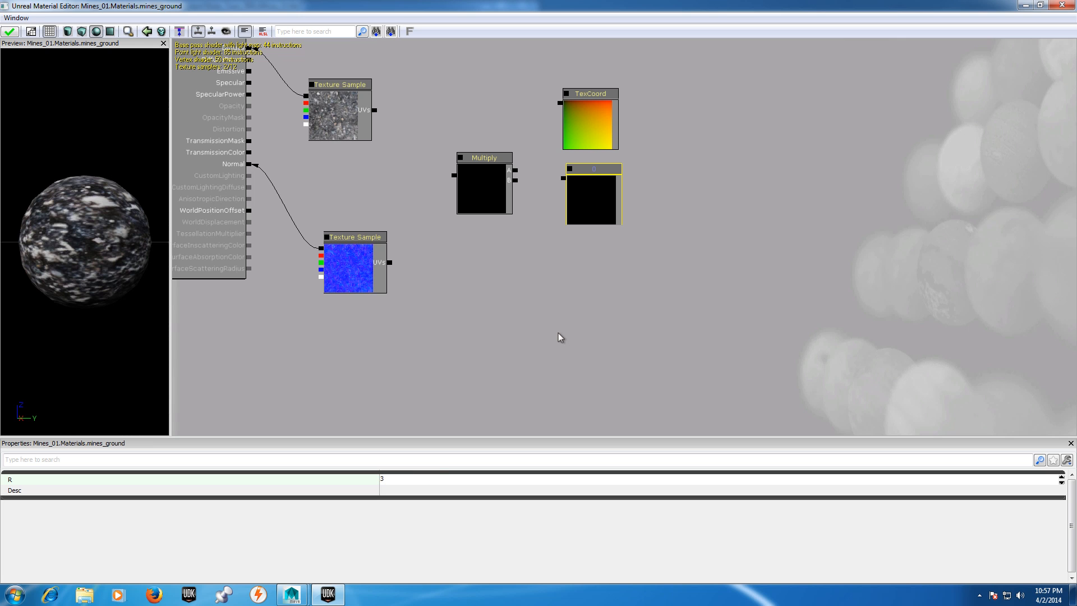
key(Return)
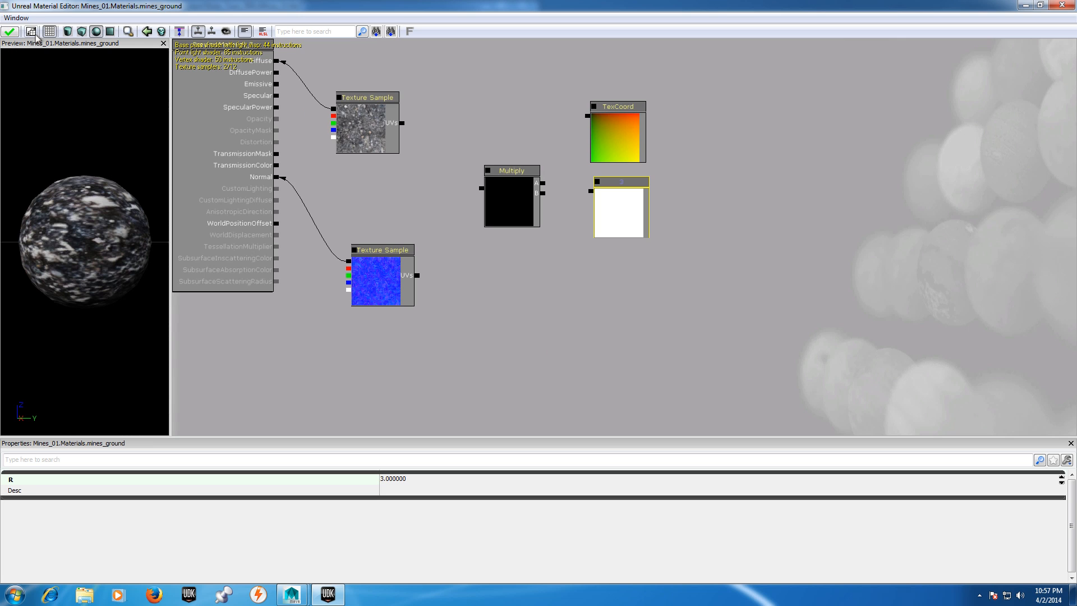
Step: Wire TexCoord and the Constant into Multiply's A and B, connect its output to both Texture Samples' UVs, and apply the changes
drag(588, 117, 543, 184)
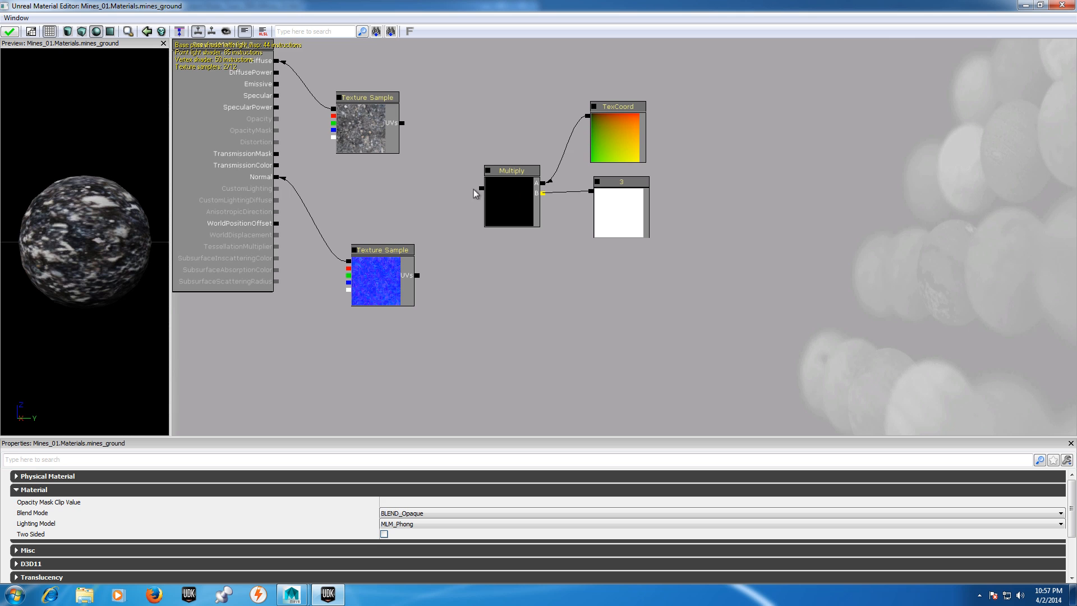
drag(480, 190, 402, 123)
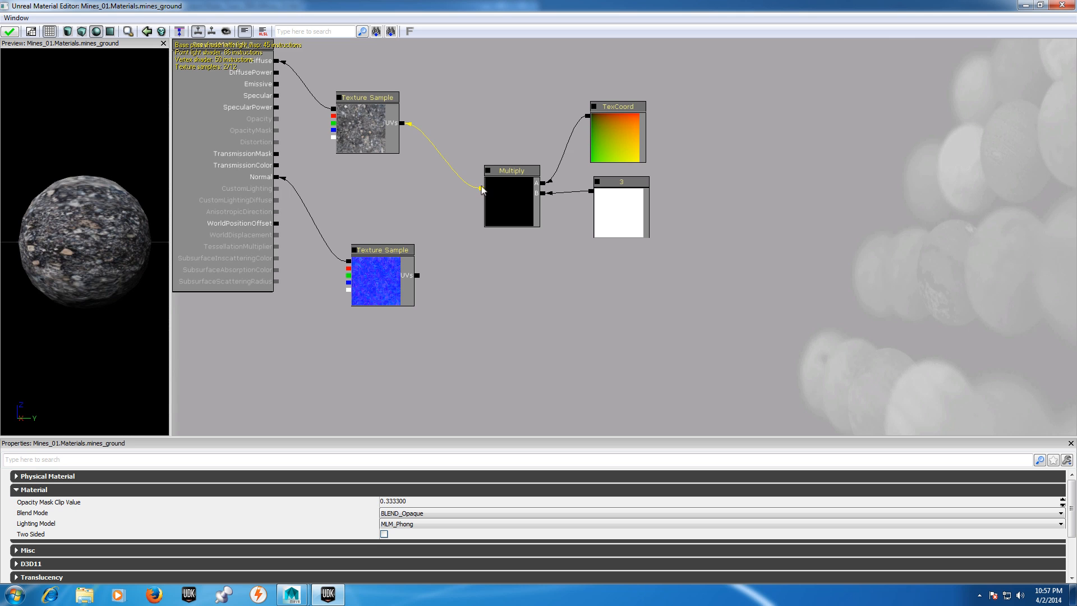
drag(482, 190, 418, 277)
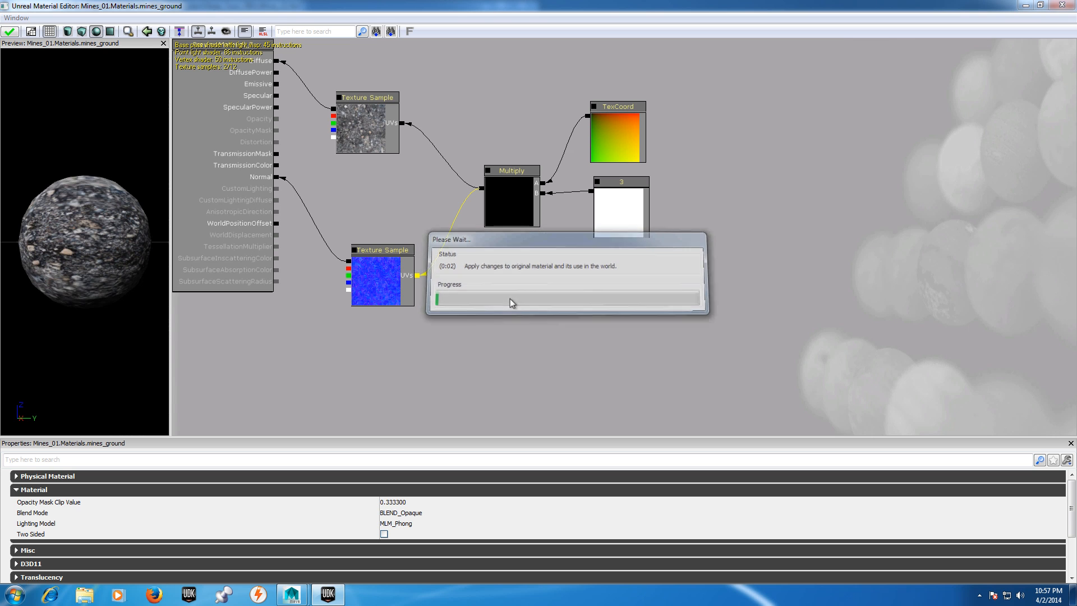
click(1040, 5)
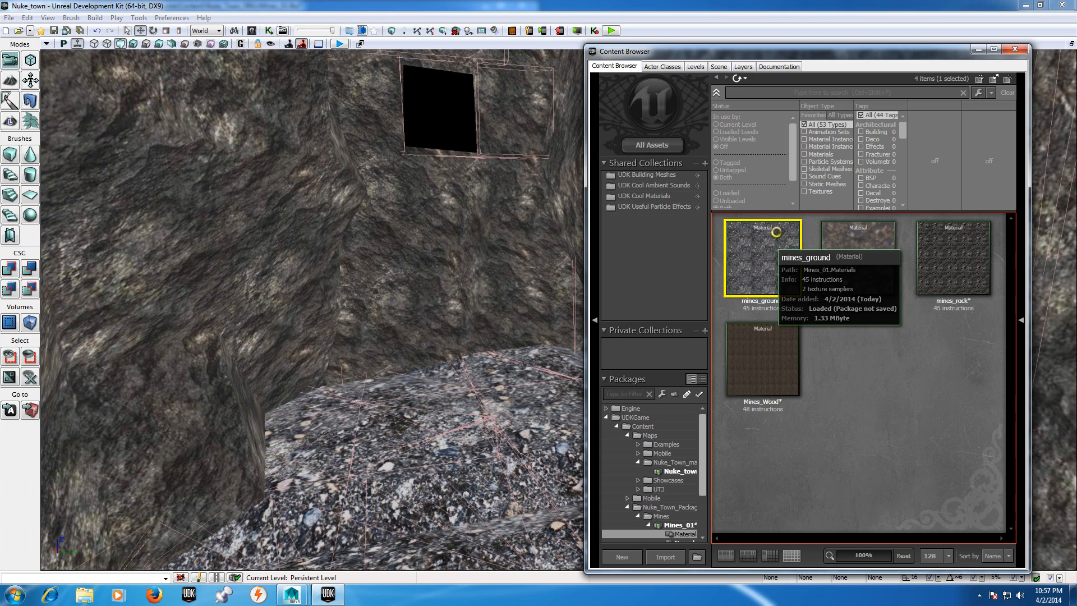
Step: Reopen the mines_ground material and set its Constant node's R value to 6
double_click(770, 241)
click(672, 234)
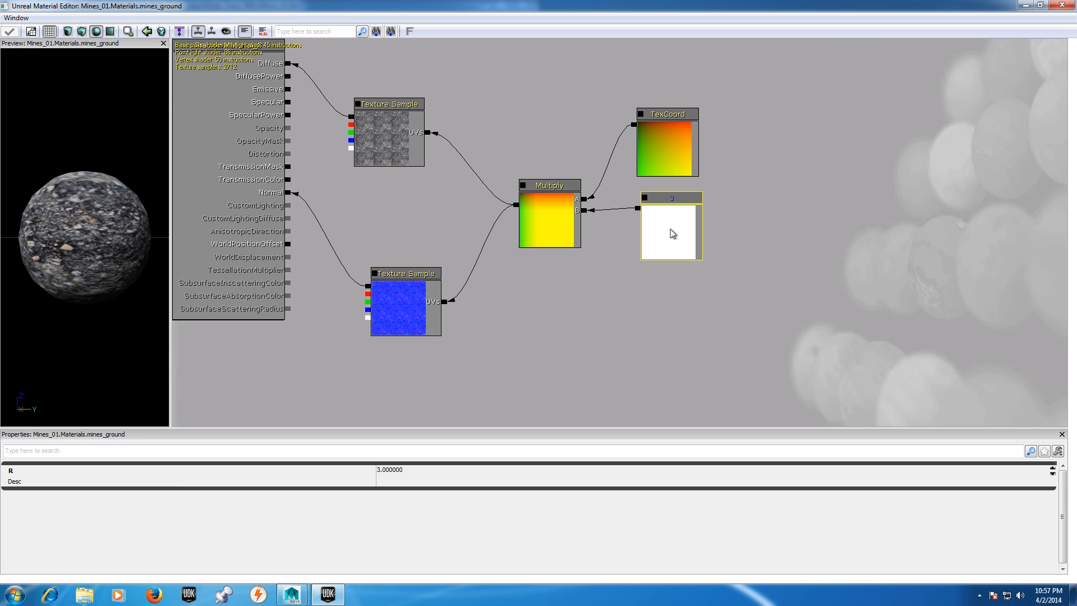
click(406, 470)
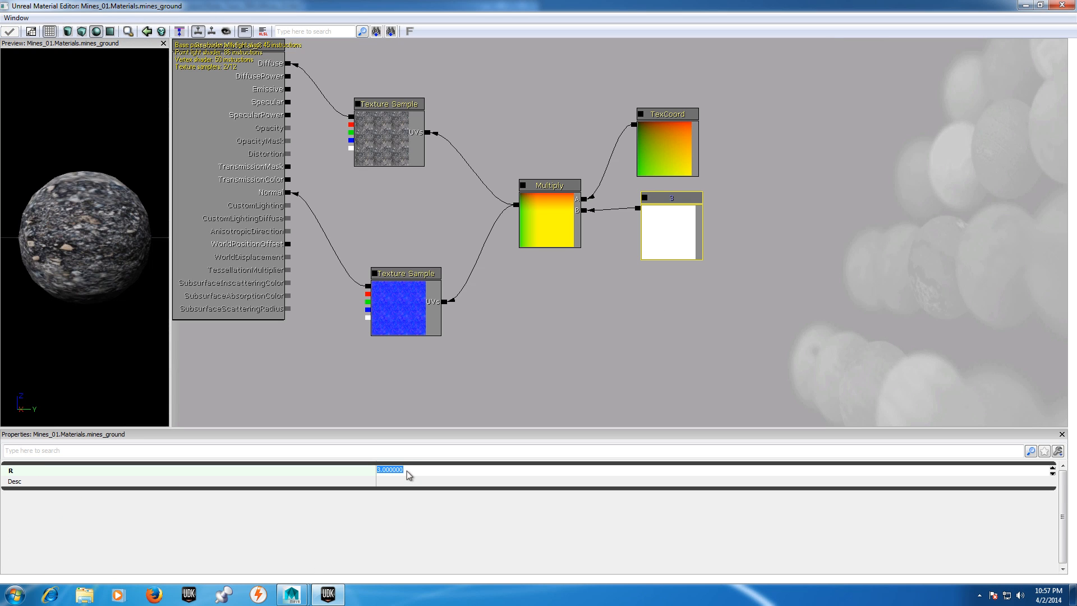
text(6)
key(Return)
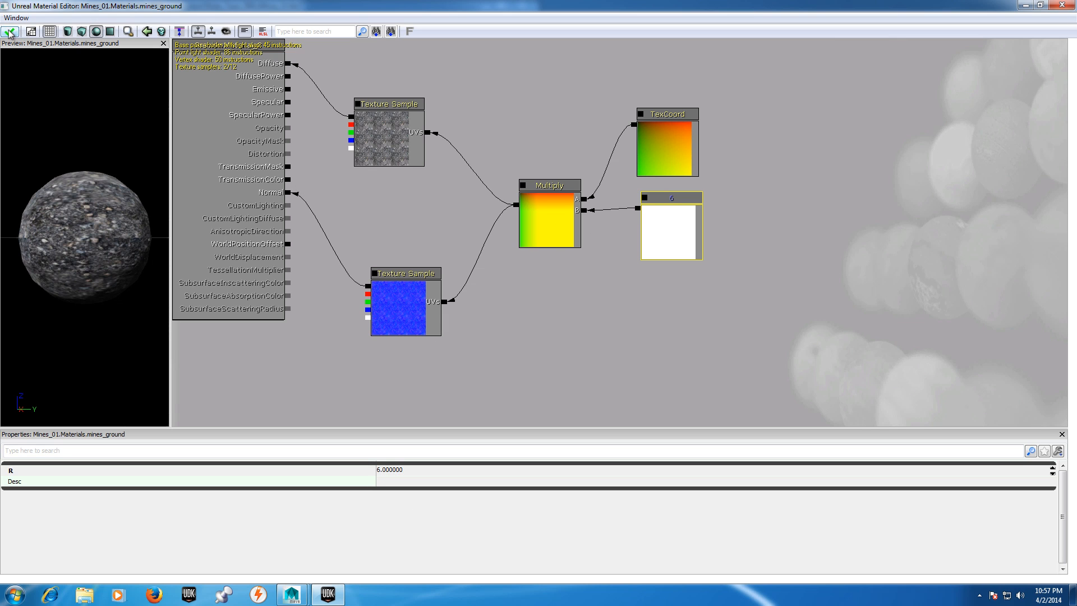
Step: Apply the changes to mines_ground and save the packages with the material editor and Content Browser closed
click(10, 32)
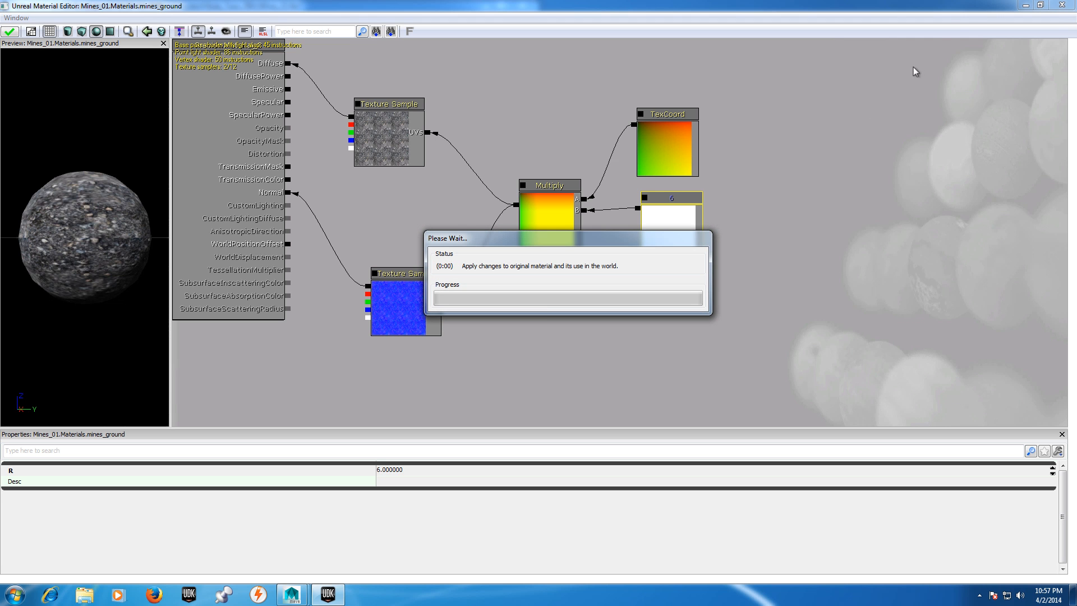
click(1061, 5)
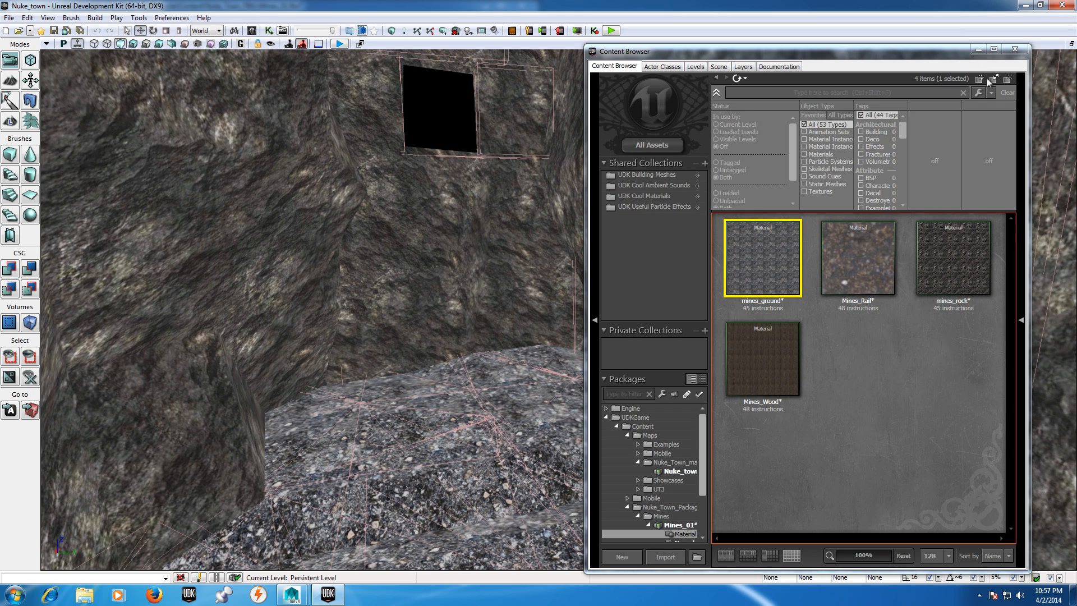
click(1014, 51)
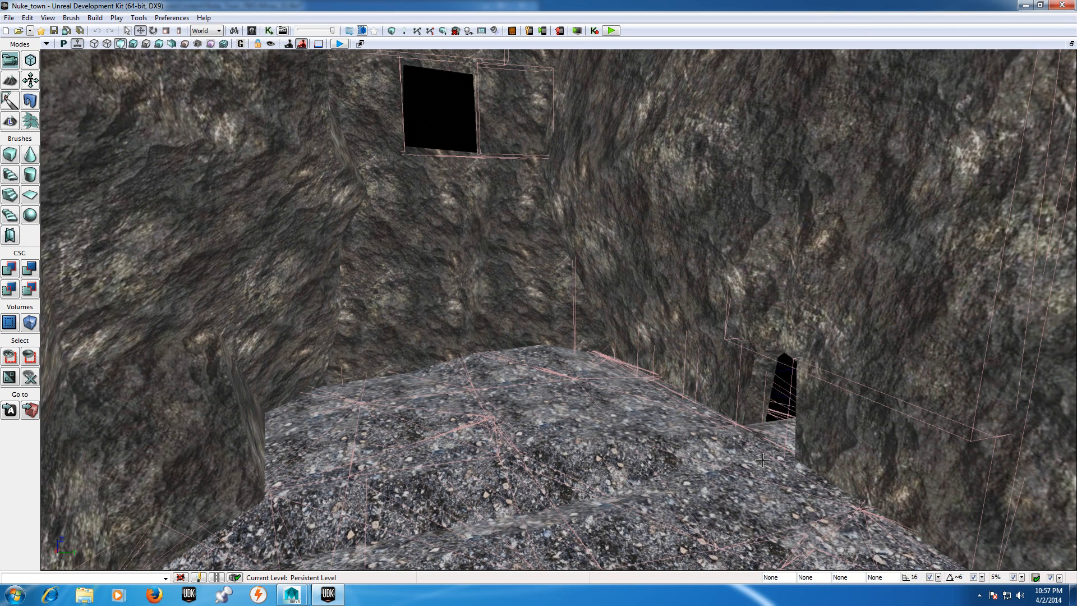
click(80, 31)
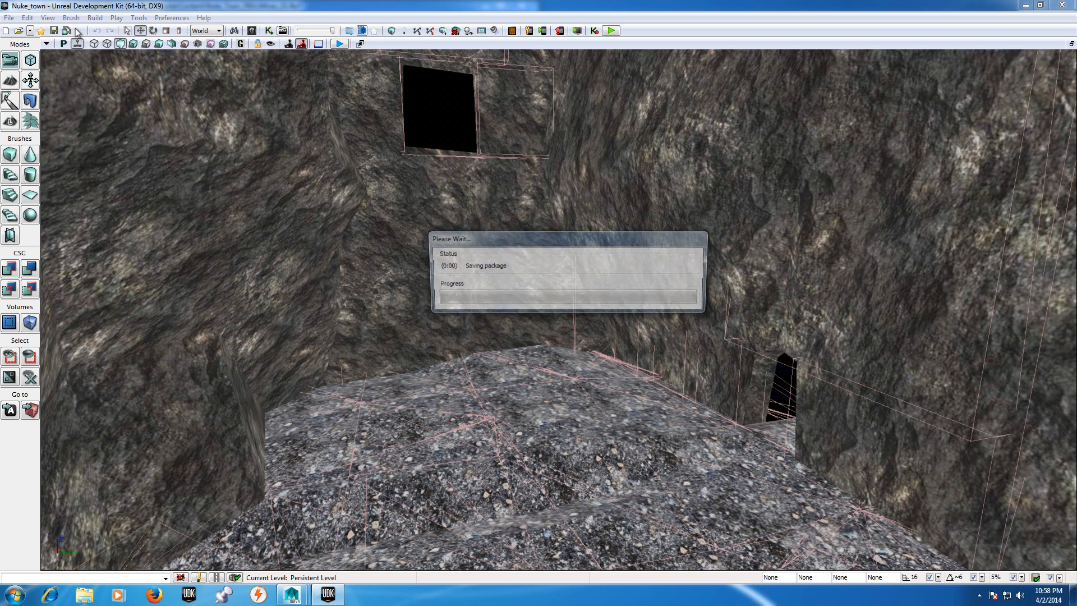
Step: Play the level from the ground mesh, walk through the mine to examine the ground and rock texture tiling, and end the preview
right_click(538, 423)
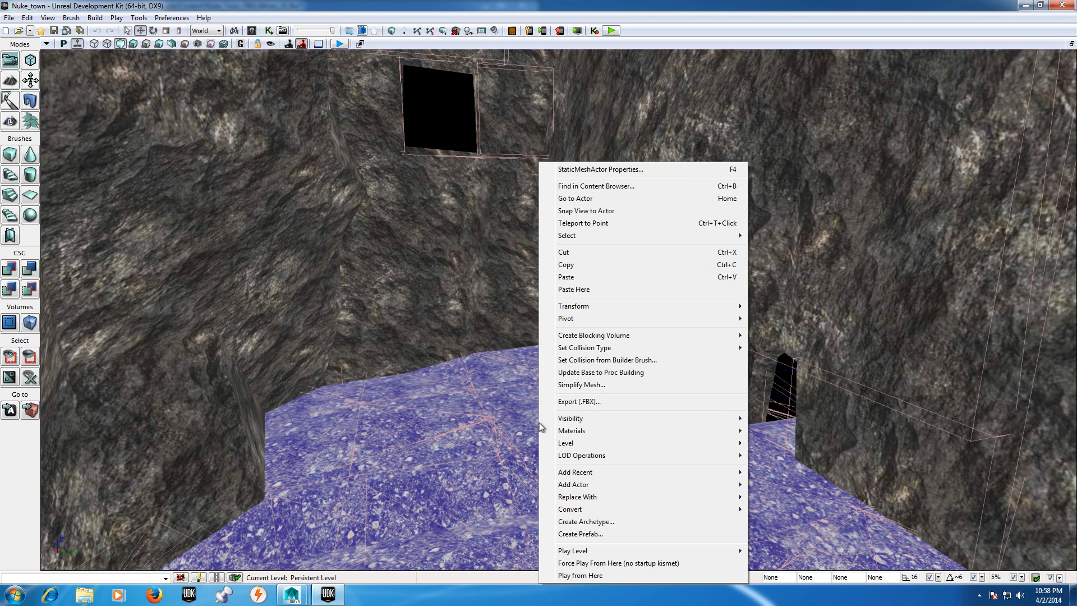
click(611, 575)
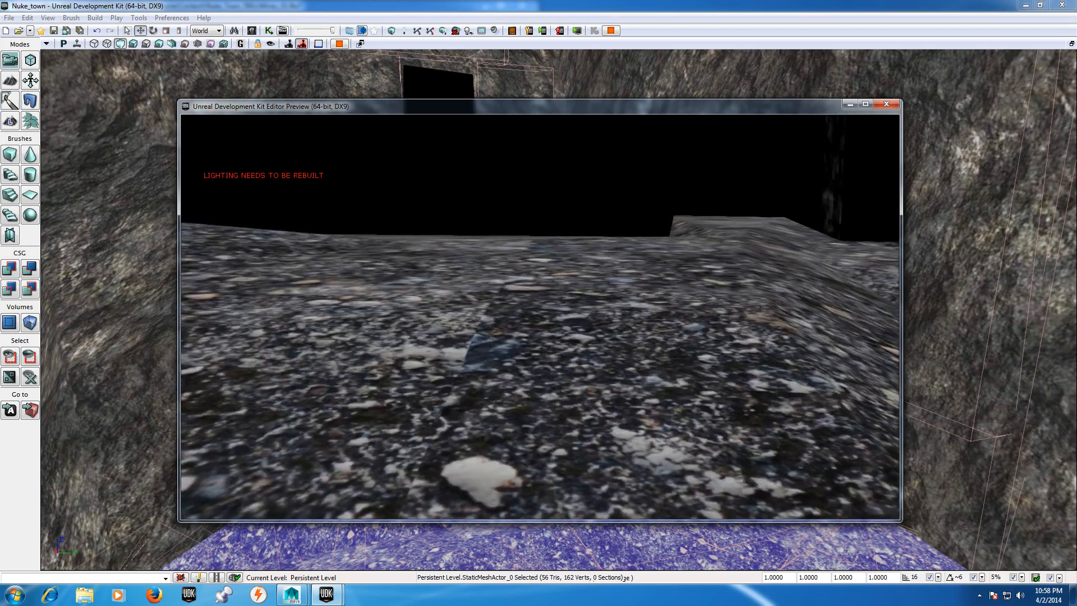
key(d)
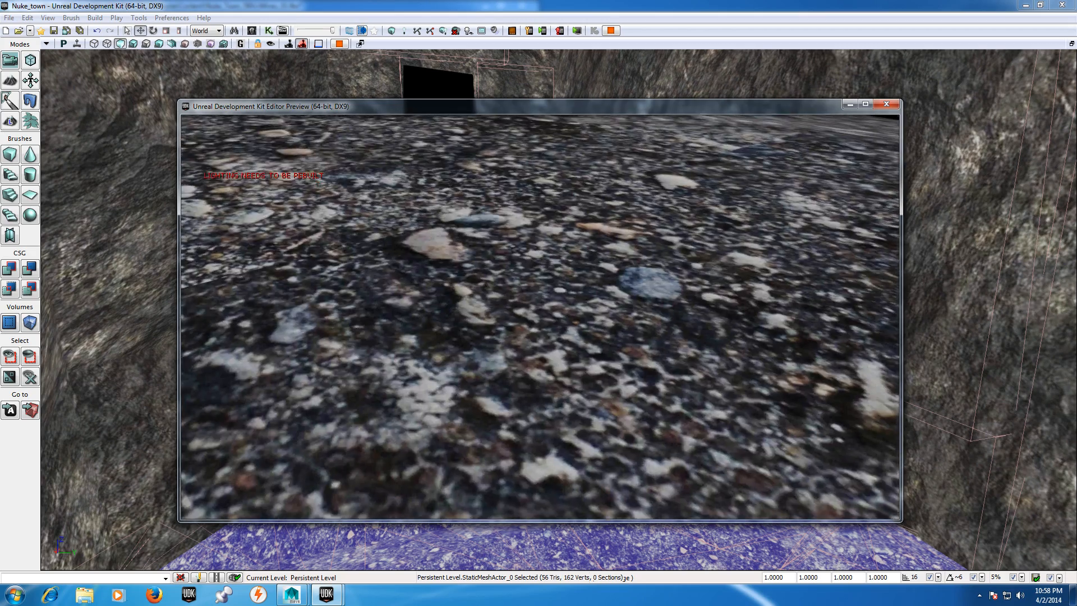
key(w)
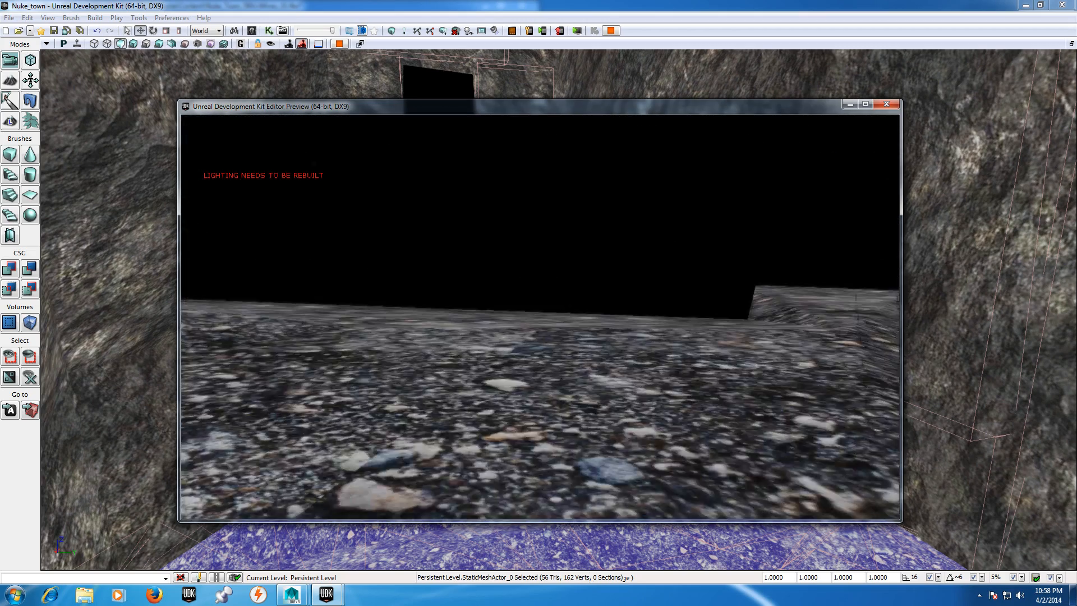
key(w)
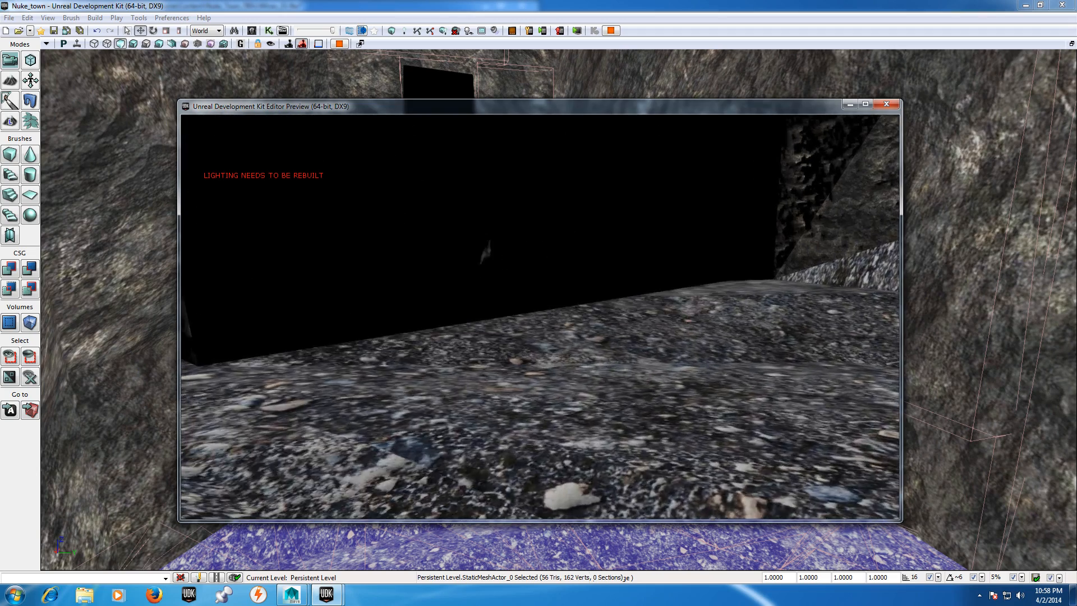
key(w)
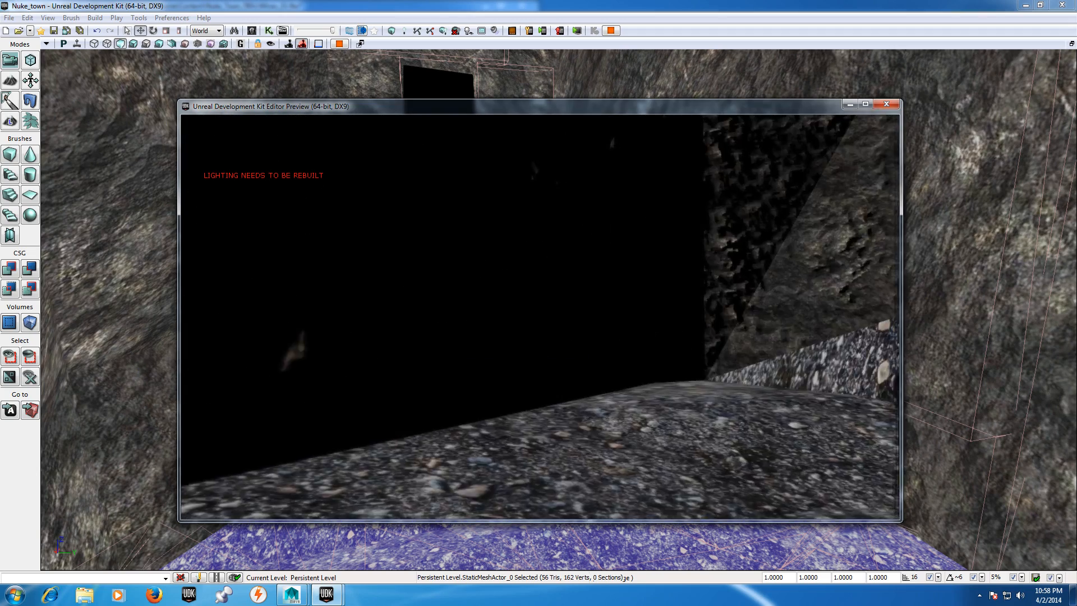
key(w)
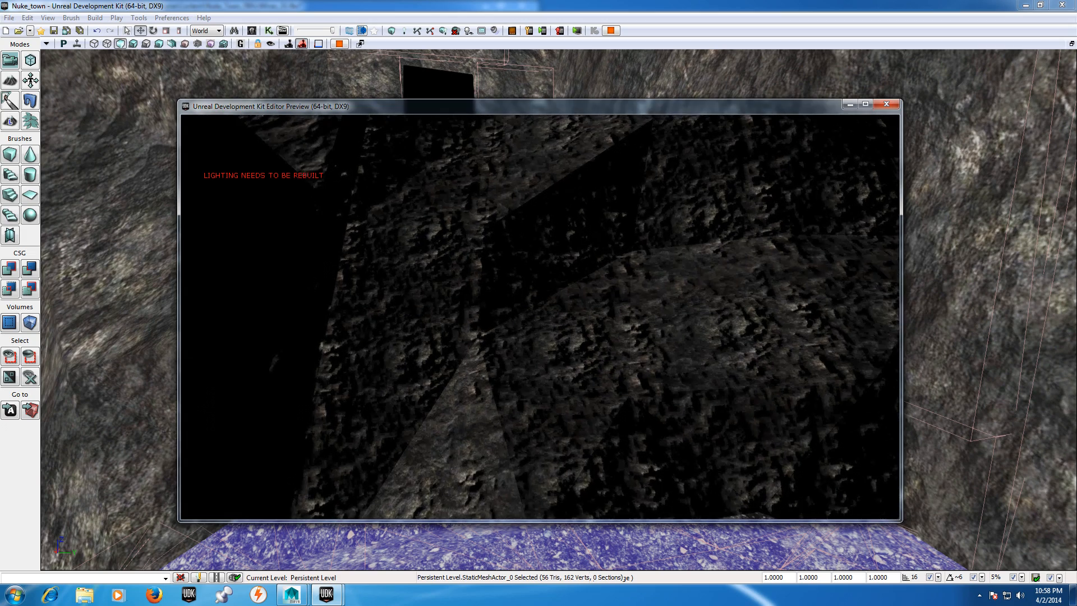
key(Escape)
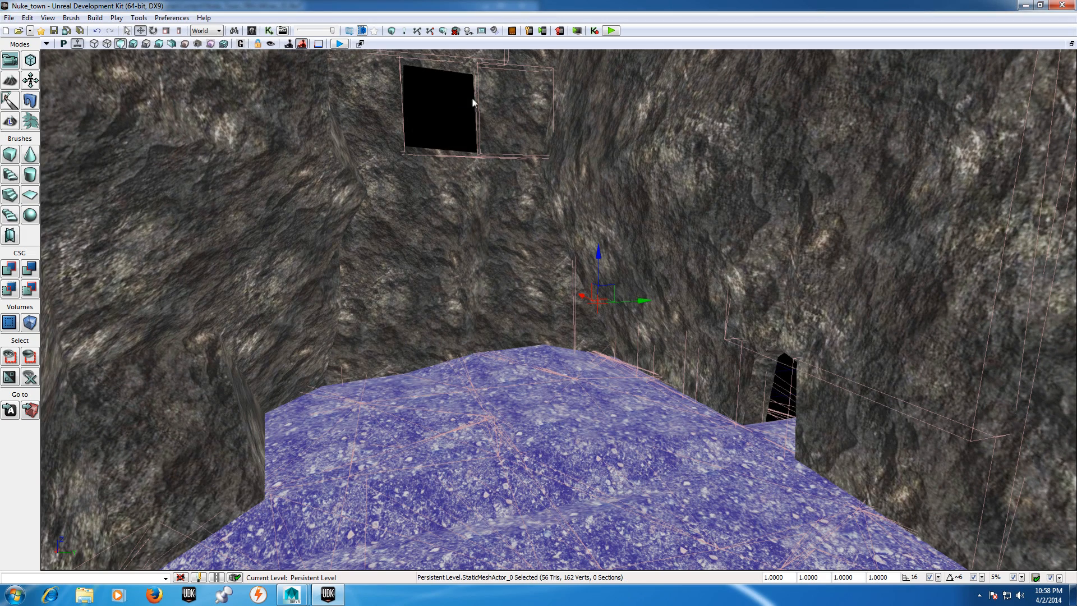
click(452, 104)
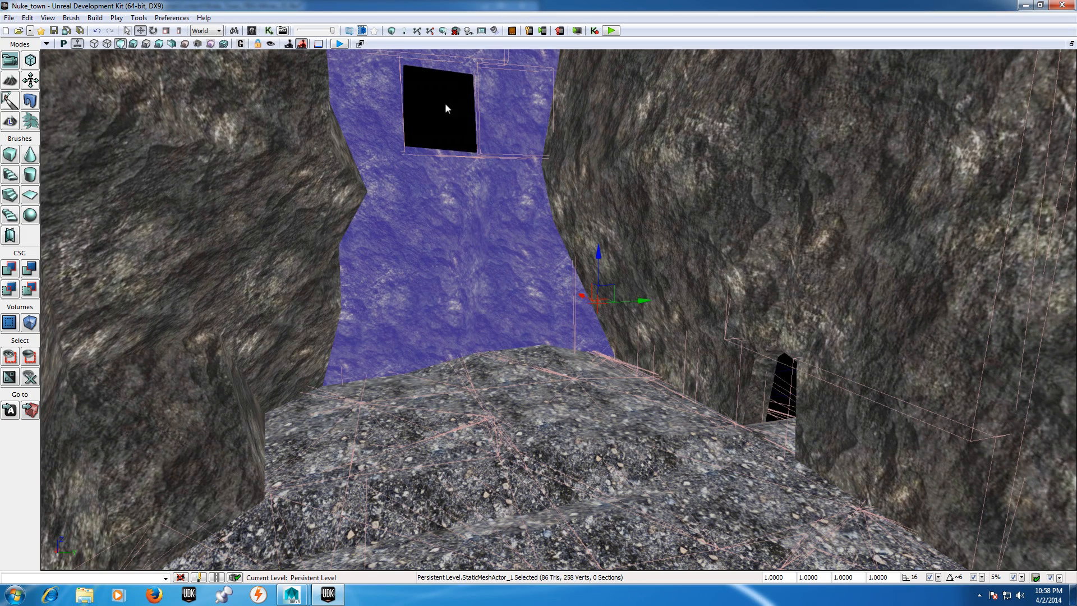
key(Escape)
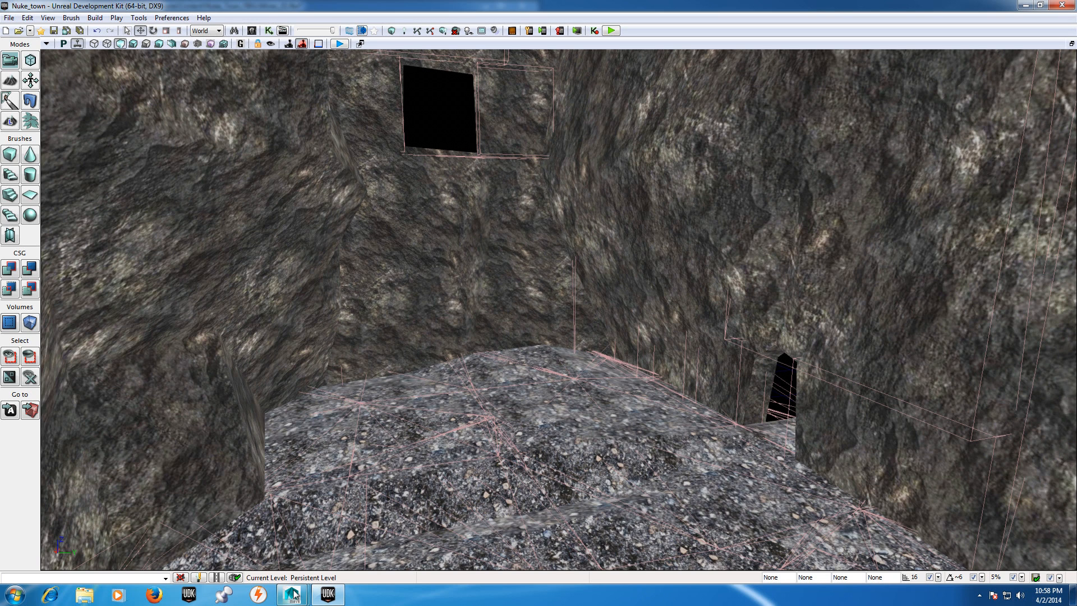
Step: Switch to Maya's Mines_01 scene and examine the curved rail bridge, its supports and the tunnels from several sides
mouse_move(293, 594)
click(356, 540)
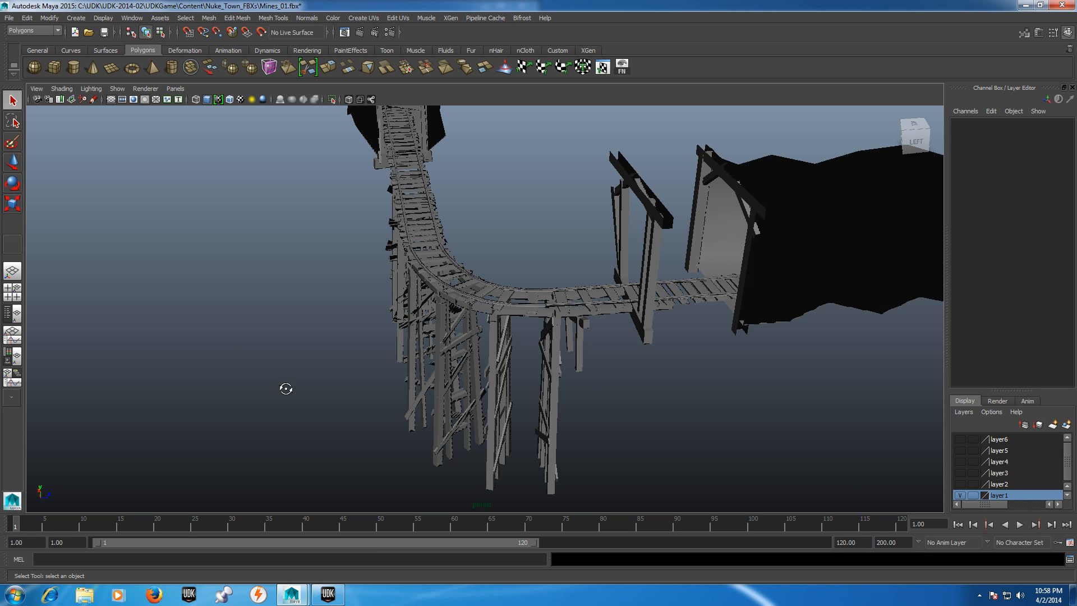
alt+drag(305, 385, 358, 381)
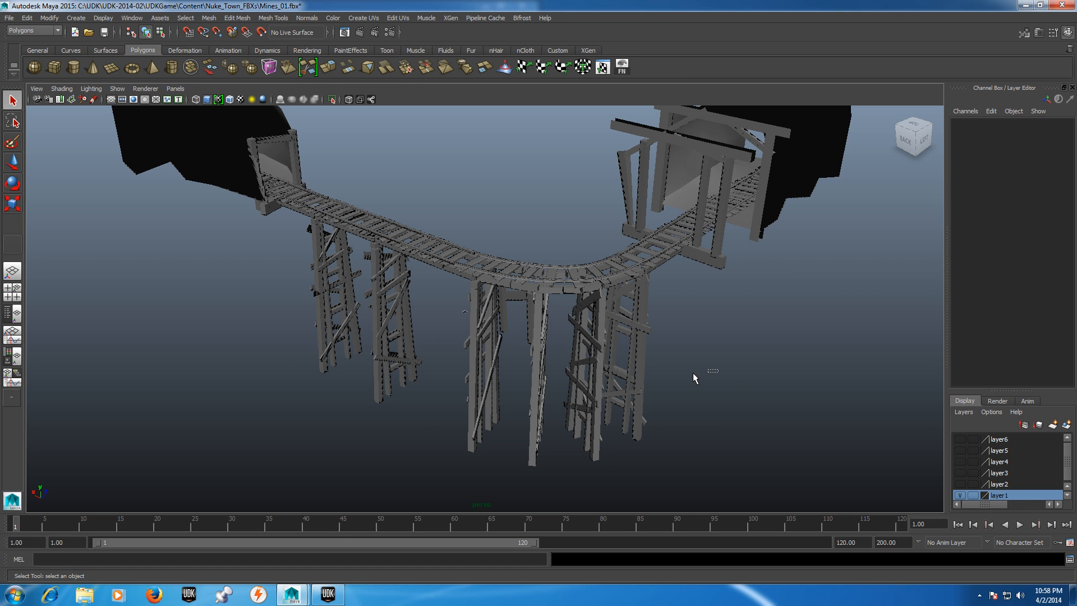
alt+drag(759, 358, 488, 358)
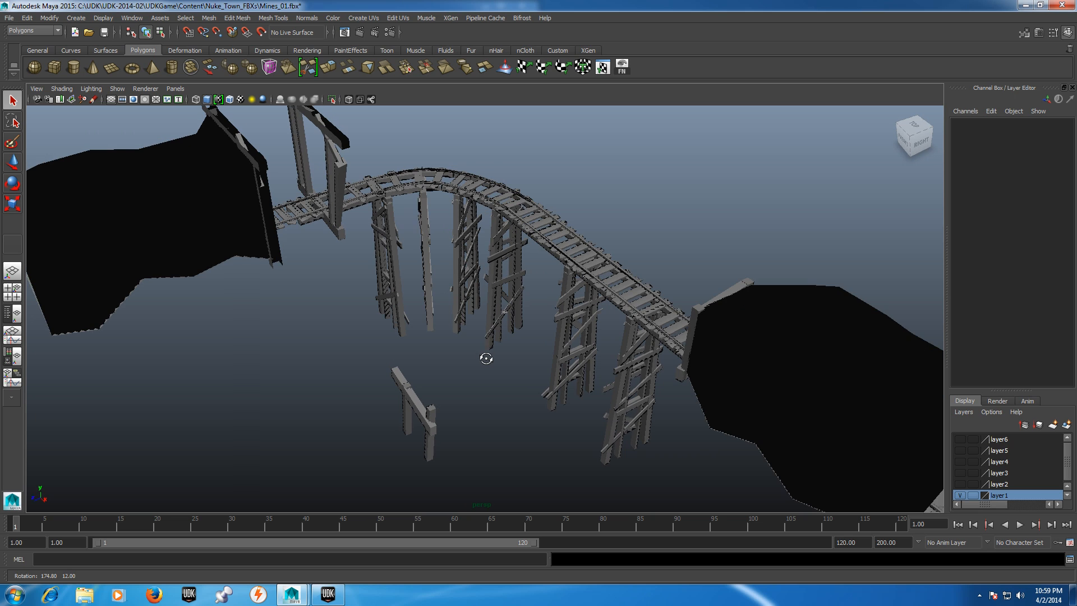
drag(364, 150, 671, 365)
alt+drag(299, 305, 312, 329)
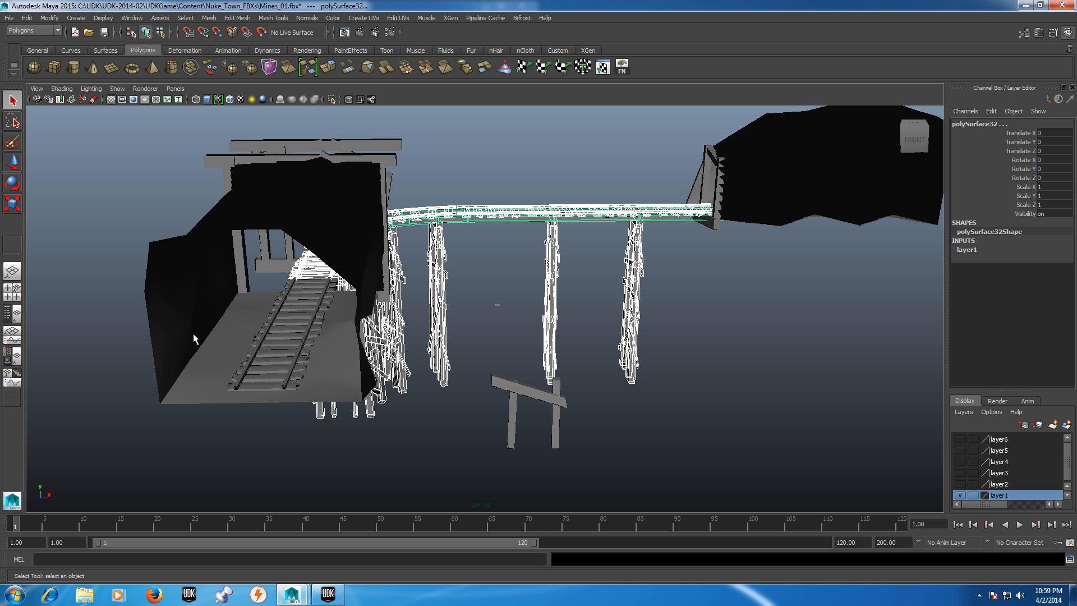
alt+drag(457, 308, 549, 279)
click(379, 210)
click(479, 126)
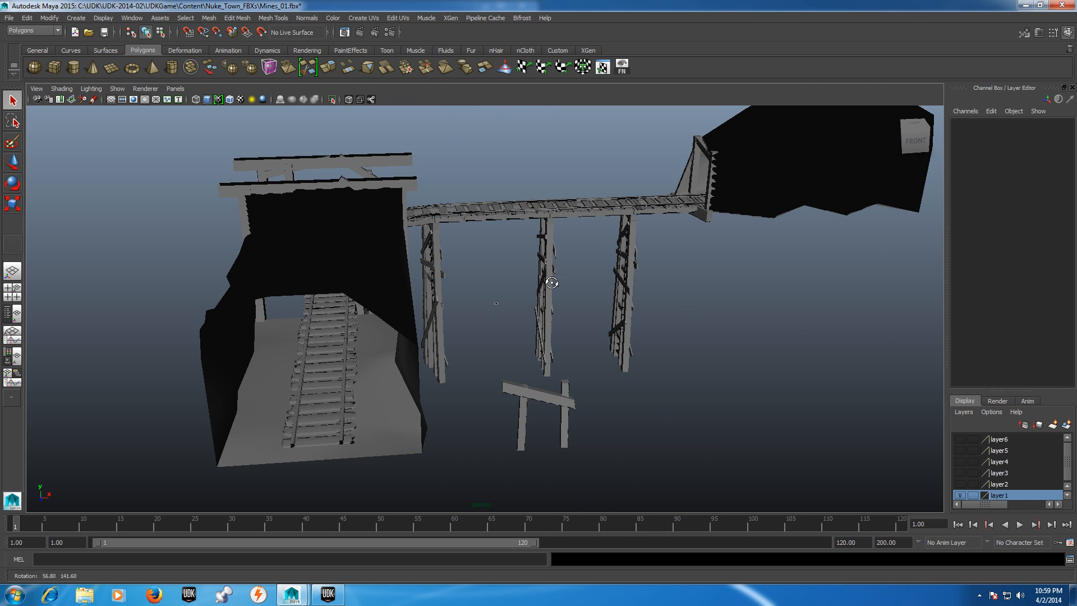
Step: Assign the straight rail tunnel shell at the far end of the bridge to a new display layer and hide that layer
click(870, 168)
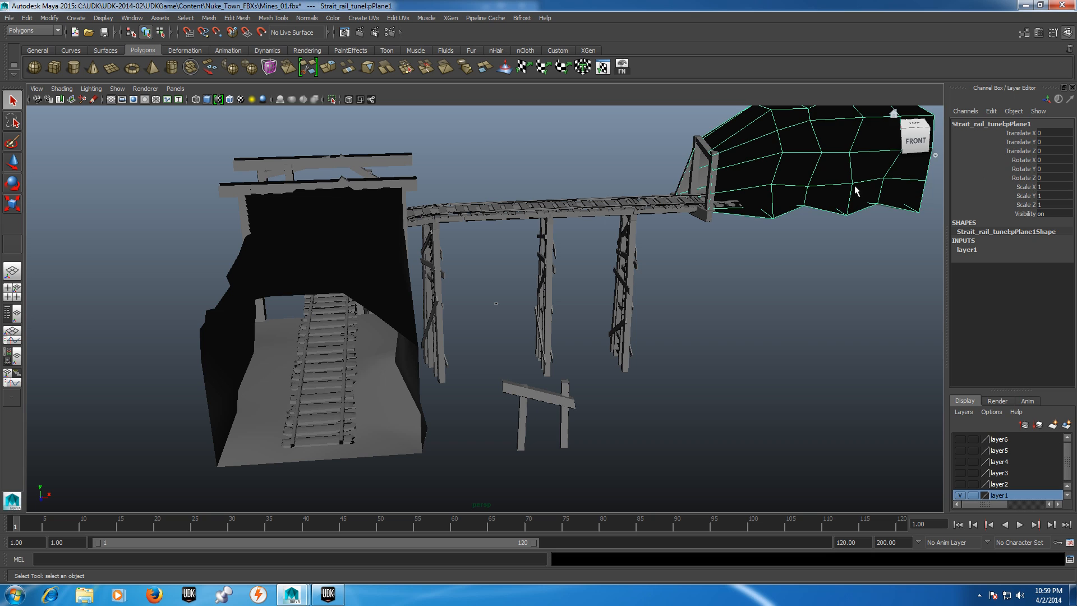
click(1066, 425)
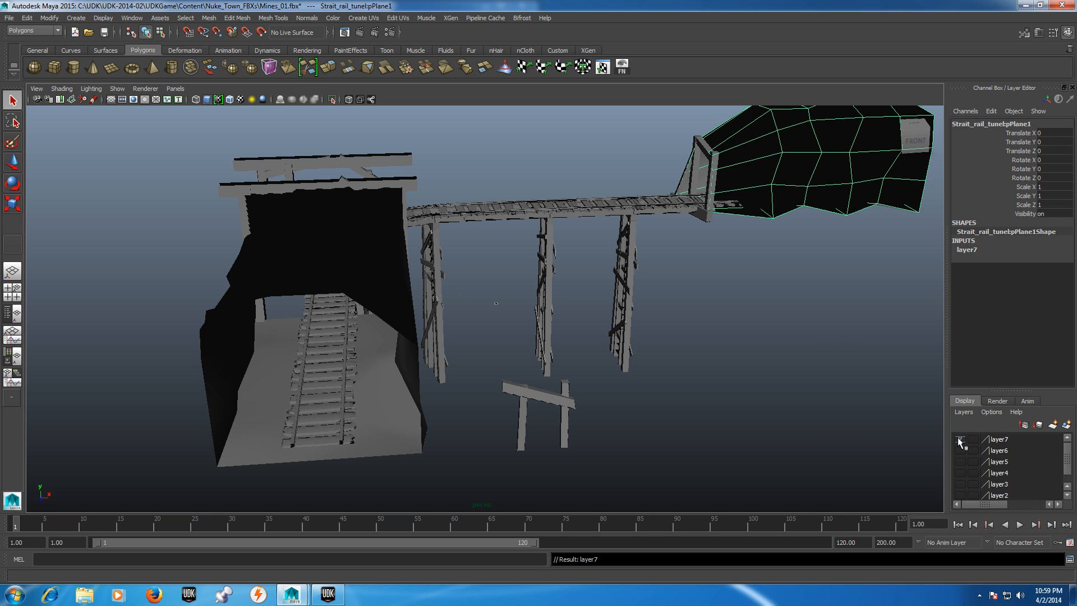
click(960, 439)
click(1008, 441)
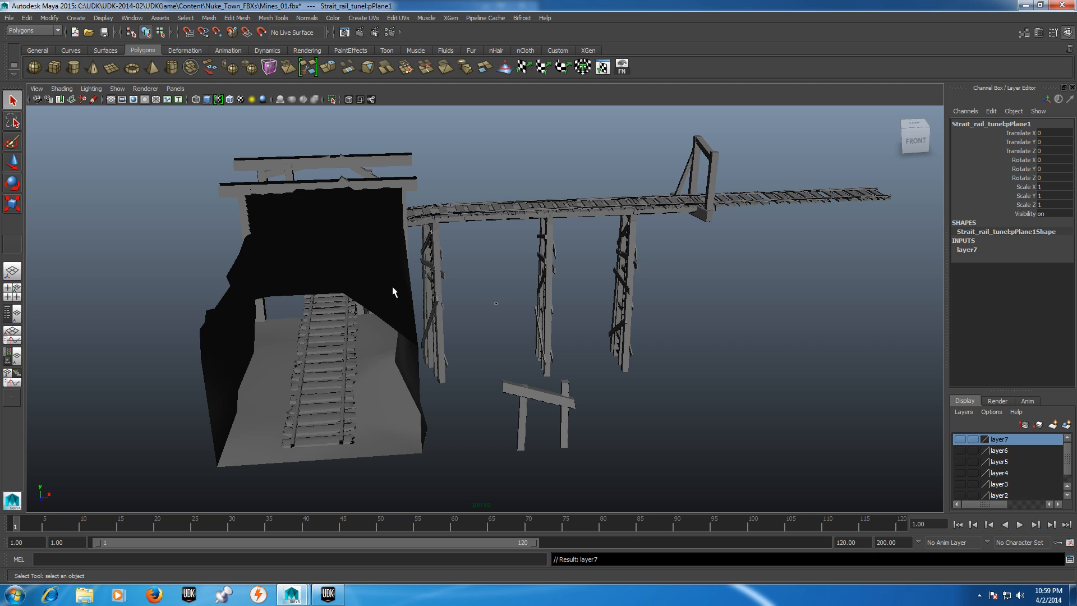
Step: Add the remaining tunnel shell around the near end of the track to the hidden layer7
click(366, 255)
right_click(1007, 442)
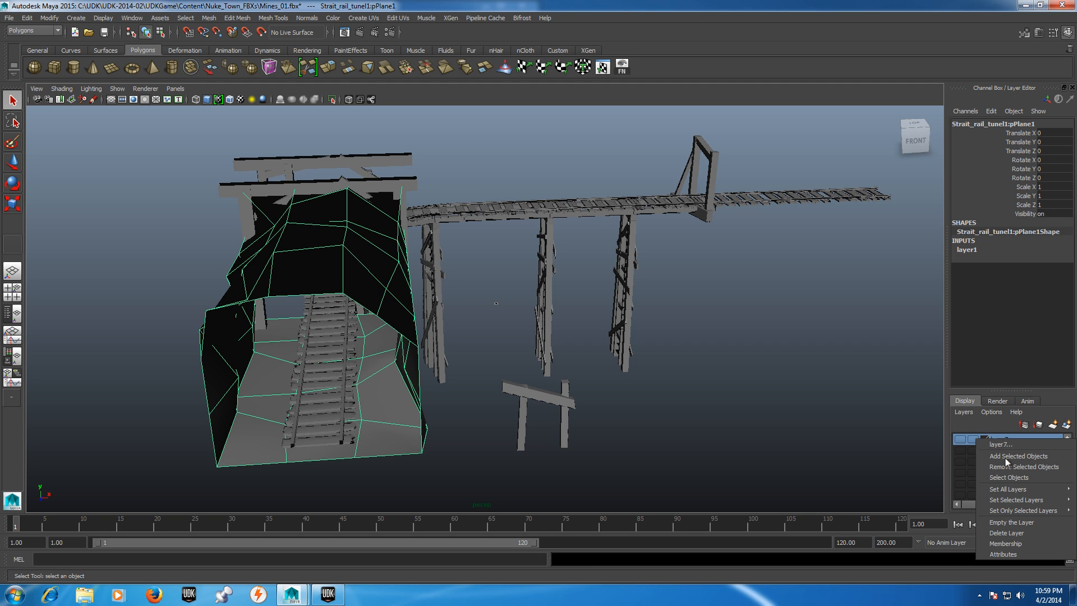
click(1009, 457)
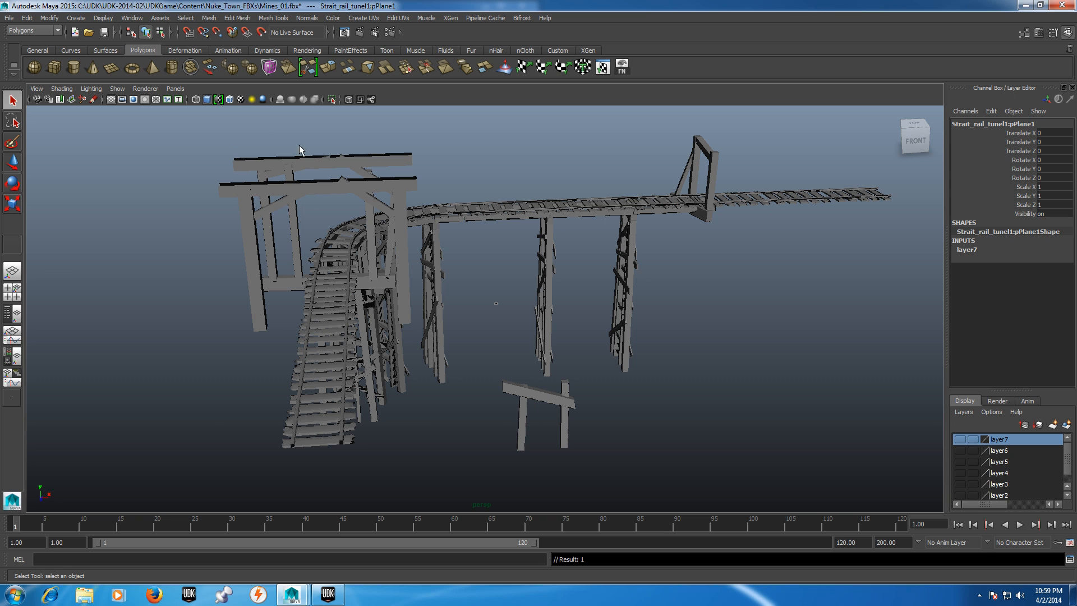
click(108, 201)
Step: Add the four wooden support frames, including the small one below the bridge, to the hidden layer7
alt+drag(120, 293, 251, 308)
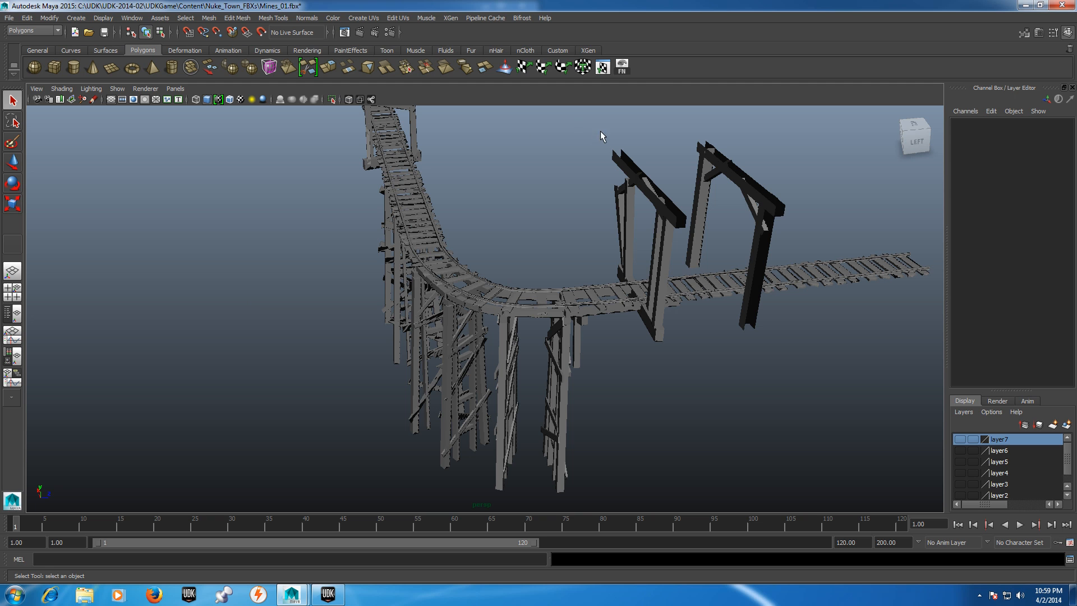
drag(748, 193, 748, 223)
mouse_move(553, 171)
alt+mouse_down()
mouse_move(529, 172)
mouse_move(544, 164)
alt+mouse_up()
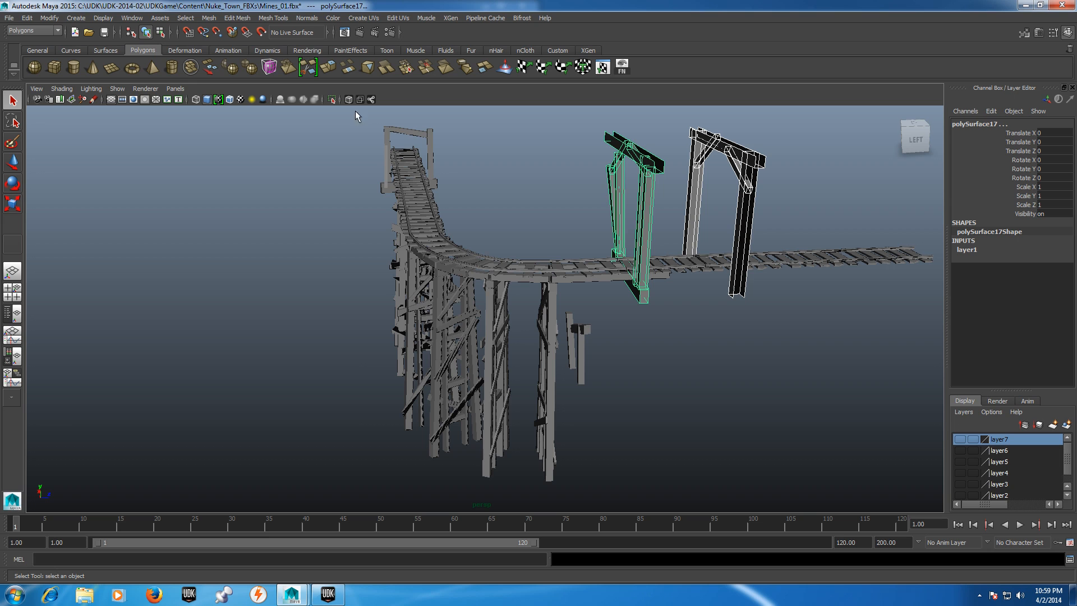
drag(445, 133, 450, 135)
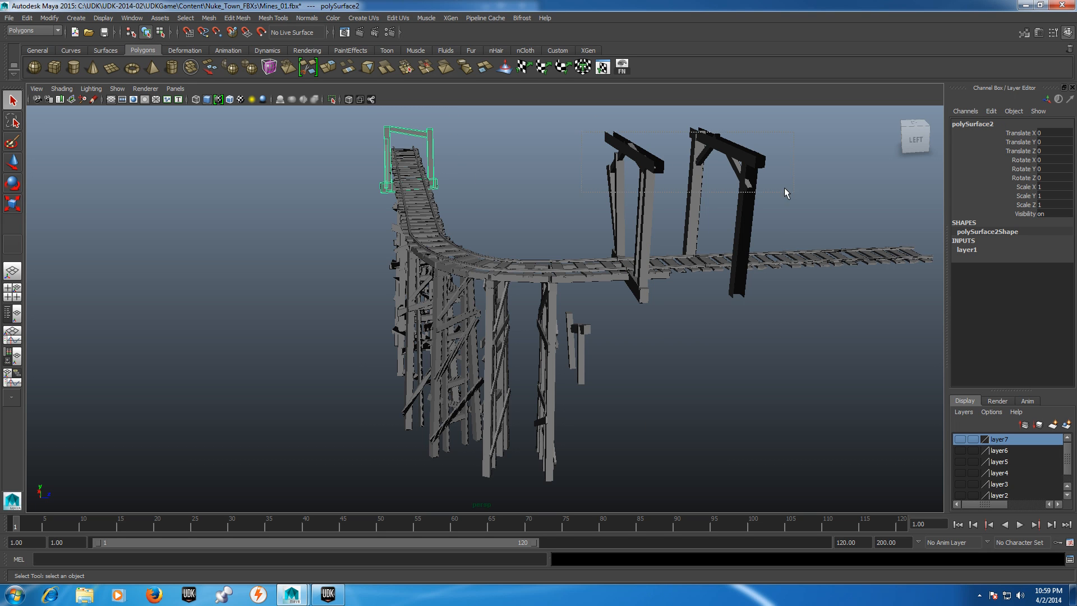
drag(784, 189, 773, 186)
drag(634, 397, 567, 315)
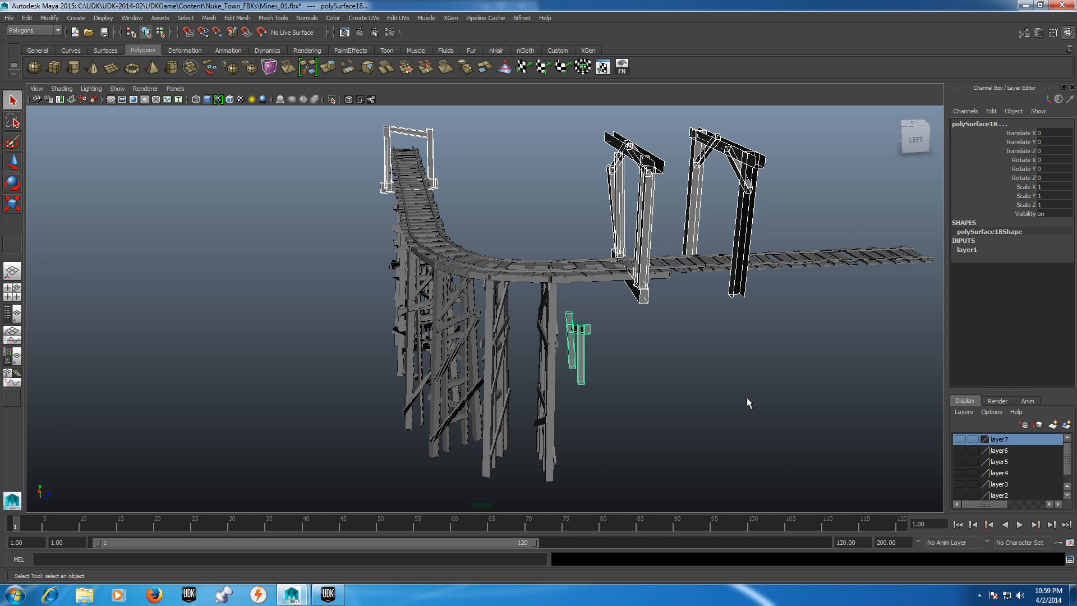
right_click(1008, 438)
click(994, 455)
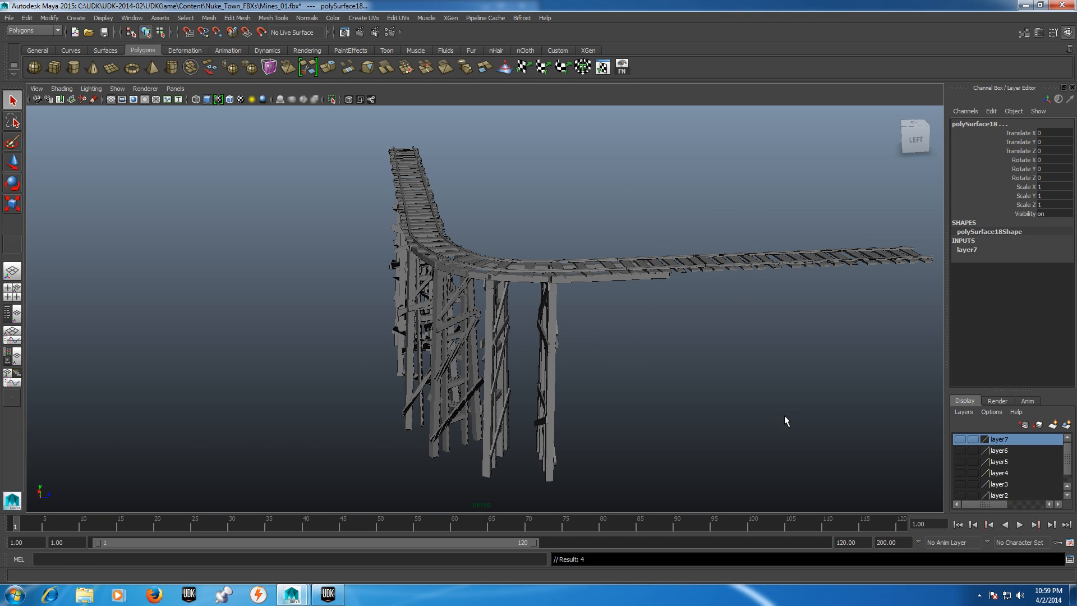
Step: Combine all track and support pieces of the bridge into one mesh and center its pivot
click(637, 388)
alt+drag(334, 325, 328, 320)
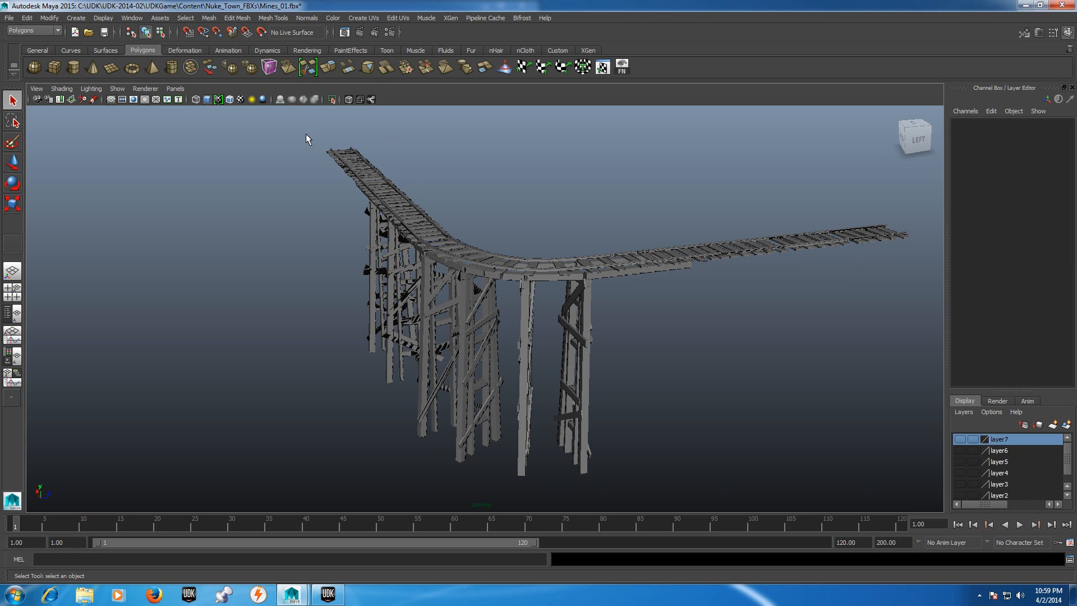
drag(278, 129, 924, 416)
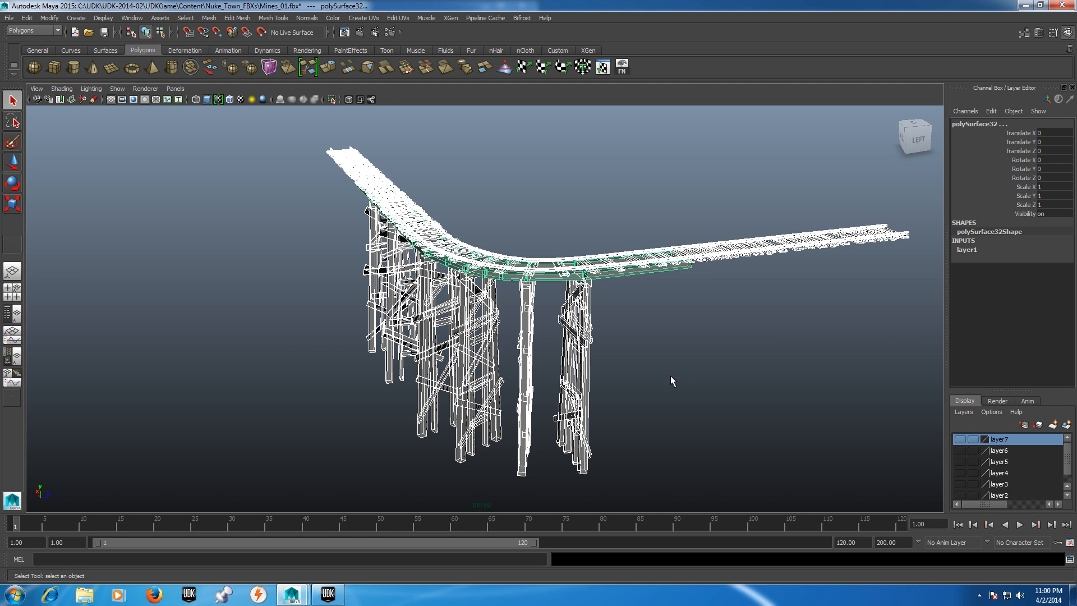
click(209, 18)
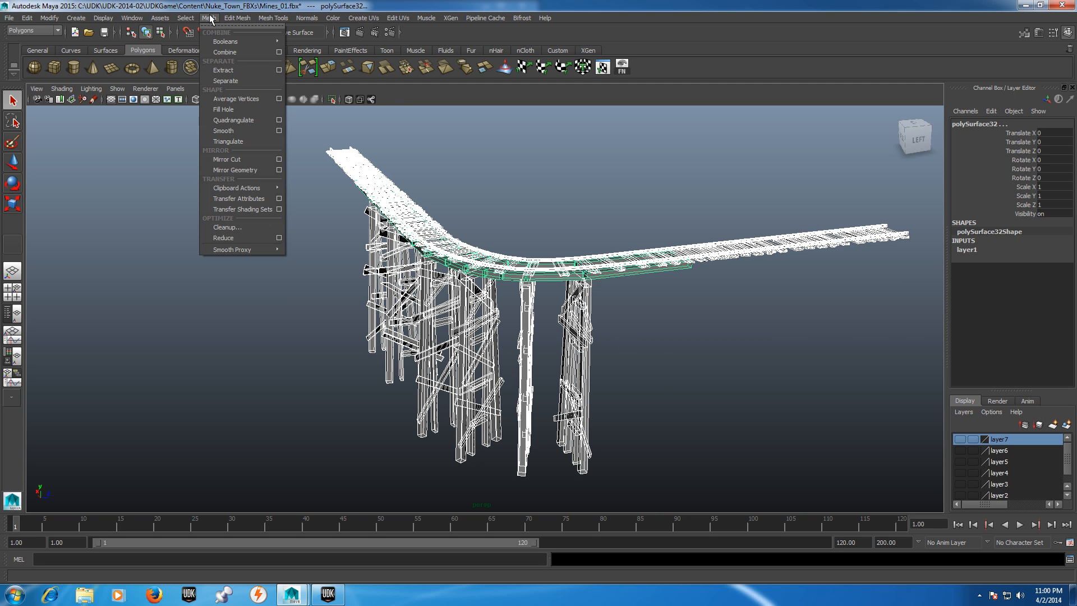
click(225, 52)
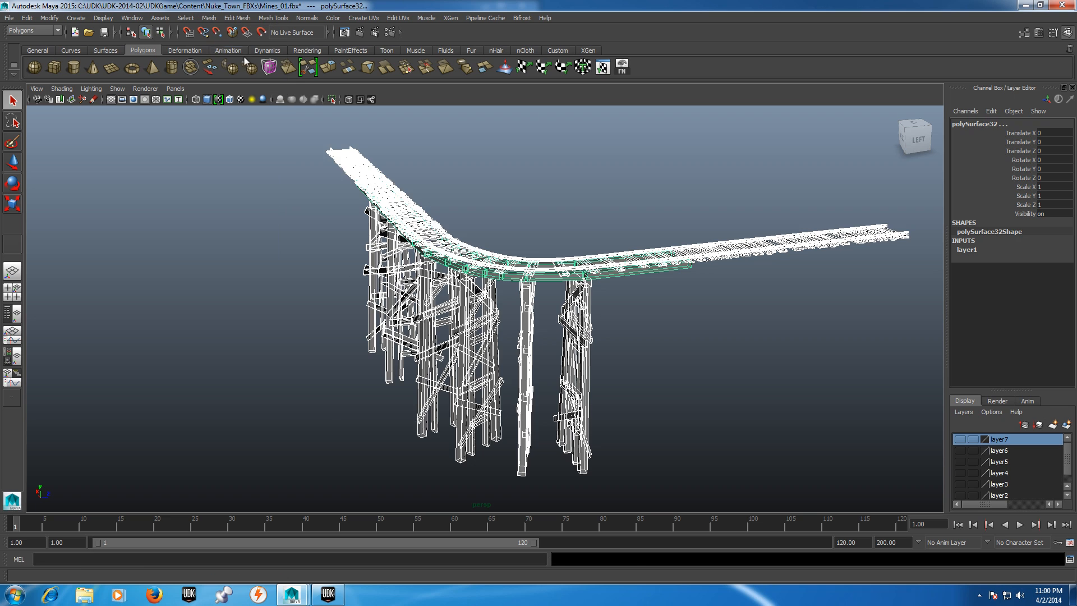
click(51, 18)
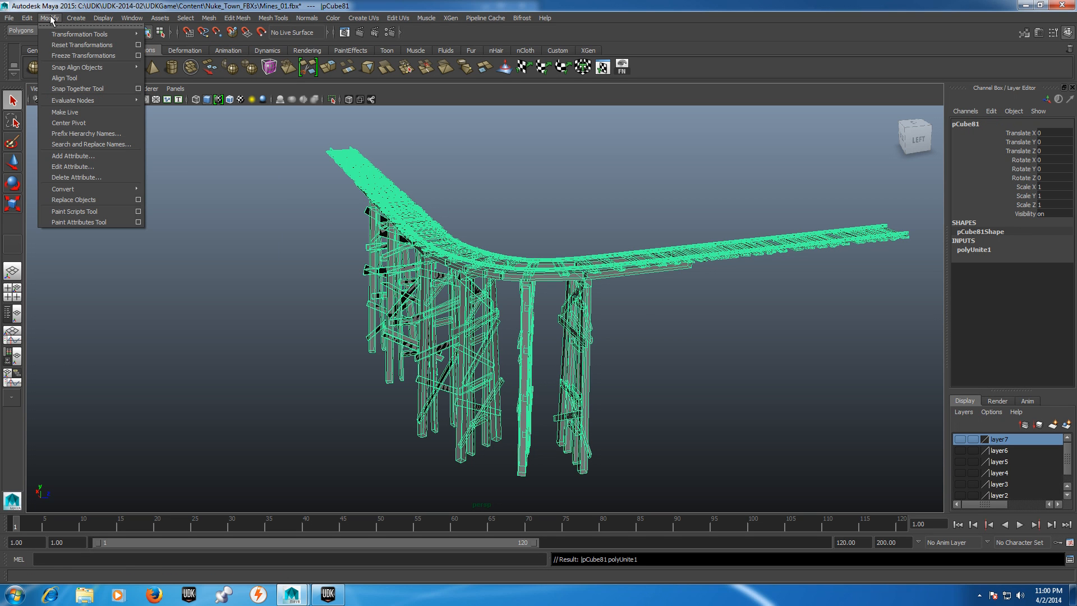
click(74, 122)
click(13, 162)
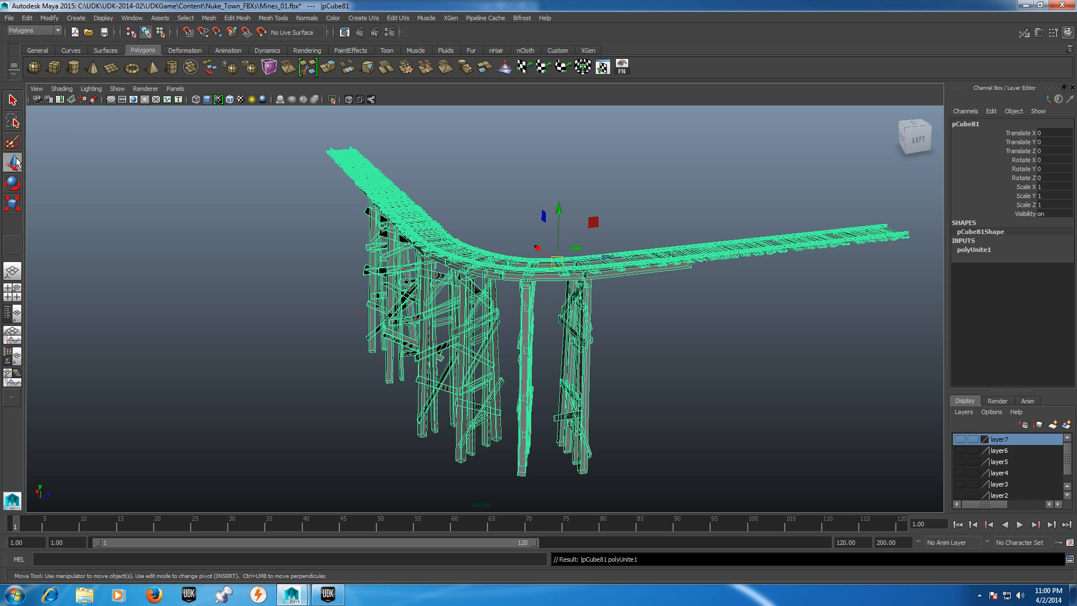
click(492, 187)
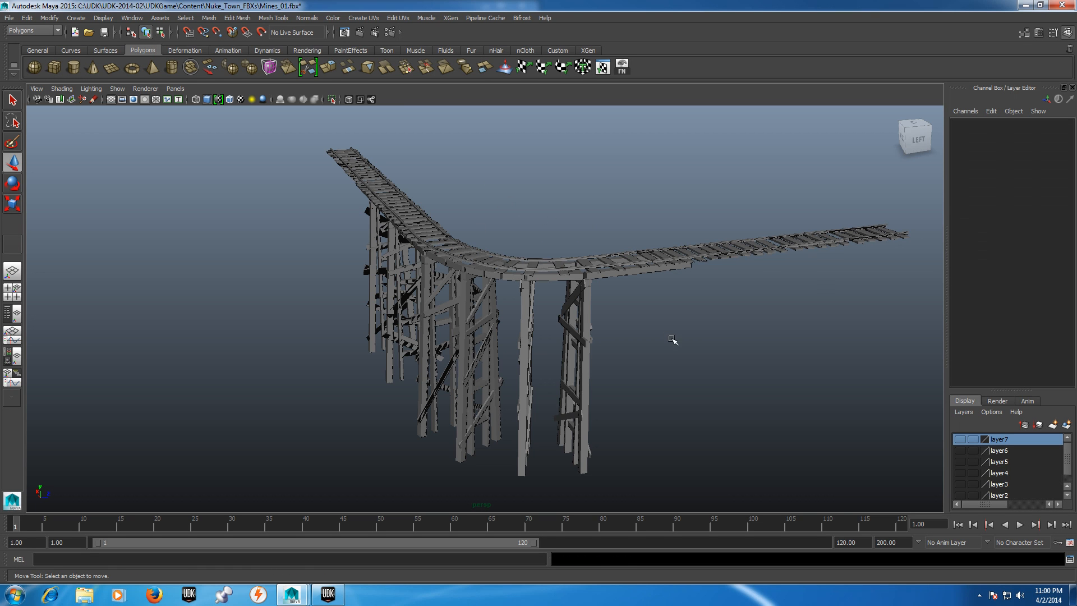
Step: Create a polygon cube, scale it uniformly to 413.449, and flatten it to a Scale X of 43.793
drag(600, 358, 708, 355)
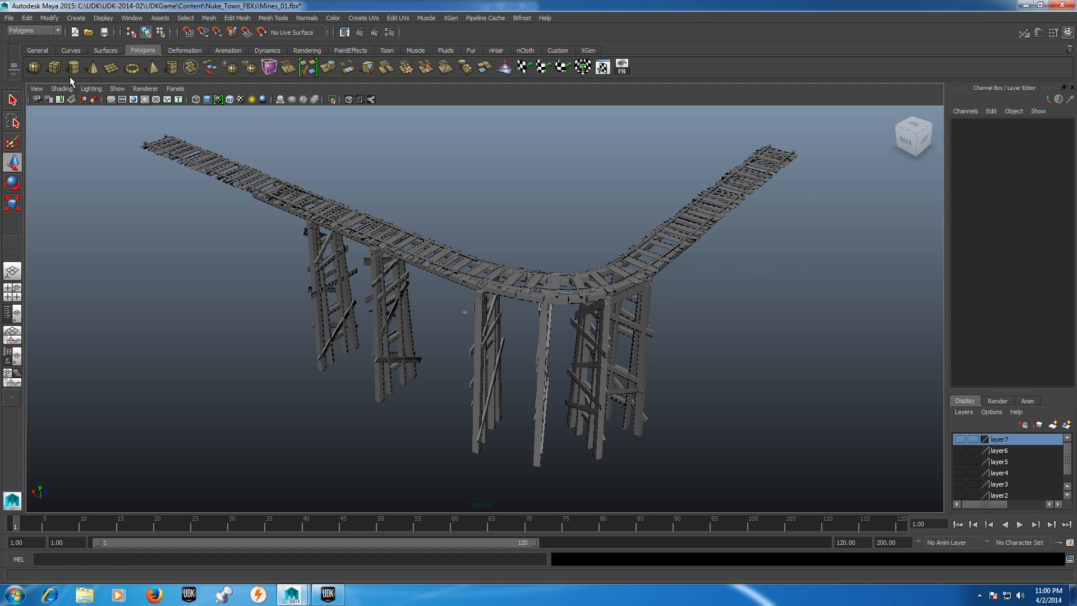
click(300, 181)
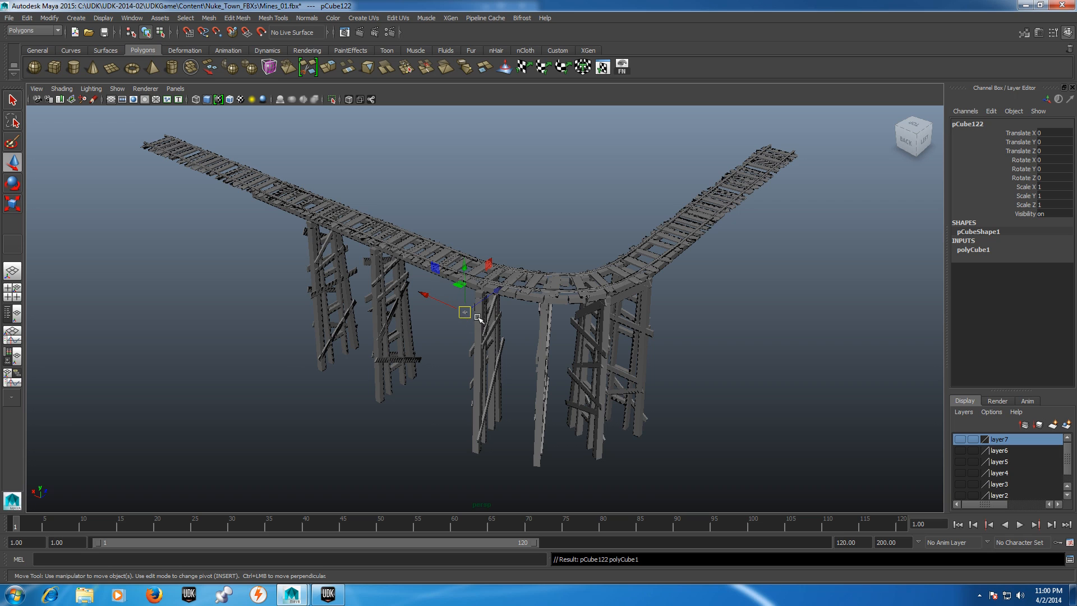
key(r)
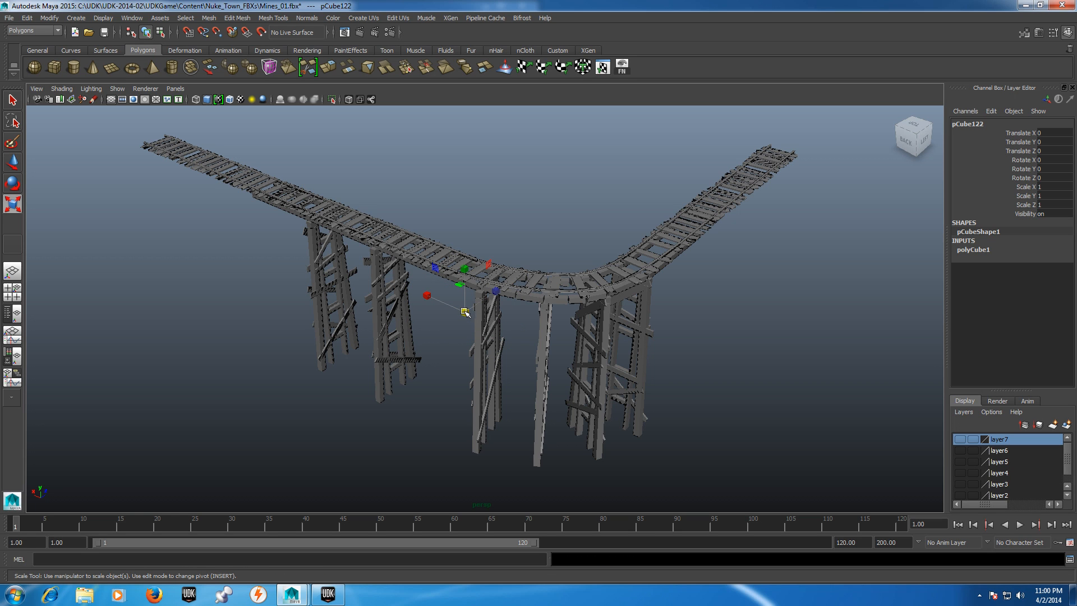
drag(475, 309, 471, 337)
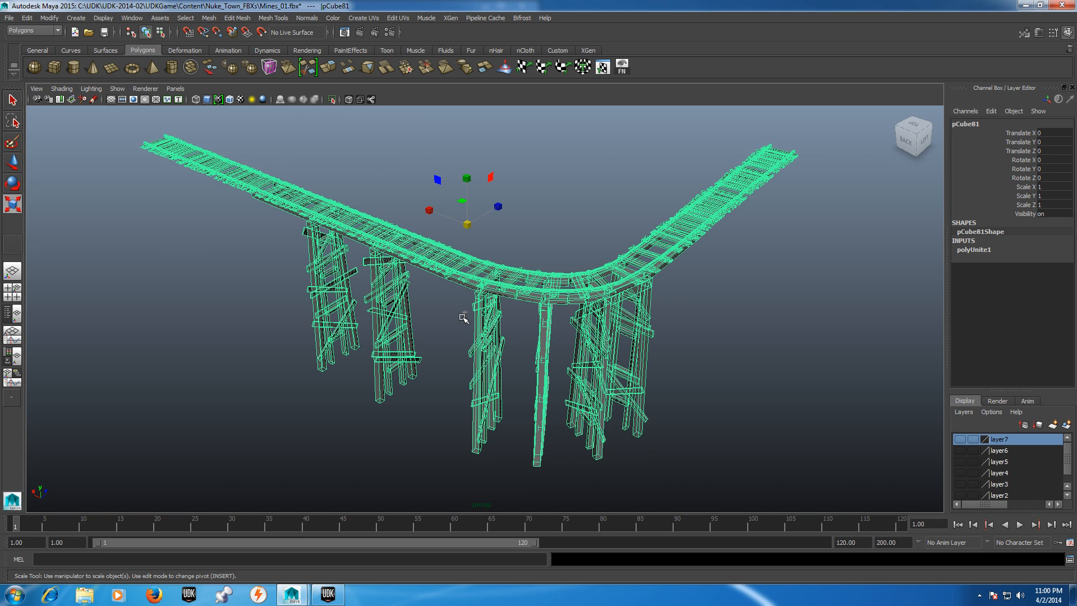
key(ctrl+z)
drag(465, 312, 521, 286)
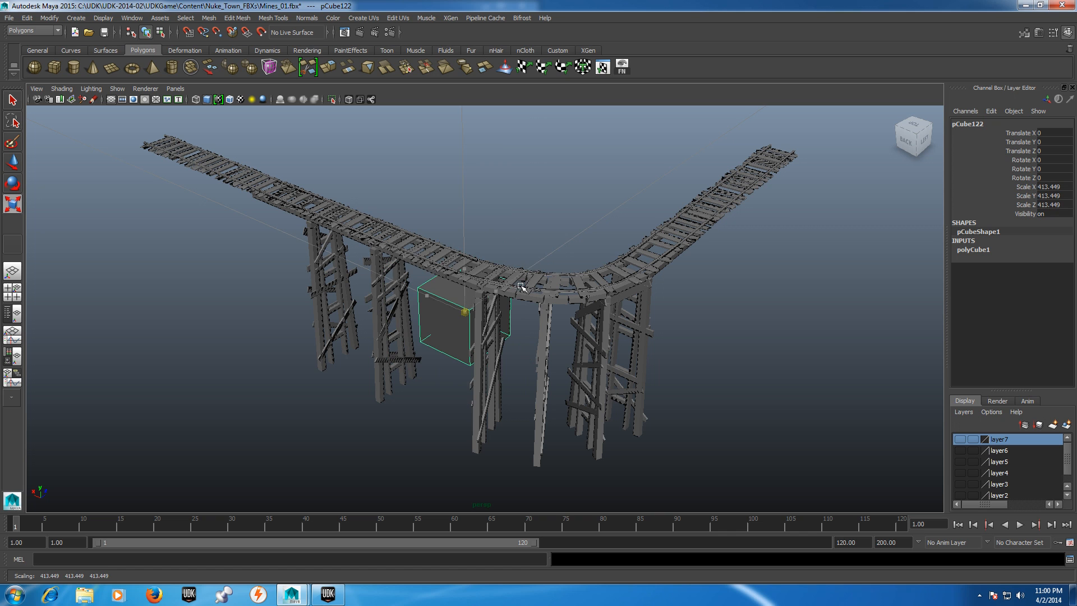
alt+drag(408, 416, 453, 403)
drag(420, 312, 563, 360)
key(w)
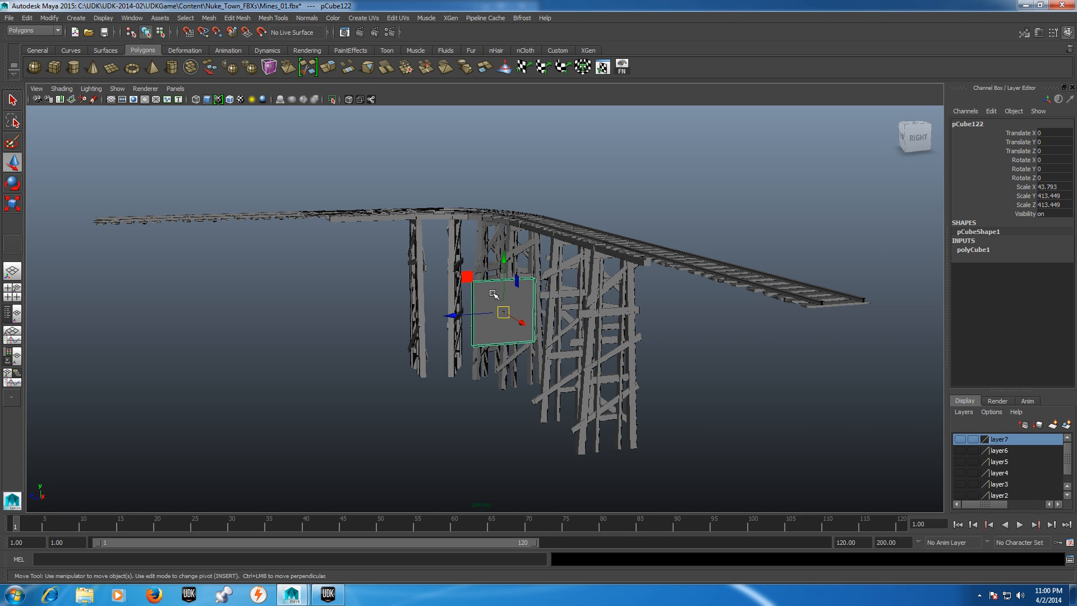
Step: Move the flattened box onto a straight-section bridge support at X 382.483, Y -411.966, Z -273.211
drag(468, 277, 495, 215)
alt+drag(482, 376, 567, 418)
drag(557, 249, 618, 255)
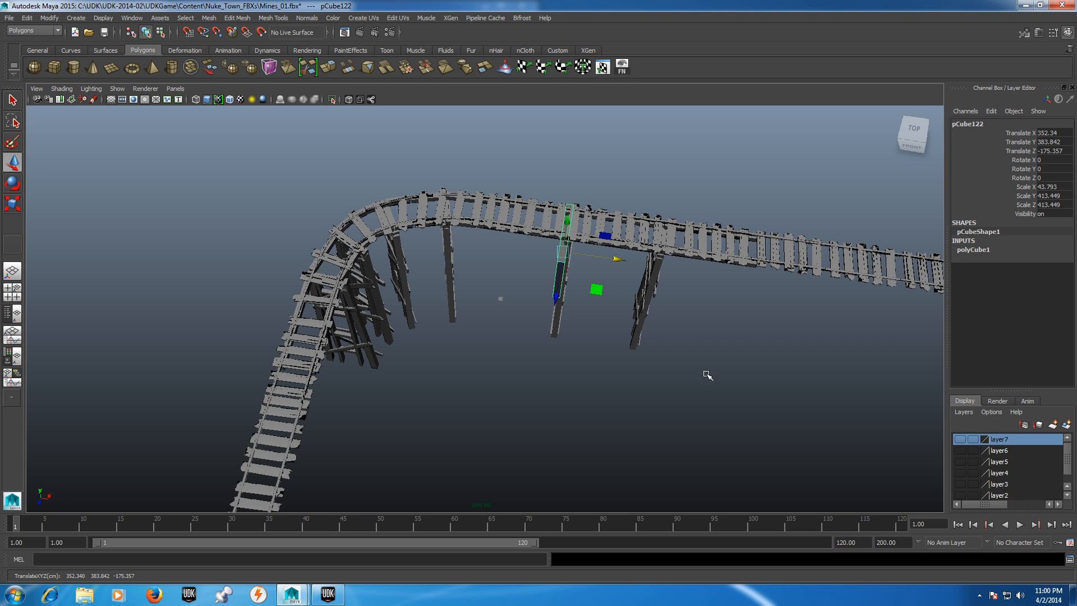
alt+drag(711, 383, 601, 315)
drag(537, 308, 546, 306)
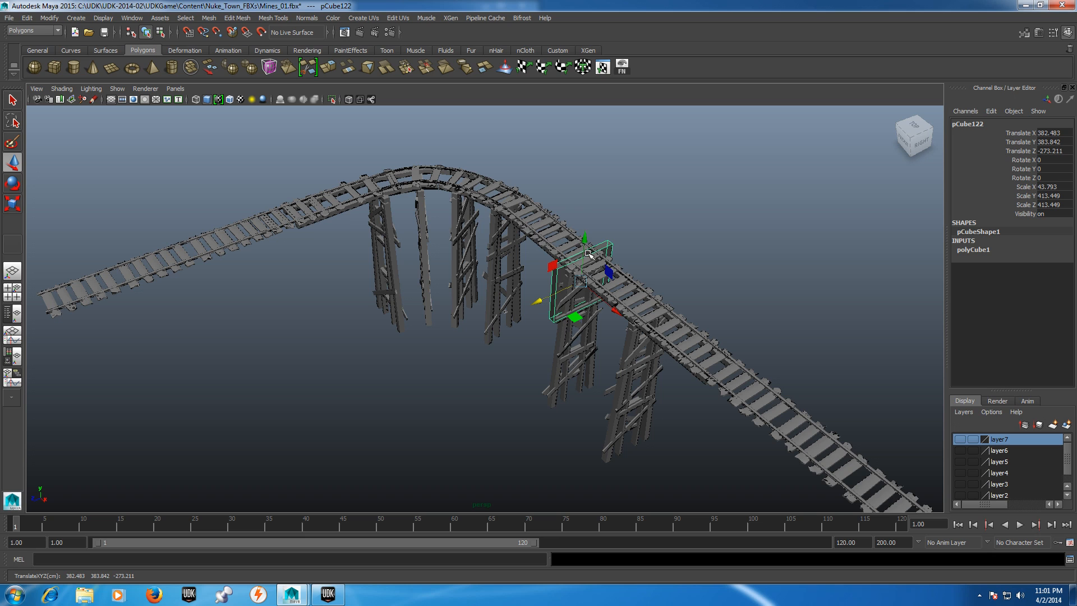
drag(584, 240, 593, 345)
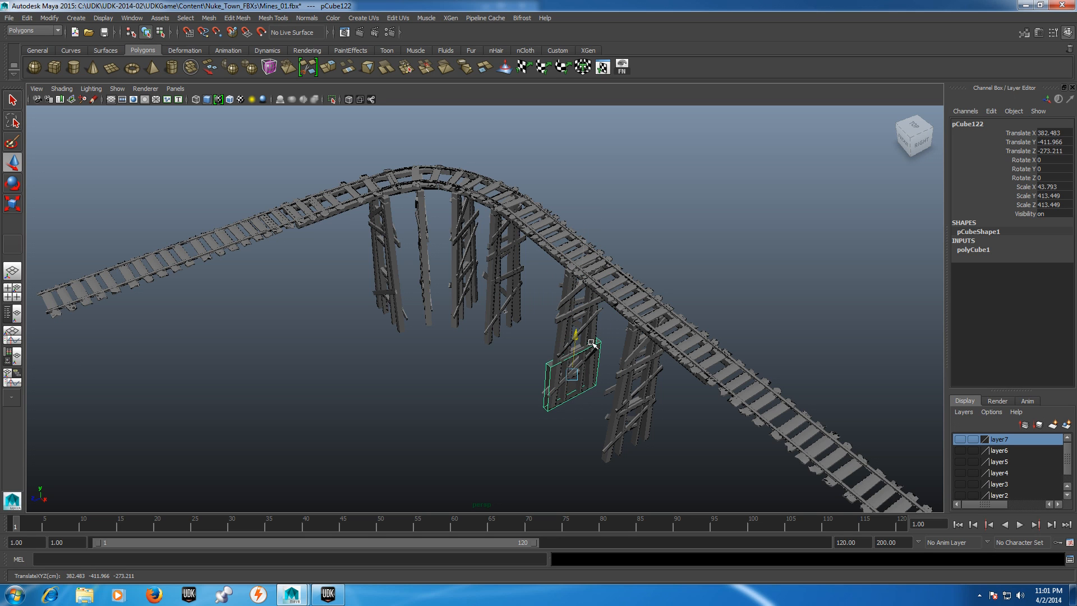
Step: Stretch the box to a Scale Y of 1096.424 and raise it to Translate Y -44.666 to cover the support's height
mouse_move(568, 396)
alt+mouse_down()
mouse_move(500, 413)
mouse_move(557, 399)
alt+mouse_up()
key(e)
key(r)
drag(570, 336, 583, 289)
key(w)
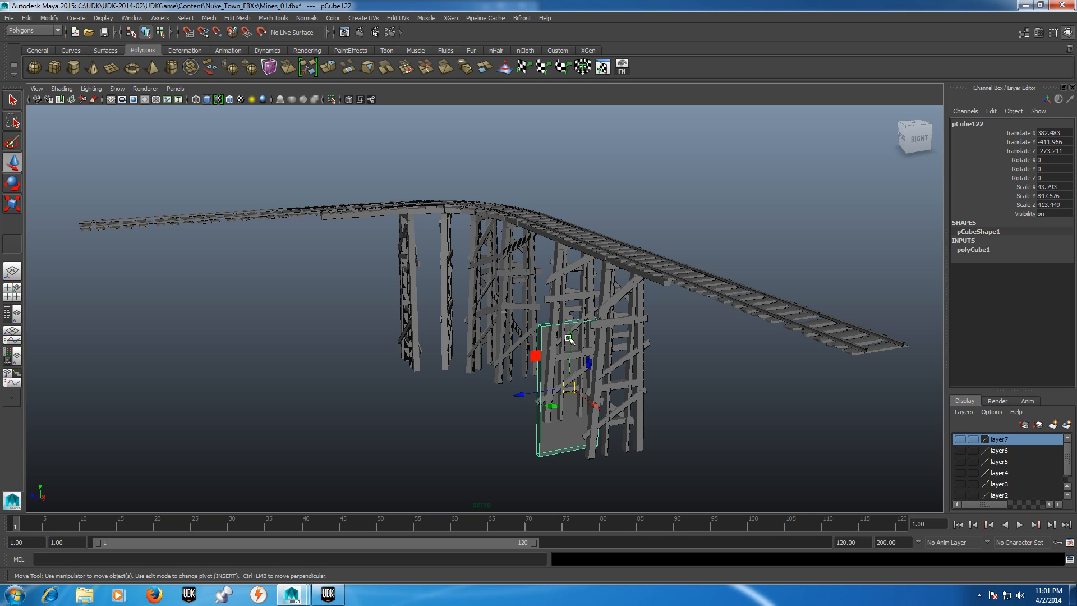
drag(571, 336, 572, 277)
key(e)
key(r)
key(w)
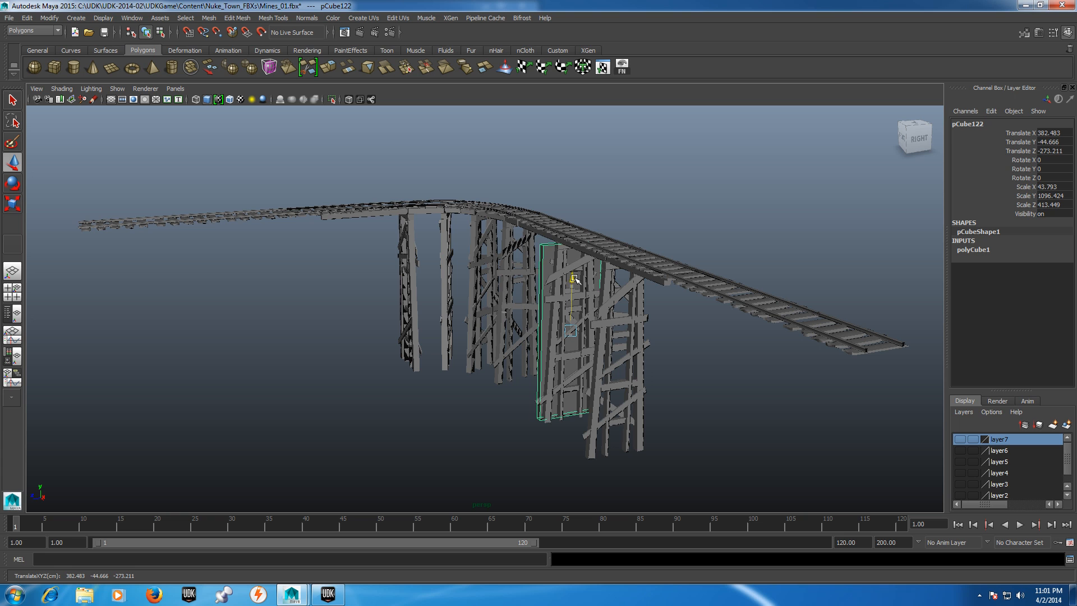
Step: Thicken the box to a Scale X of 59.078 and shift it to Translate X 370.814, Y -41.12 over the support
alt+drag(607, 402, 617, 406)
key(r)
mouse_move(601, 298)
mouse_down()
mouse_move(615, 297)
mouse_move(595, 298)
mouse_up()
key(w)
mouse_move(686, 362)
alt+mouse_down()
mouse_move(666, 373)
mouse_move(678, 379)
alt+mouse_up()
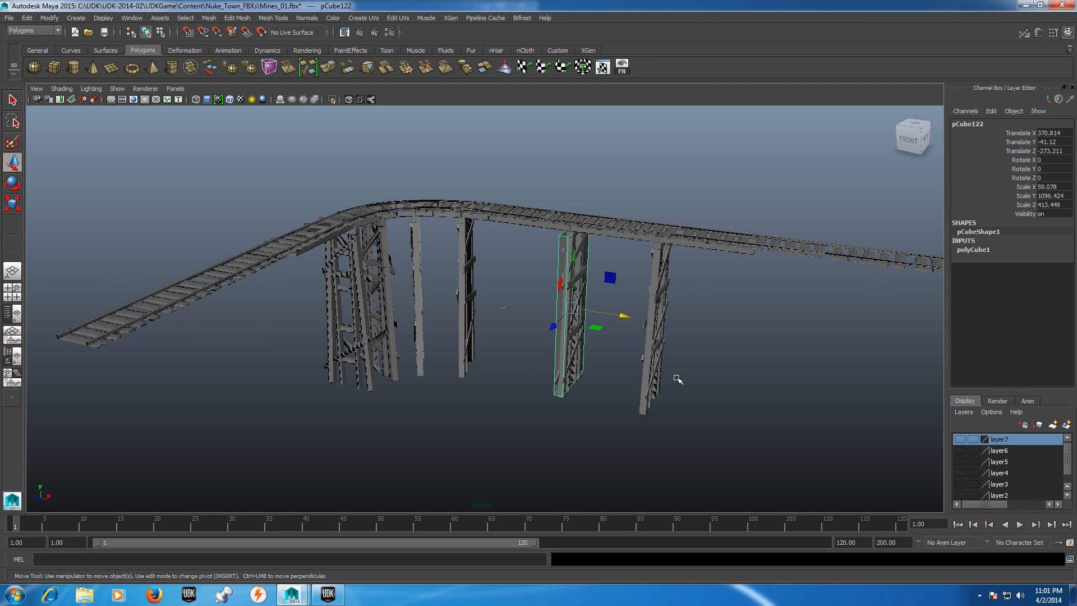
Step: Duplicate the box onto the outermost support and onto the support at Translate X -364.007
key(ctrl+d)
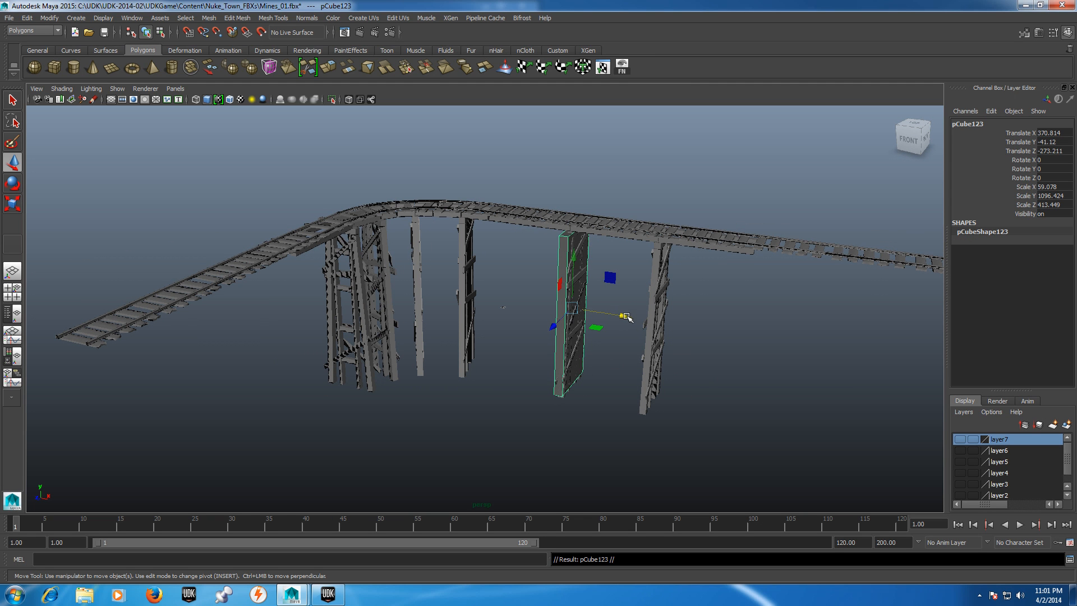
drag(623, 314, 509, 288)
key(ctrl+d)
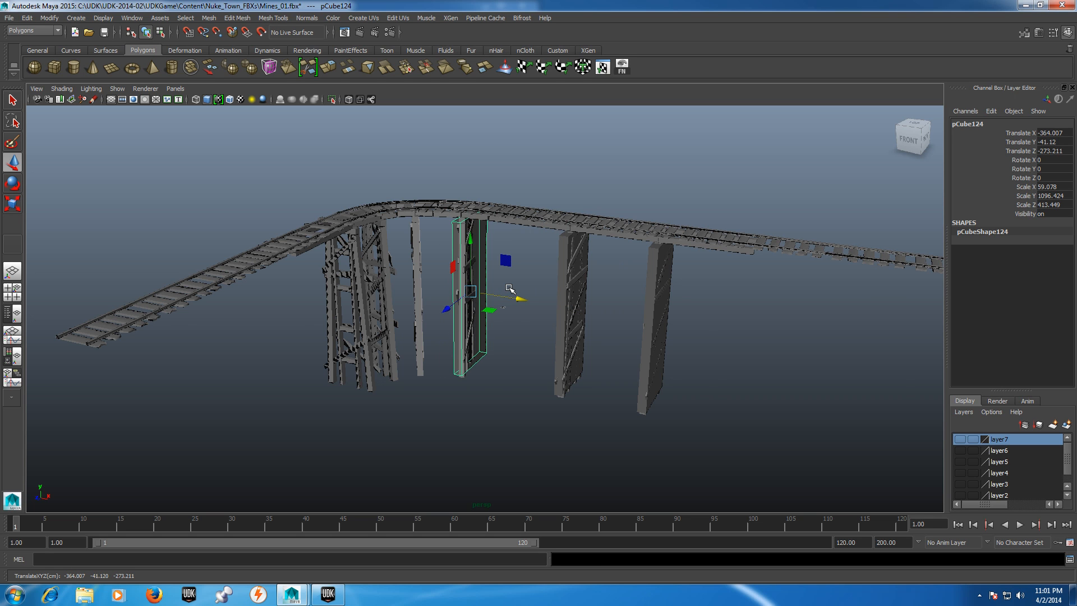
Step: Rotate the box at the start of the curve to match its support, and fit a duplicate at X -724.872, Z -172.04 with Rotate Y 31.344
key(f)
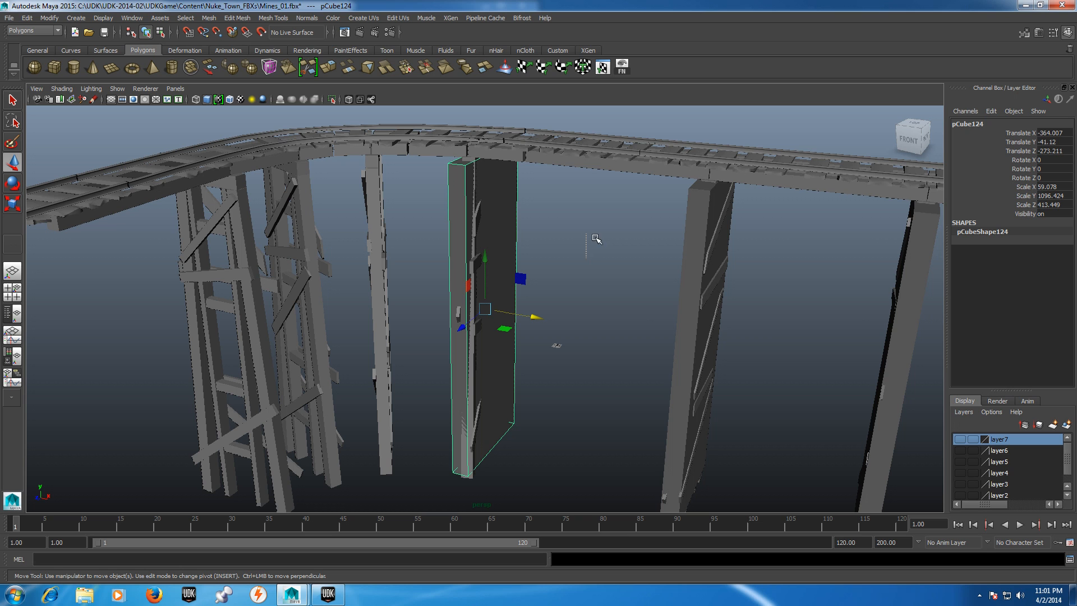
alt+drag(591, 260, 594, 269)
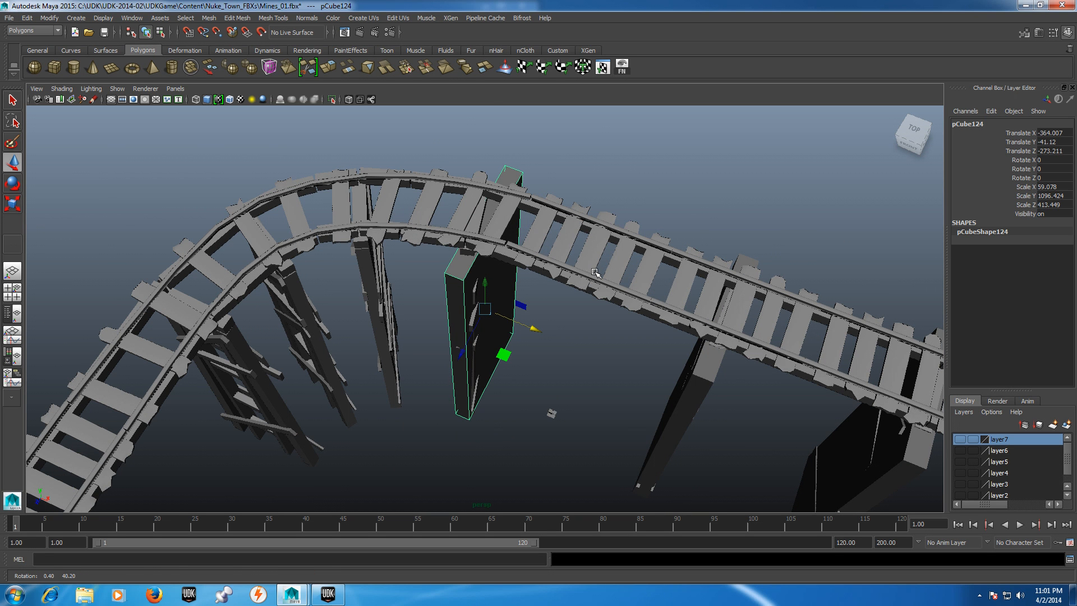
key(e)
drag(492, 353, 395, 340)
key(w)
key(ctrl+d)
key(e)
key(w)
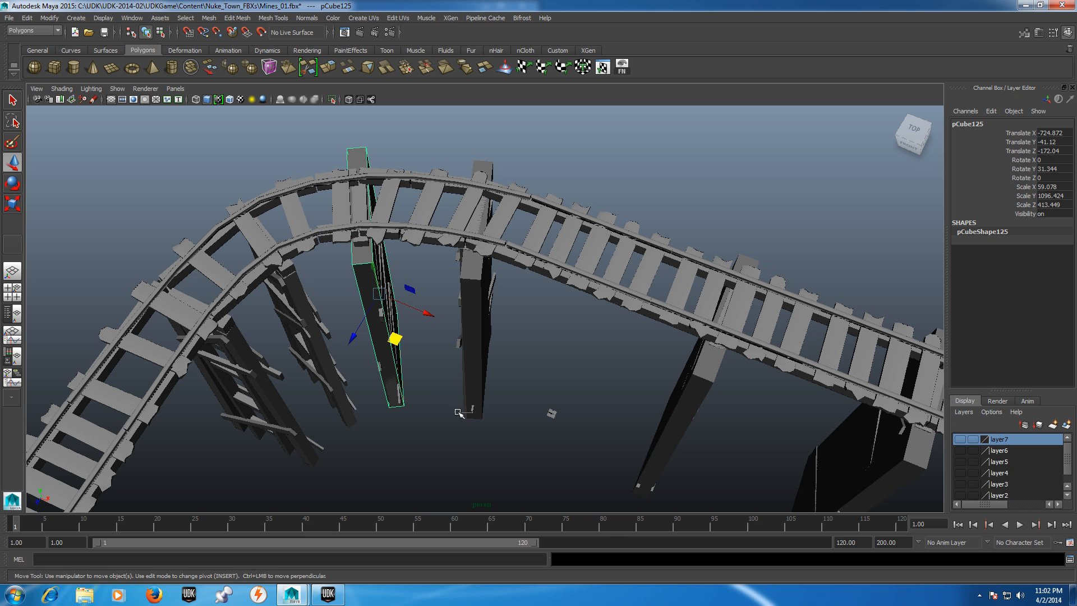
alt+drag(478, 440, 447, 447)
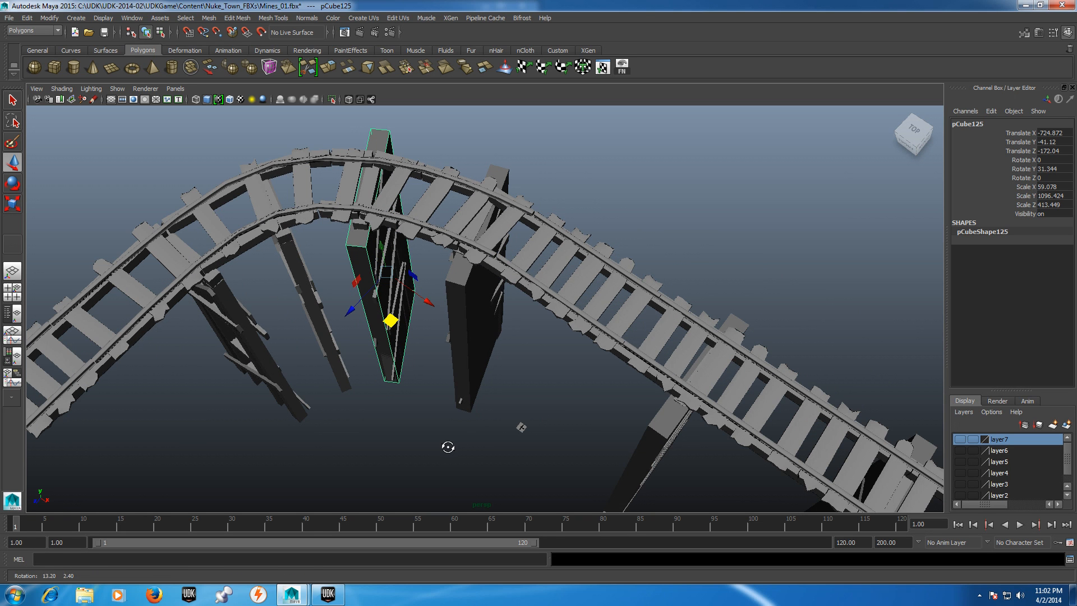
Step: Fit two more duplicates over the remaining curve supports, the last at X -977.924, Z 325.405 with Rotate Y 88.443
key(ctrl+d)
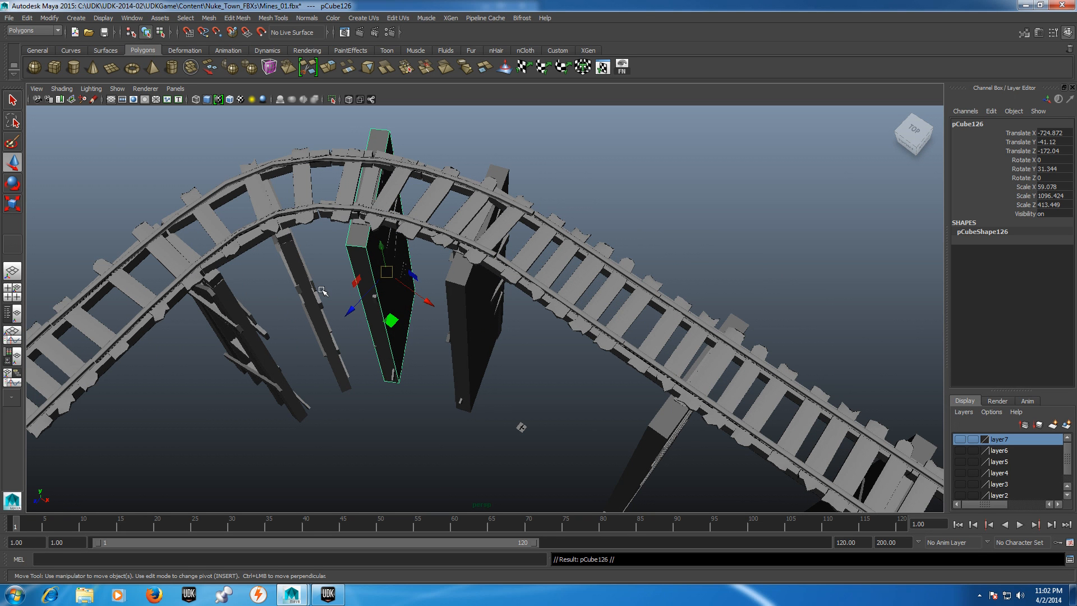
drag(391, 321, 235, 383)
key(e)
key(w)
key(ctrl+d)
key(e)
key(w)
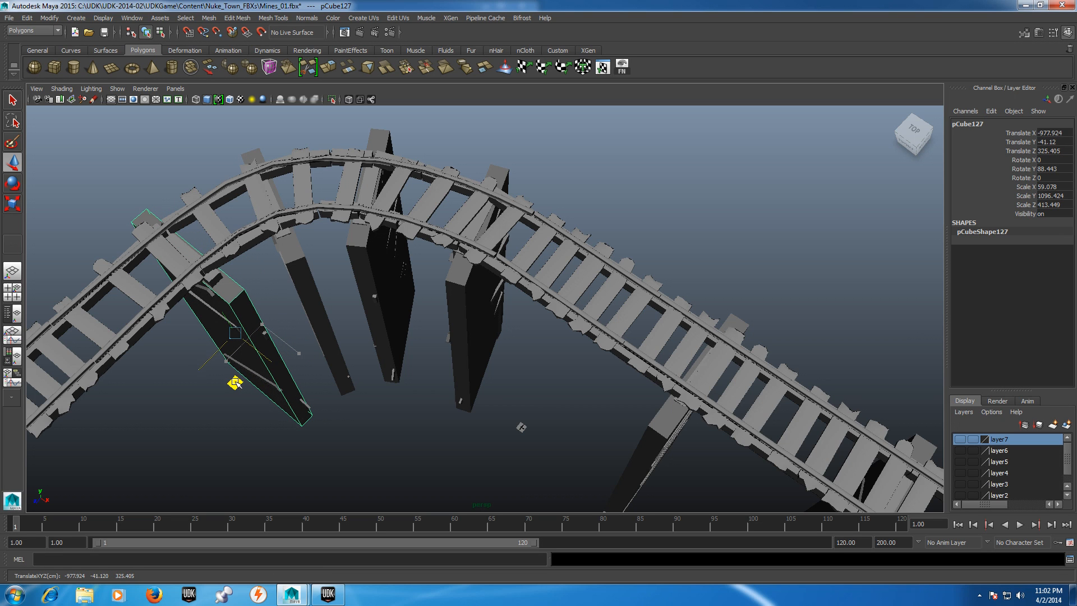
click(540, 413)
scroll(542, 417, down, 3)
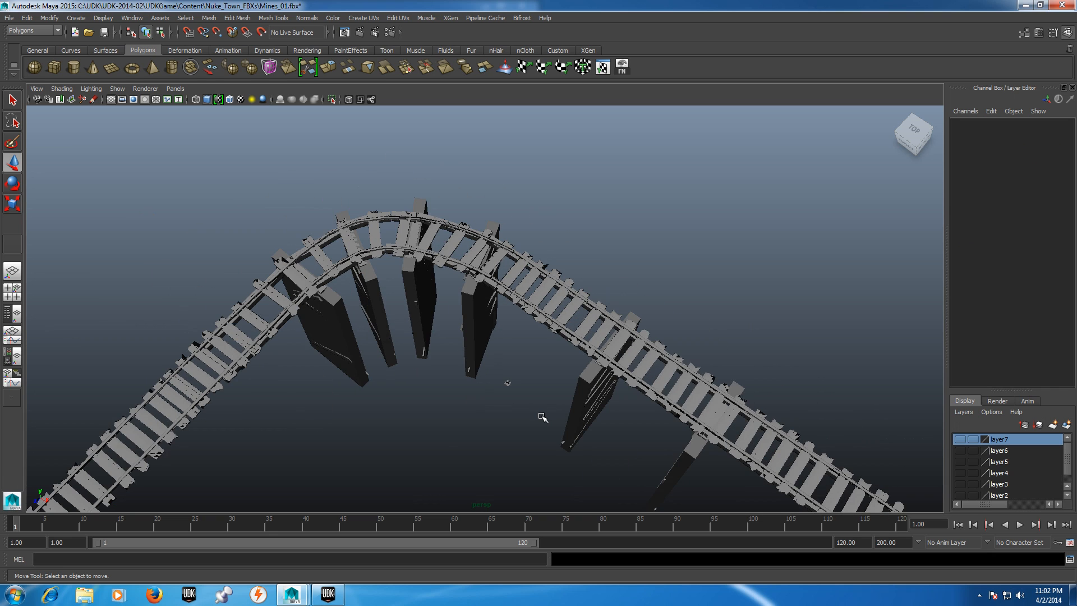
Step: Duplicate the box on the second support from the outer end and set the copy's Rotate Z to 90
drag(510, 459, 475, 416)
alt+drag(797, 401, 711, 408)
alt+drag(697, 362, 650, 327)
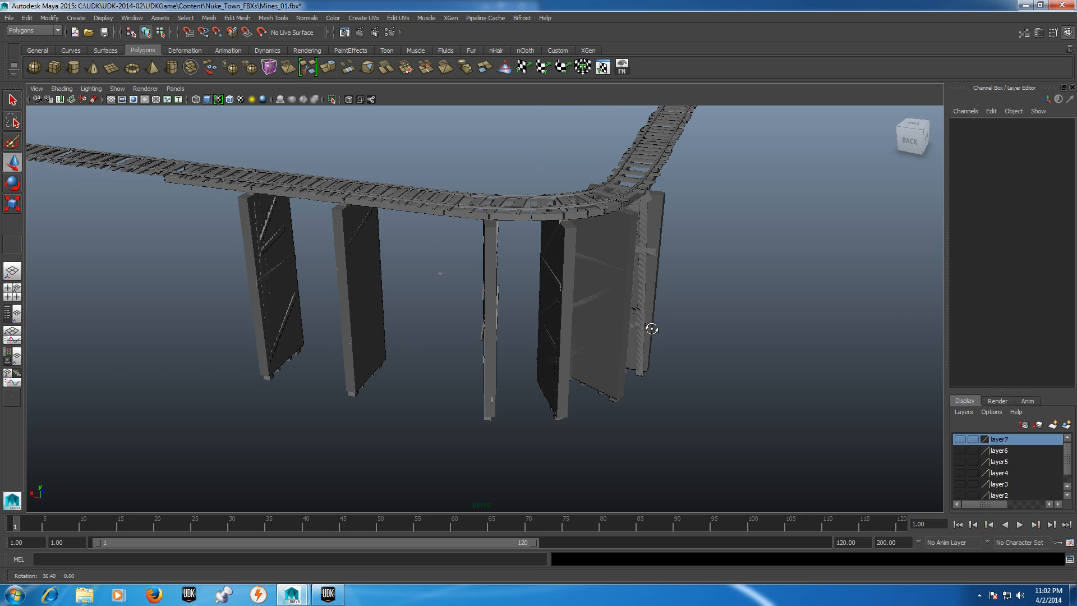
click(335, 224)
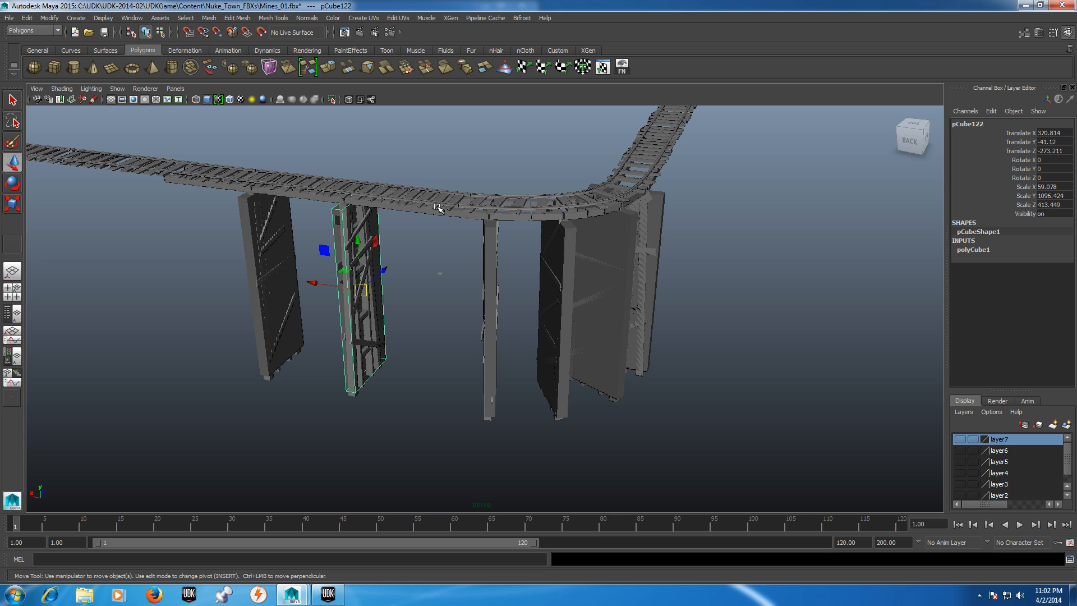
key(ctrl+d)
key(e)
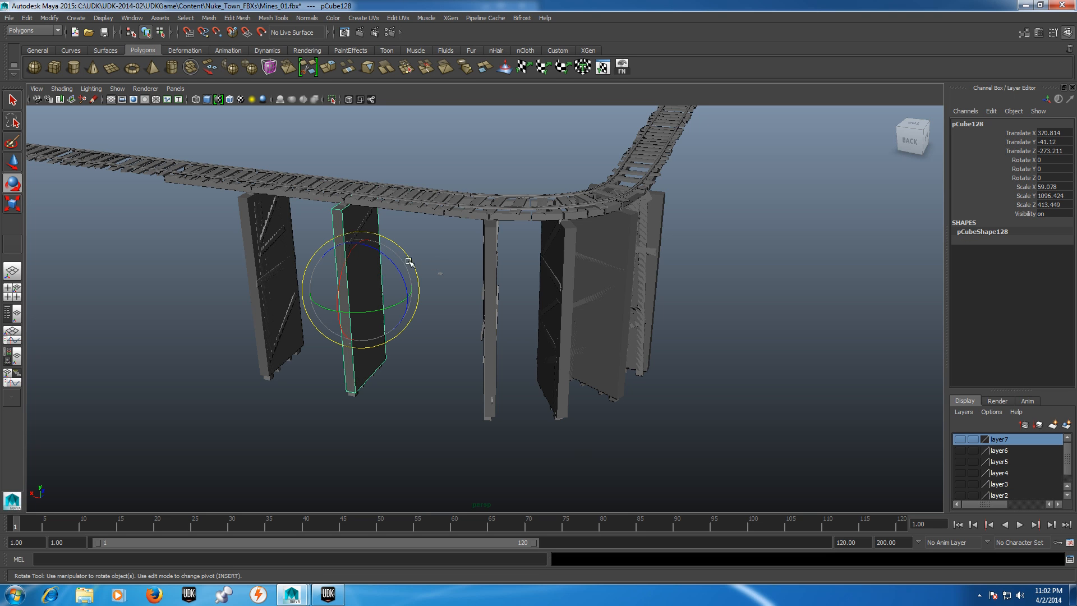
drag(391, 258, 411, 287)
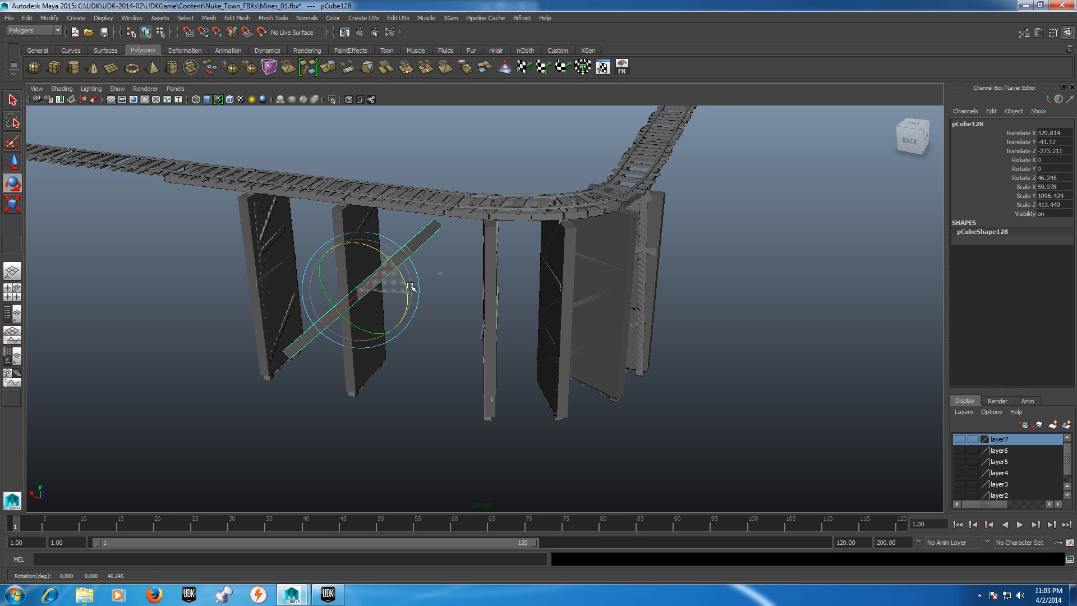
double_click(1054, 177)
key(Tab)
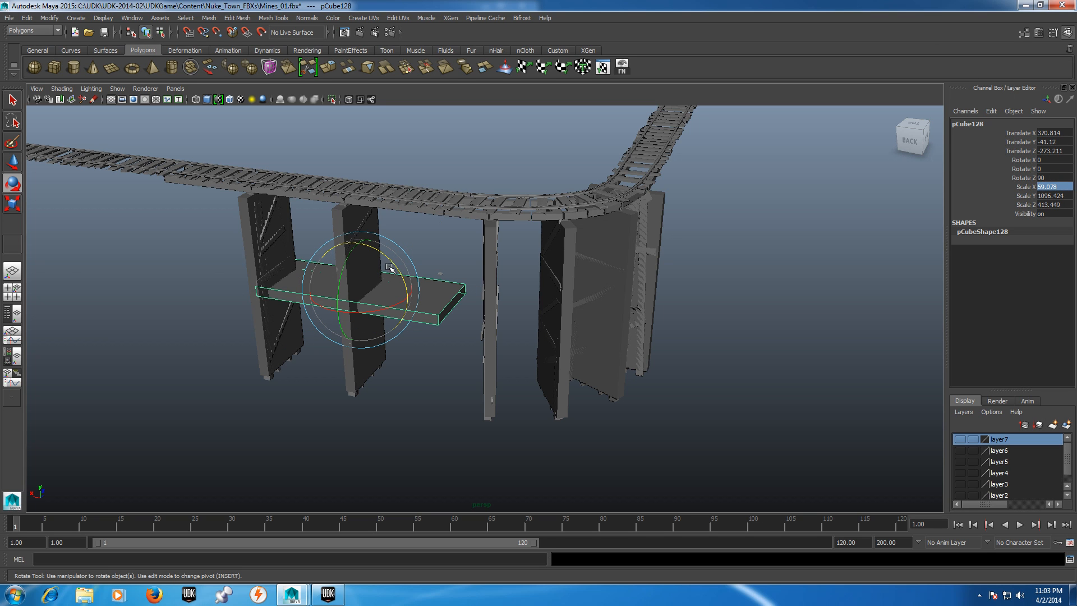
Step: Raise the horizontal box copy to track level at Translate Y 544.093
click(452, 299)
click(423, 298)
key(w)
drag(357, 237, 360, 128)
key(f)
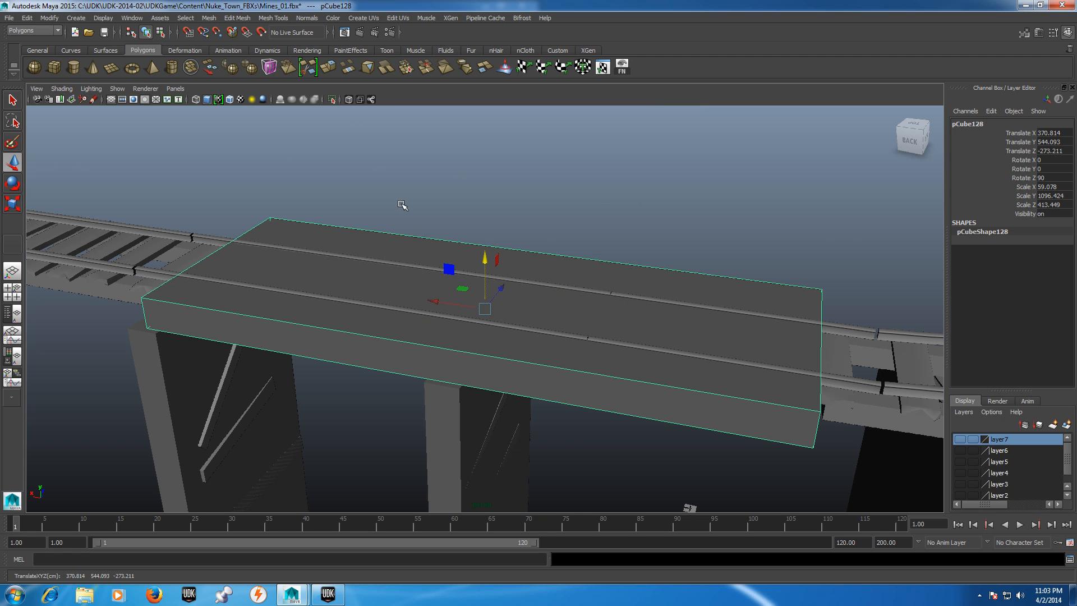
Step: Narrow the horizontal box to Scale Z 293.105 and raise it to Translate Y 552.957 to cover the rails
alt+drag(555, 242, 518, 304)
key(e)
key(r)
mouse_move(663, 296)
alt+mouse_down()
mouse_move(675, 281)
mouse_move(658, 284)
alt+mouse_up()
key(w)
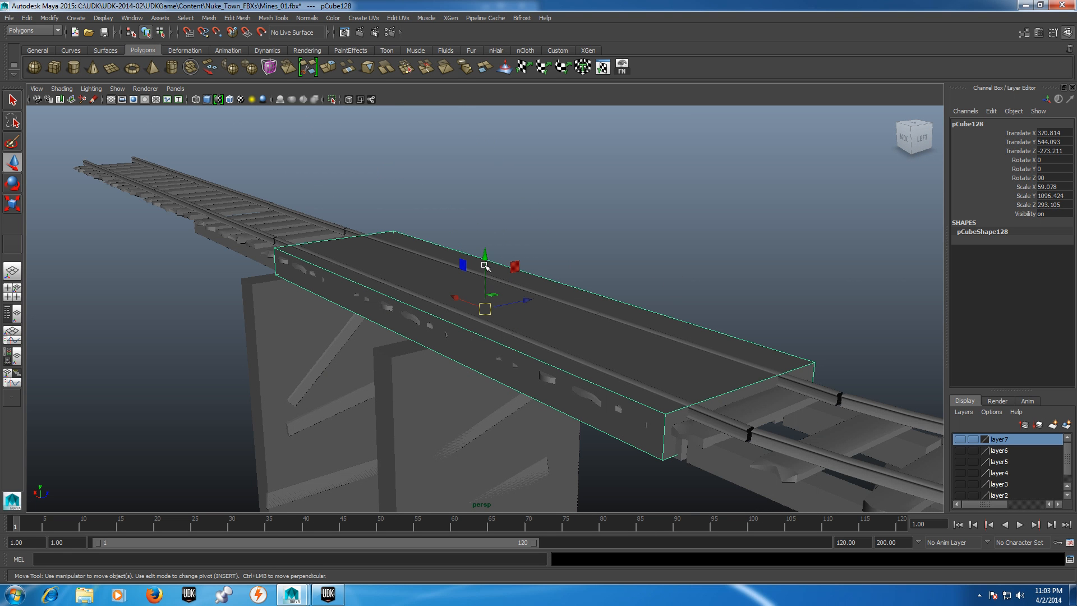
drag(485, 262, 399, 235)
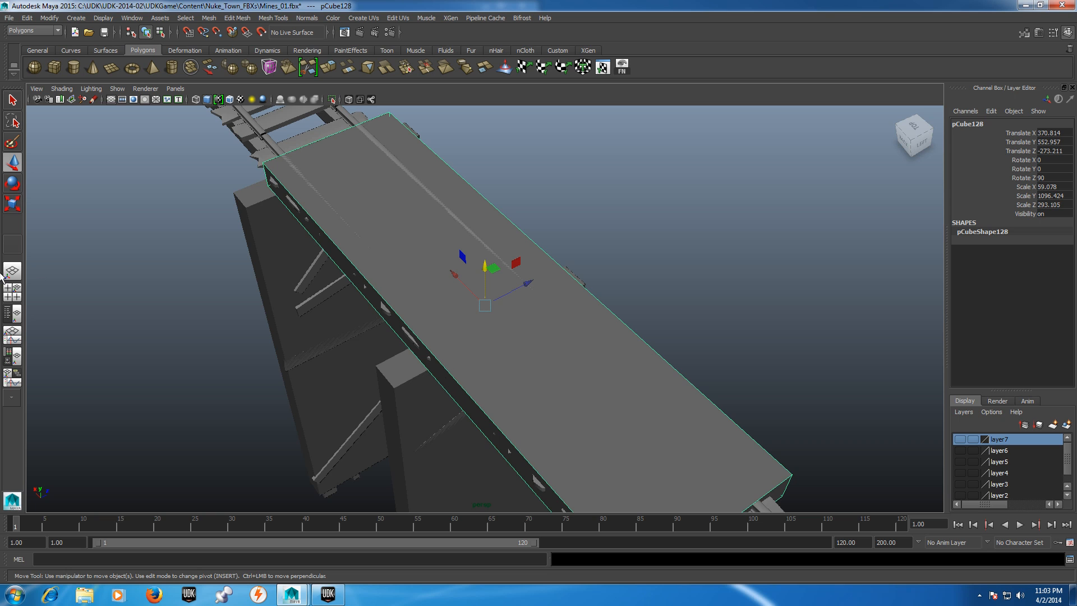
Step: Show the track box in the top view and switch it to vertex editing
click(13, 292)
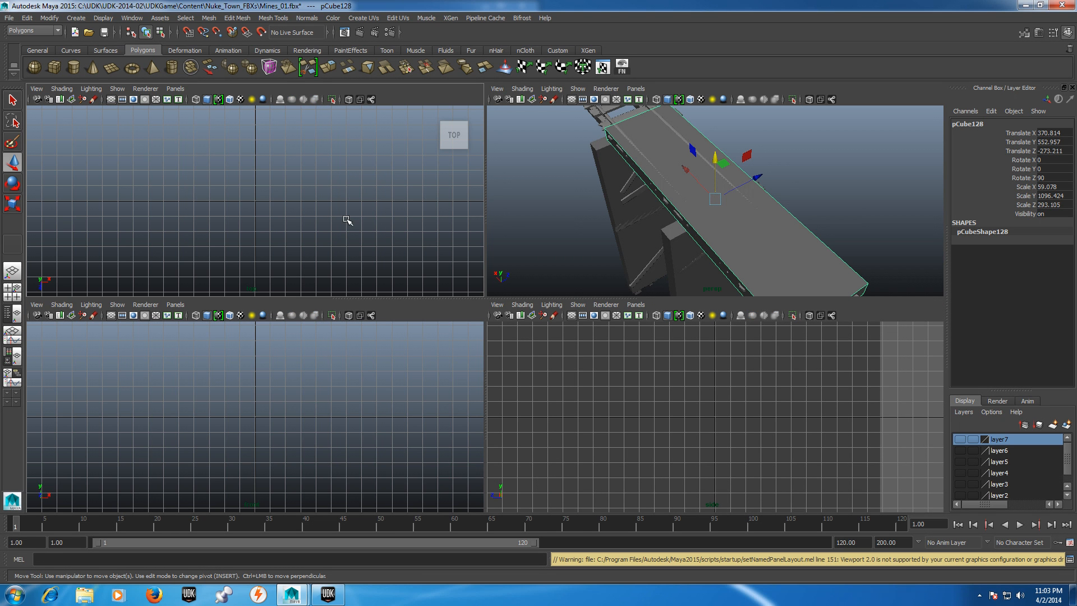
key(space)
key(f)
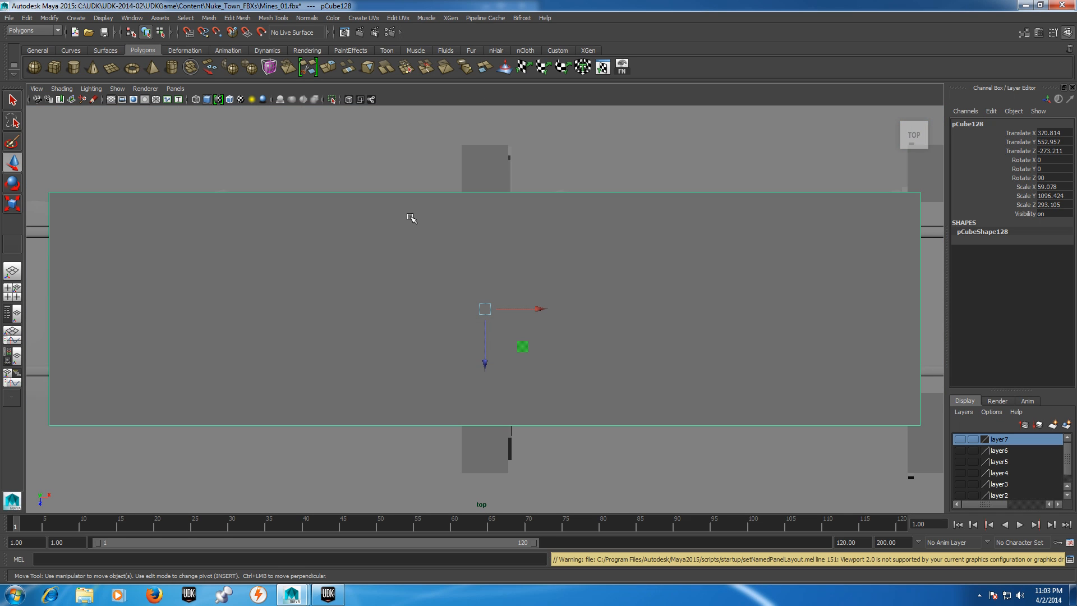
scroll(567, 294, down, 6)
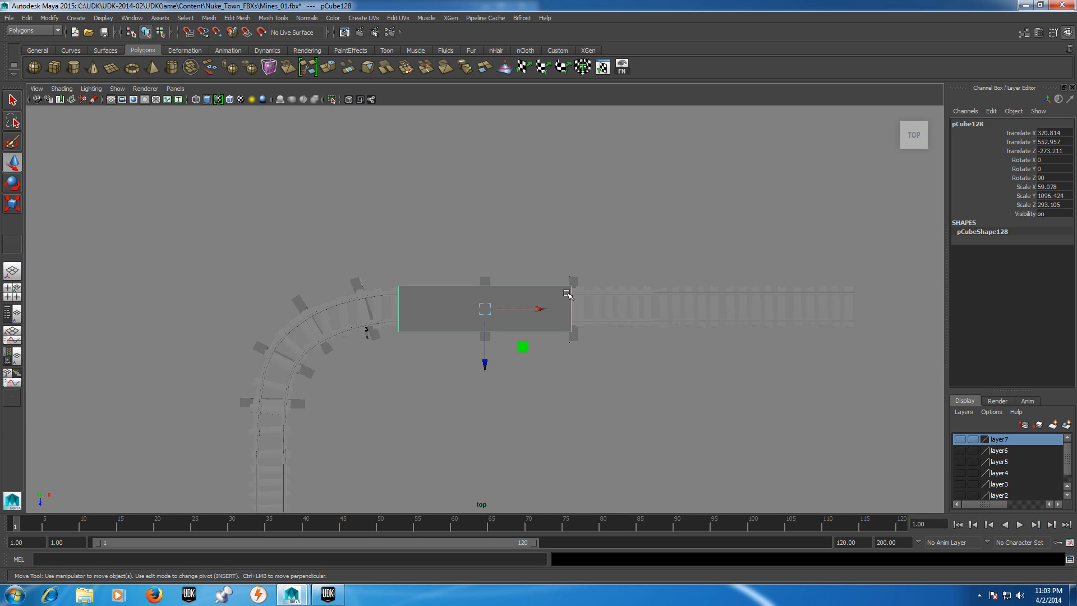
alt+middle_drag(581, 229, 547, 174)
alt+middle_drag(505, 335, 516, 289)
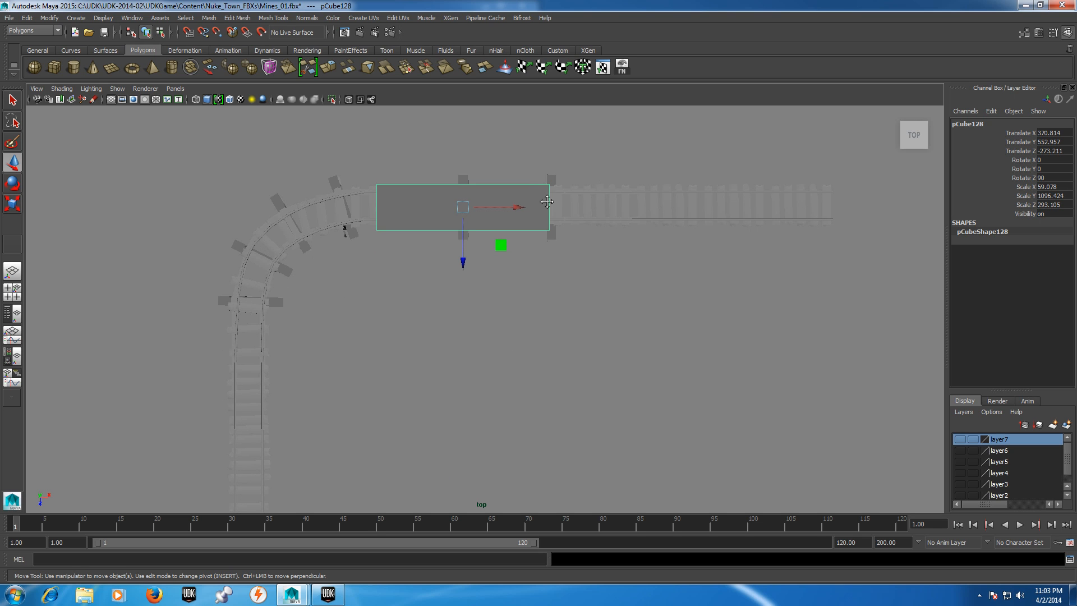
right_click(525, 192)
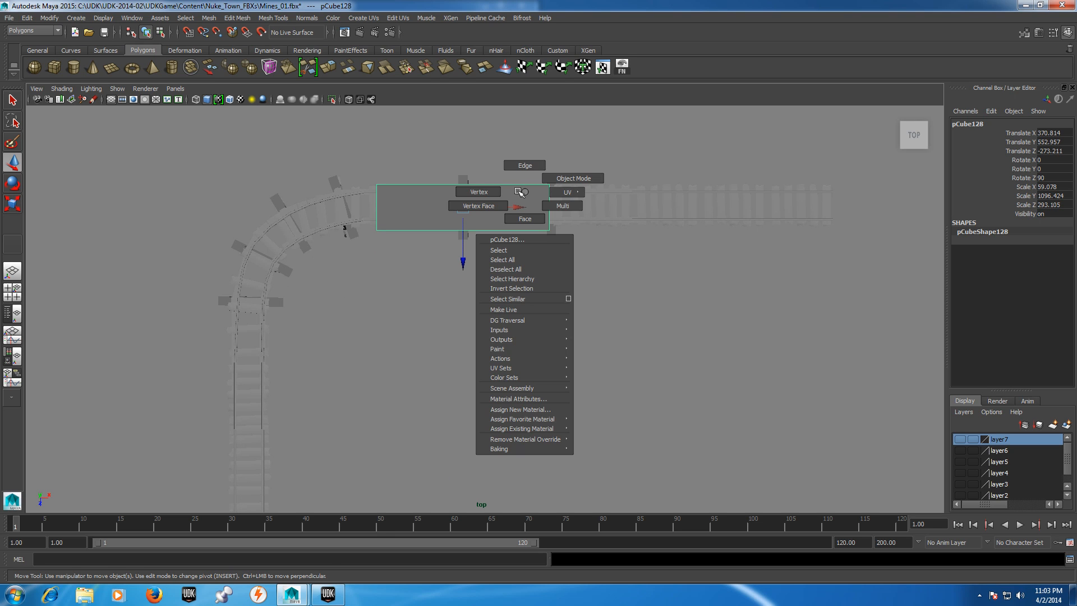
click(483, 190)
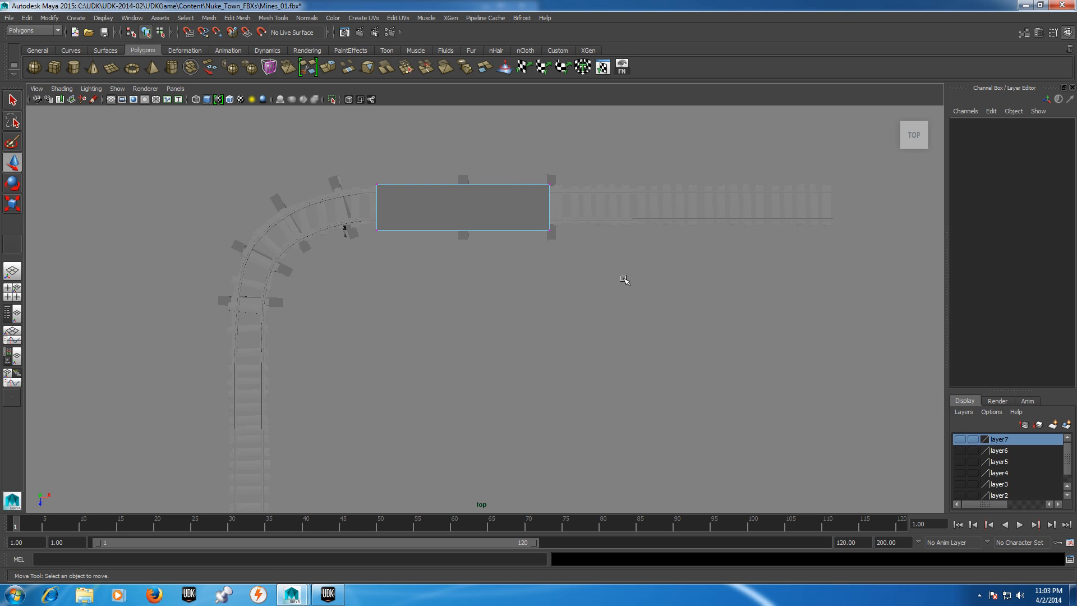
click(556, 206)
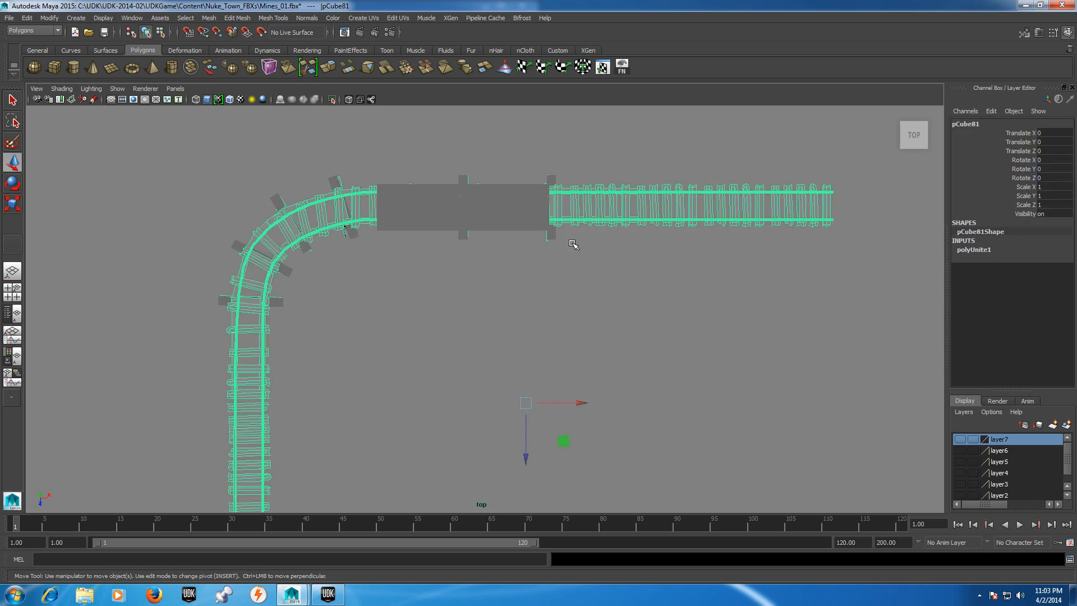
click(573, 245)
click(517, 201)
right_click(511, 196)
right_drag(510, 197, 470, 194)
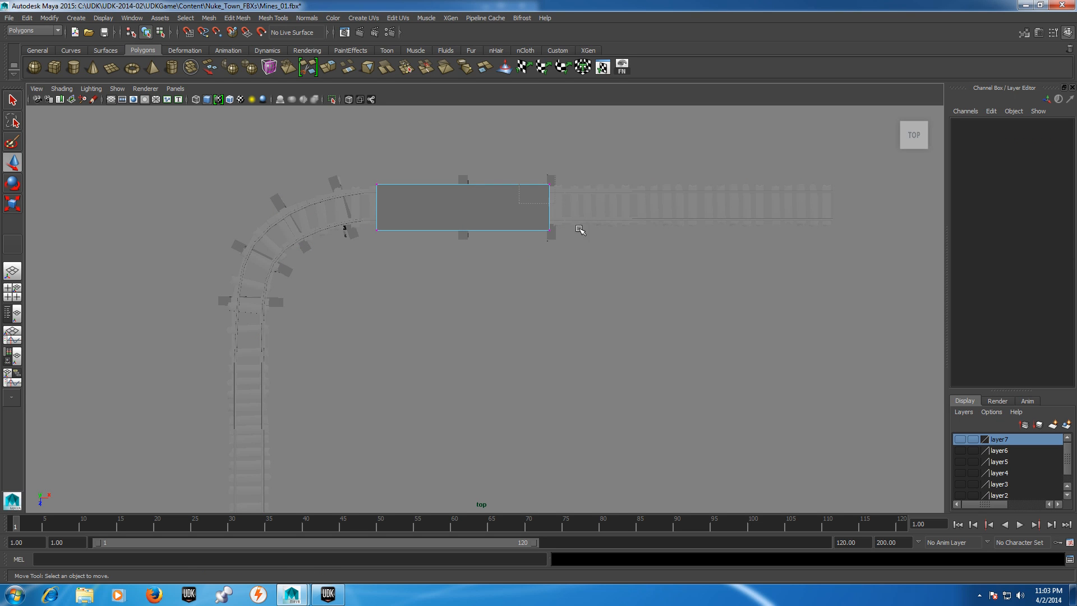
Step: Move the box's end vertices away from the curve to the far end of the straight track
drag(631, 240, 524, 163)
click(600, 207)
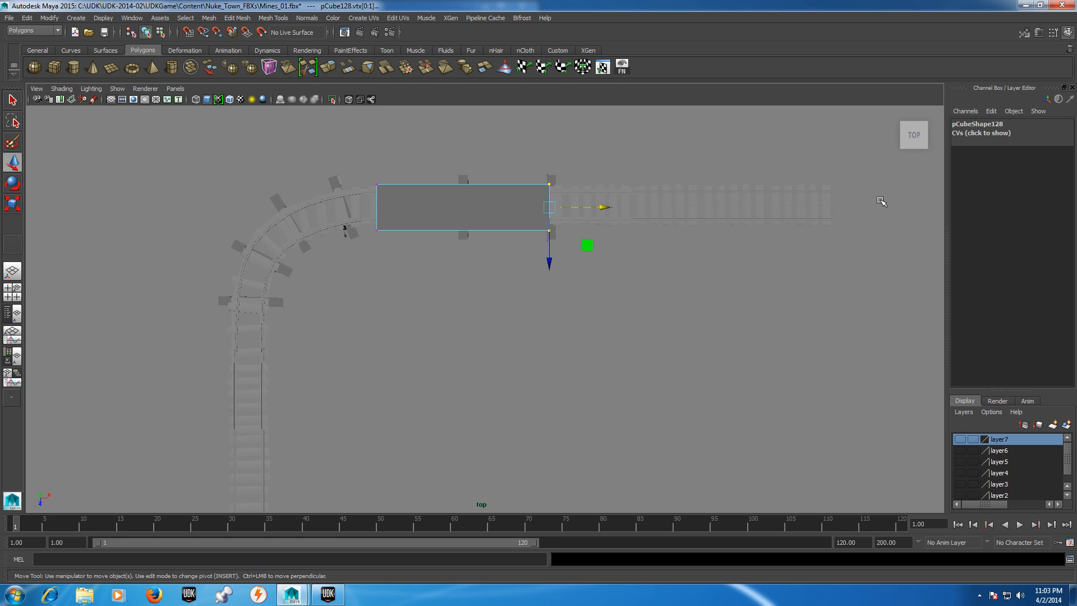
drag(879, 199, 875, 199)
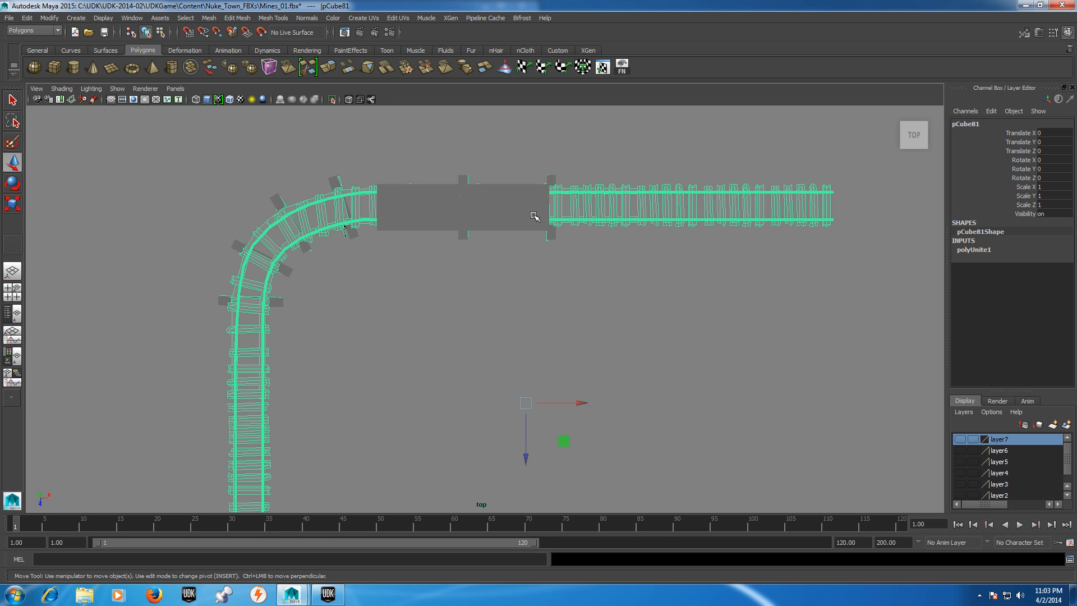
key(ctrl+z)
click(604, 208)
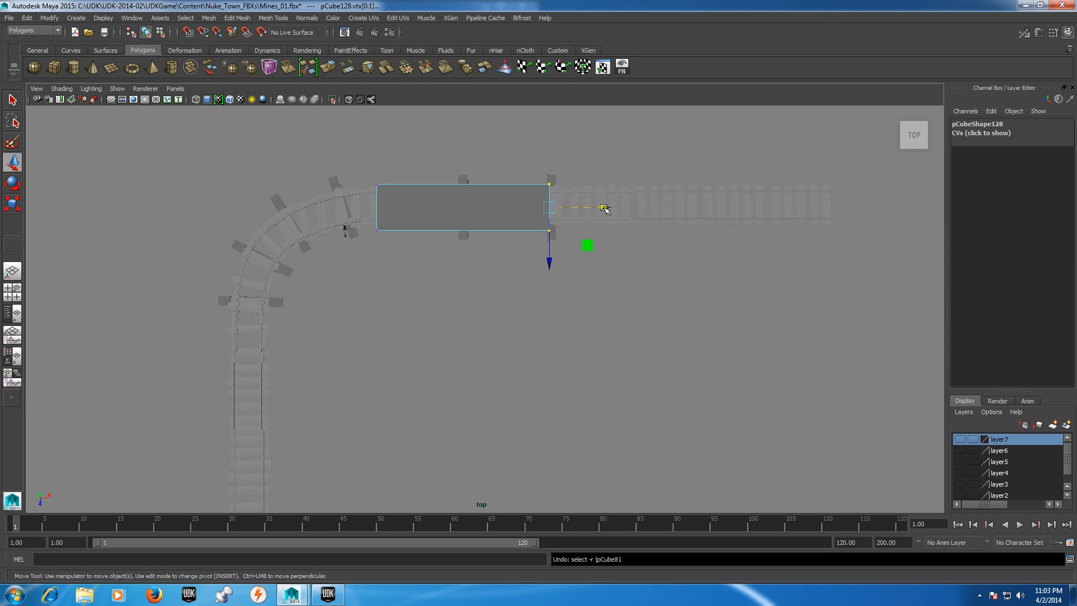
drag(604, 208, 884, 207)
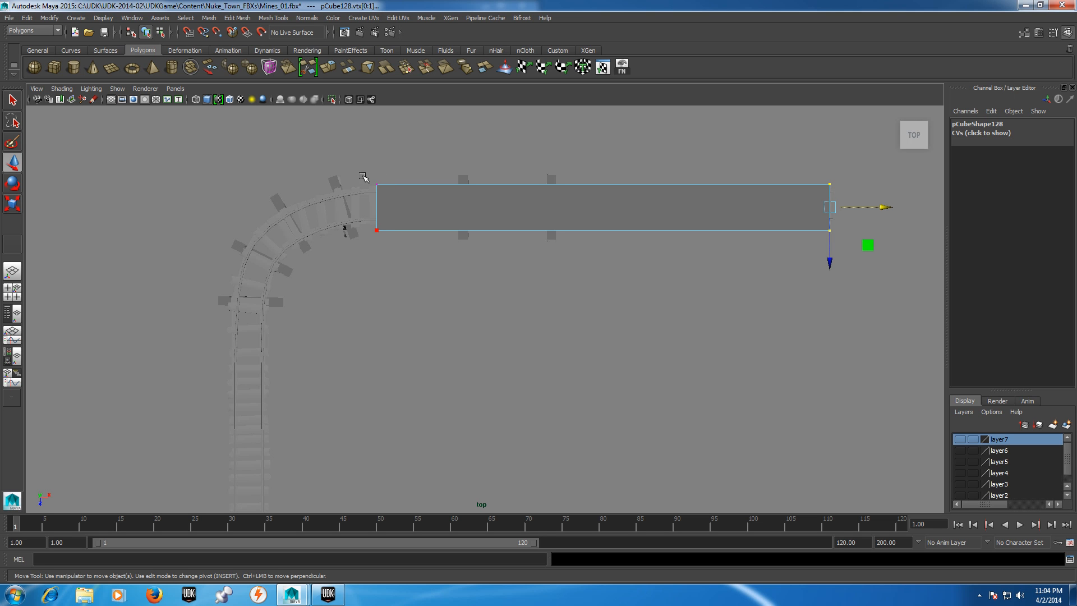
Step: Select the box's end face where the straight track meets the curve
key(space)
middle_click(860, 206)
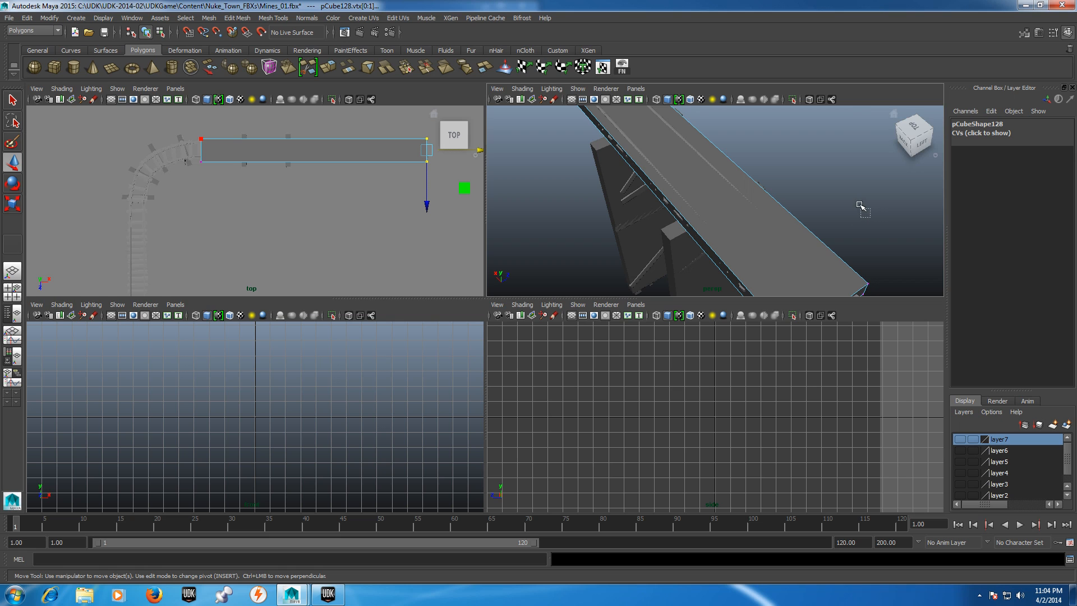
alt+drag(842, 201, 800, 202)
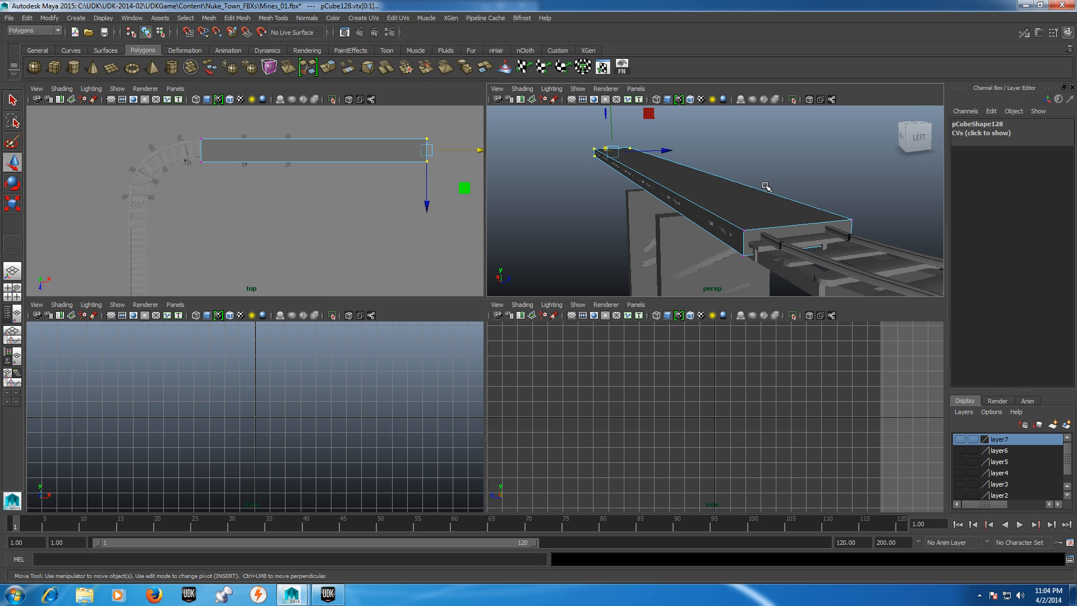
right_drag(713, 199, 714, 225)
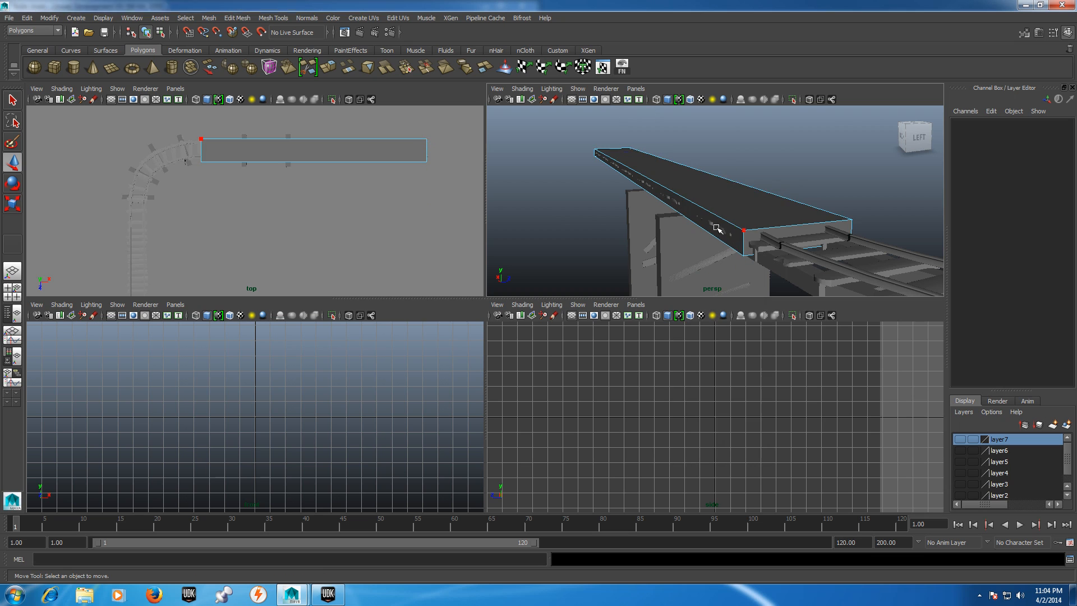
click(793, 232)
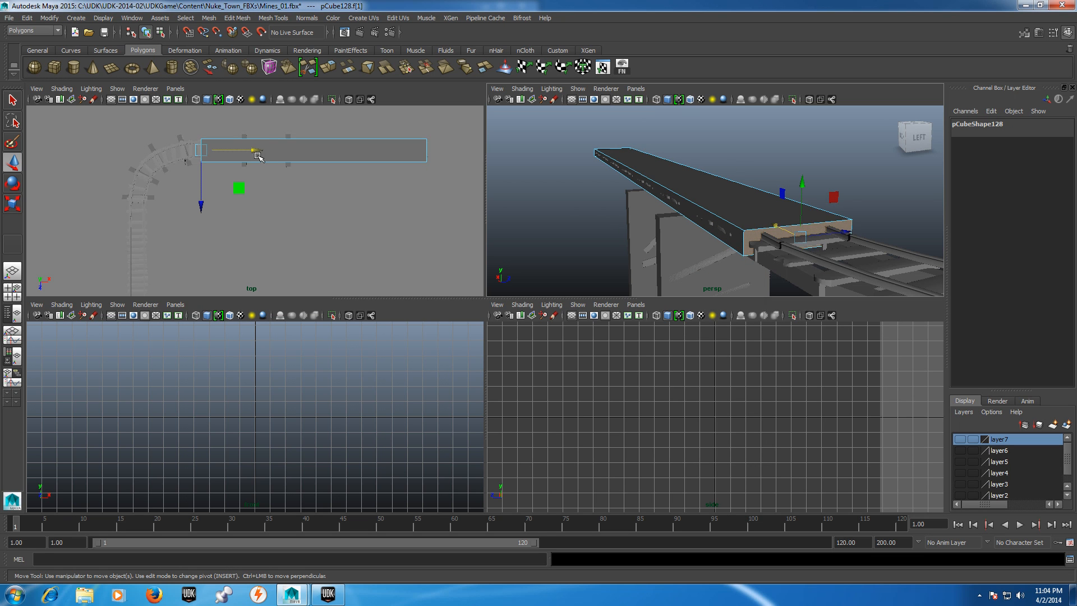
key(space)
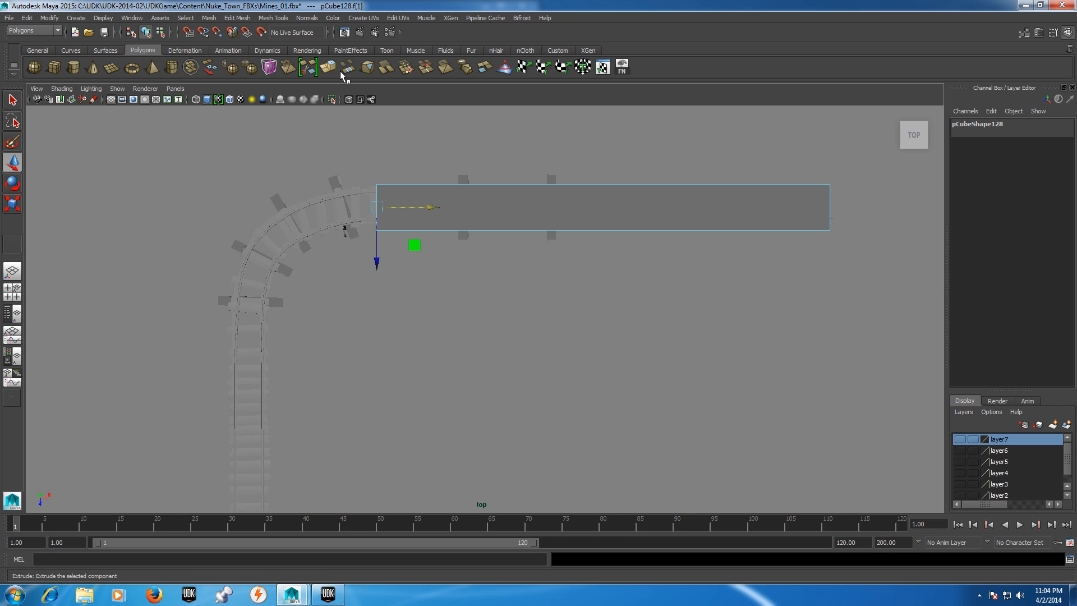
Step: Extrude the end face by 559.592, rotate it 26.652 about local Y and shift it to about X -726, Z -141 along the curve
click(344, 69)
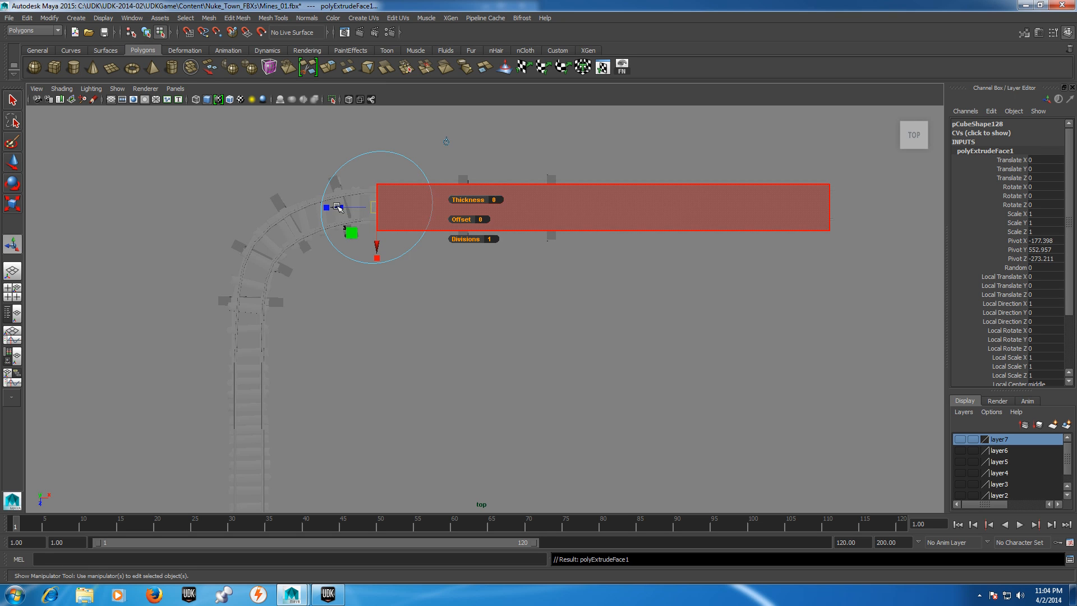
drag(330, 207, 234, 209)
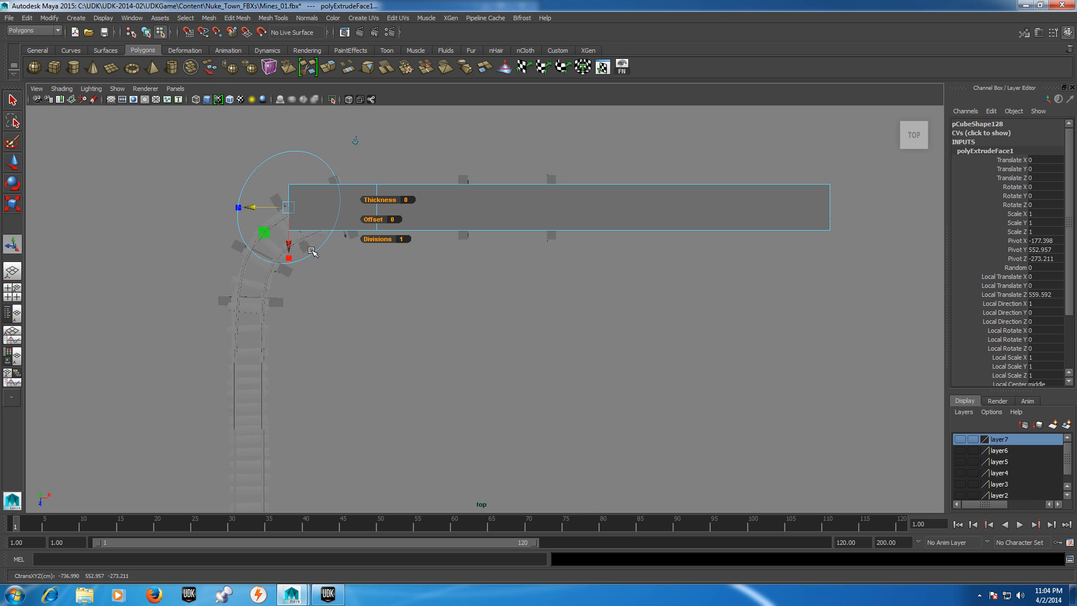
click(312, 250)
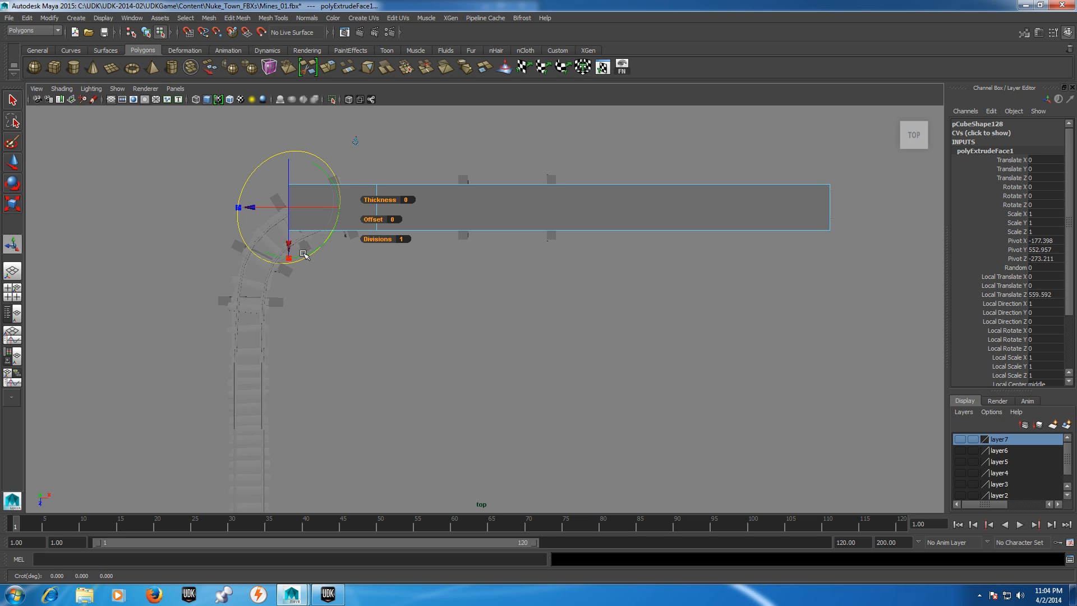
drag(278, 255, 327, 265)
key(w)
drag(324, 267, 327, 267)
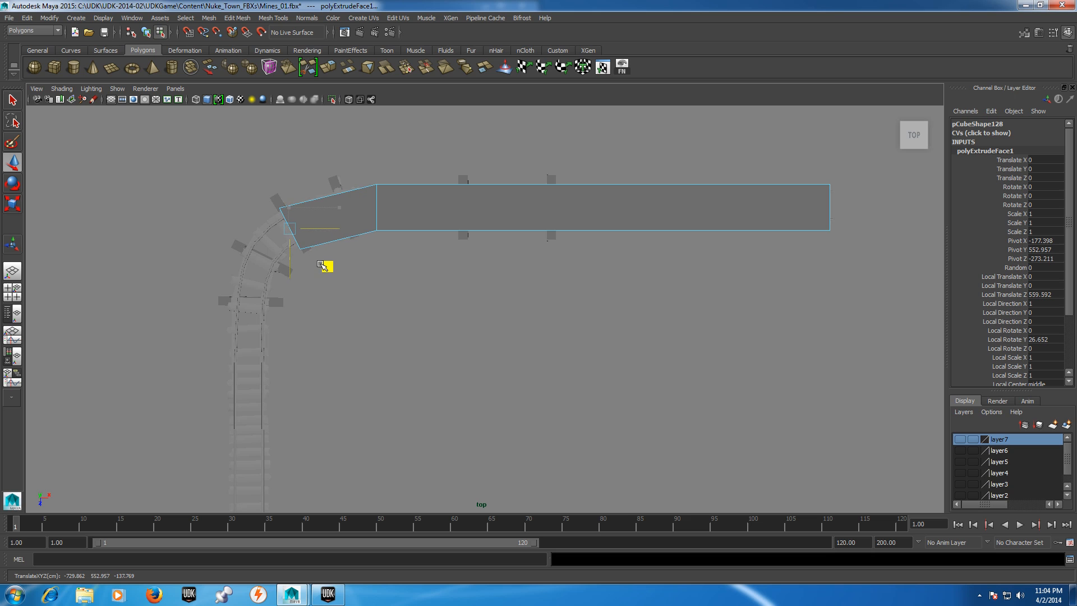
Step: Extrude the face again to the end of the curve at X -997.183, Z 264.995, turned square to the next straight track
click(328, 68)
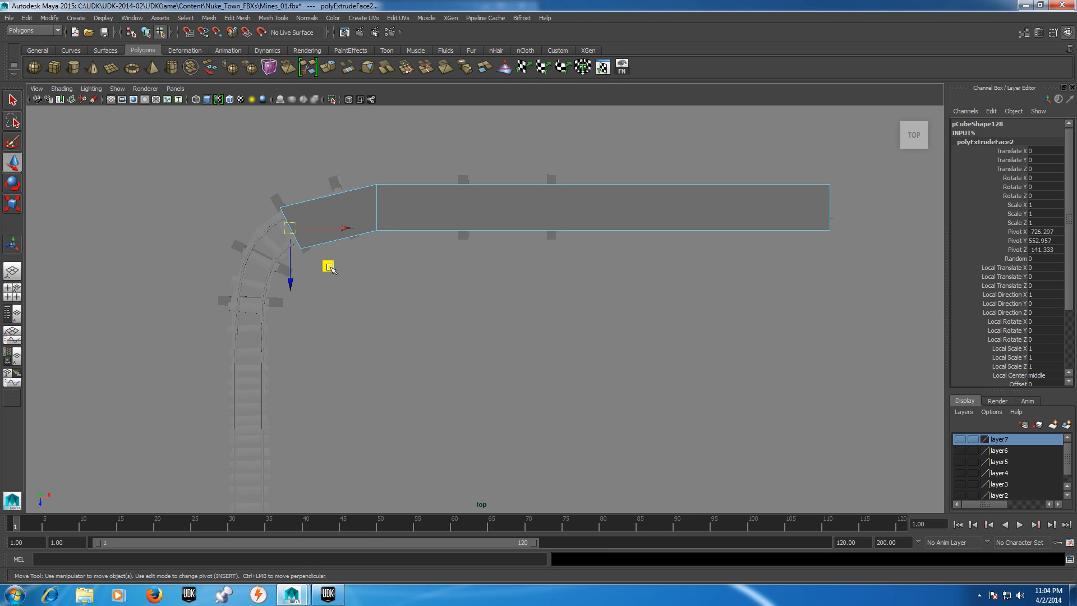
drag(329, 266, 300, 296)
key(e)
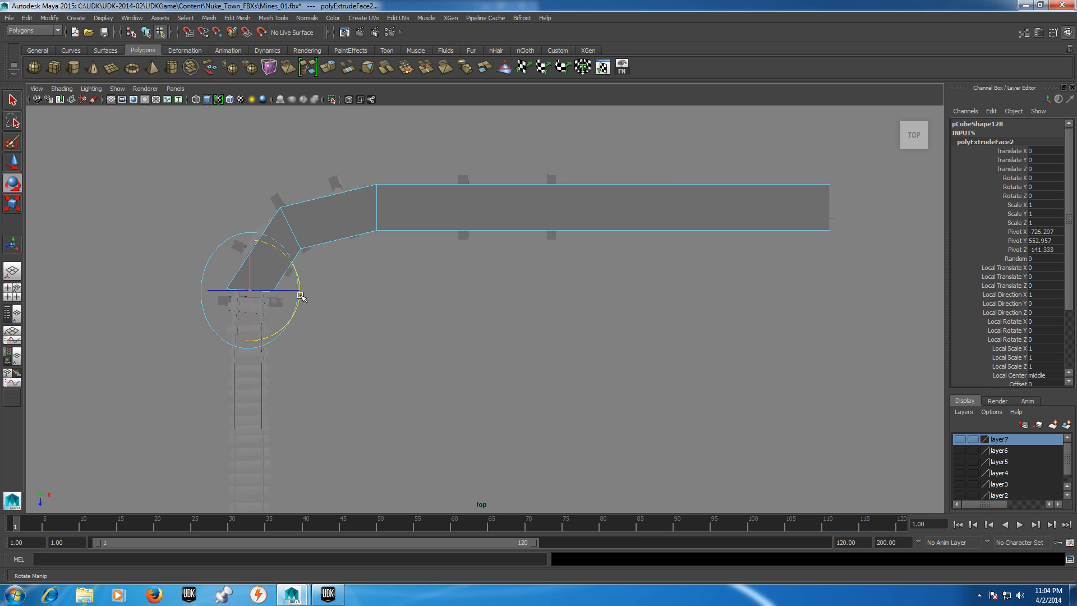
key(w)
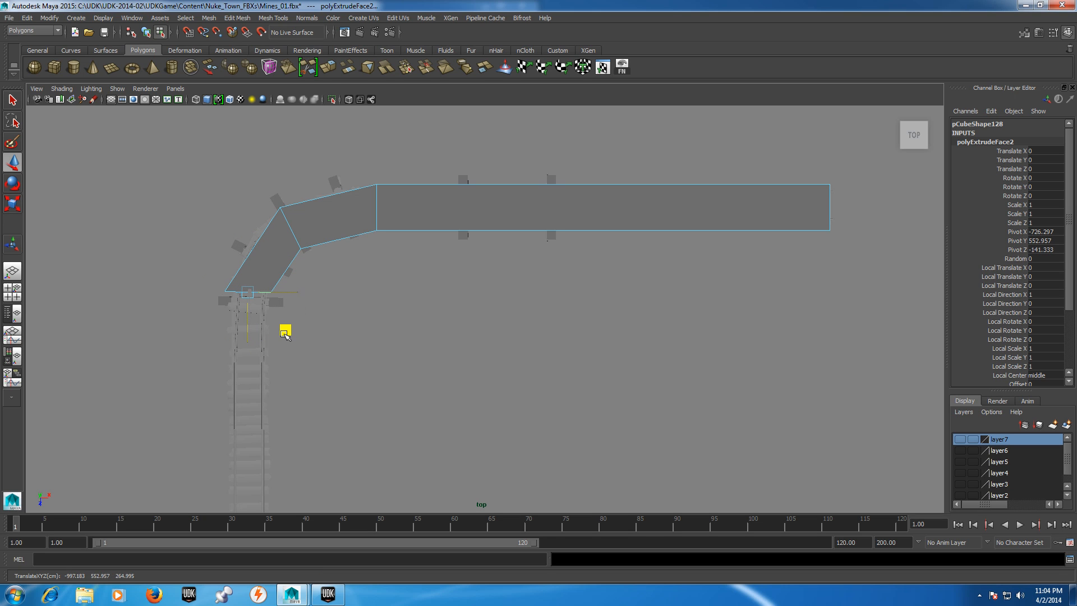
Step: Extrude the track box's end face once more and move it to the far end of the second straight track
click(328, 68)
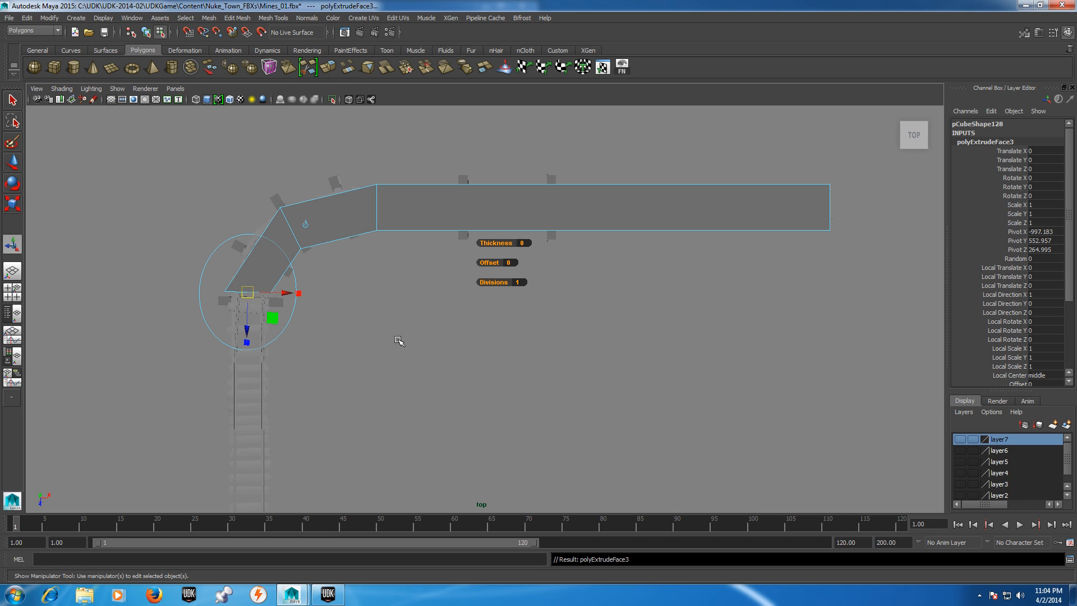
alt+middle_drag(341, 379, 443, 226)
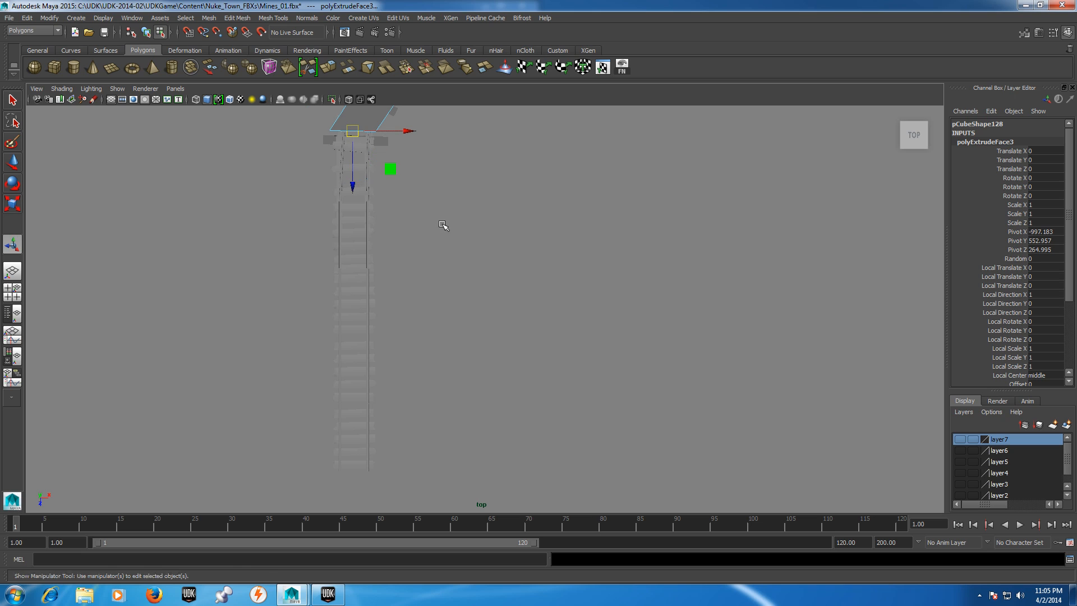
key(w)
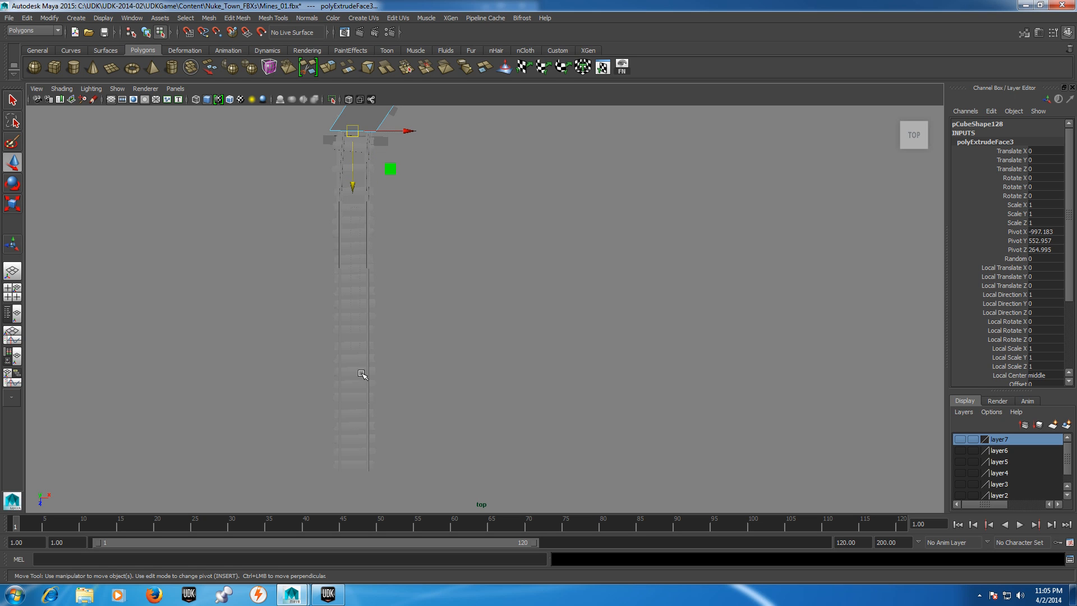
click(359, 439)
drag(354, 186, 343, 525)
click(12, 271)
right_drag(587, 301, 766, 291)
scroll(766, 292, down, 2)
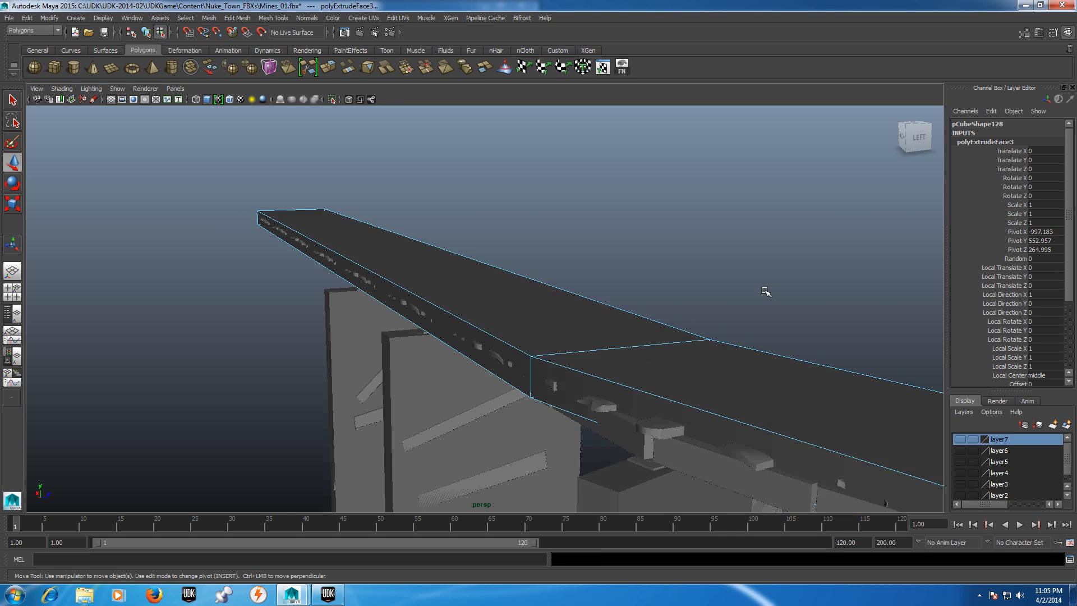
key(f)
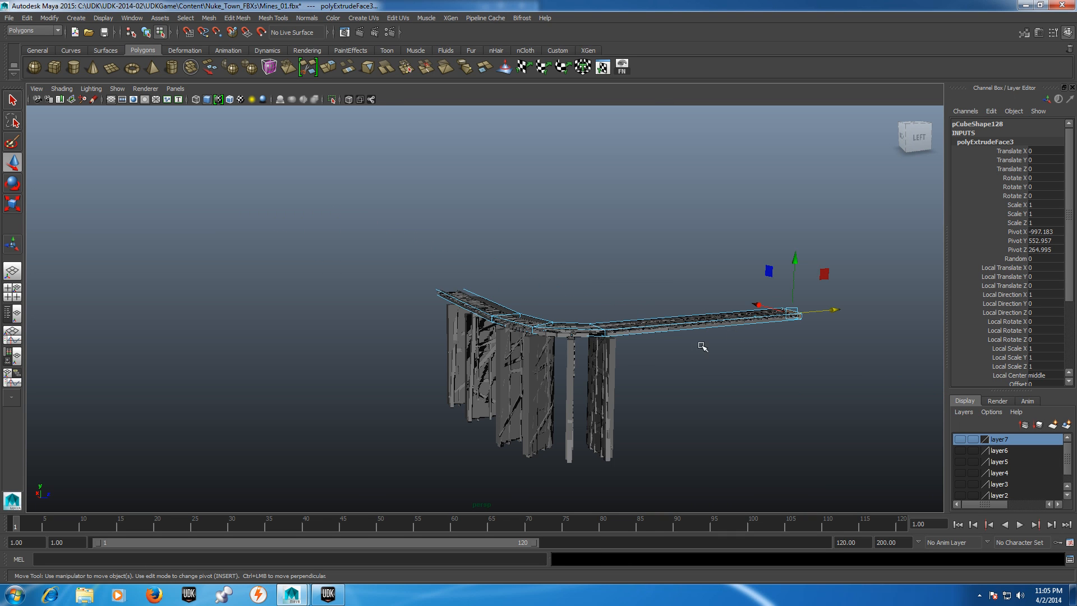
Step: Return to object selection, show the Outliner and rename the rail bridge mesh as rails_001
scroll(619, 343, up, 3)
right_drag(611, 343, 652, 321)
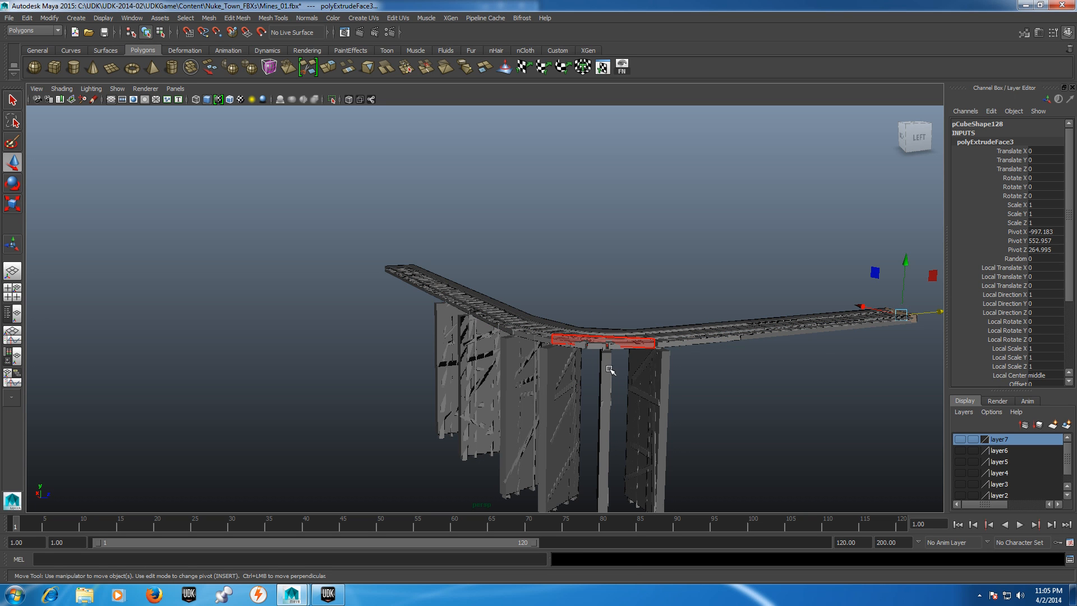
click(12, 314)
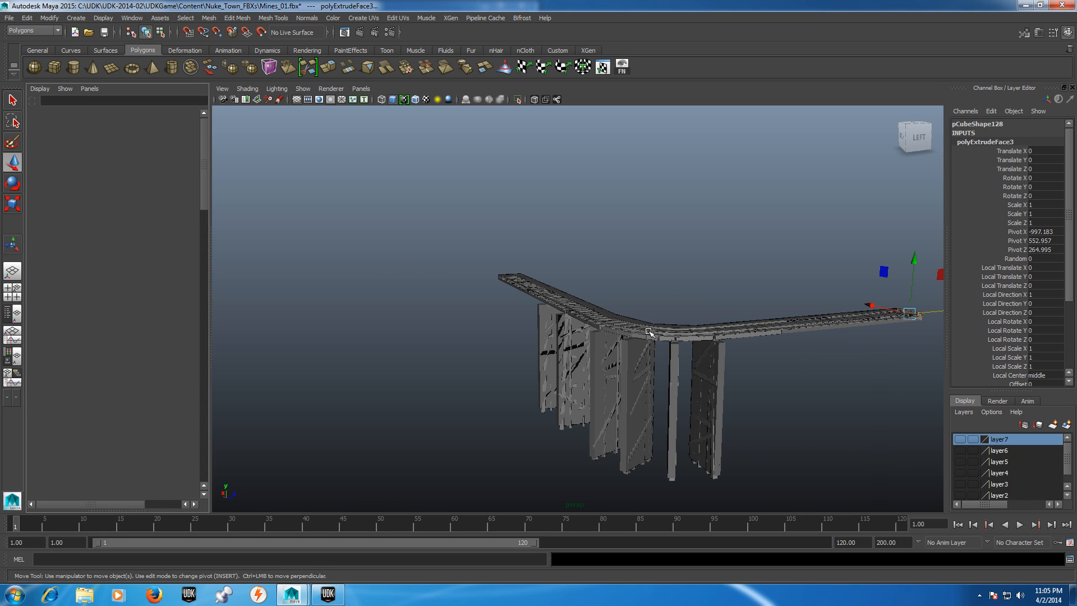
click(607, 330)
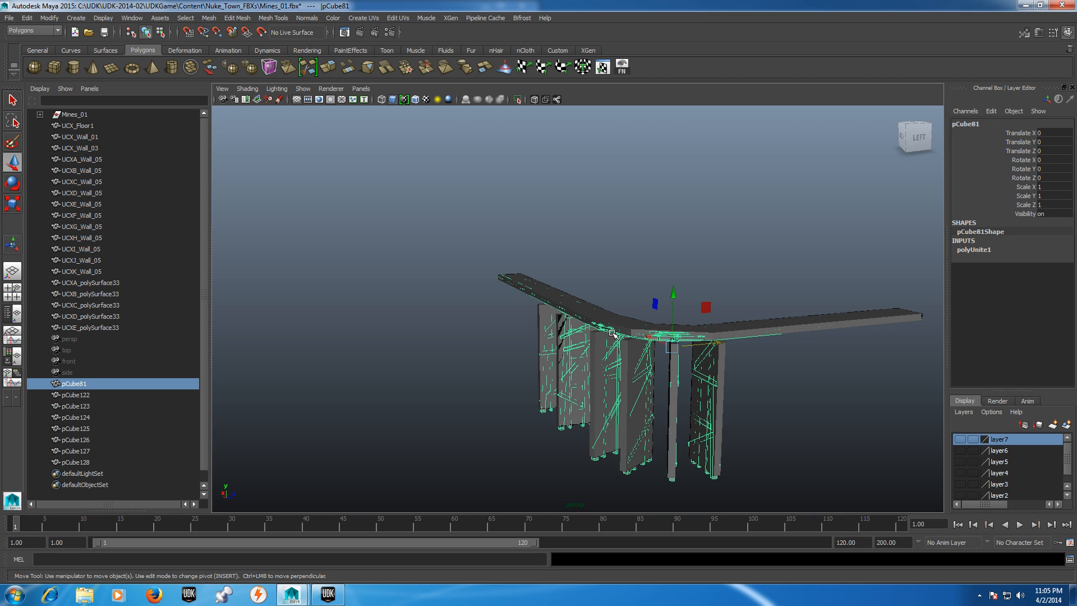
double_click(99, 384)
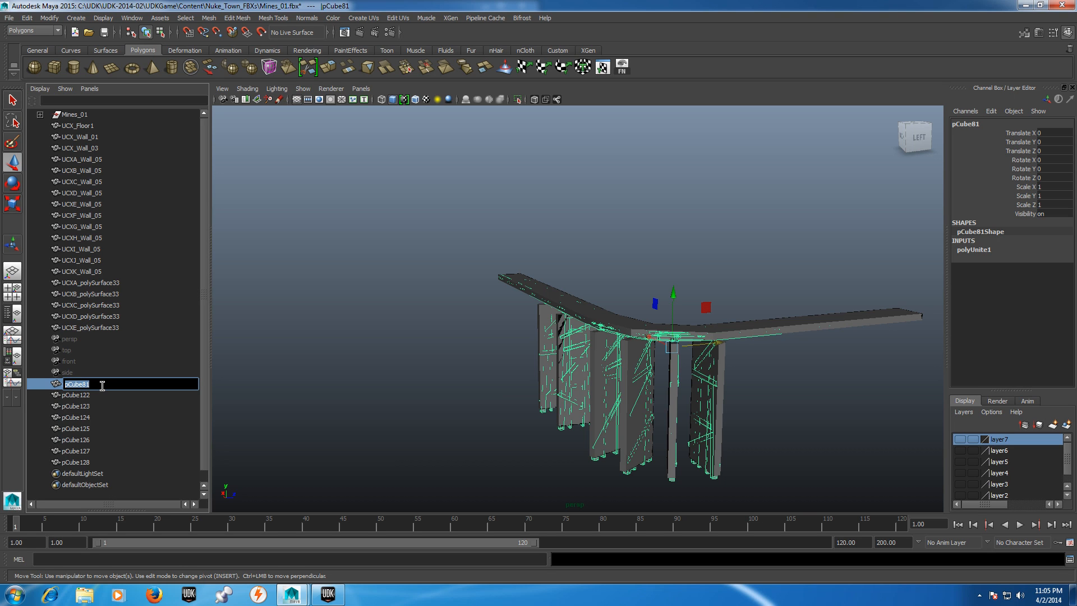
text(ra)
click(101, 371)
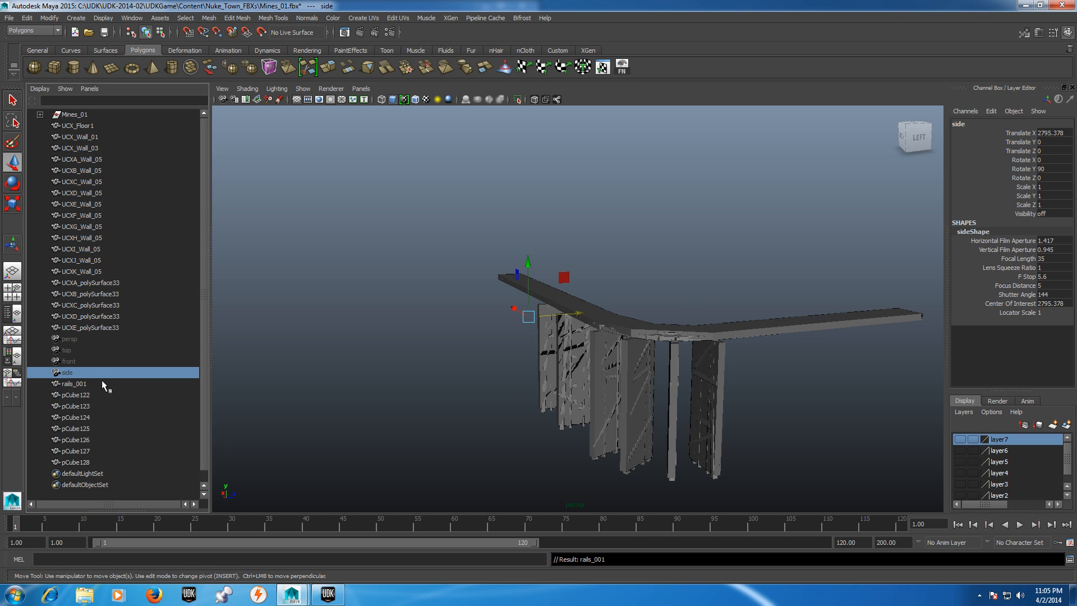
click(102, 380)
Step: Rename the first two support boxes, pCube122 and pCube123, as UDXA_rails001 and UDXB_rails_001
click(99, 394)
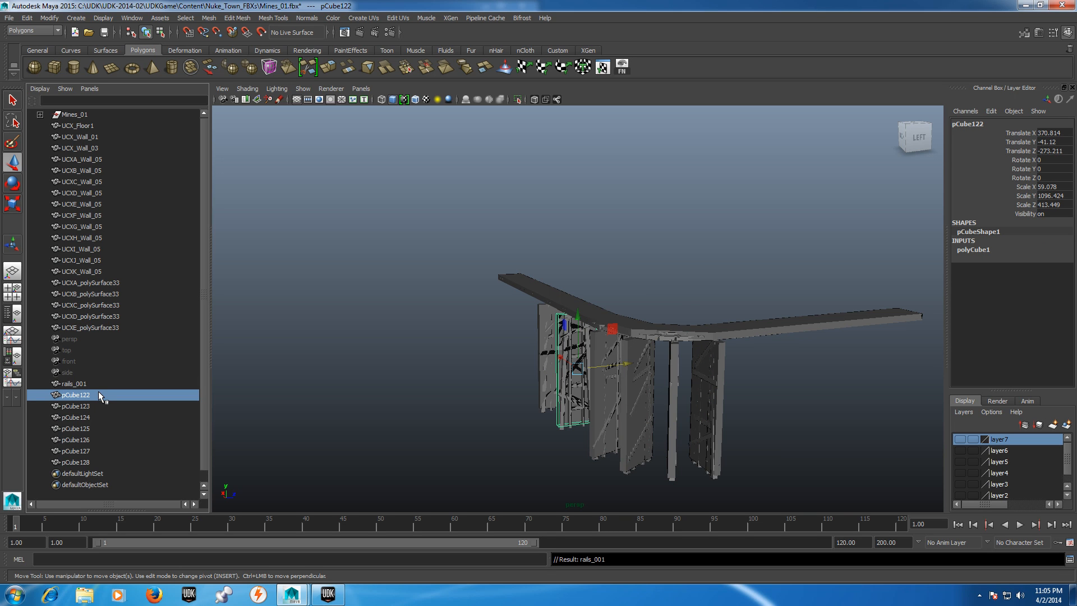
double_click(98, 393)
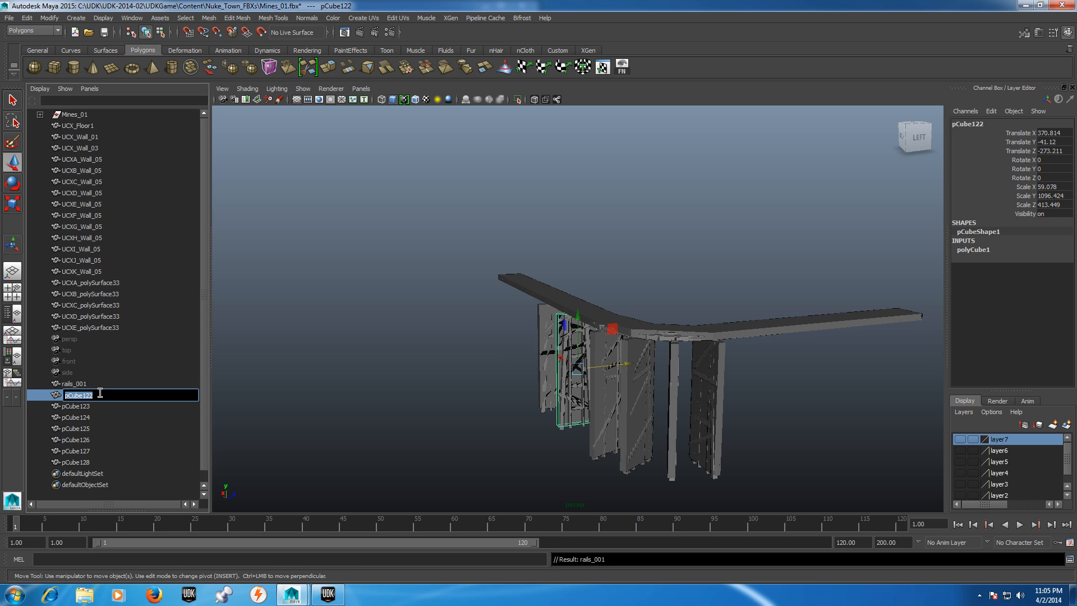
text(UDXA_rails001)
click(107, 383)
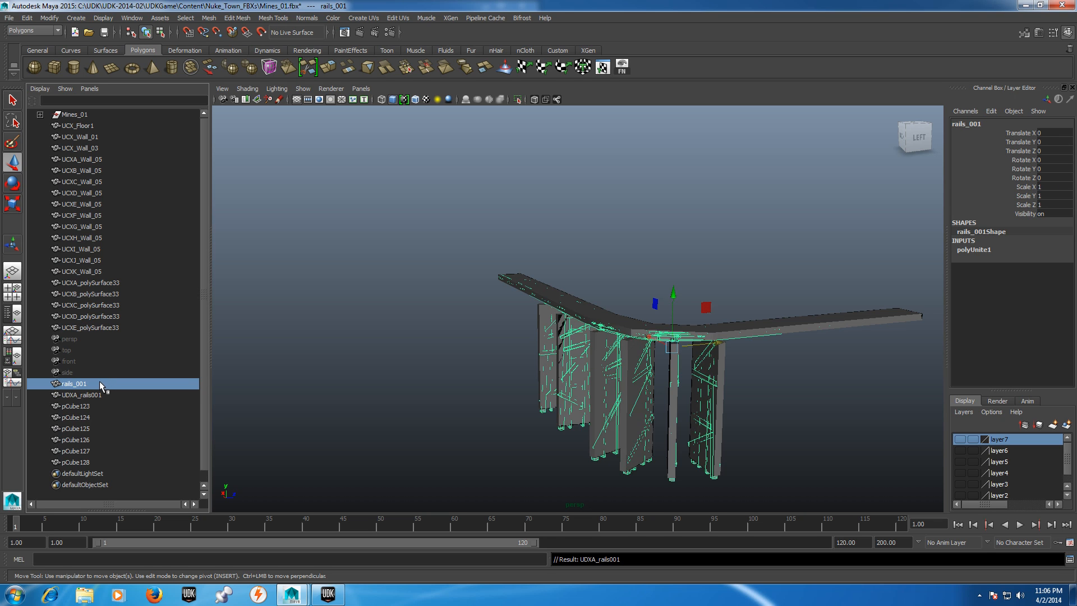
double_click(95, 378)
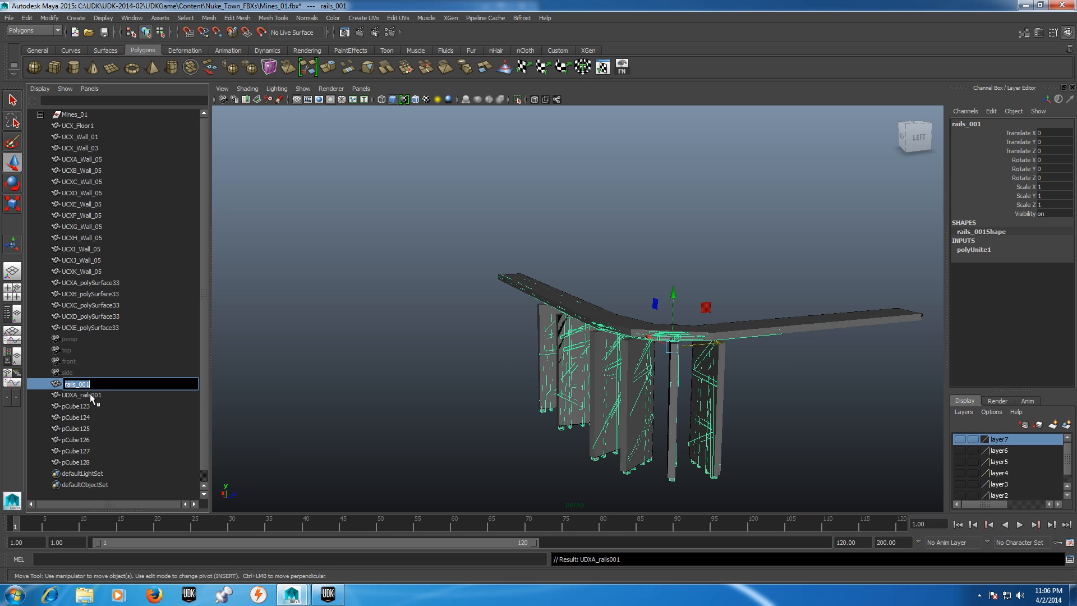
double_click(95, 403)
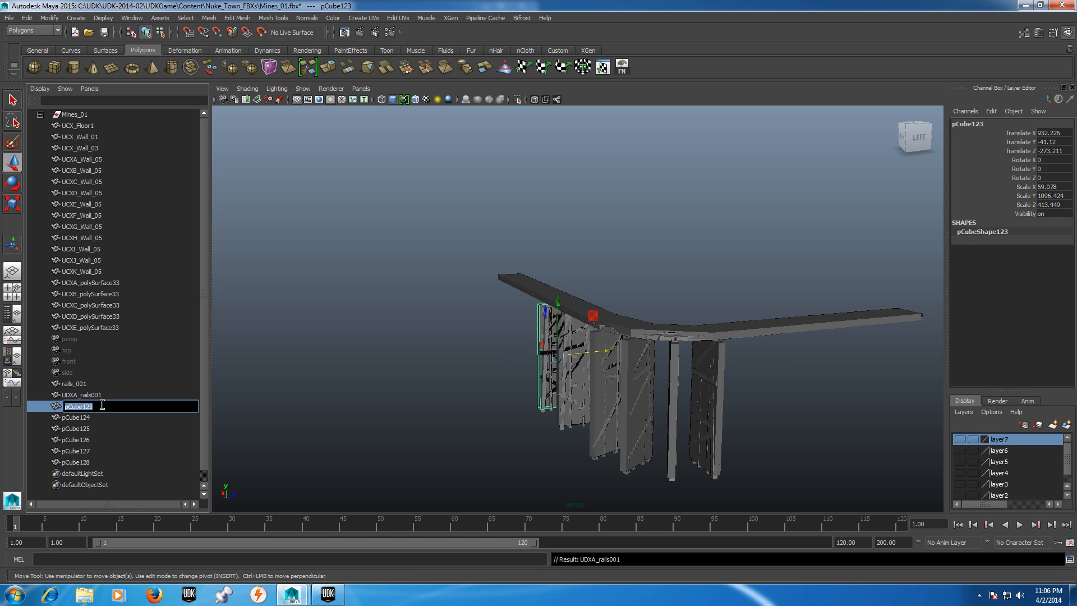
text(UDXB_rails_001)
Step: Rename support boxes pCube124, pCube125 and pCube126 as UDXC_rails_001, UDXD_rails_001 and UDXE_rails_001
double_click(87, 418)
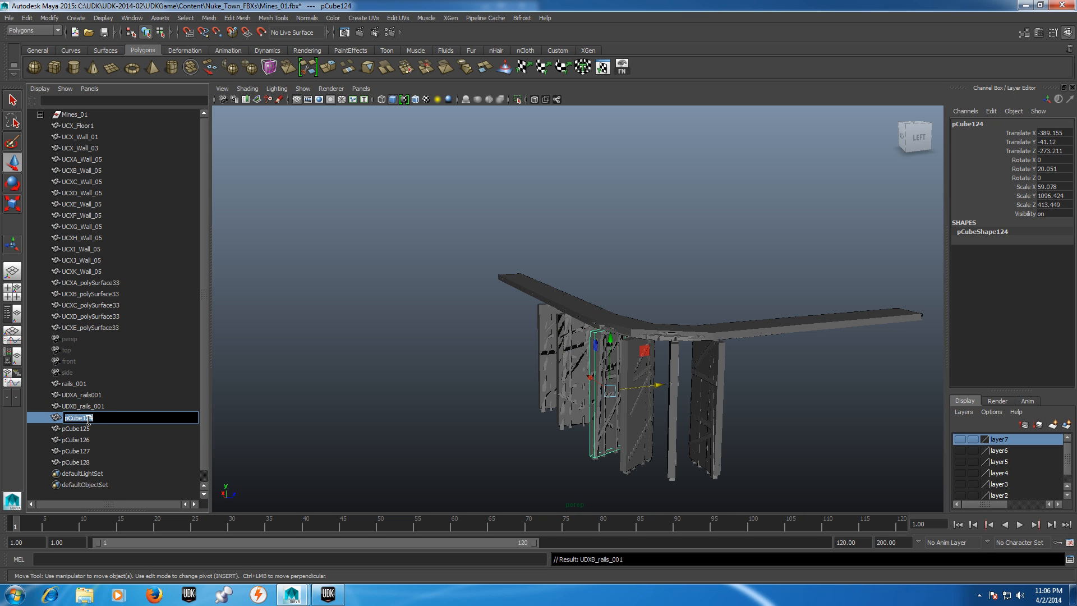
text(UDXC_rails_001)
double_click(101, 429)
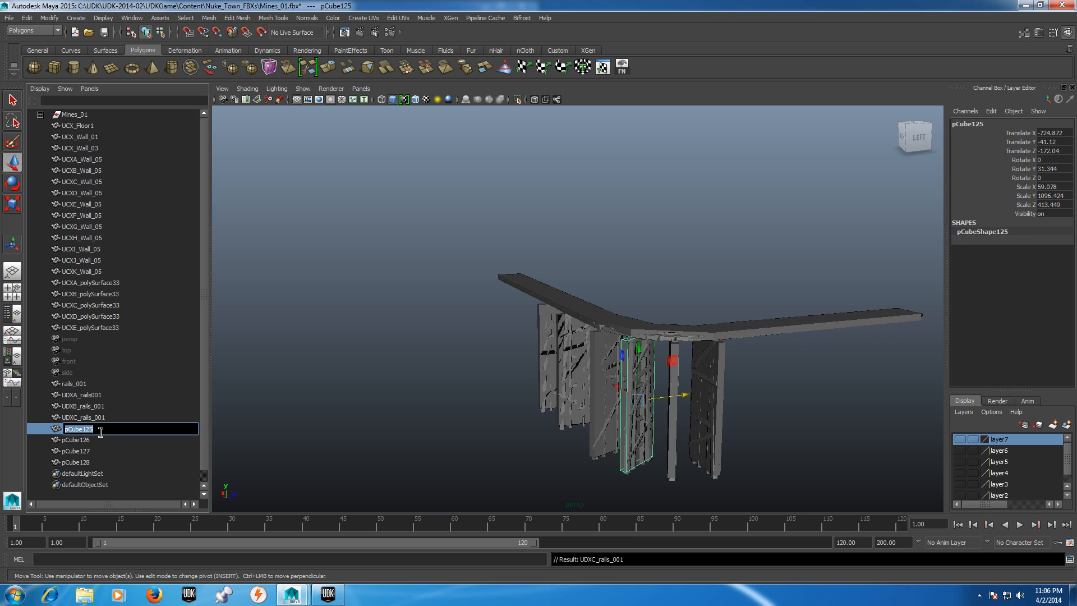
text(UDXD_rails_001)
double_click(93, 440)
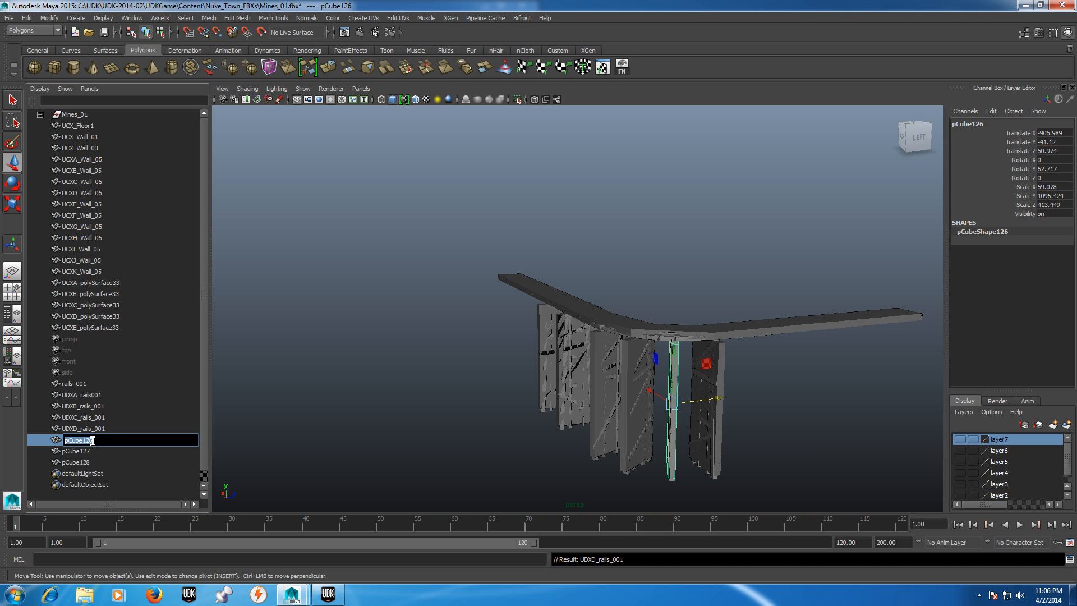
text(U)
Step: Rename the last support box as UDXF_rails_001 and the track box as UDXG_rails_001, then clear the selection
double_click(104, 451)
text(UDXF_)
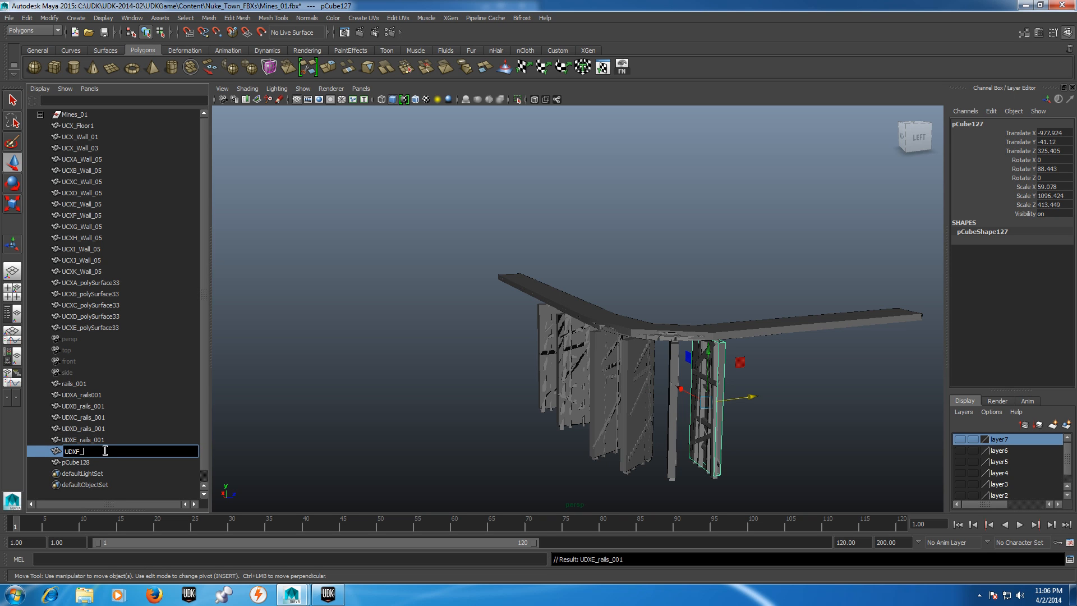
text(rails_001)
double_click(97, 463)
text(UDXG)
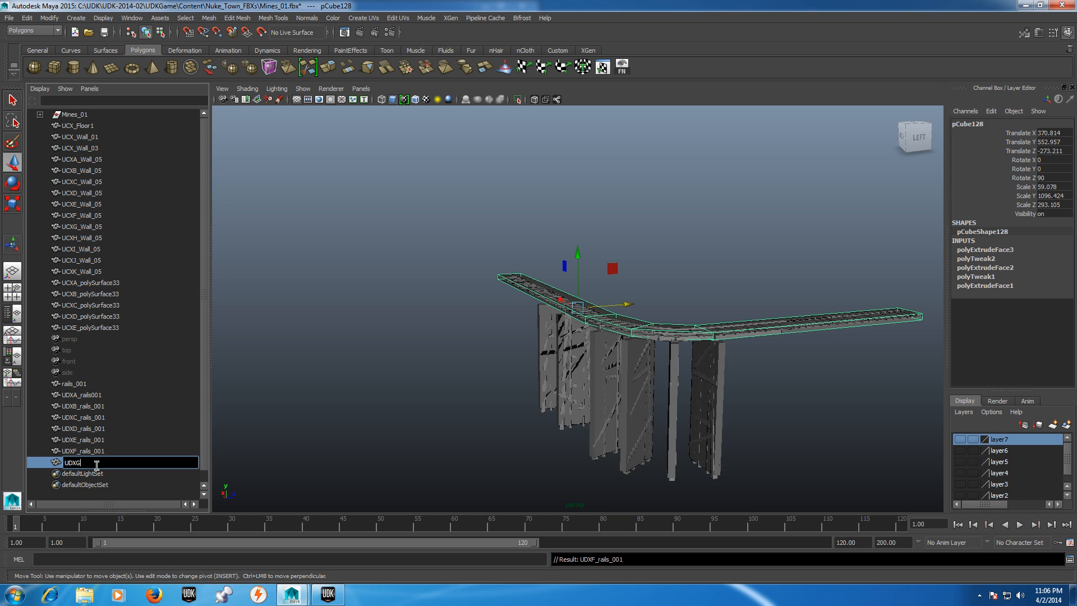
text(_rails_001)
key(Return)
click(297, 451)
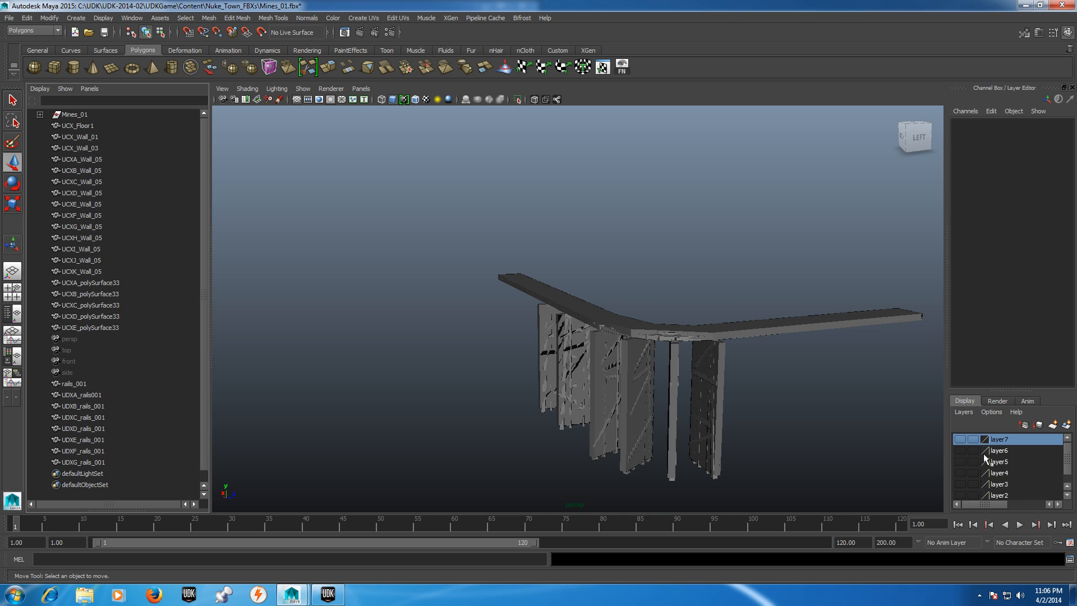
Step: Set all display layers to visible
click(972, 439)
click(963, 412)
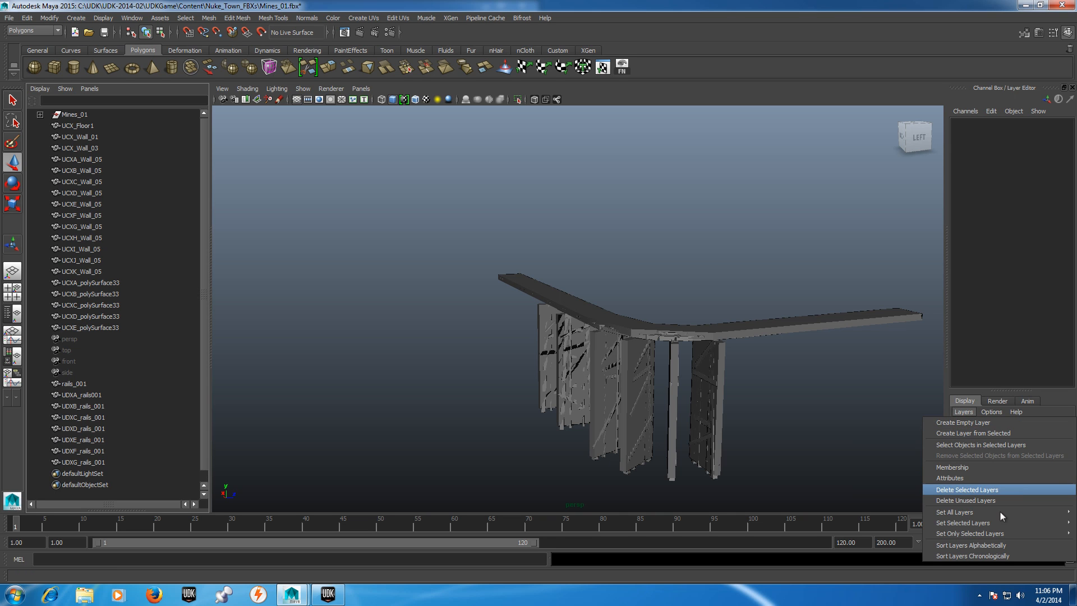
mouse_move(948, 512)
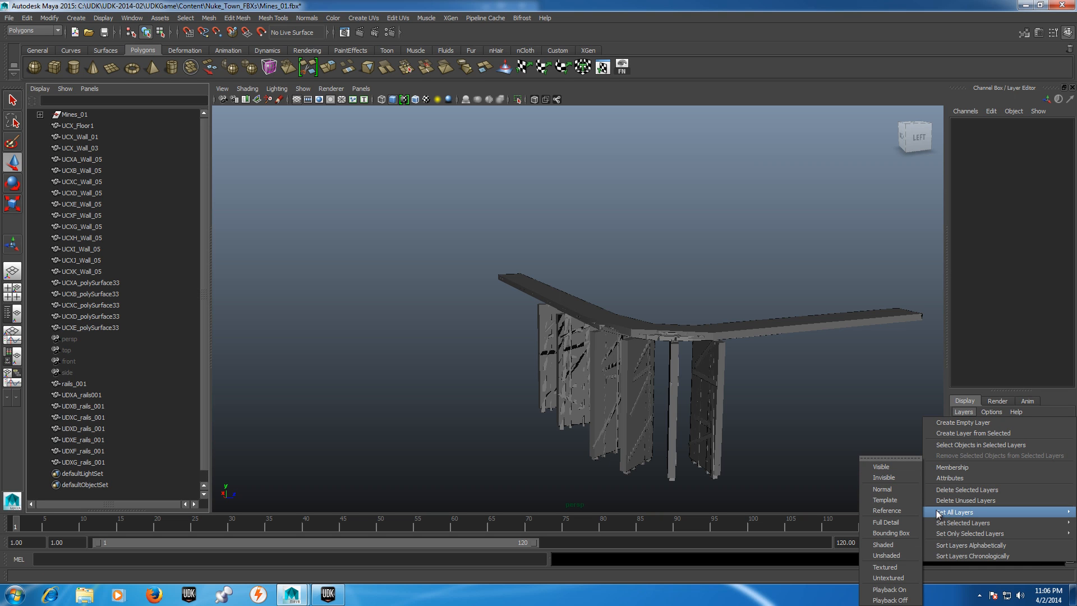
click(890, 470)
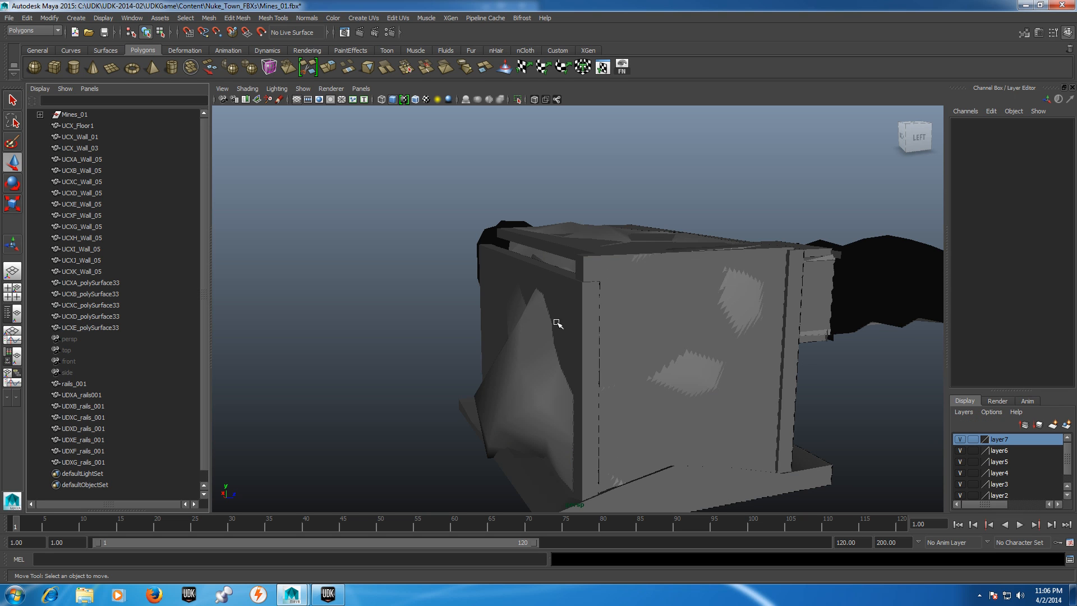
Step: Export the whole scene as FBX over the existing Mines_01.fbx in the Nuke_Town_FBXs folder
click(9, 18)
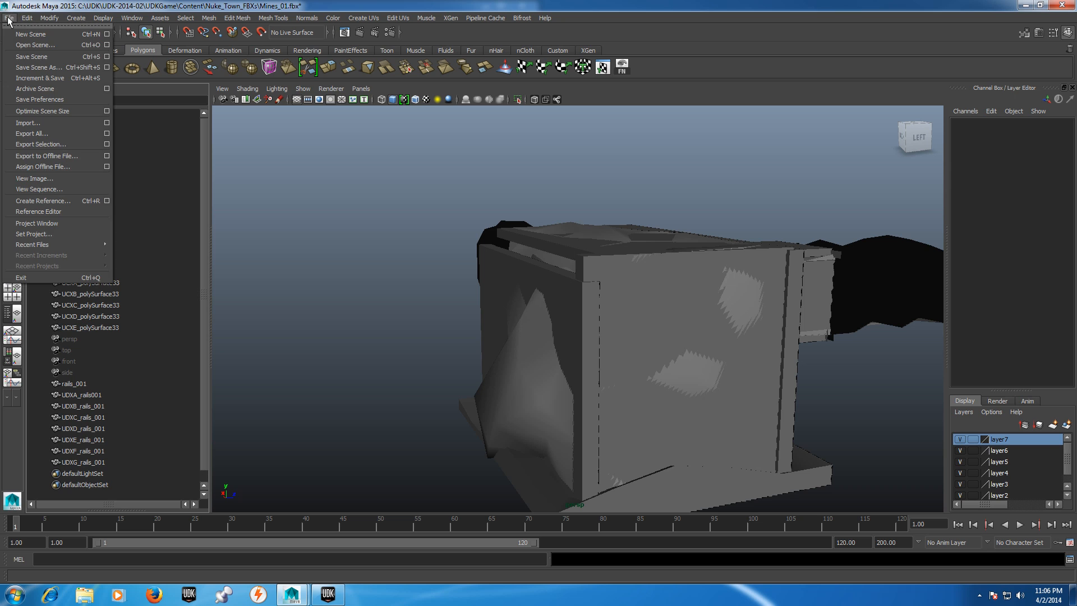
click(33, 133)
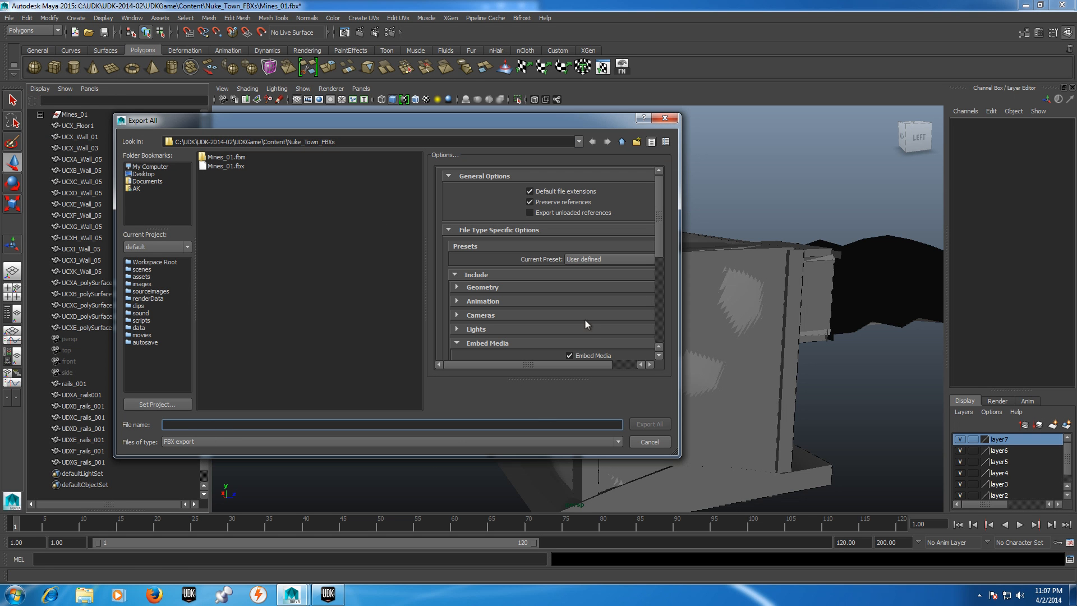
double_click(237, 167)
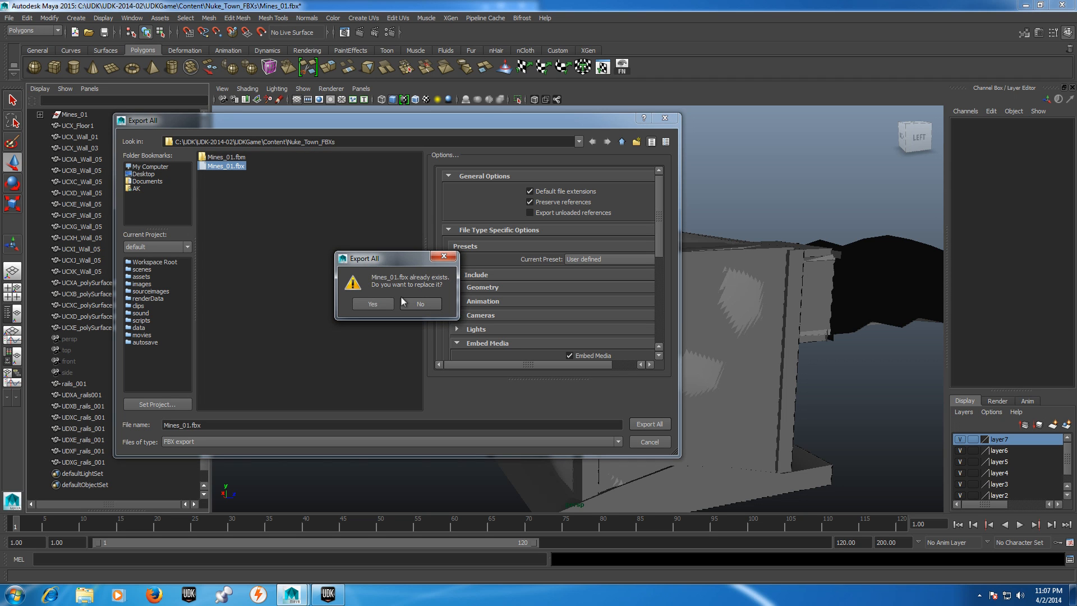
click(379, 305)
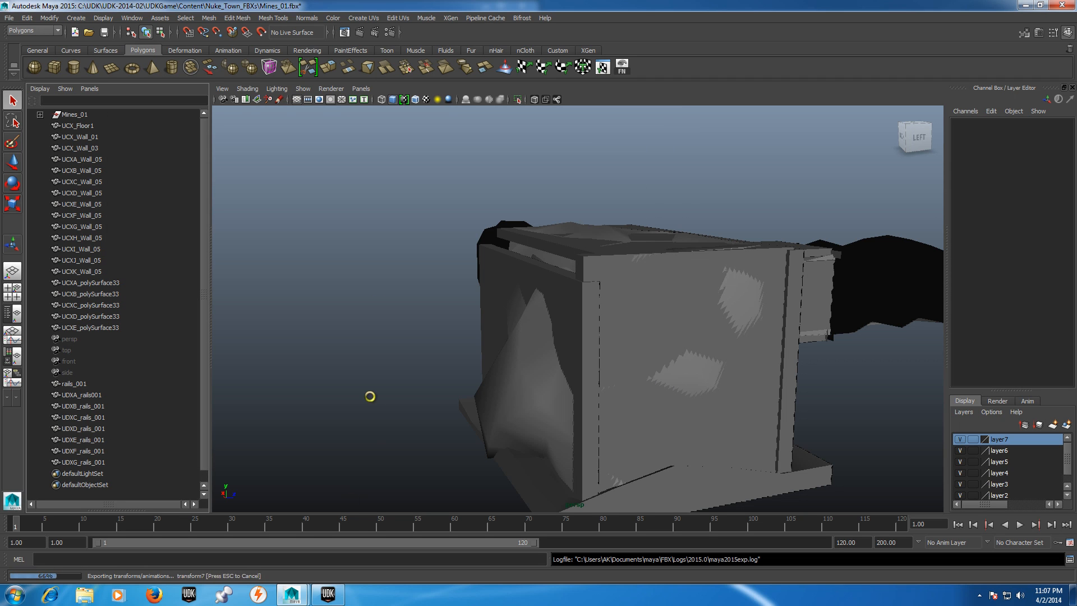
Step: Switch to UDK, import Mines_01.fbx from Nuke_Town_FBXs as static meshes into package Mines_01, group Materials, and look through the imported meshes
click(329, 594)
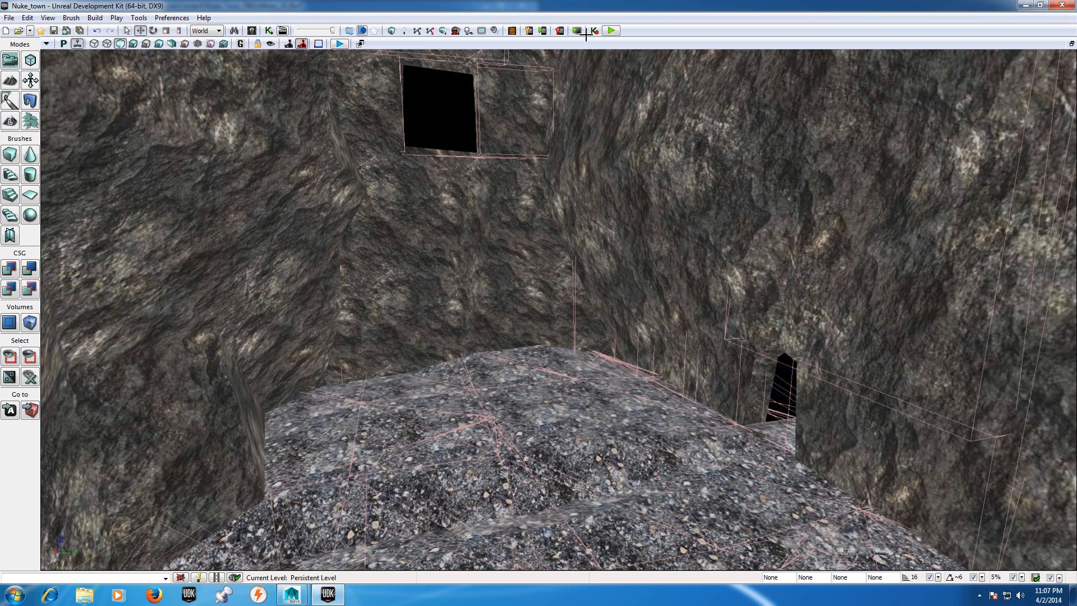
click(252, 31)
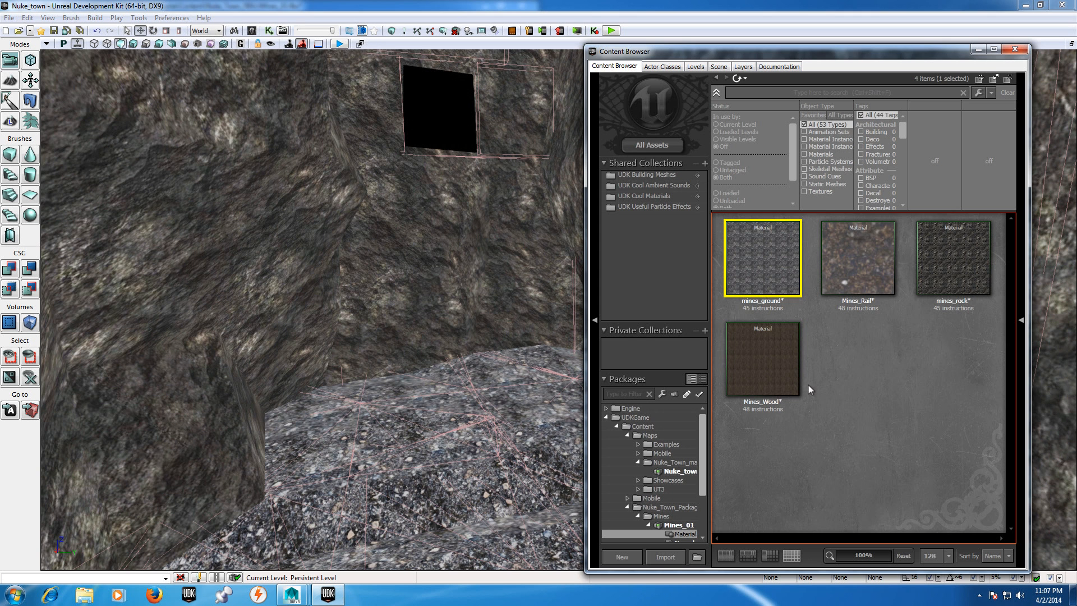
click(664, 558)
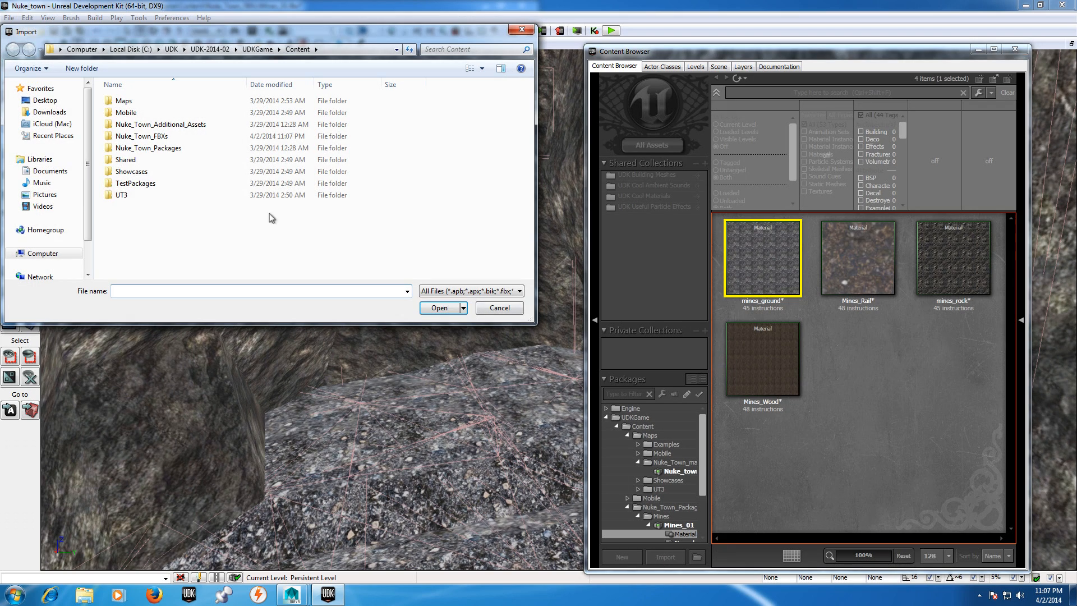
double_click(160, 137)
double_click(134, 112)
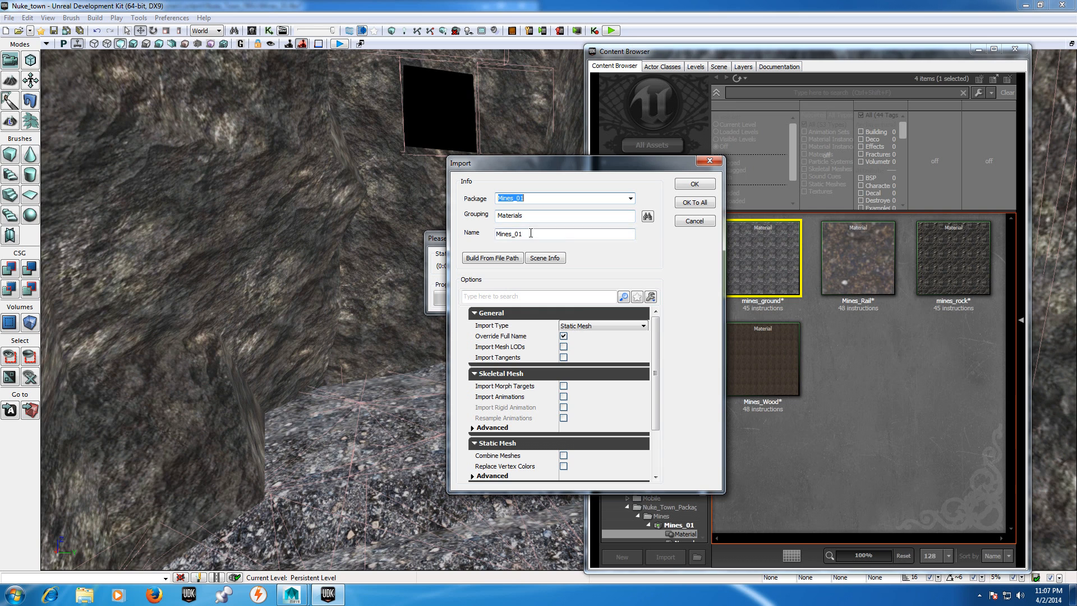
click(695, 202)
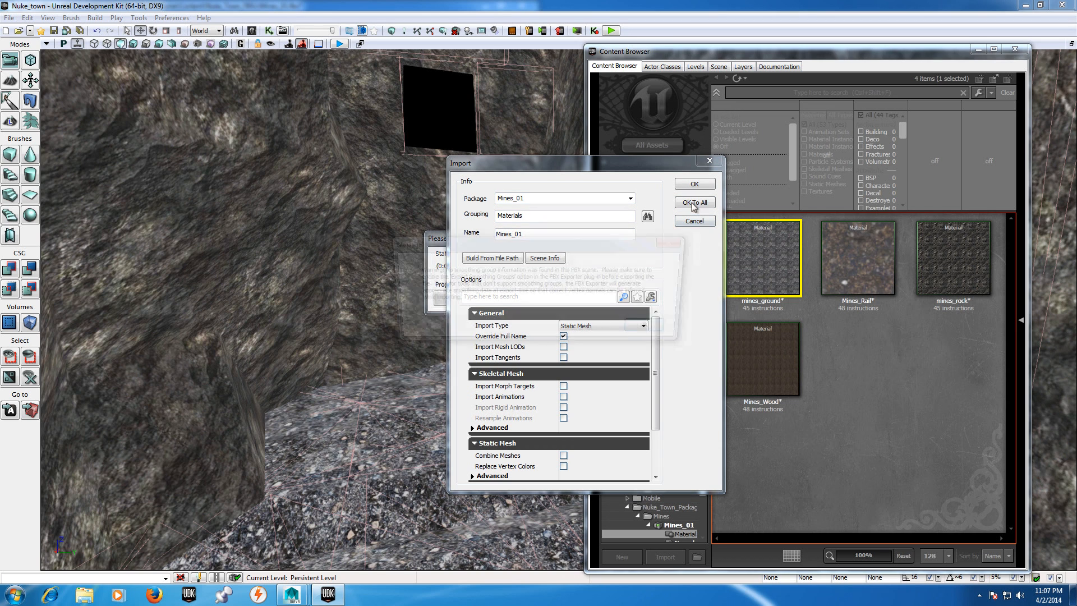
click(654, 329)
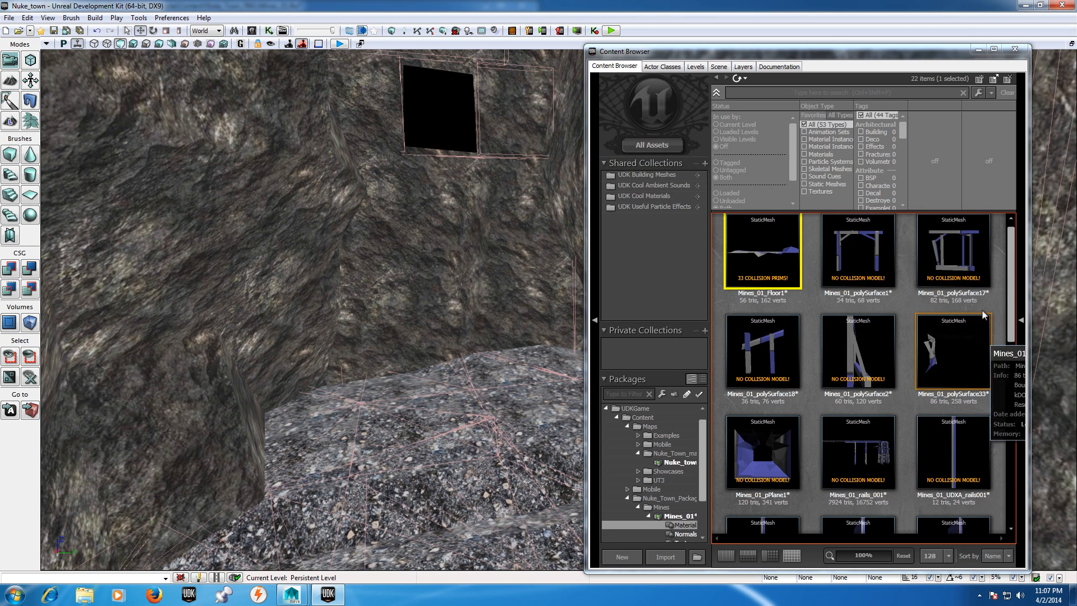
drag(1012, 307, 1028, 233)
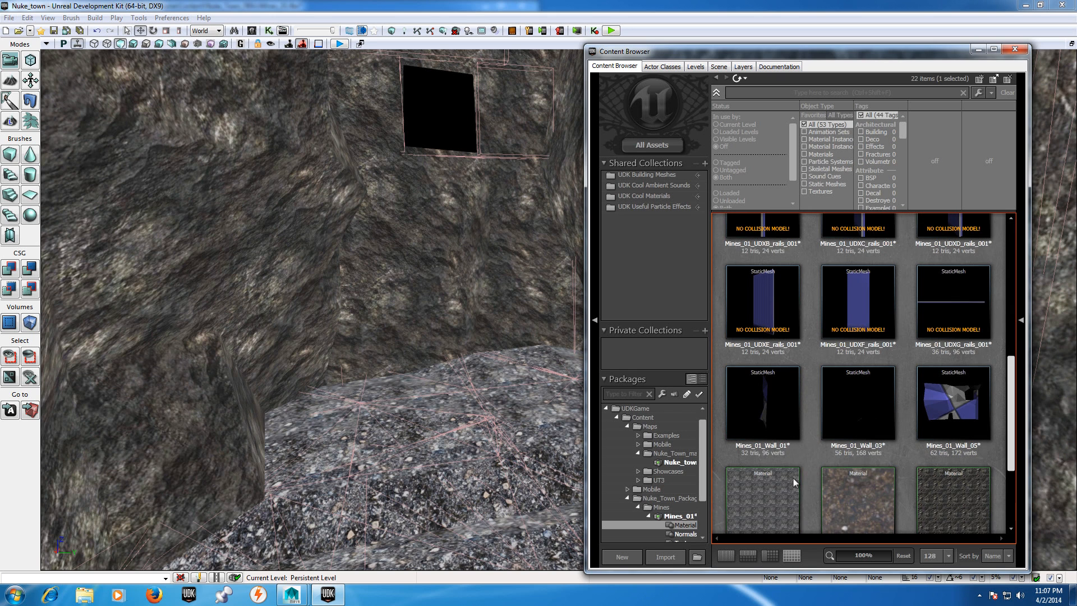
Step: Place the Mines_01_rails_001 static mesh from package Mines_01 on the mine floor in the level and select it
click(676, 516)
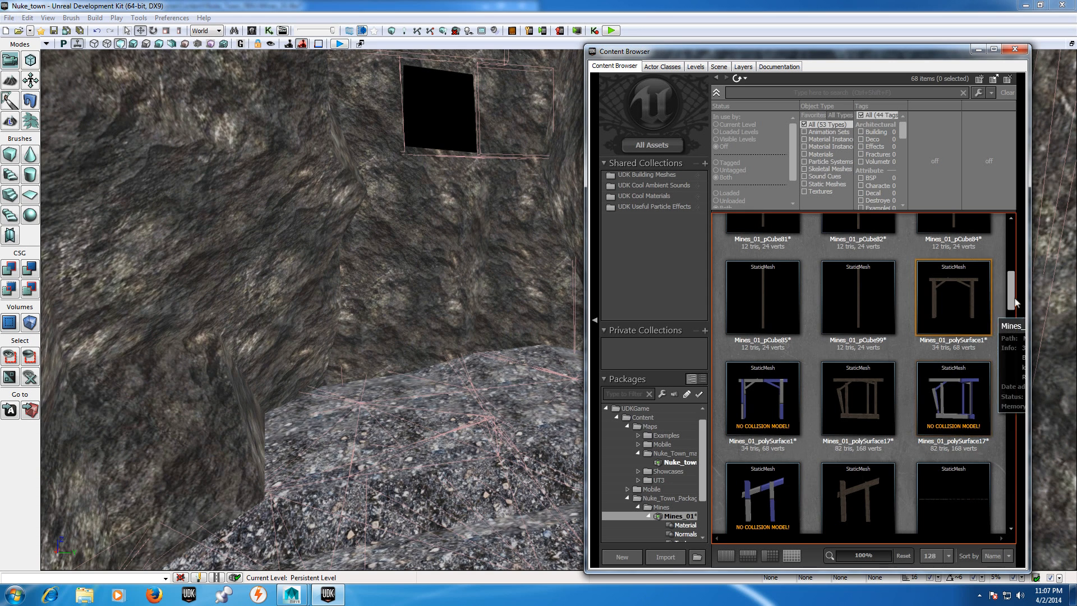
drag(1012, 294, 997, 403)
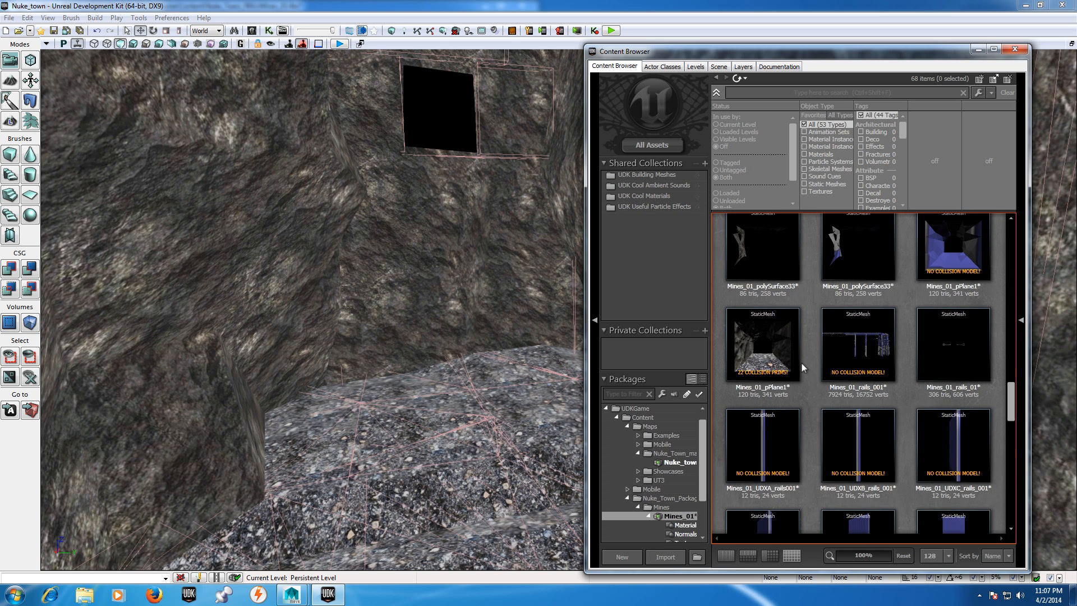
click(855, 356)
drag(860, 342, 509, 432)
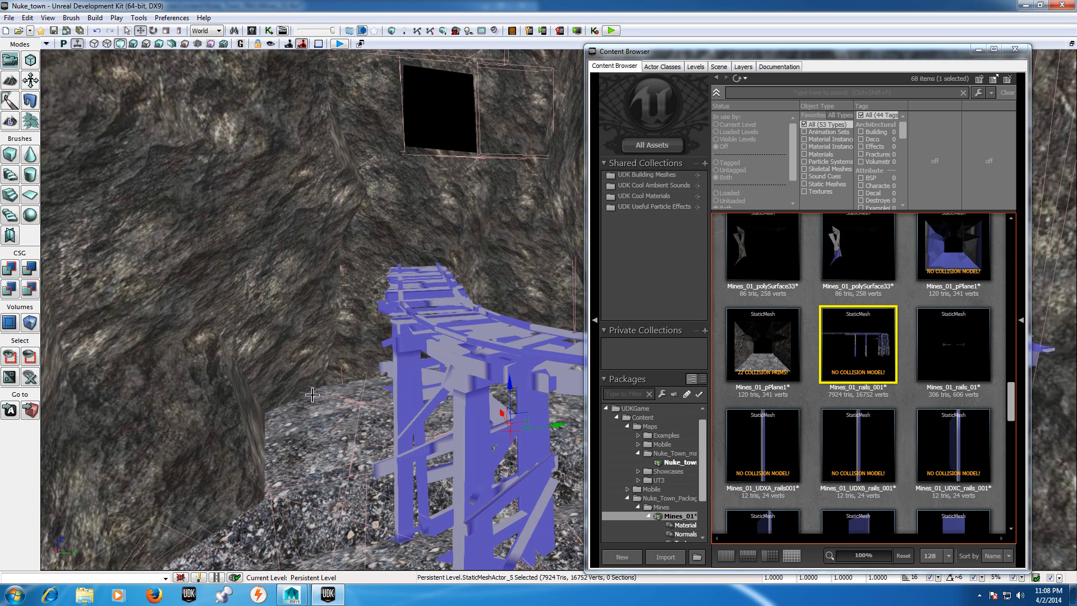
drag(913, 51, 1061, 42)
click(536, 280)
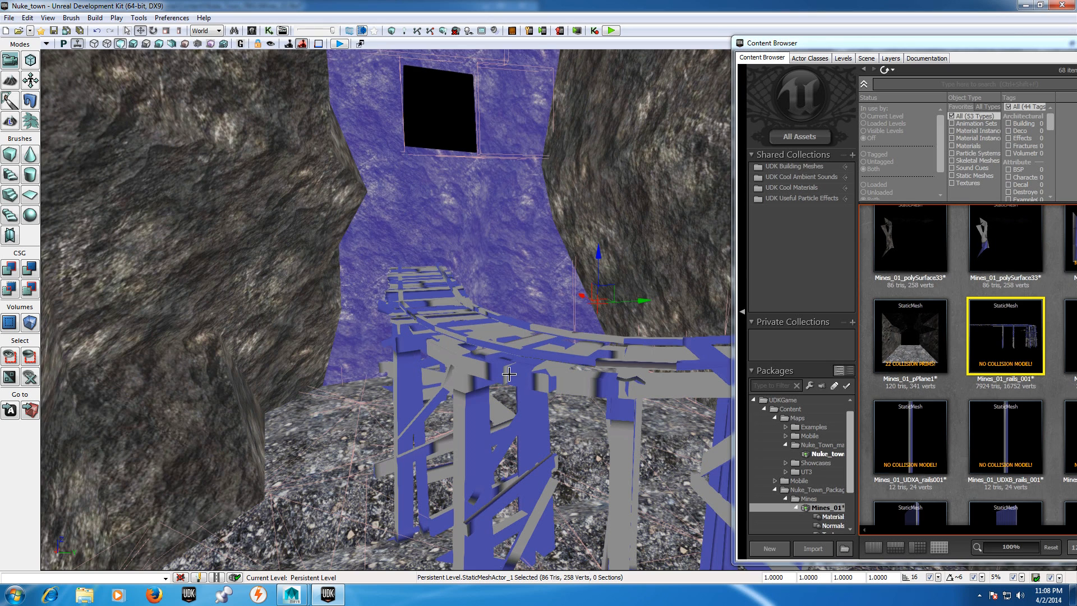
click(534, 343)
Step: Inspect the collision display of Mines_01_rails_001 in the Static Mesh Editor, then close the editor
double_click(1028, 320)
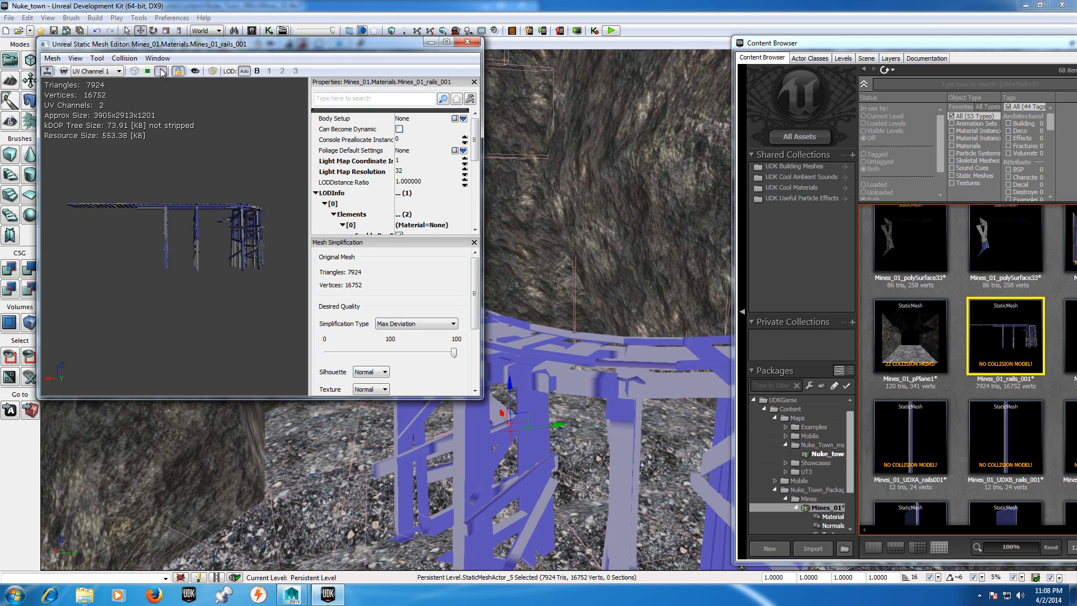
click(153, 76)
click(153, 76)
click(153, 75)
click(153, 76)
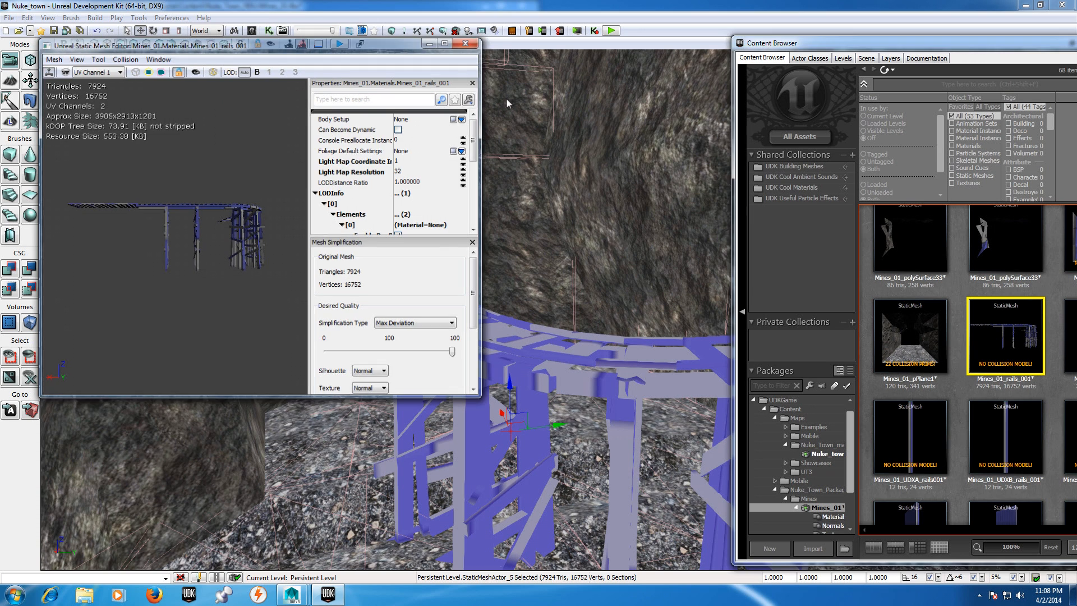
click(467, 42)
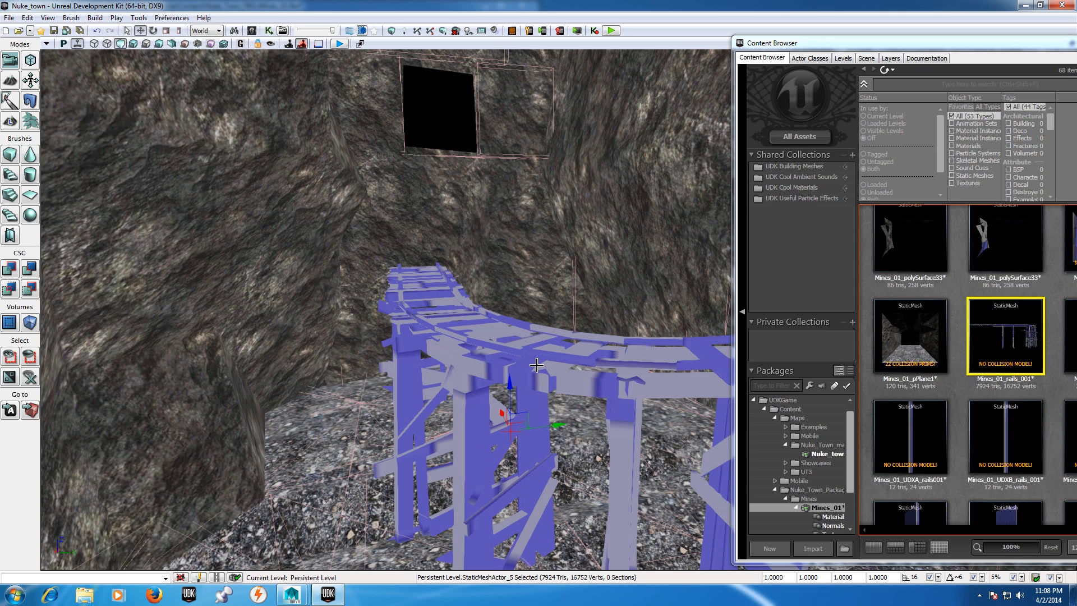
Step: Delete the placed rail bridge mesh from the level and bring the whole Content Browser back into view
key(Delete)
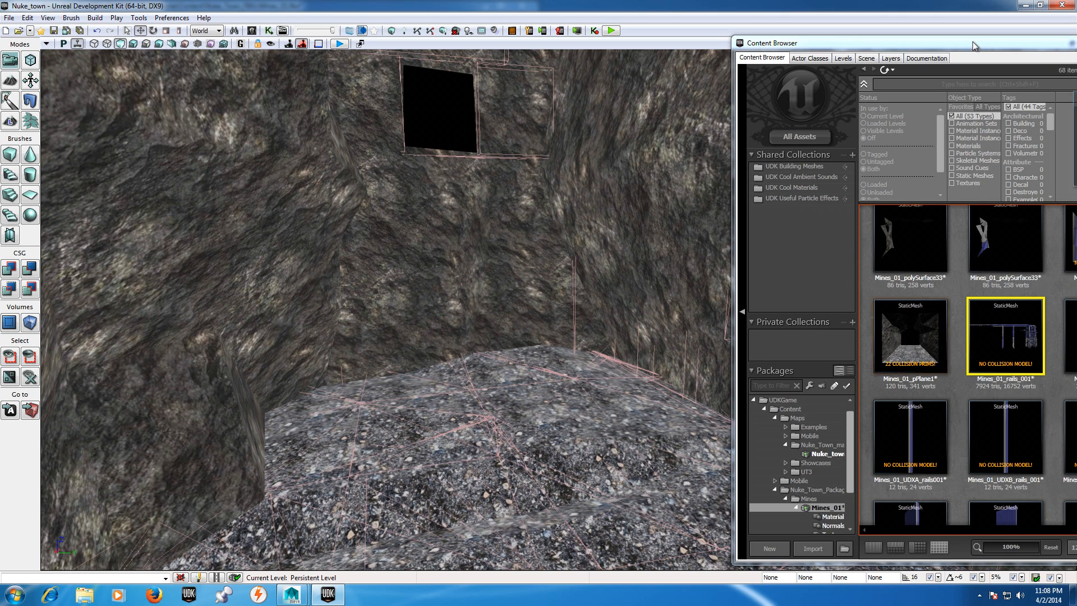
click(762, 61)
drag(968, 50, 768, 48)
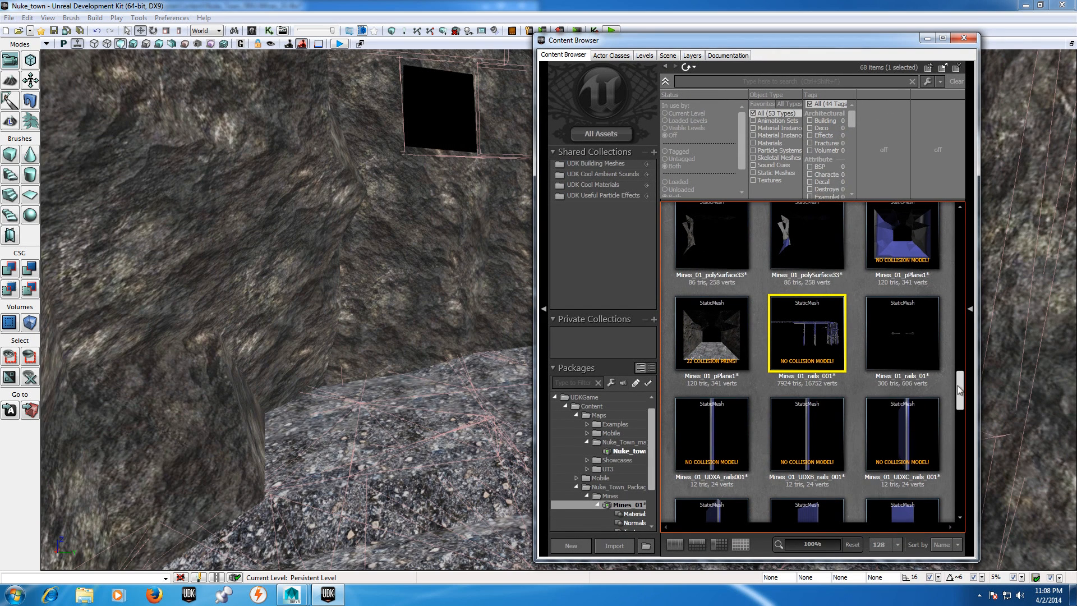
drag(960, 401, 960, 208)
Step: Switch to Maya and check the names of the UDXG_rails_001 and UDXA_rails001 collision boxes
mouse_move(292, 595)
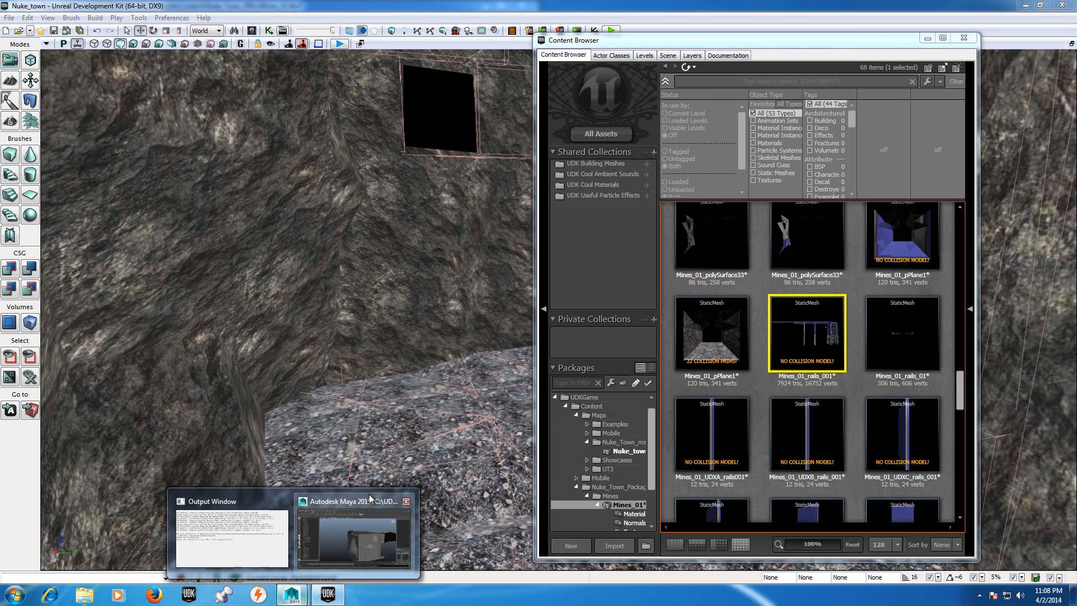
click(367, 520)
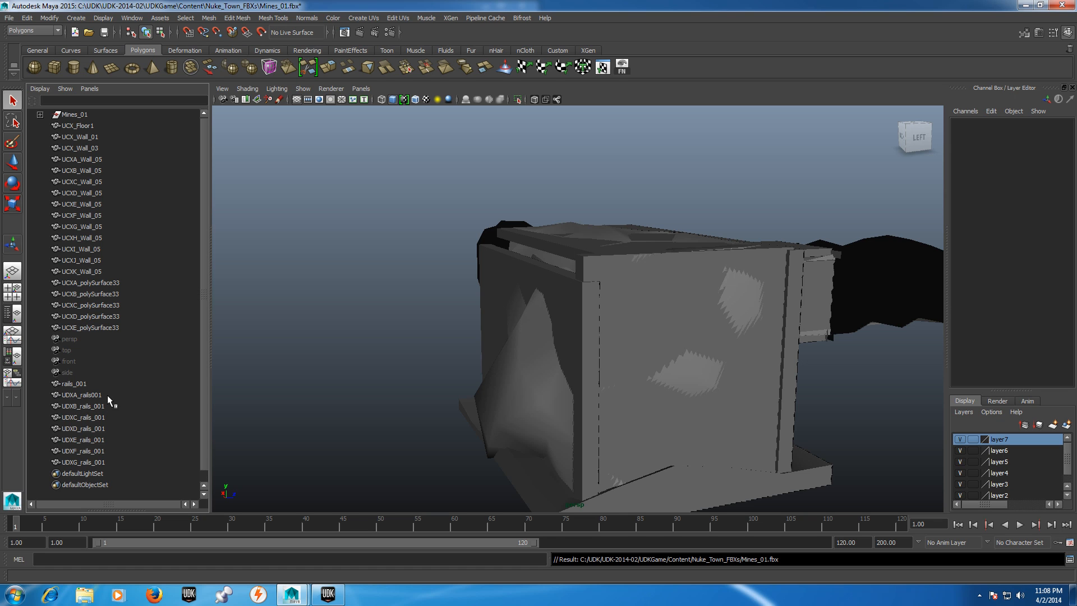
click(99, 460)
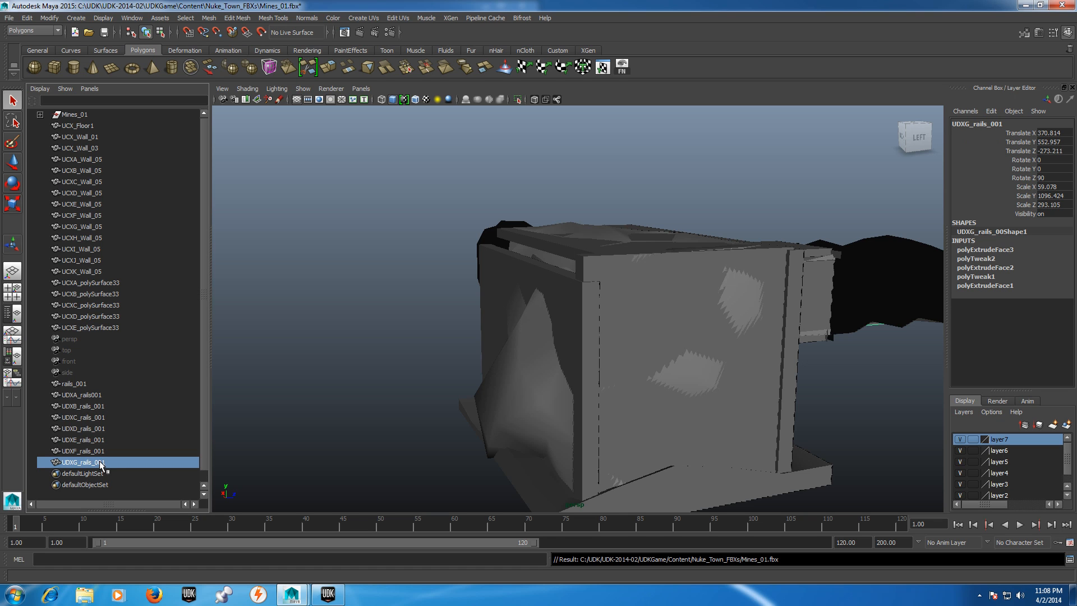
click(89, 397)
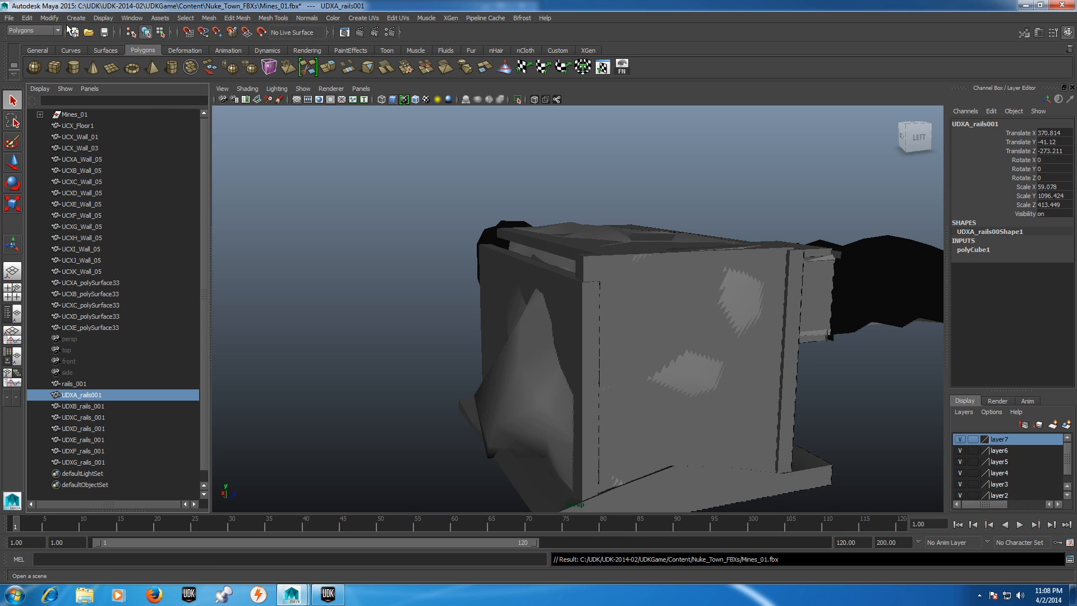
Step: Switch to UDK and import Mines_01.fbx again as static meshes into package Mines_01 without a group, overwriting the existing collision data
click(328, 596)
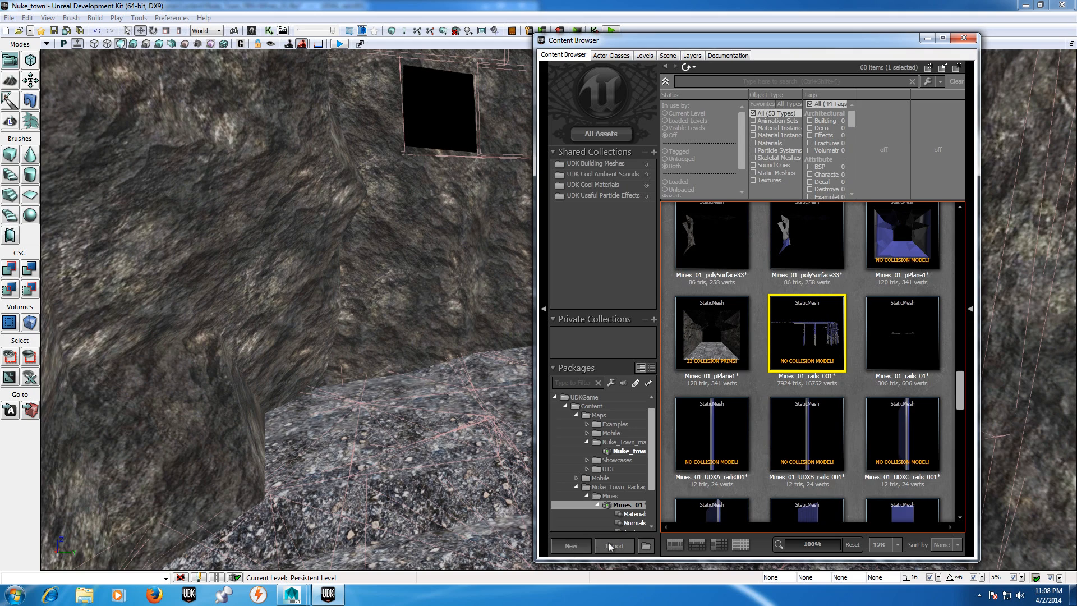
click(613, 545)
double_click(124, 113)
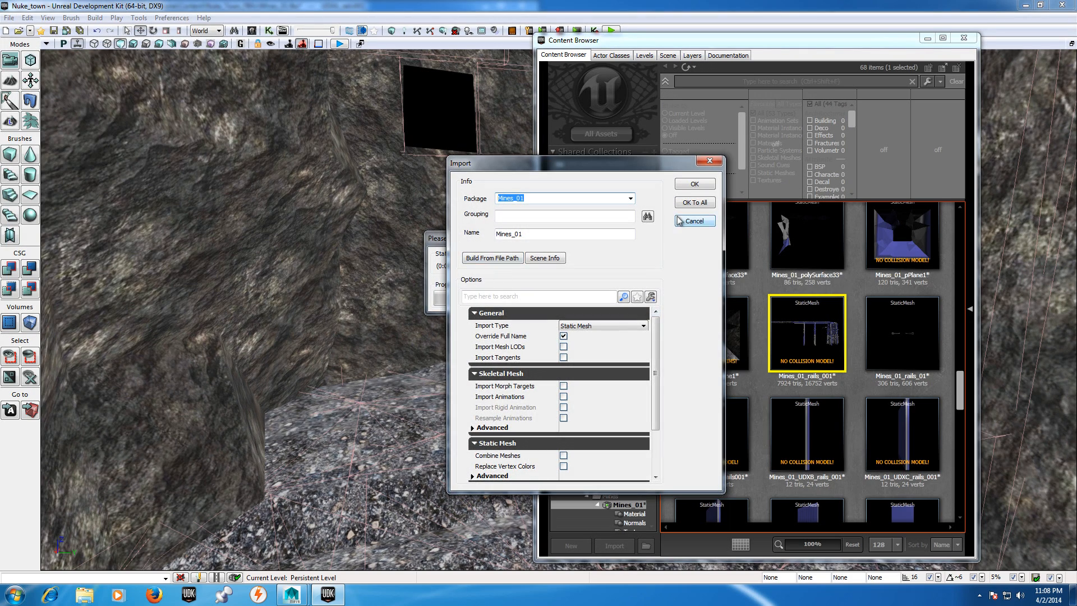
click(694, 201)
click(644, 328)
click(576, 323)
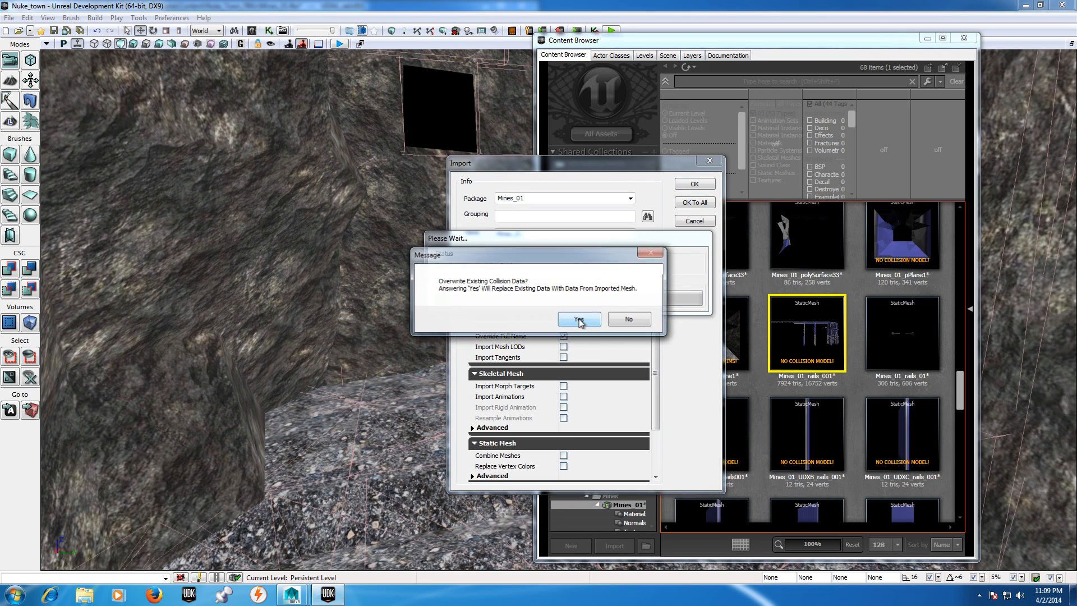
click(581, 318)
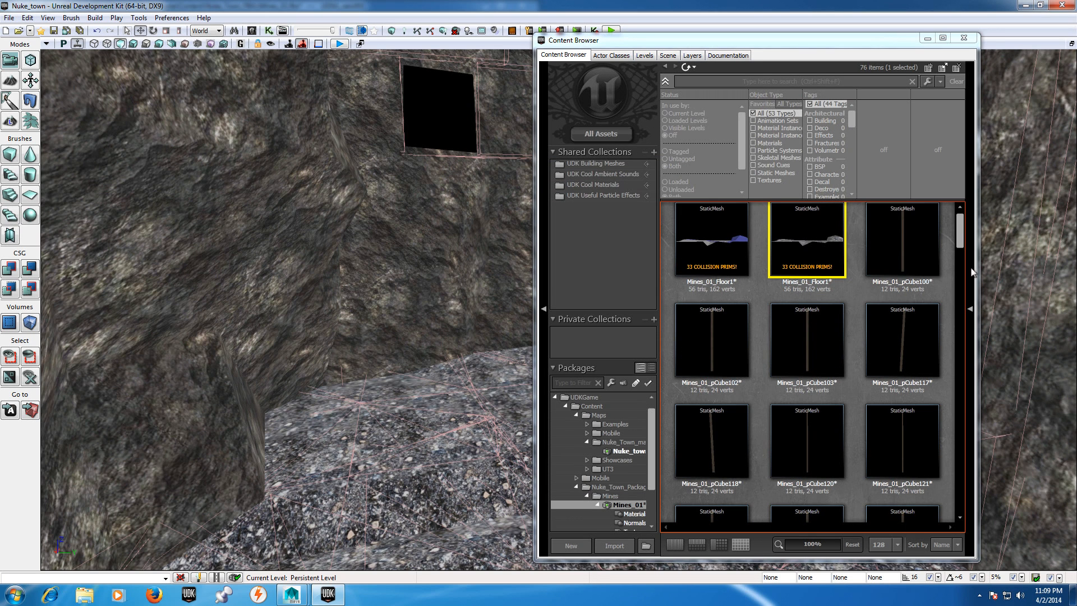
Step: Inspect the collision of the Materials group's Mines_01_rails_001 in the Static Mesh Editor, then close it
drag(960, 235, 940, 371)
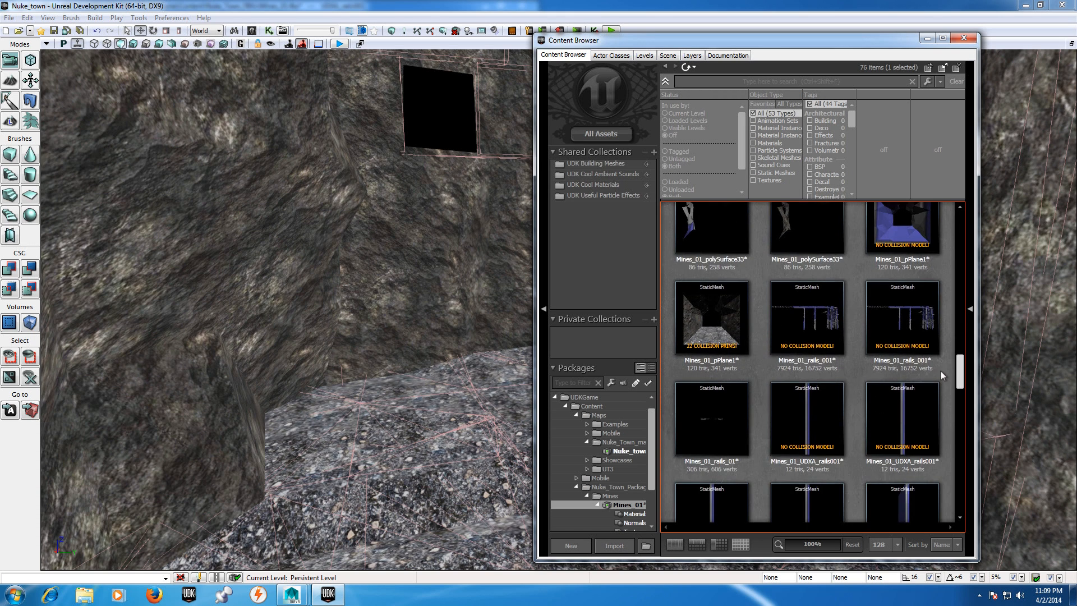
click(895, 335)
click(797, 332)
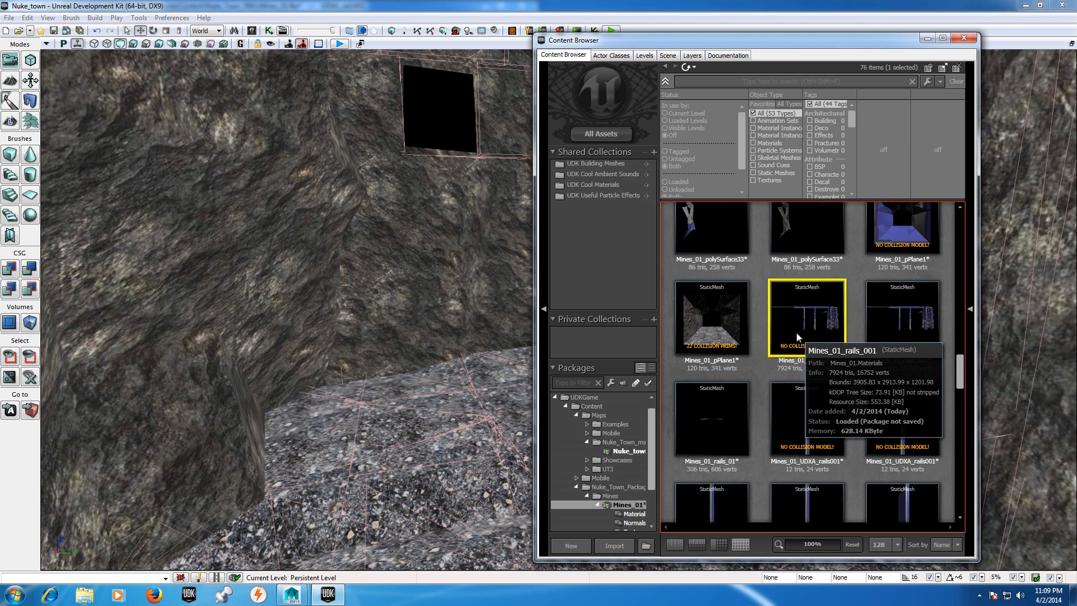
double_click(802, 330)
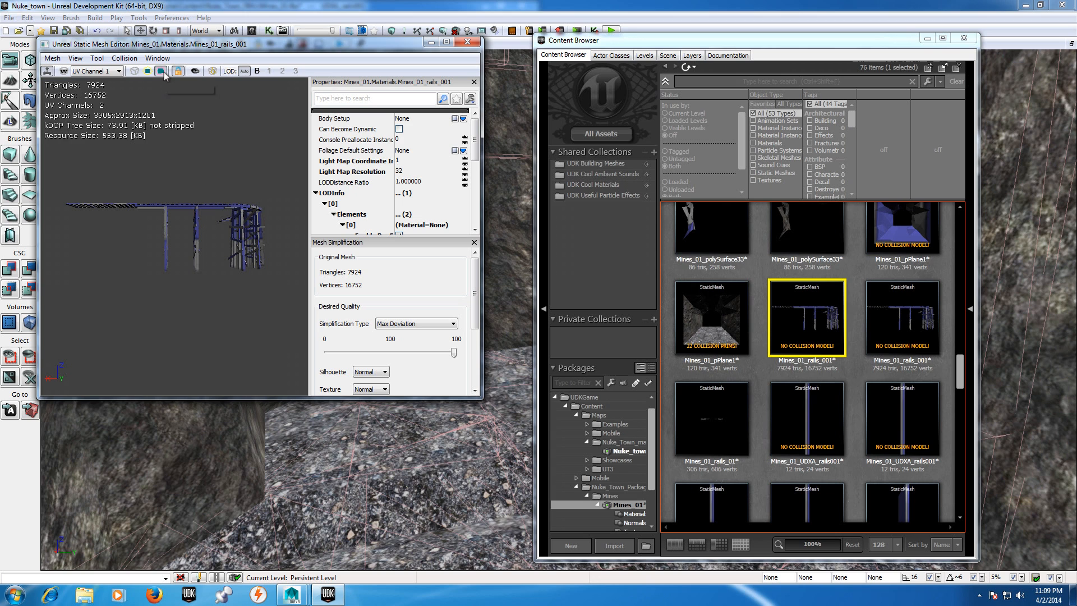
click(467, 41)
Step: Inspect the ungrouped Mines_01_rails_001 mesh and its collision in the Static Mesh Editor, then close it
double_click(928, 321)
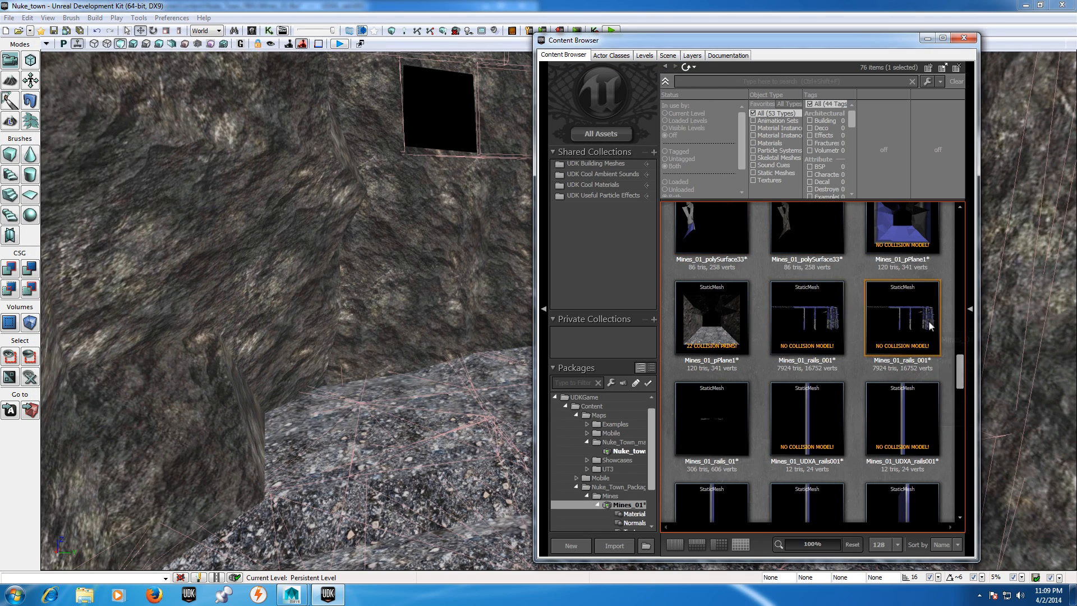
right_drag(250, 239, 250, 227)
drag(229, 242, 175, 245)
right_drag(175, 245, 164, 136)
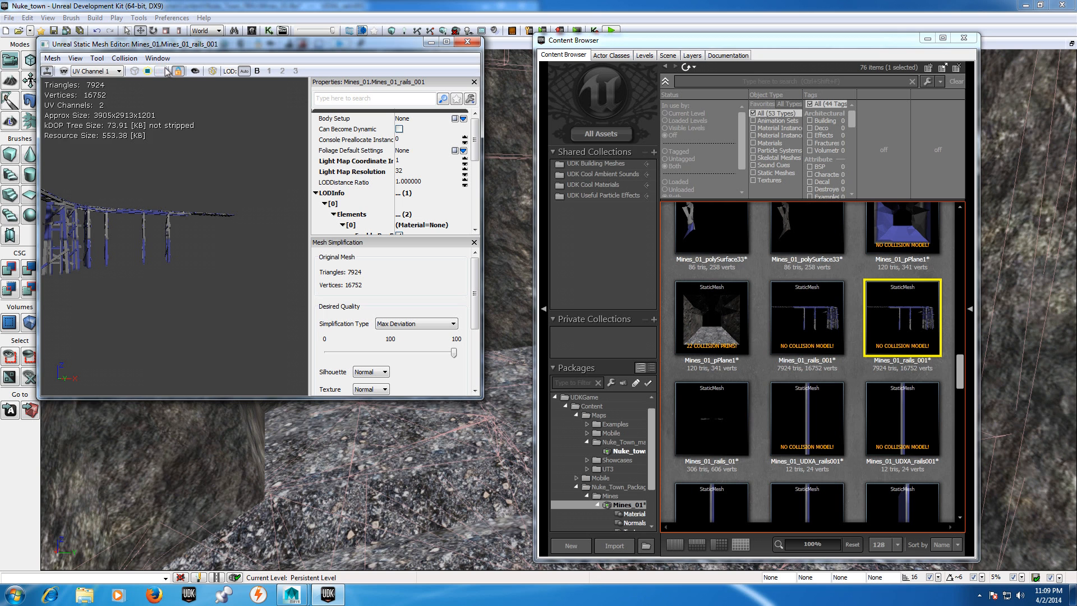
click(468, 41)
Step: Delete the static meshes from Mines_01_polySurface1 through Mines_01_Wall_03 from the Materials group of package Mines_01
click(634, 514)
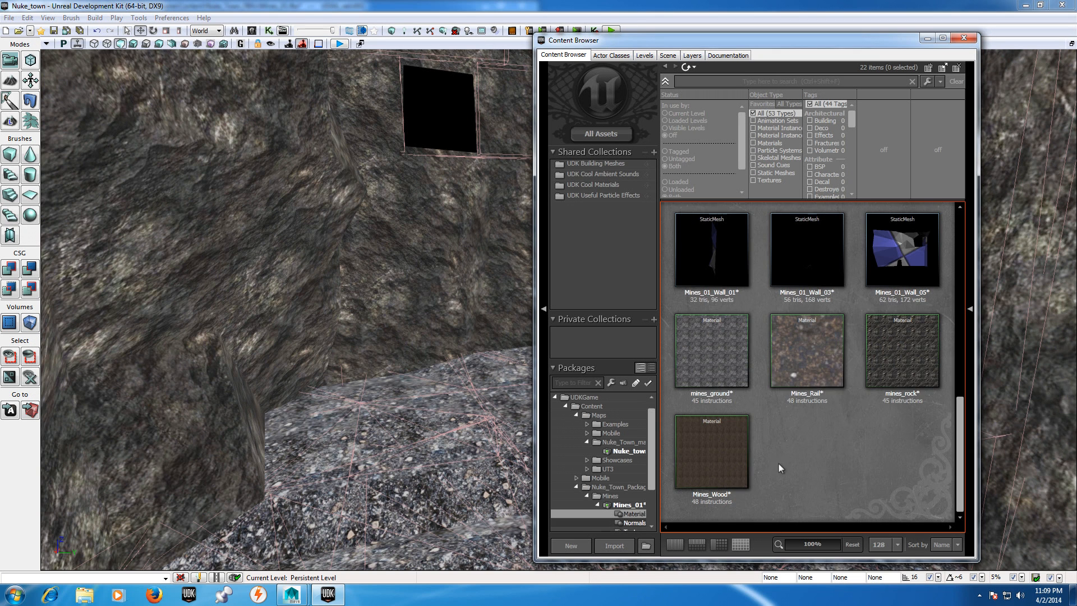
drag(960, 440, 965, 193)
click(902, 247)
click(948, 245)
click(807, 246)
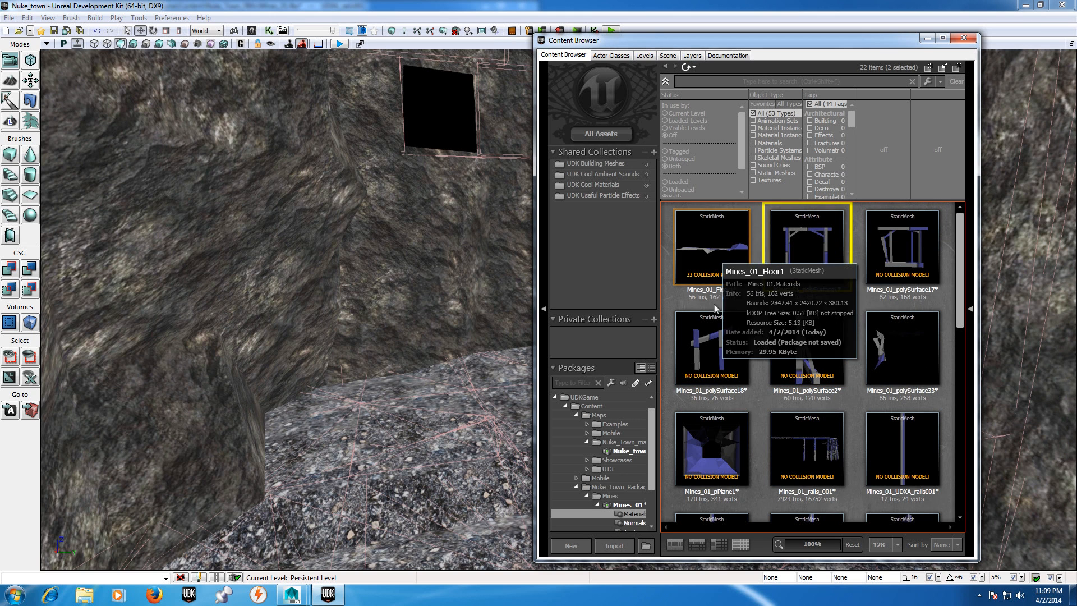
shift+click(808, 348)
shift+click(915, 337)
shift+click(715, 264)
shift+click(830, 441)
shift+click(914, 441)
drag(964, 283, 959, 397)
shift+click(813, 435)
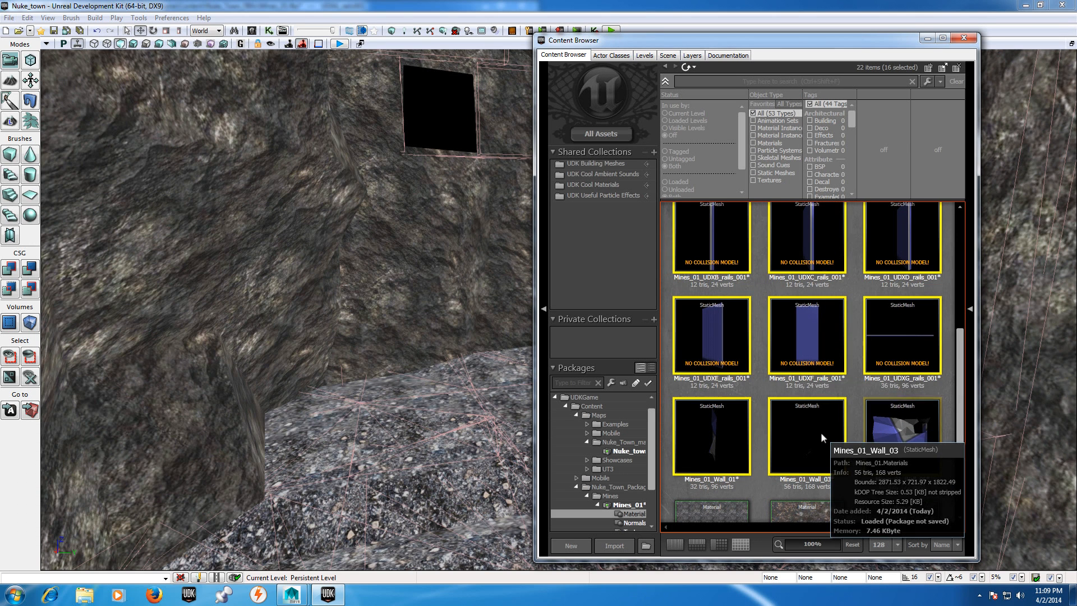
right_click(836, 361)
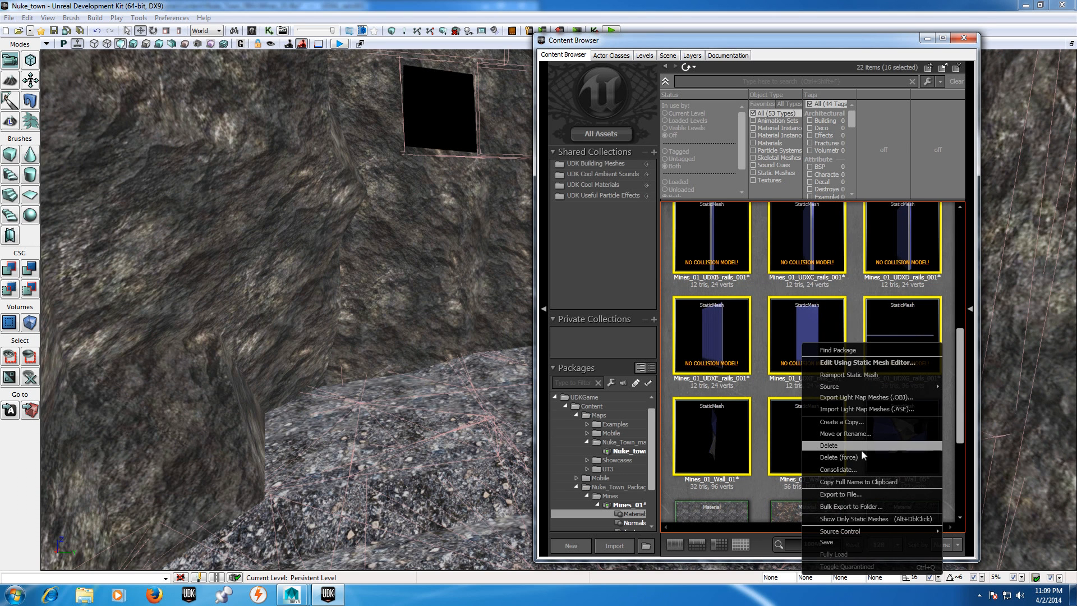
click(839, 449)
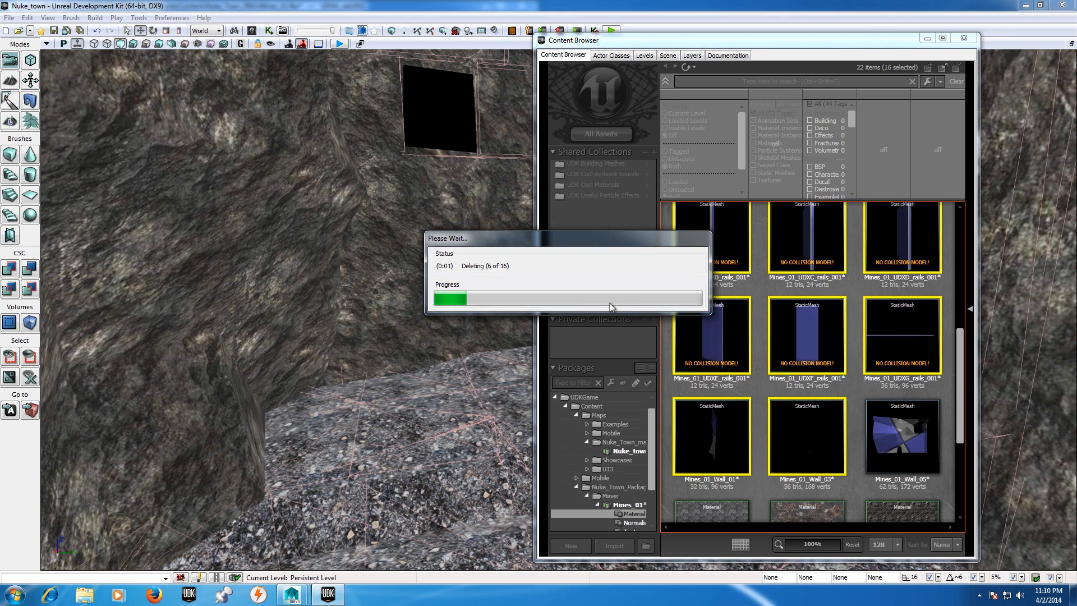
click(601, 320)
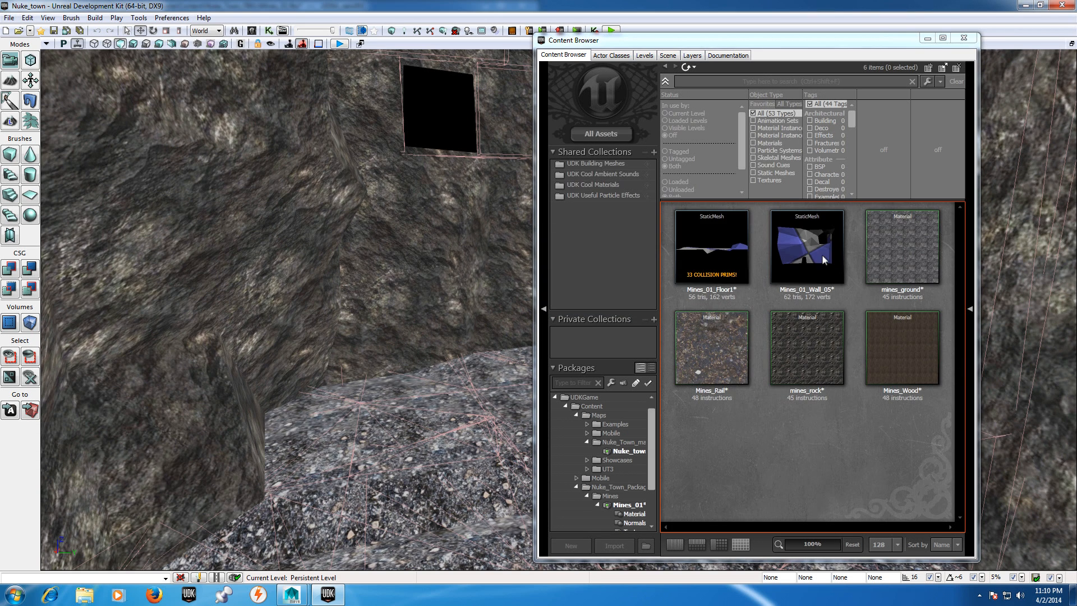
Step: Delete Mines_01_Floor1 and Mines_01_Wall_05 from the Materials group and return to the whole Mines_01 package
click(808, 262)
ctrl+click(734, 248)
right_click(725, 244)
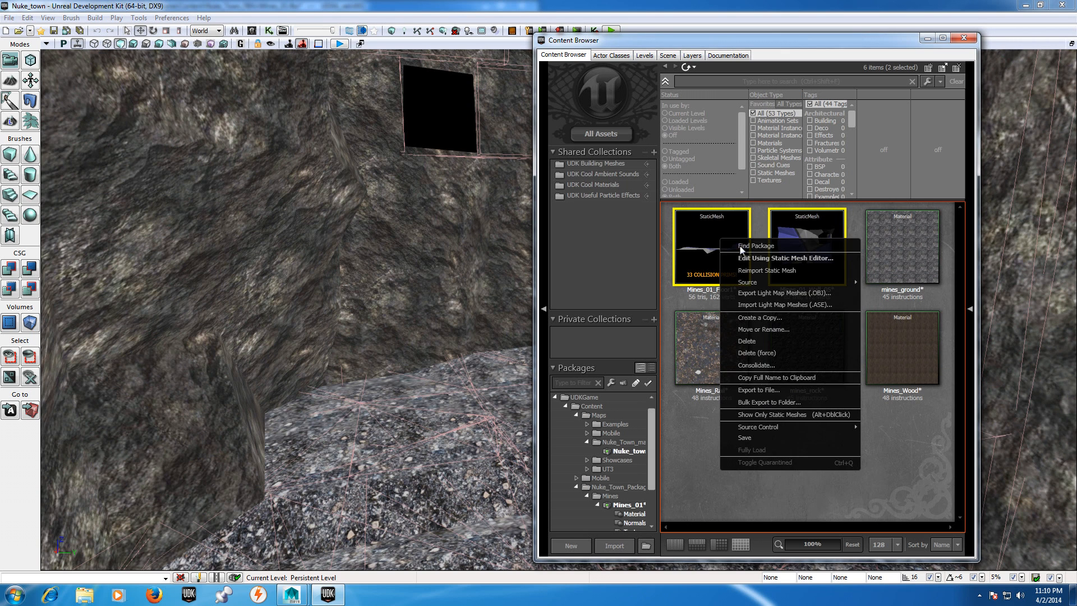
click(758, 344)
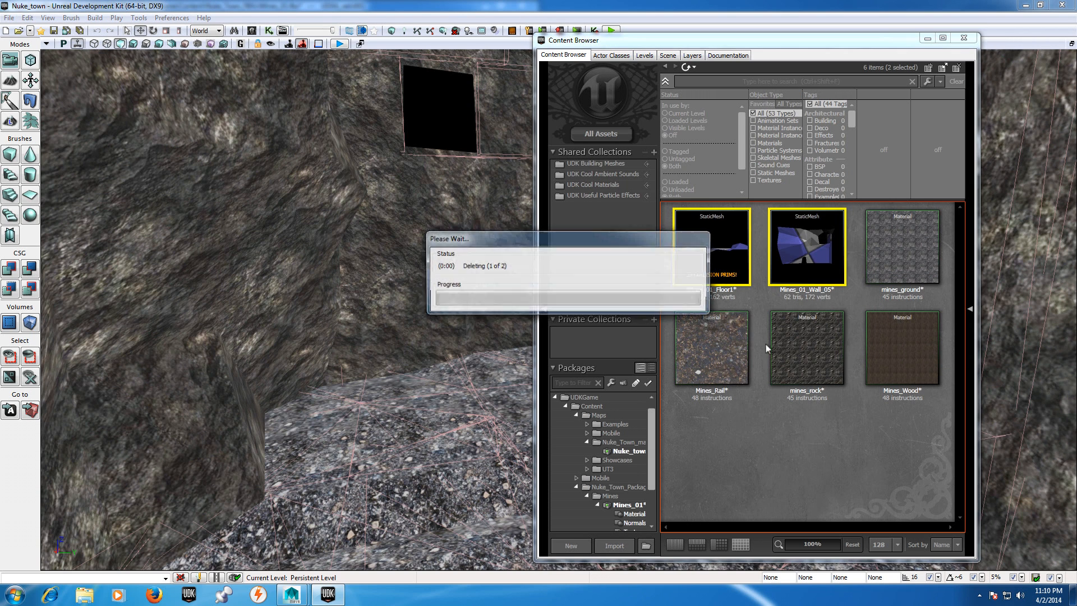
click(628, 504)
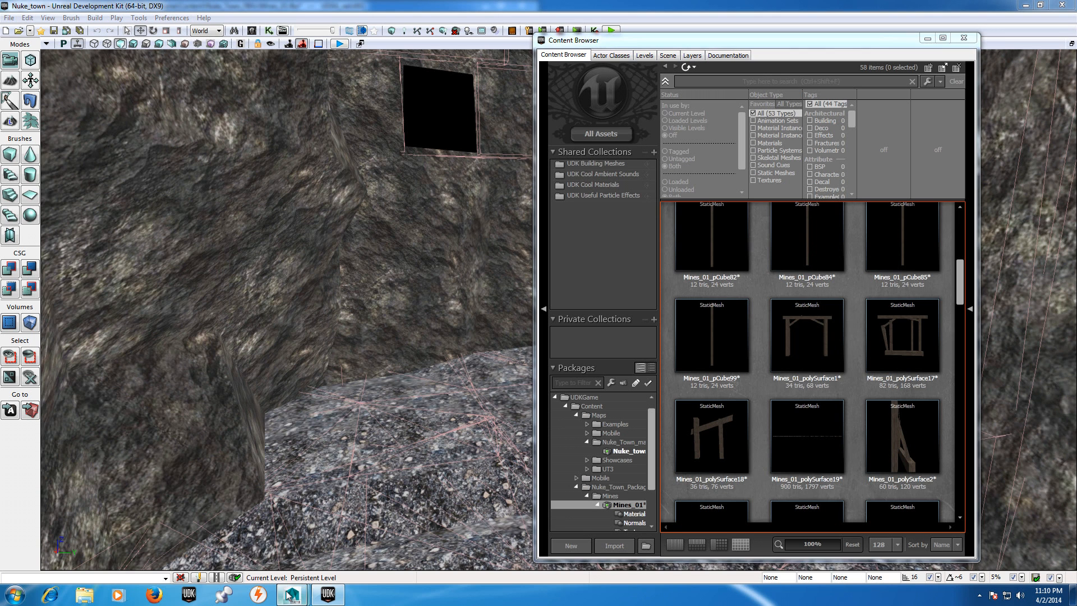
Step: Switch to Maya and select the UDXB_rails_001 collision box
mouse_move(292, 595)
click(427, 537)
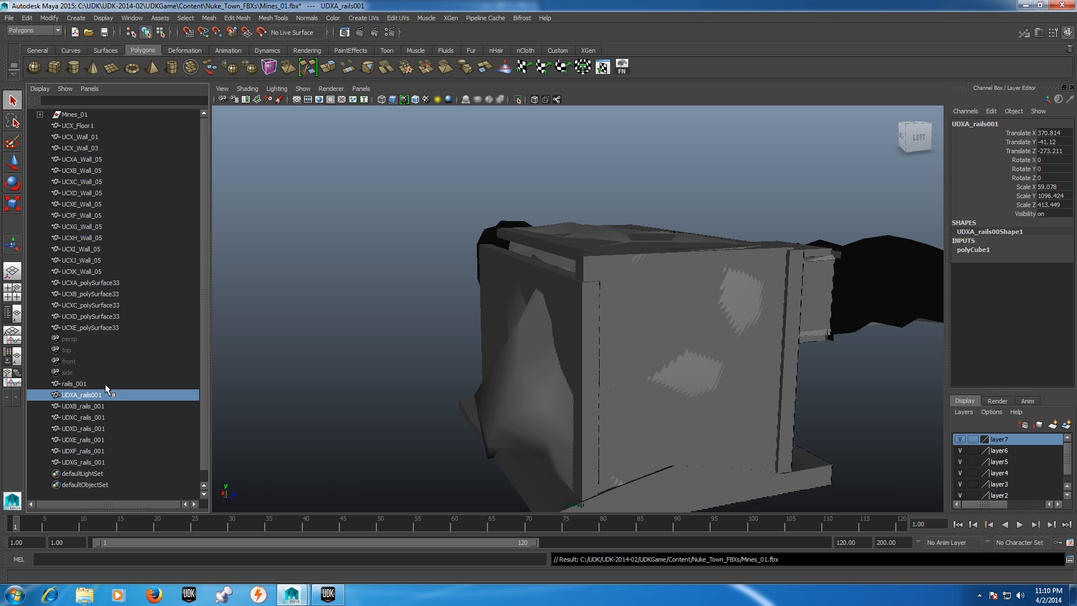
click(104, 405)
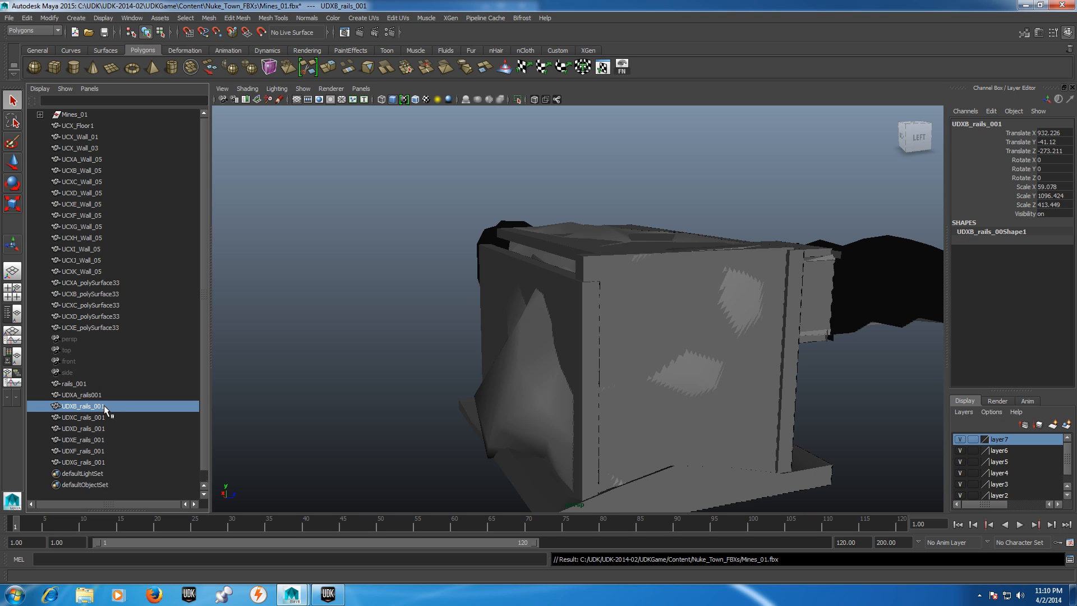
Step: Hide display layers layer5, layer4, layer3 and layer2, keeping layer7 and layer6 visible
click(959, 440)
click(959, 441)
click(960, 461)
click(959, 461)
click(960, 473)
click(960, 461)
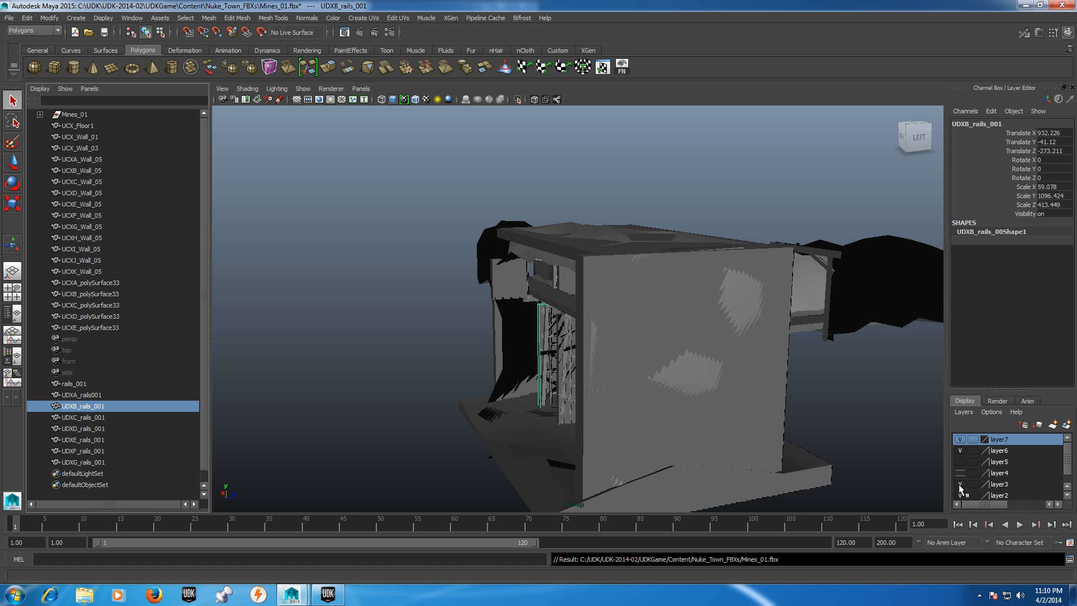
click(960, 484)
click(960, 495)
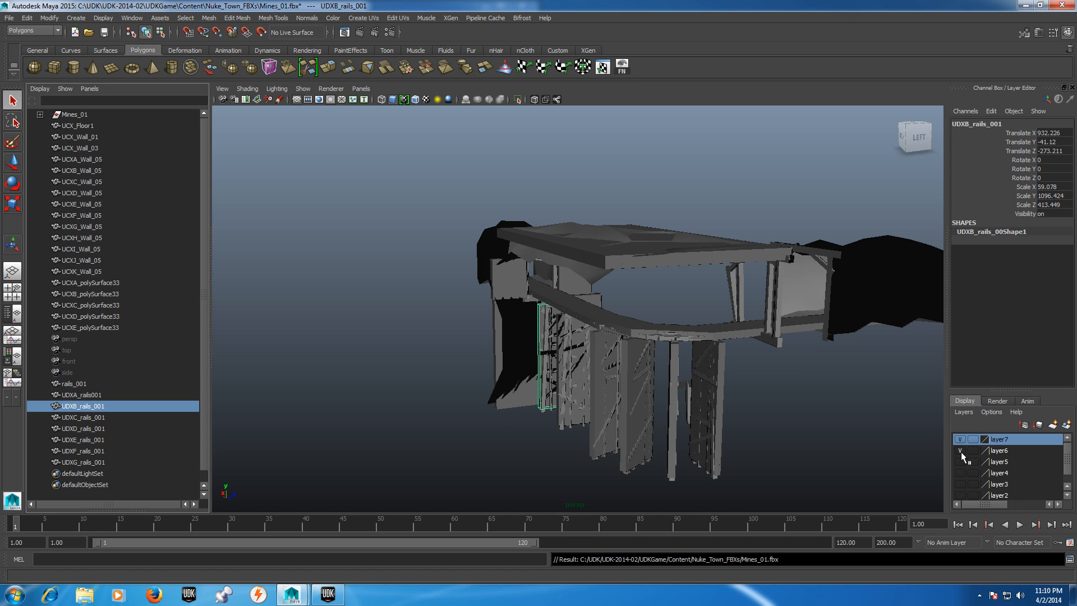
Step: Hide display layers layer6 and layer7 and clear the selection so only the rail bridge and its collision boxes show
click(960, 451)
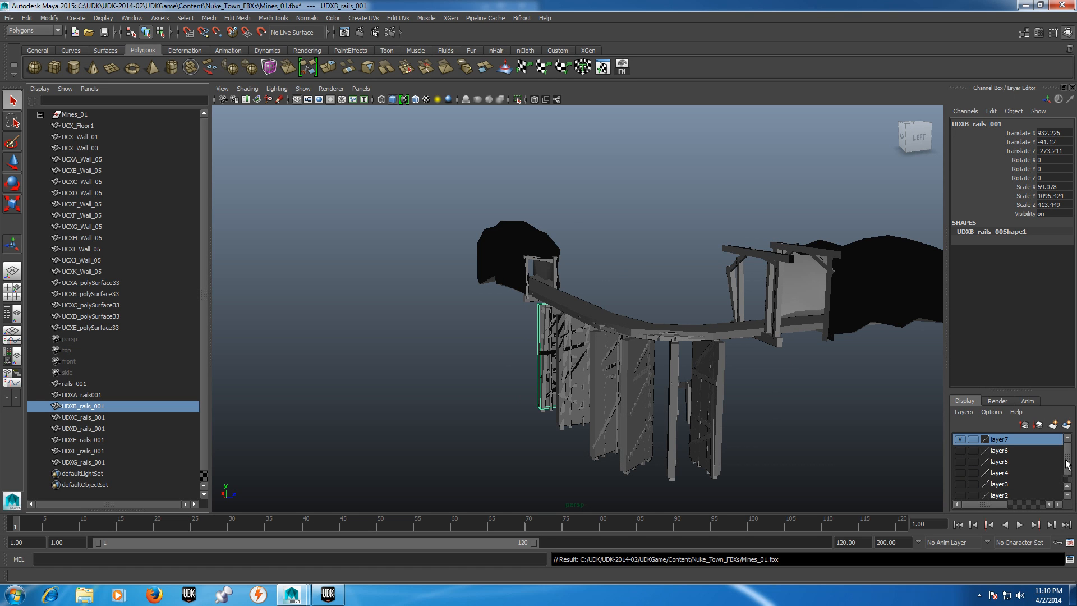
drag(1066, 460, 1066, 473)
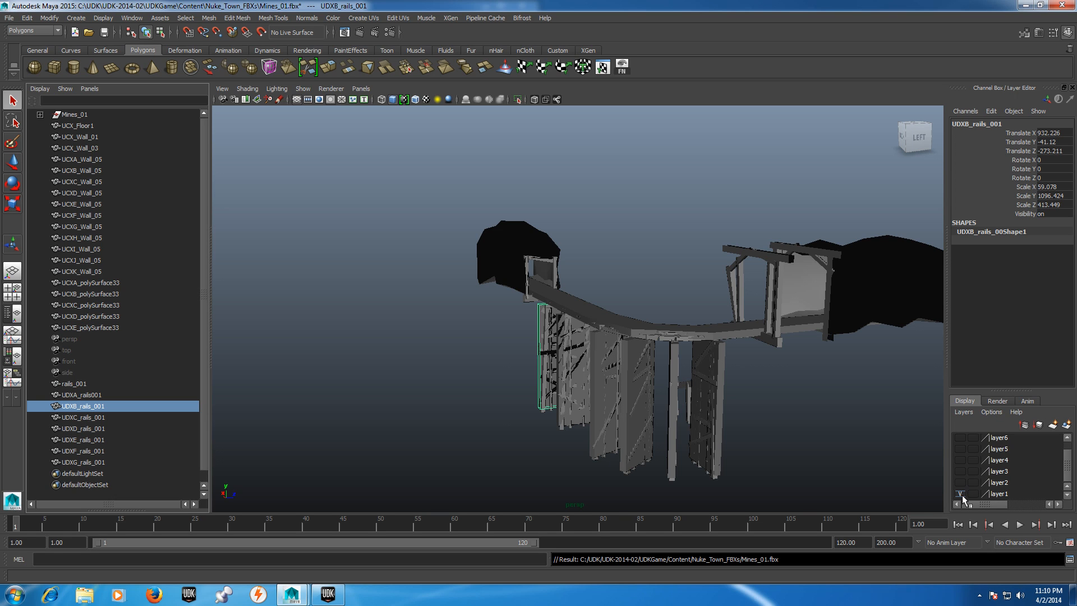
drag(1065, 473, 1070, 451)
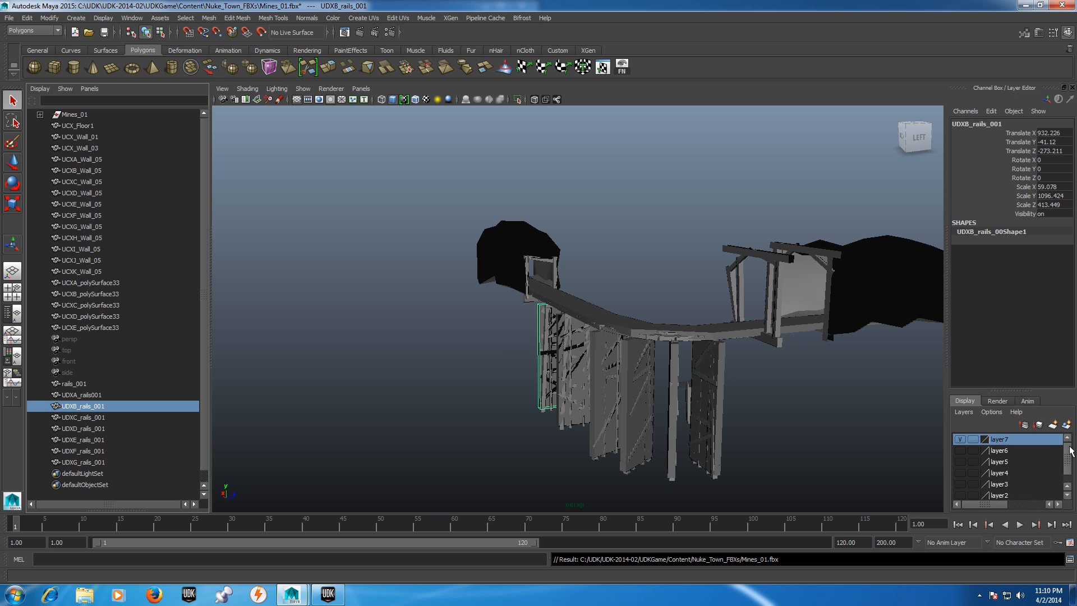
click(959, 438)
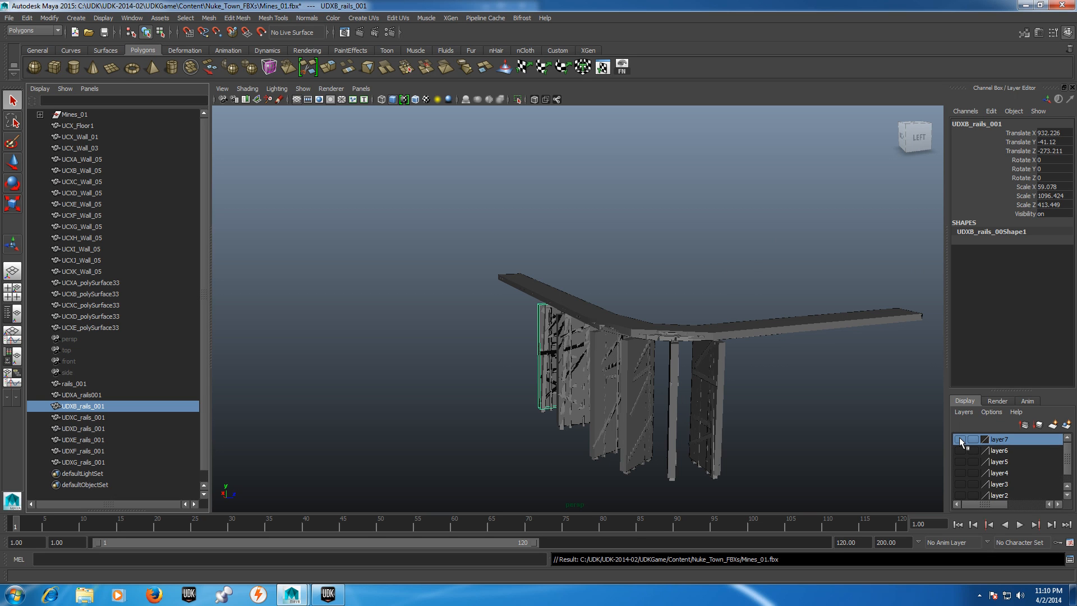
click(853, 388)
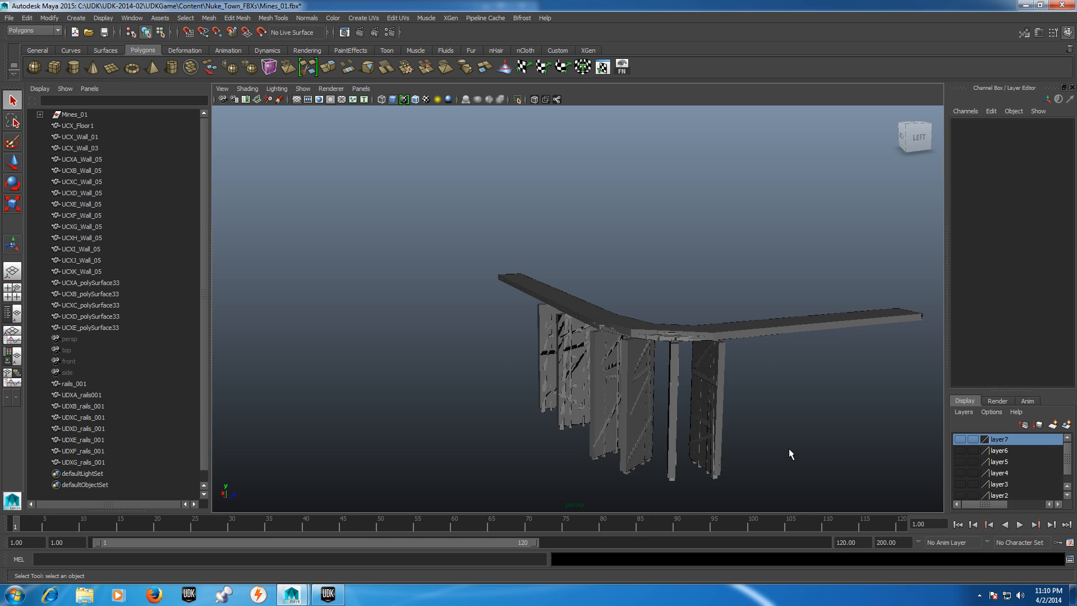
Step: Rename the collision box UDXA_rails001 to UCXA_rails001
click(92, 396)
click(84, 385)
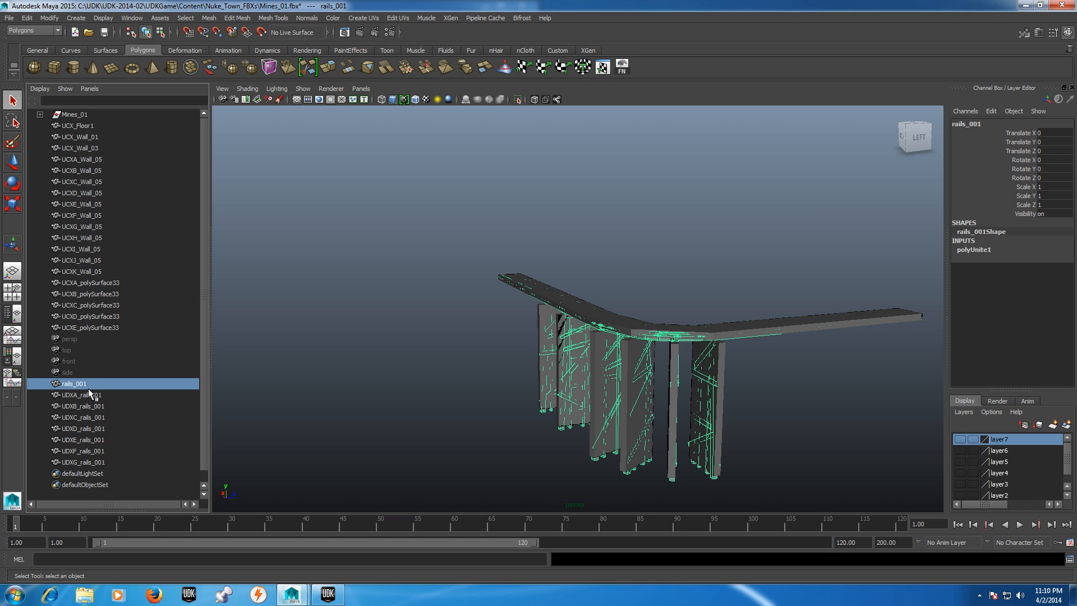
click(99, 398)
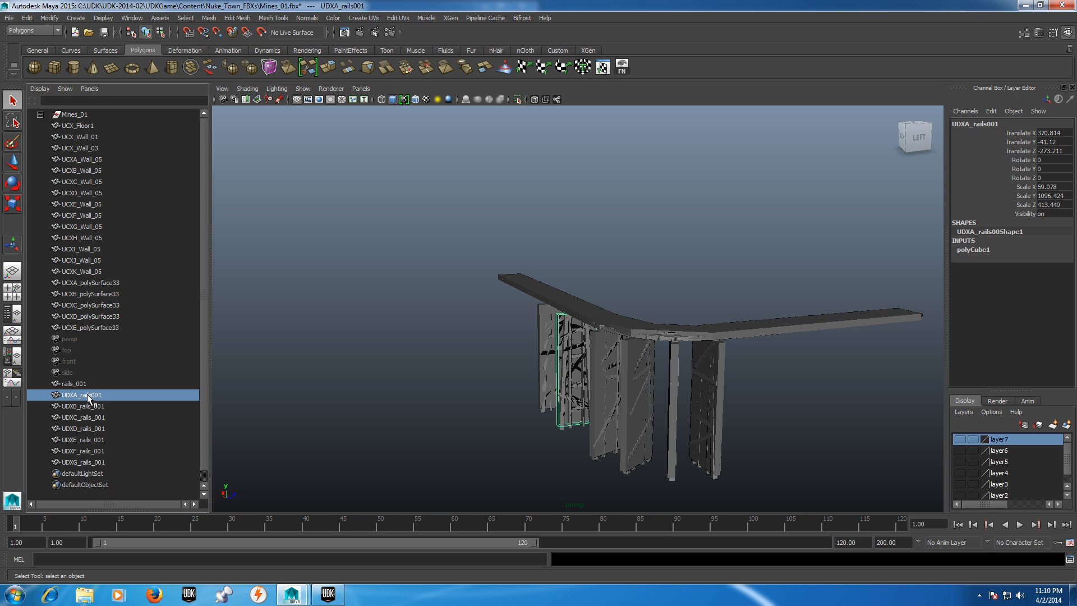
double_click(76, 395)
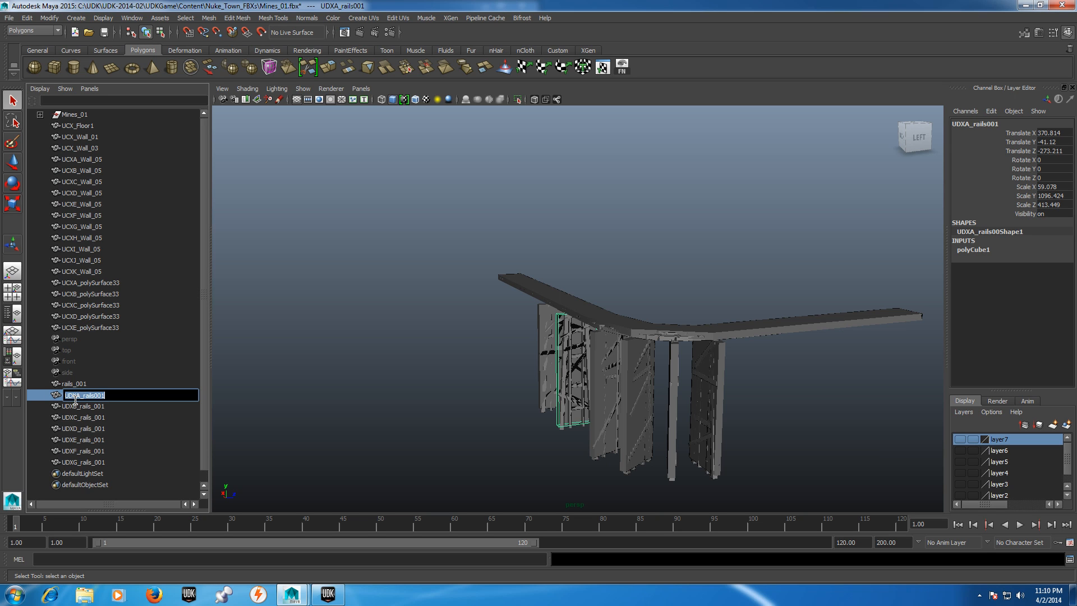
click(69, 396)
key(BackSpace)
text(C)
click(82, 417)
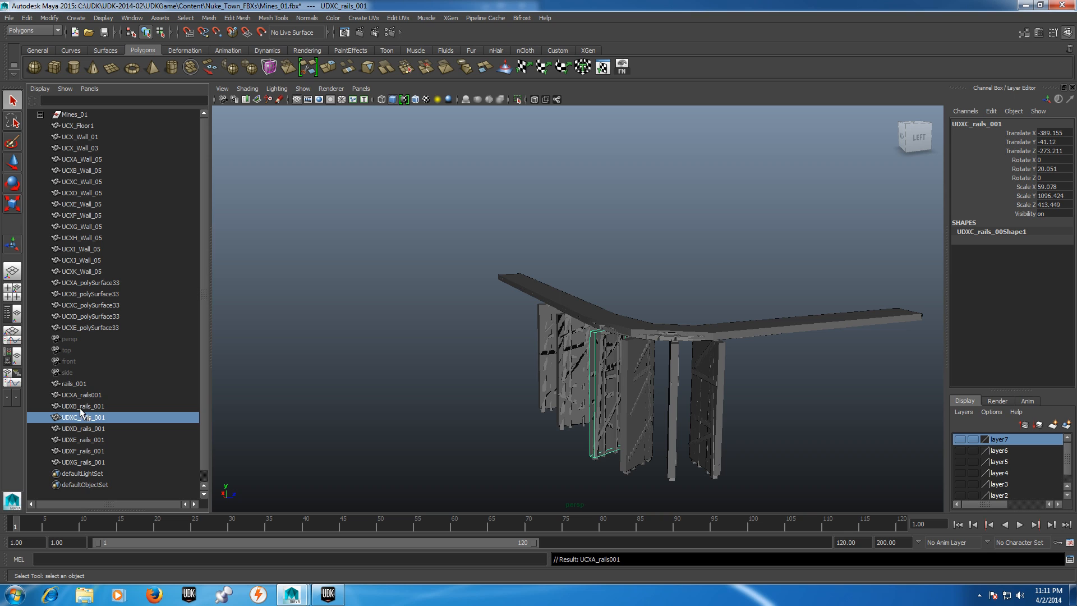
Step: Rename the collision box UDXB_rails_001 to UCXB_rails_001
double_click(80, 406)
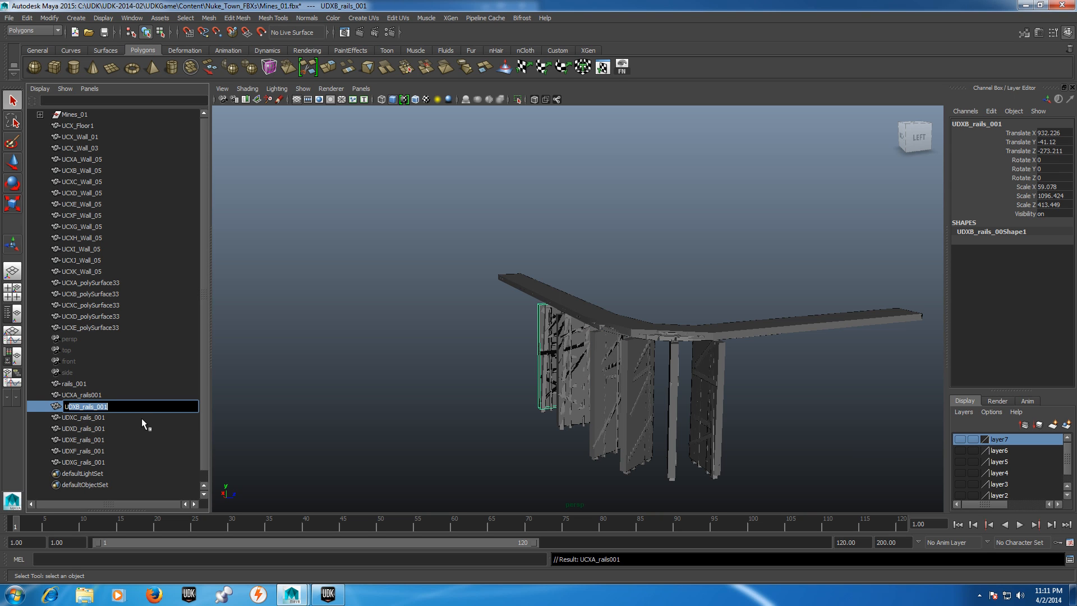
key(Left)
drag(73, 405, 259, 448)
key(Left)
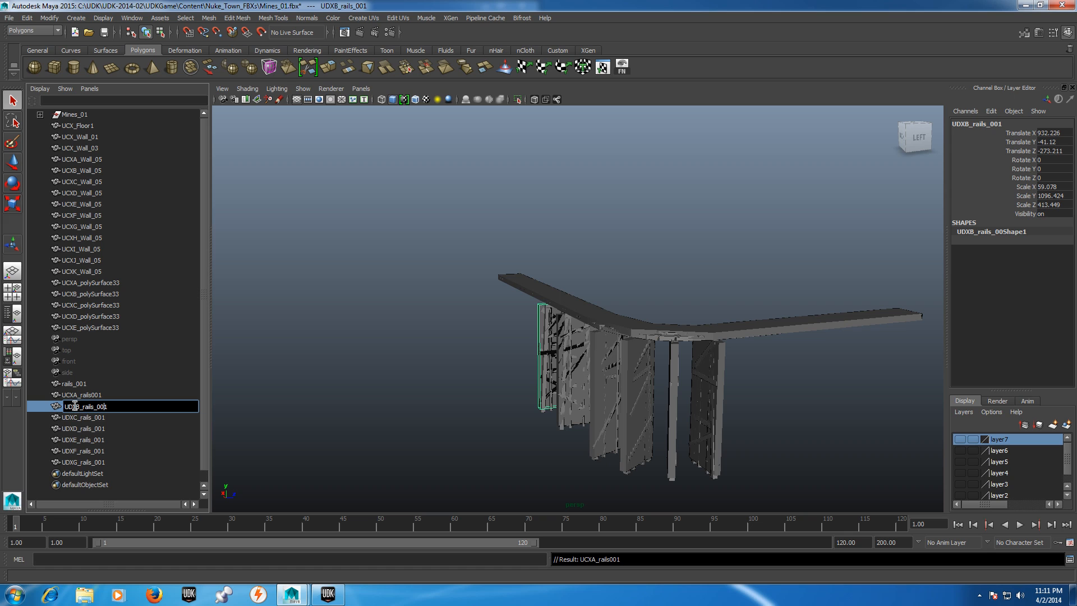
key(BackSpace)
text(C)
Step: Rename the collision box UDXC_rails_001 to UCXC_rails_001
click(89, 417)
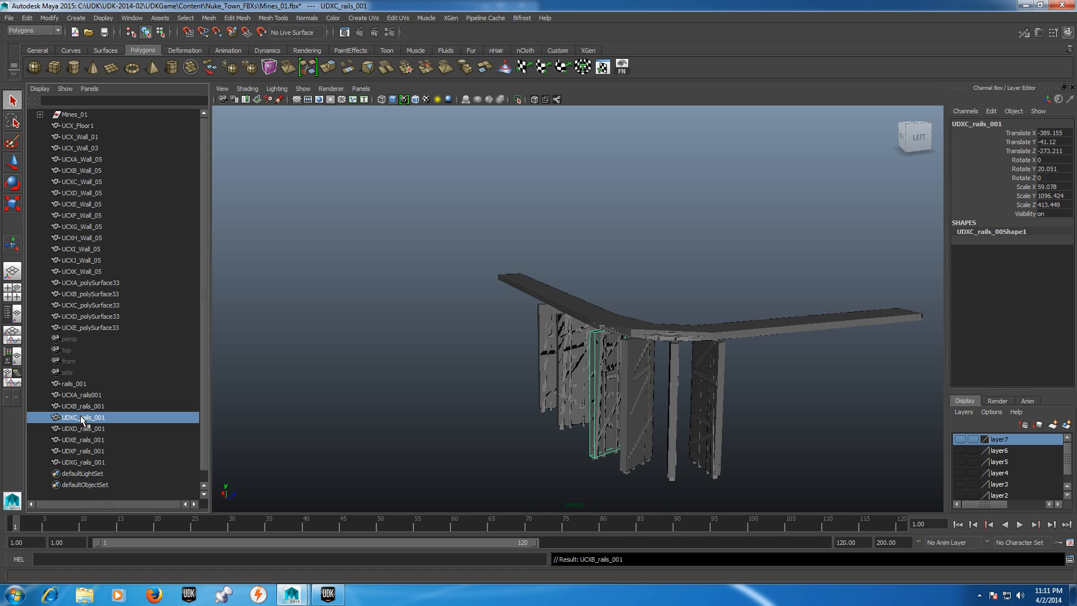
double_click(73, 419)
click(73, 417)
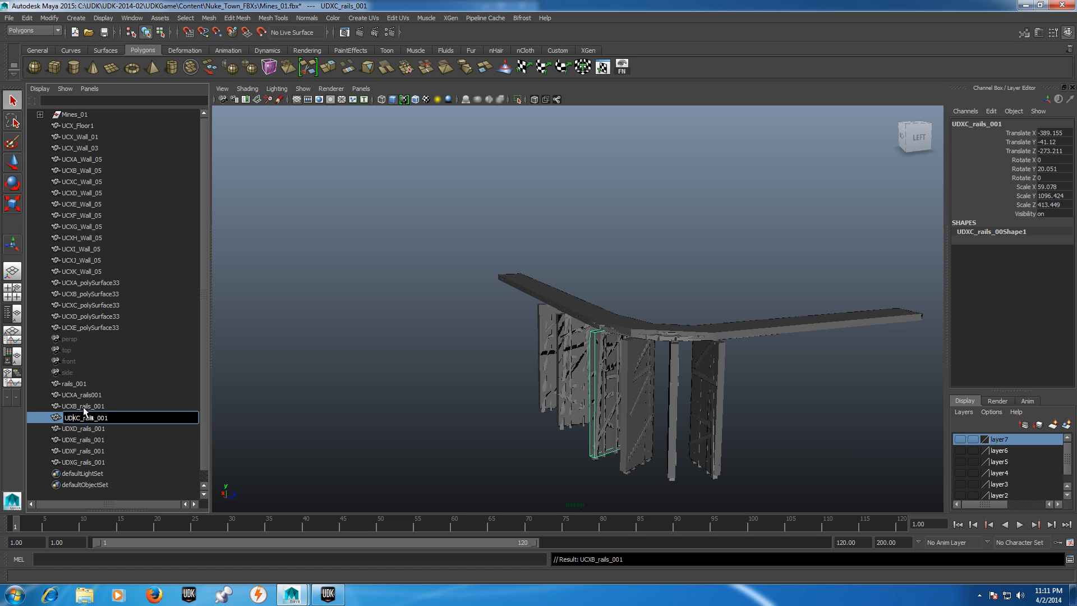
key(BackSpace)
text(C)
Step: Rename the collision box UDXD_rails_001 to UCXD_rails_001
double_click(98, 430)
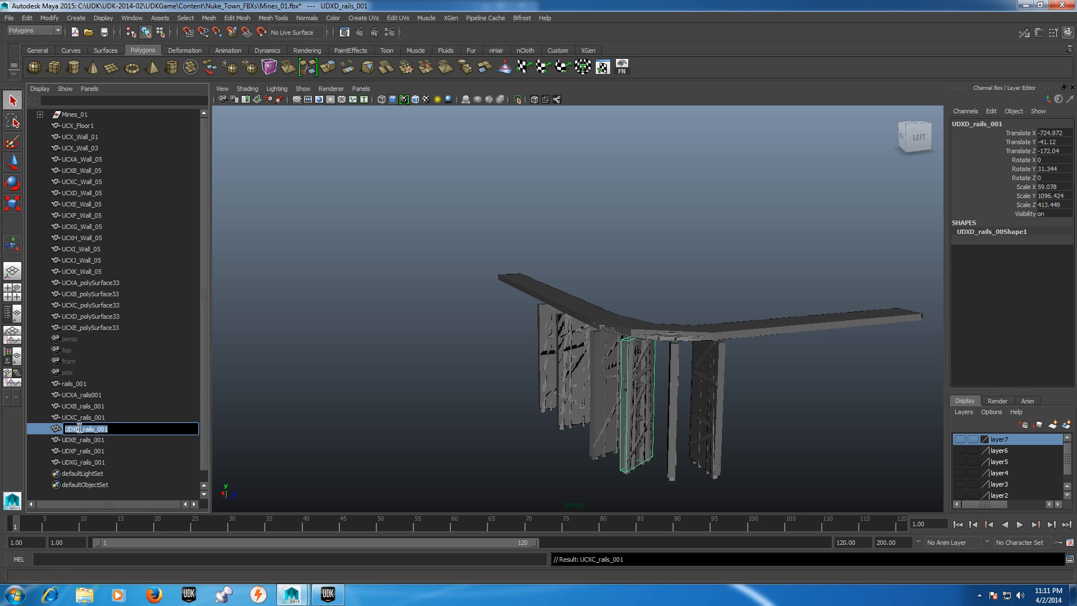
click(74, 428)
key(BackSpace)
text(C)
Step: Rename the collision box UDXE_rails_001 to UCXE_rails_001
double_click(71, 441)
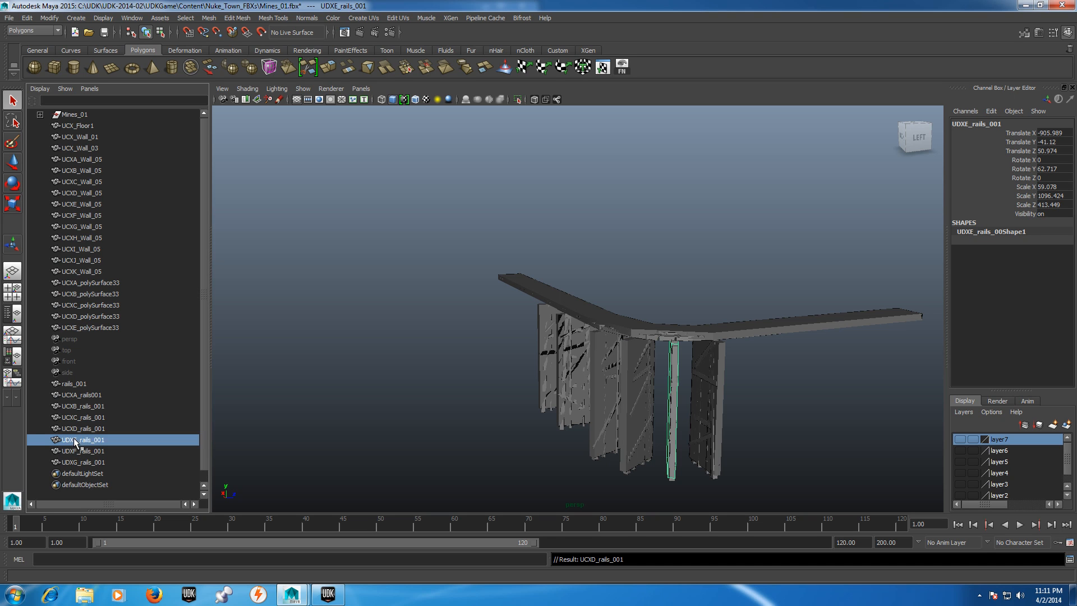
click(73, 441)
key(BackSpace)
text(C)
key(Return)
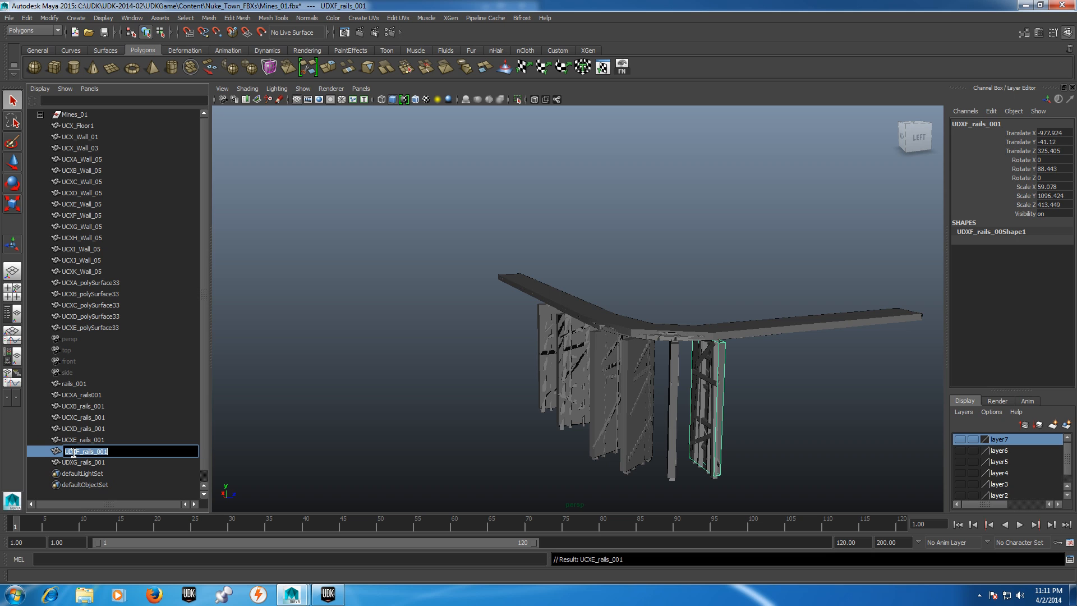
Step: Rename the collision box UDXF_rails_001 to UCXF_rails_001
click(102, 462)
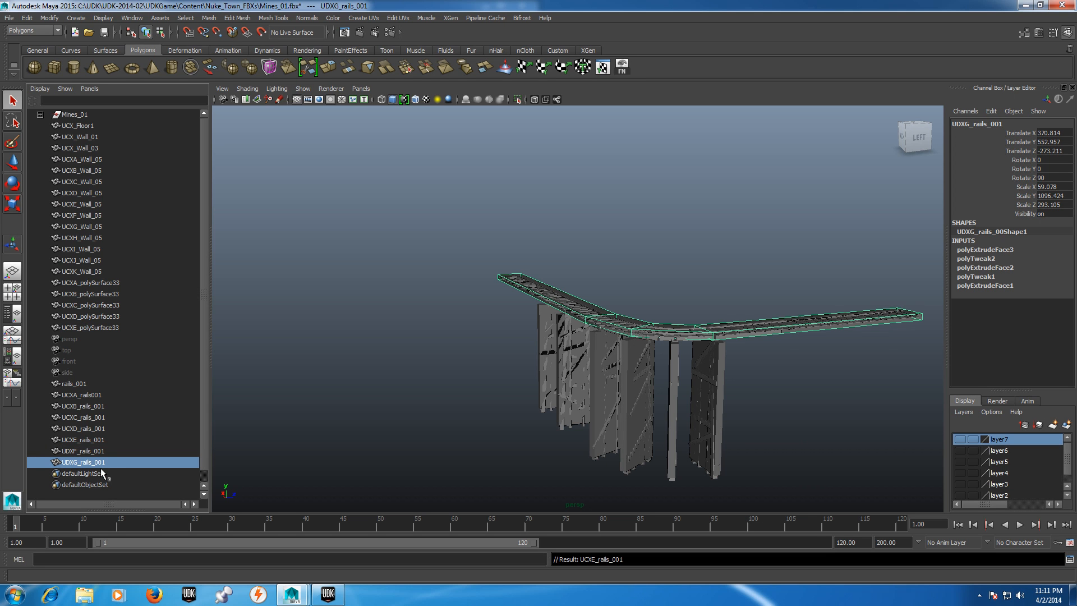
double_click(71, 451)
click(86, 451)
key(BackSpace)
text(C)
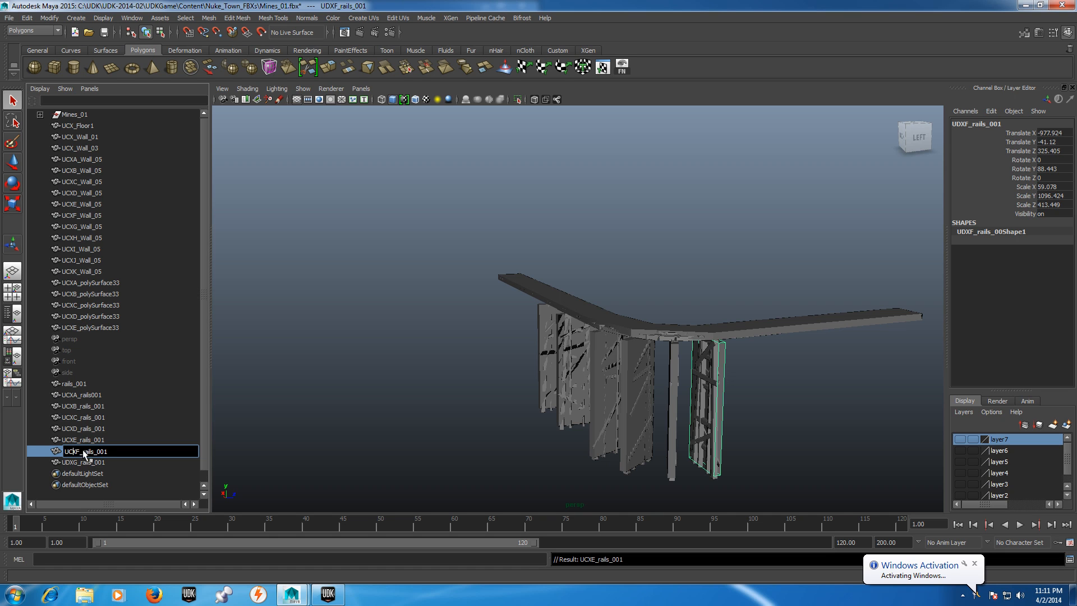
Step: Rename the track-bed collision mesh UDXG_rails_001 to UCXG_rails_001
click(71, 462)
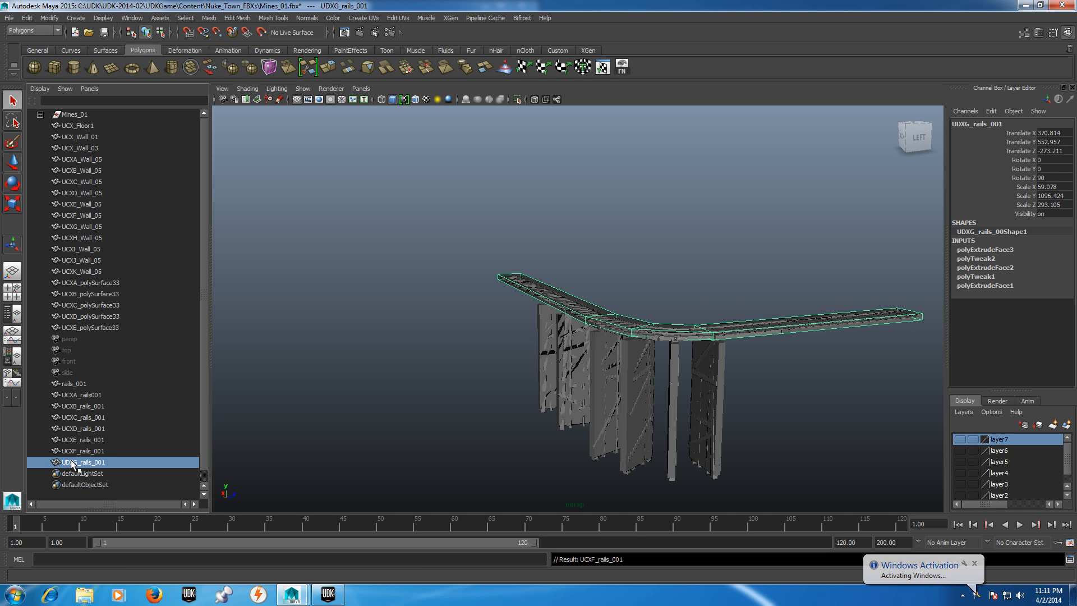
double_click(72, 462)
click(71, 463)
key(BackSpace)
text(C)
key(Return)
Step: Export the whole scene as FBX to the Nuke_Town_FBXs folder, overwriting Mines_01.fbx
click(110, 406)
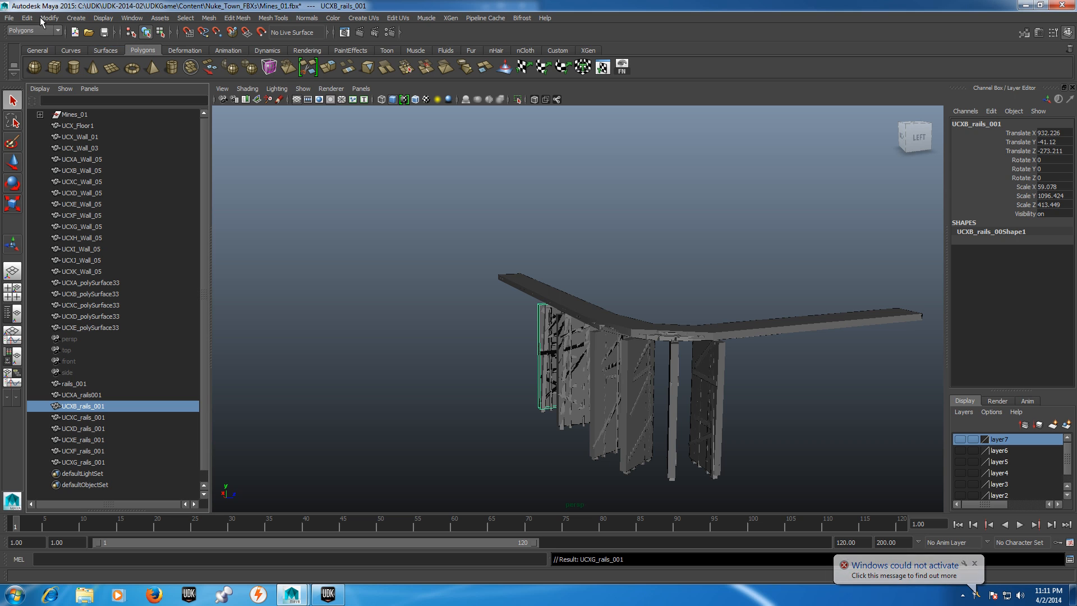
click(9, 17)
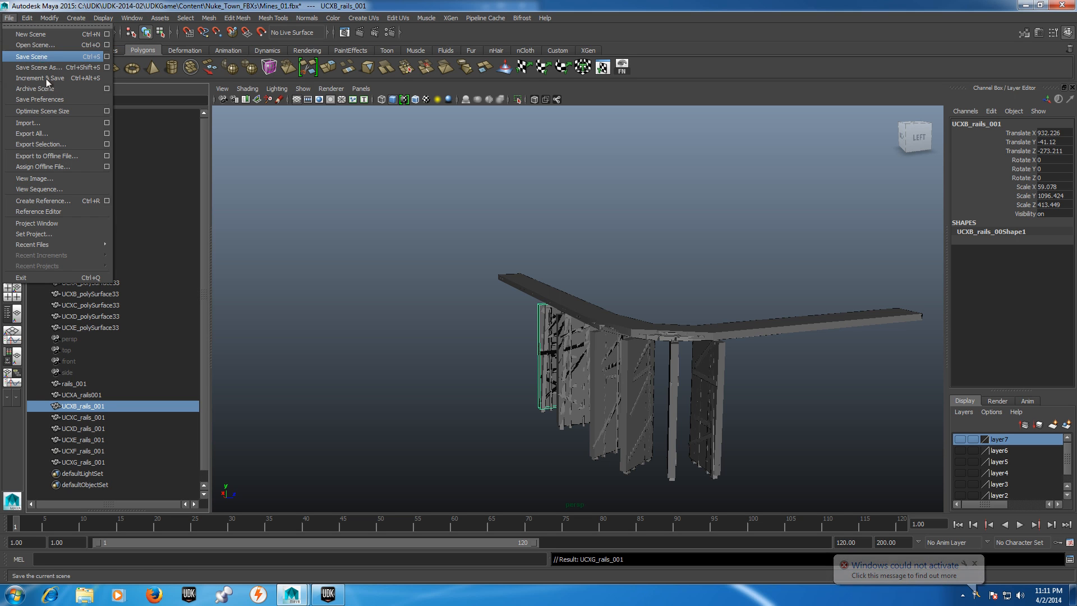
click(59, 134)
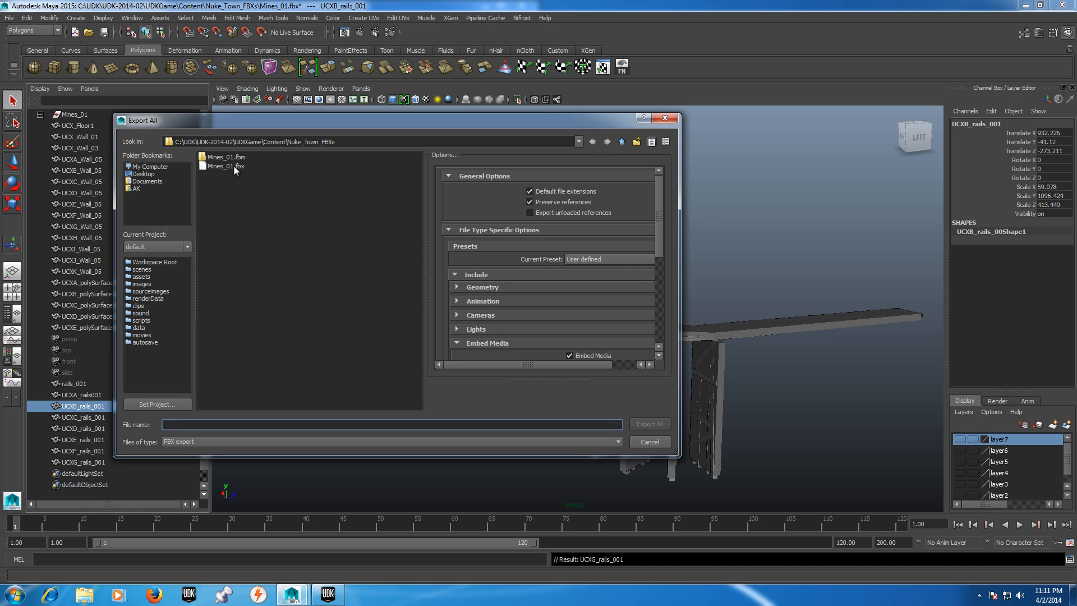
double_click(233, 166)
click(379, 302)
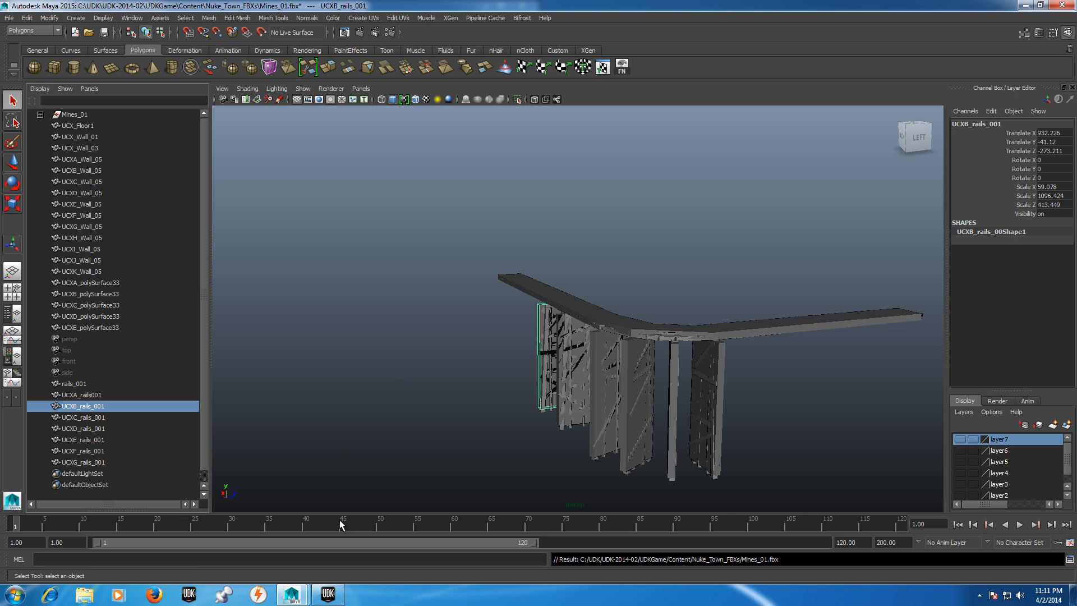
Step: Switch to UDK and import Mines_01.fbx as static meshes into package Mines_01, overwriting the existing collision data
click(331, 596)
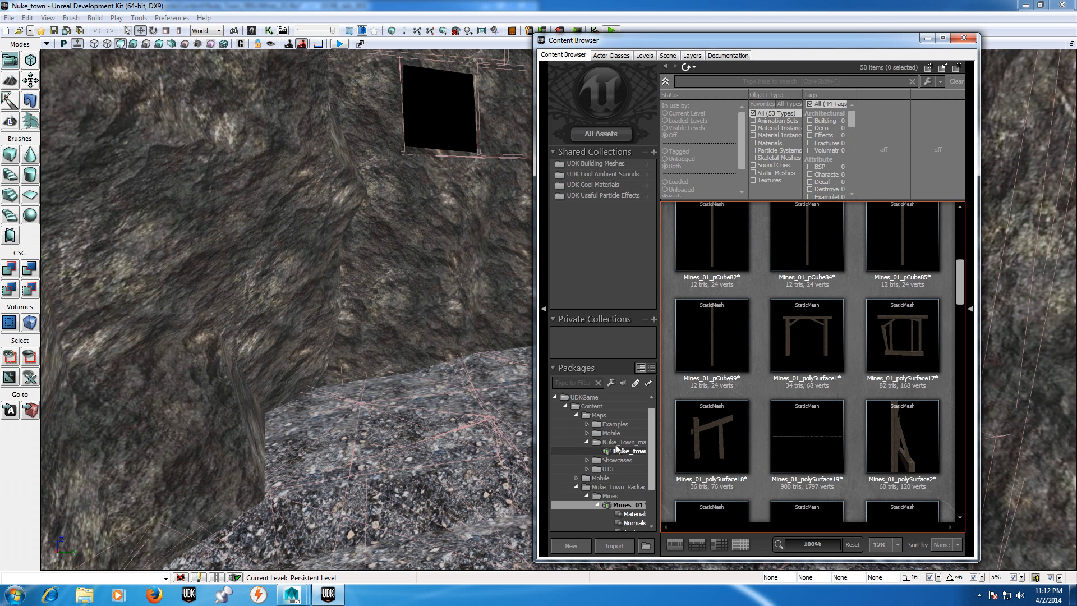
click(621, 545)
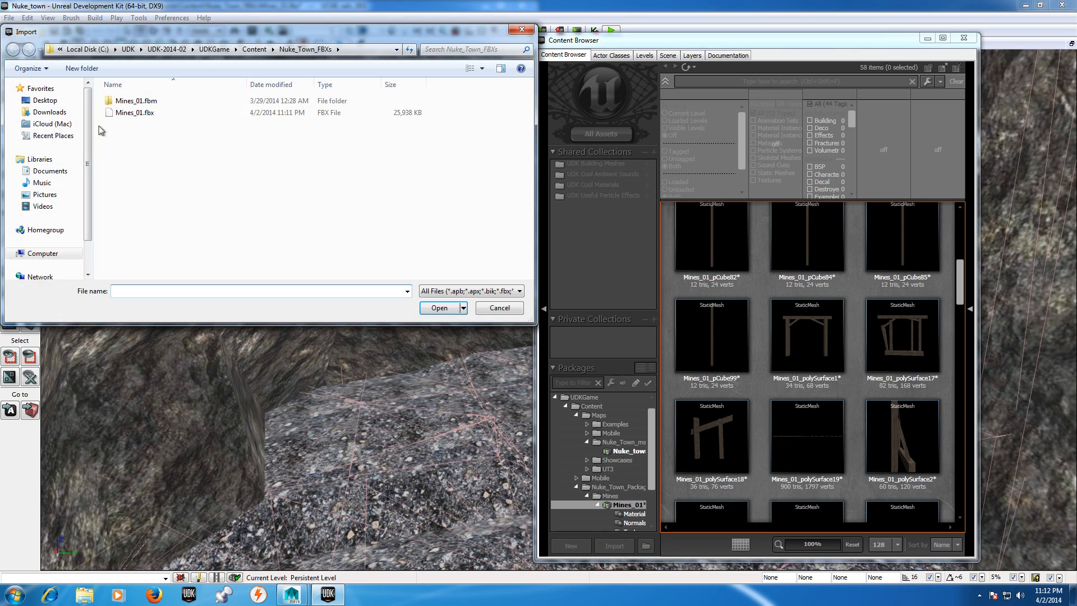
double_click(143, 115)
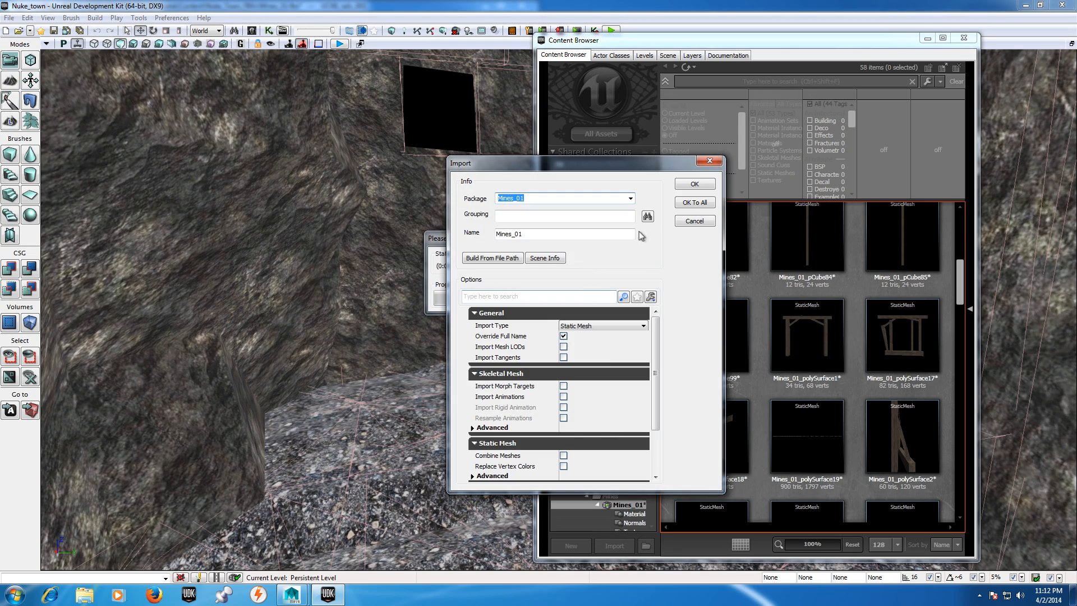
click(688, 203)
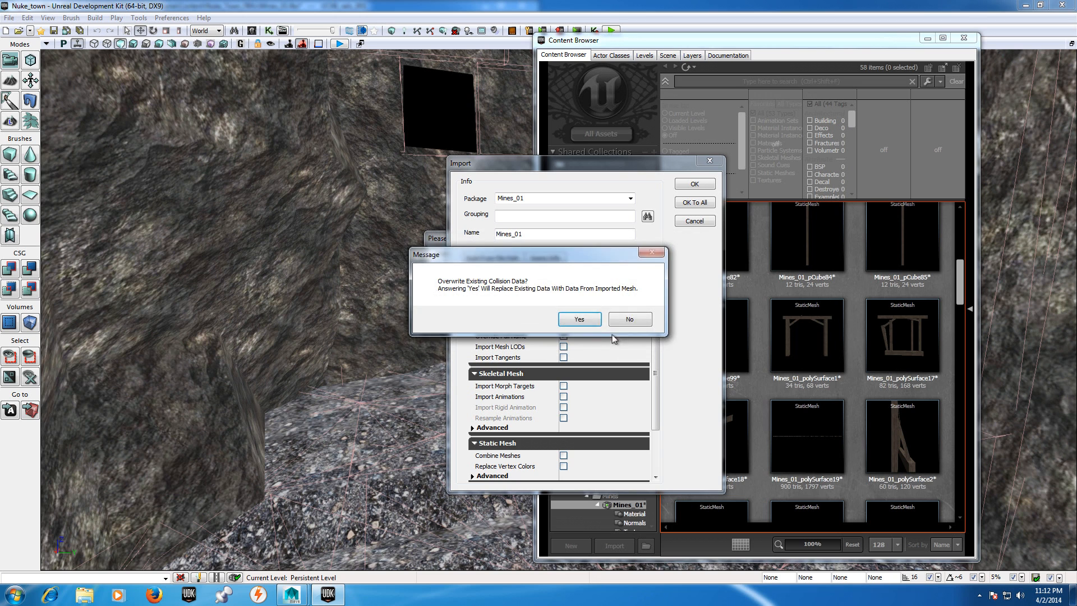
click(591, 323)
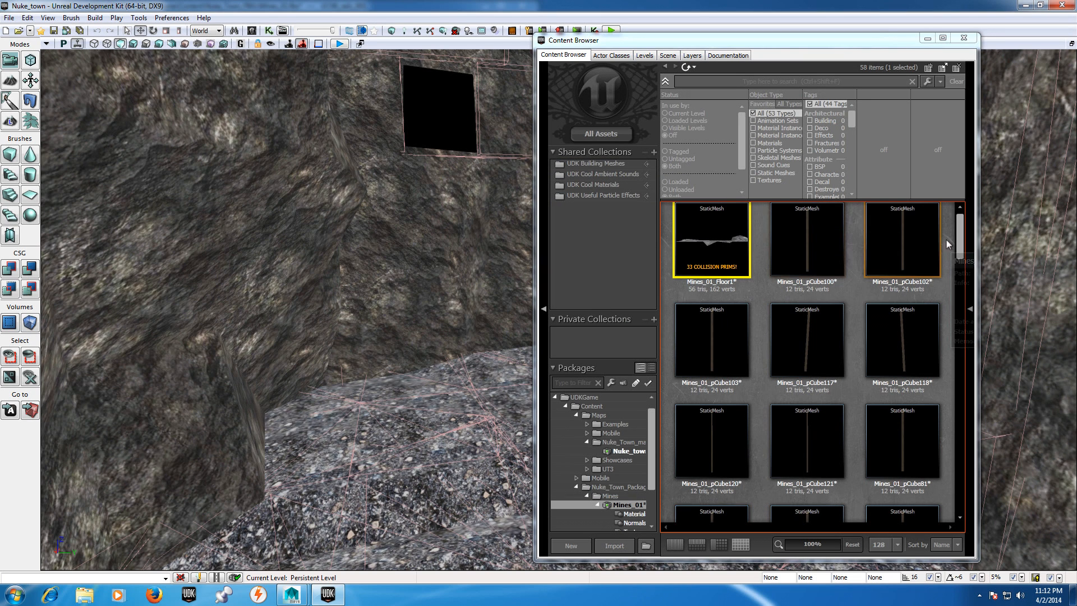
Step: Open Mines_01_rails_001 in the Static Mesh Editor, show its collision and examine the rail bridge
drag(958, 240, 940, 377)
double_click(718, 439)
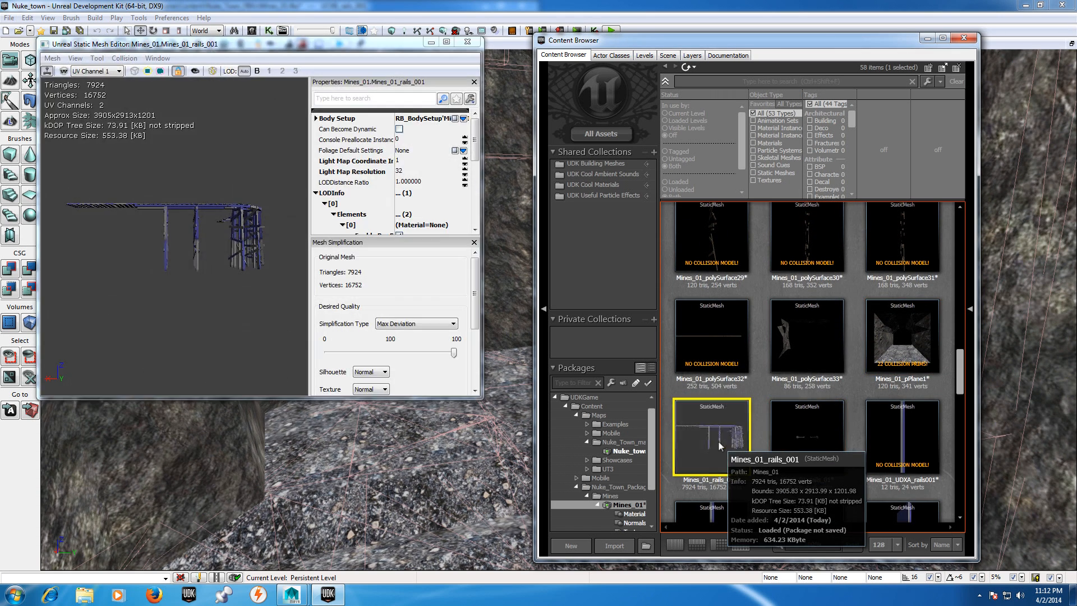
click(161, 71)
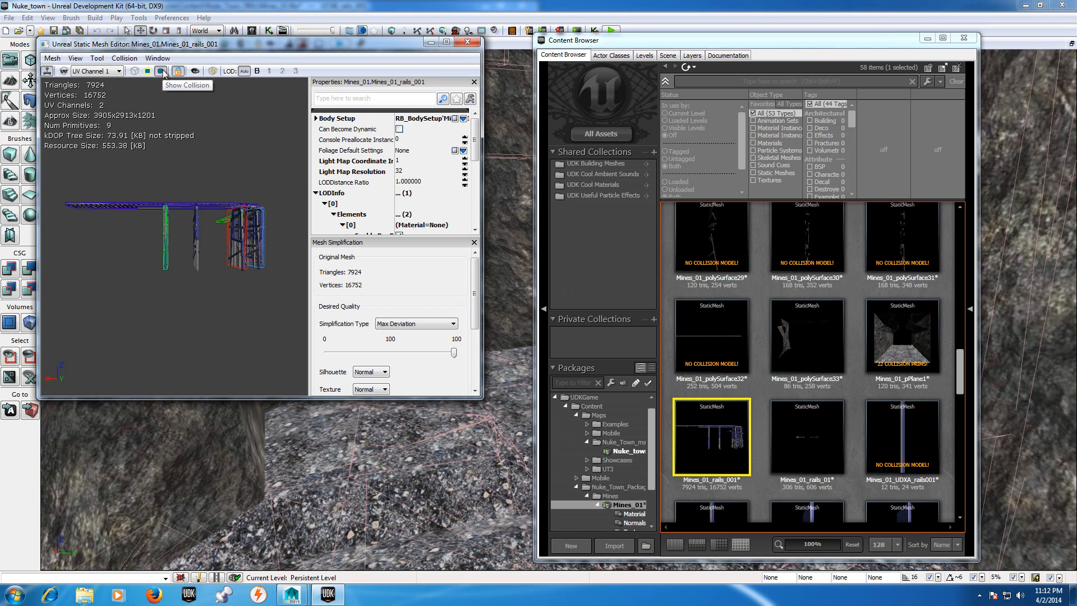
drag(233, 287, 200, 272)
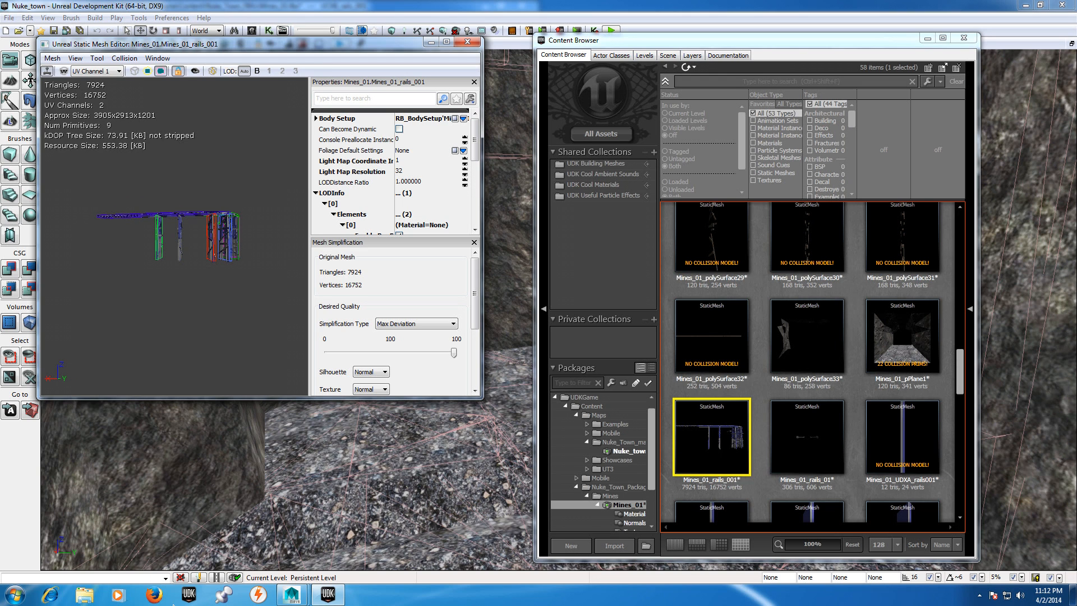
Step: Compare the UCXA_rails001 collision box in Maya with the collision on Mines_01_rails_001 in UDK
mouse_move(291, 593)
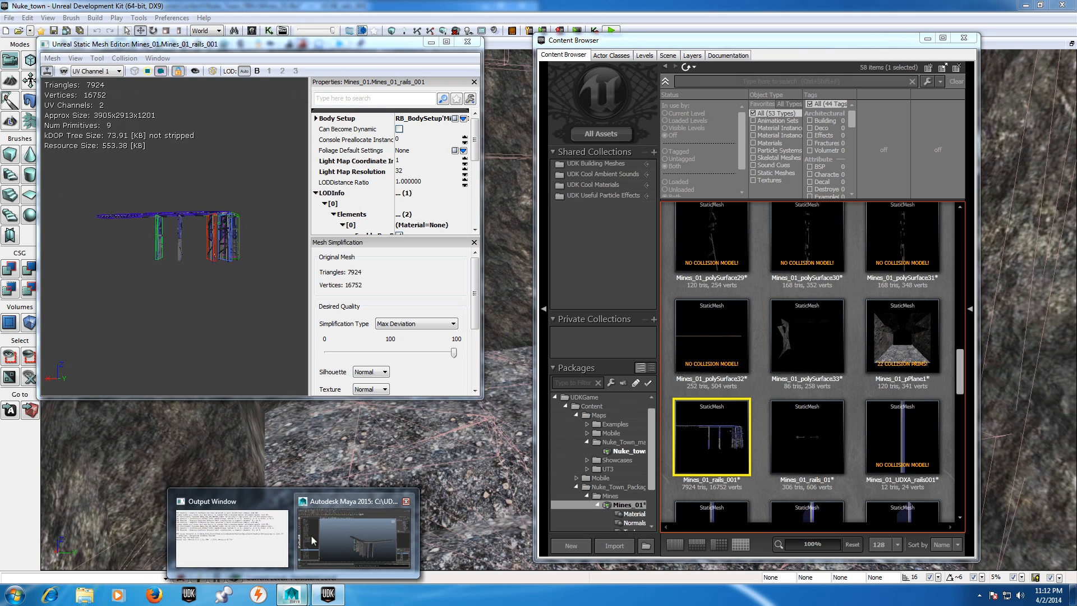
click(359, 535)
click(578, 344)
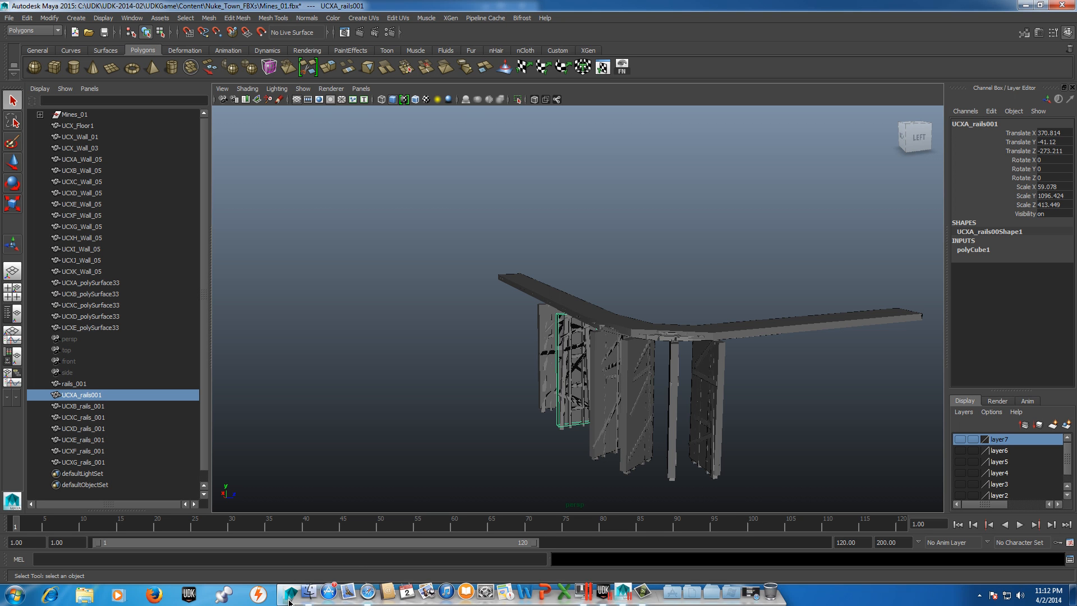
mouse_move(291, 594)
click(329, 594)
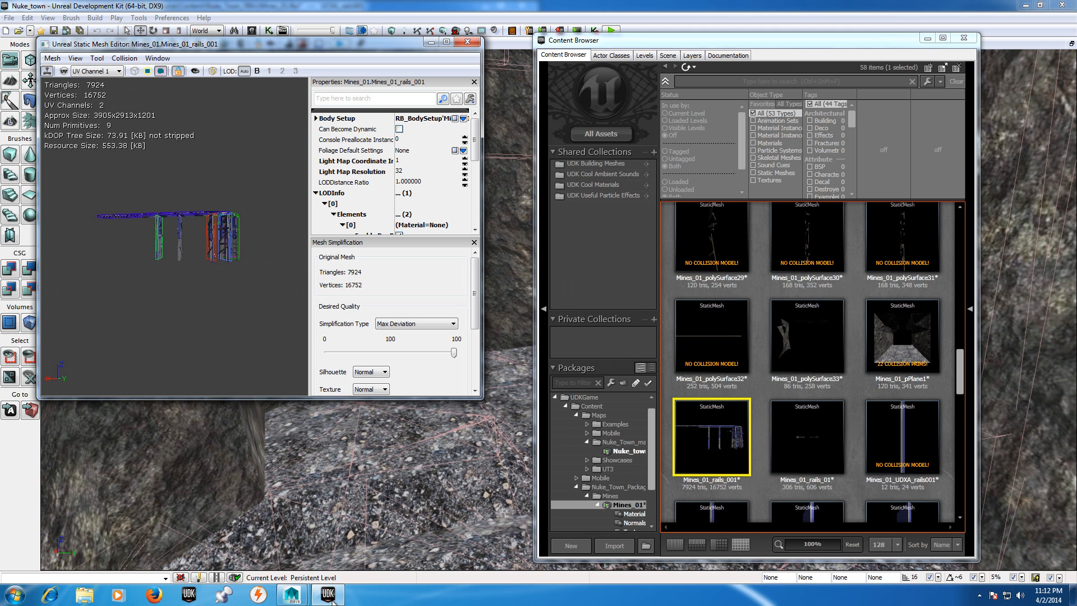
drag(180, 241, 186, 241)
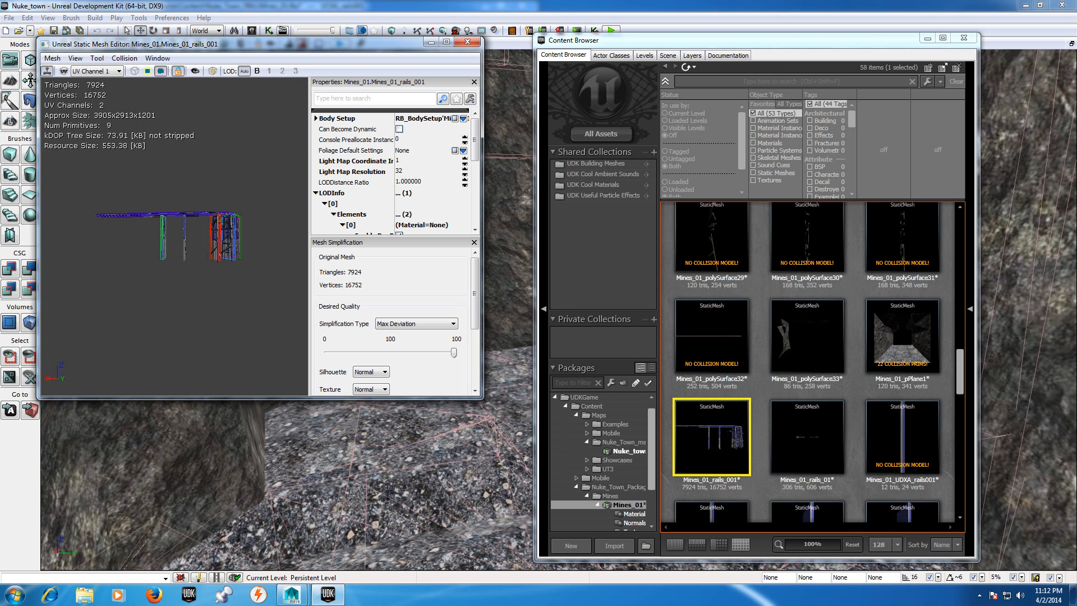
Step: Close the Static Mesh Editor, place Mines_01_rails_001 in the mine level and raise it so its supports stand on the floor
click(467, 42)
drag(697, 422, 468, 432)
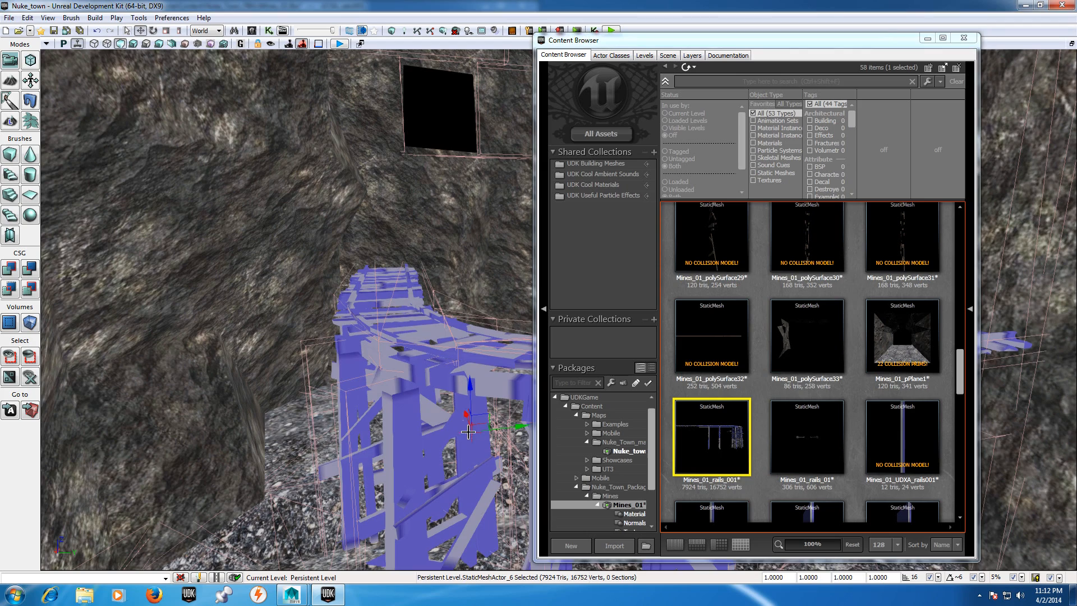
click(927, 38)
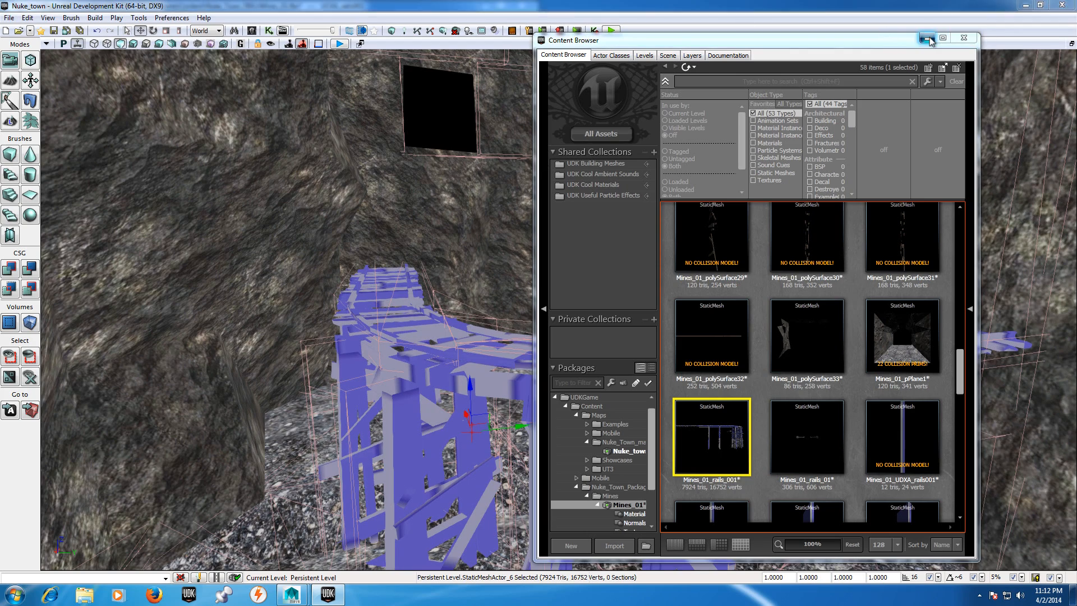
right_drag(559, 309, 211, 340)
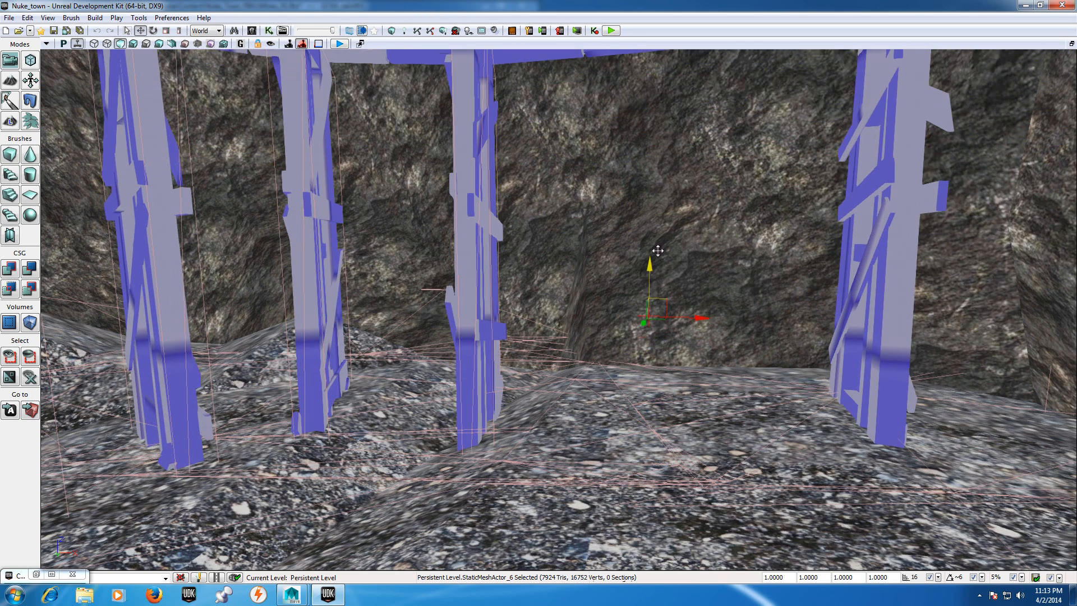
drag(700, 116, 738, 3)
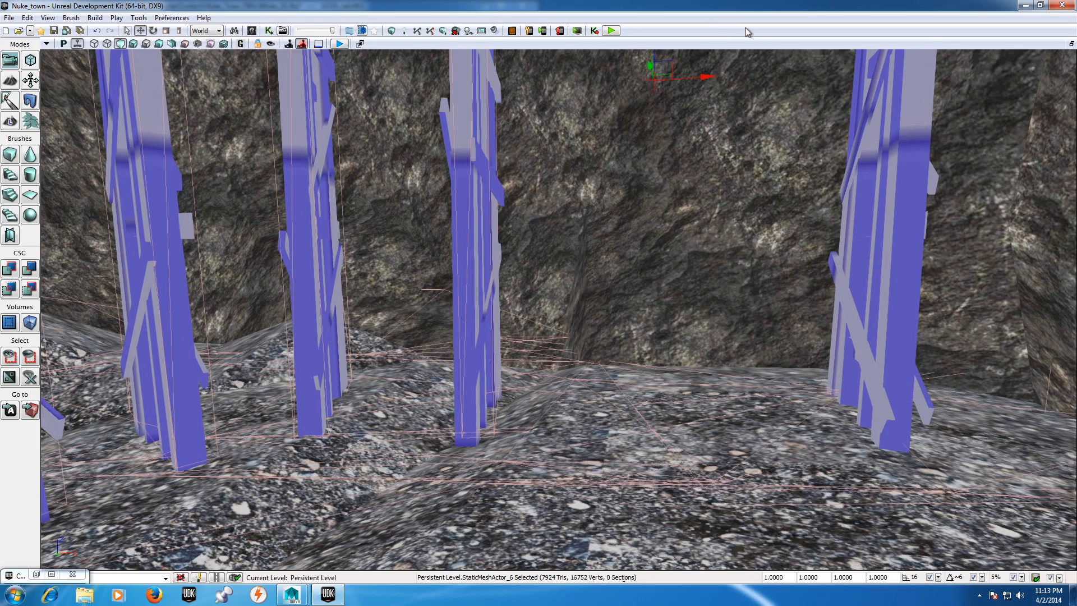
Step: Move the rail bridge horizontally within the mine so its track ends line up with the two tunnel openings
right_drag(682, 285, 246, 286)
right_drag(807, 190, 819, 194)
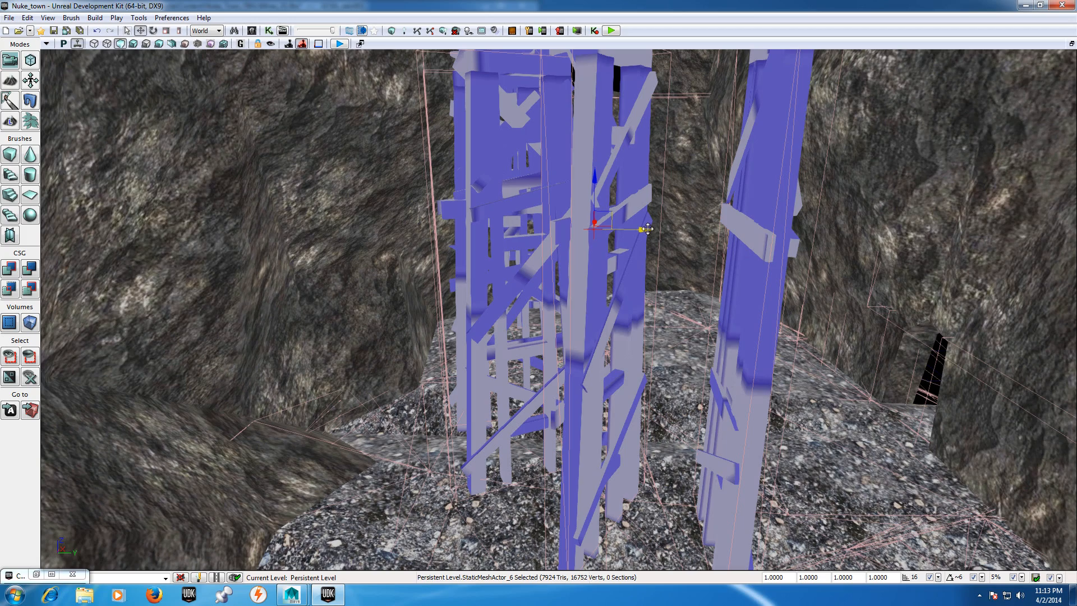
right_drag(647, 228, 841, 225)
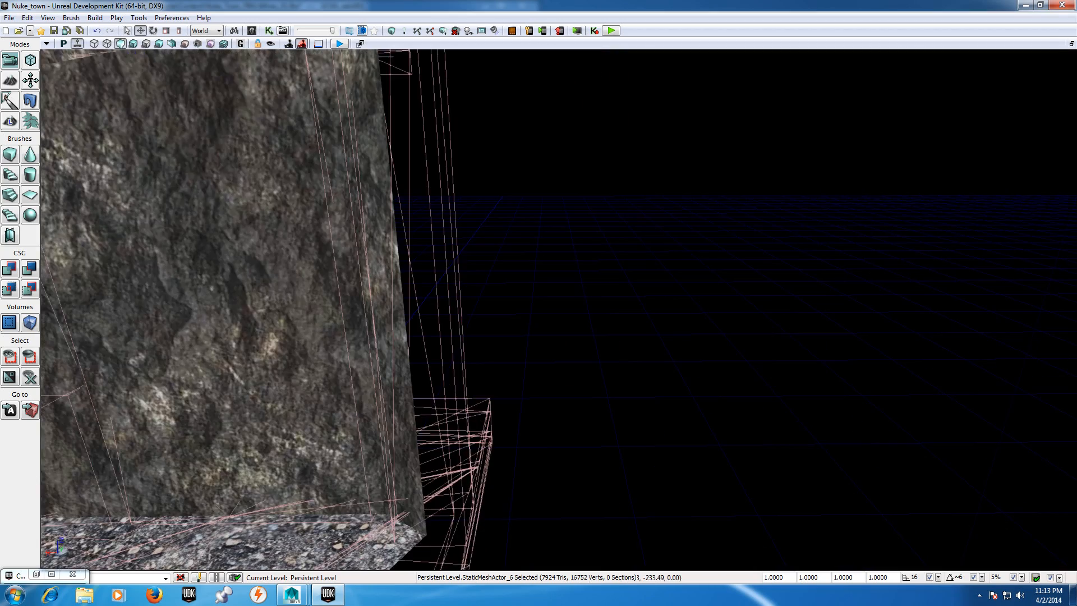
right_drag(511, 238, 469, 319)
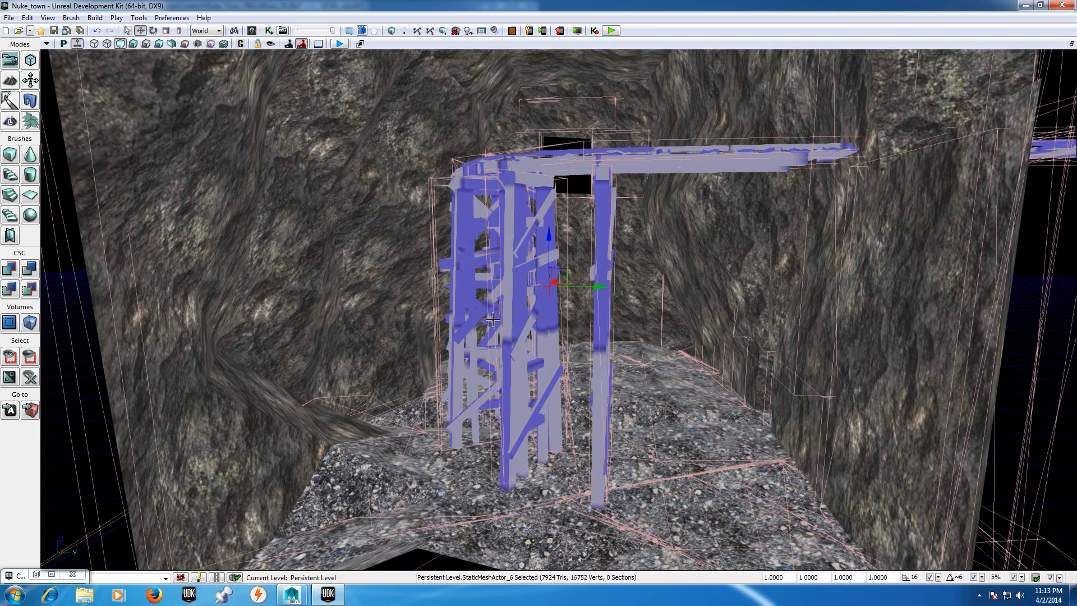
drag(598, 286, 635, 287)
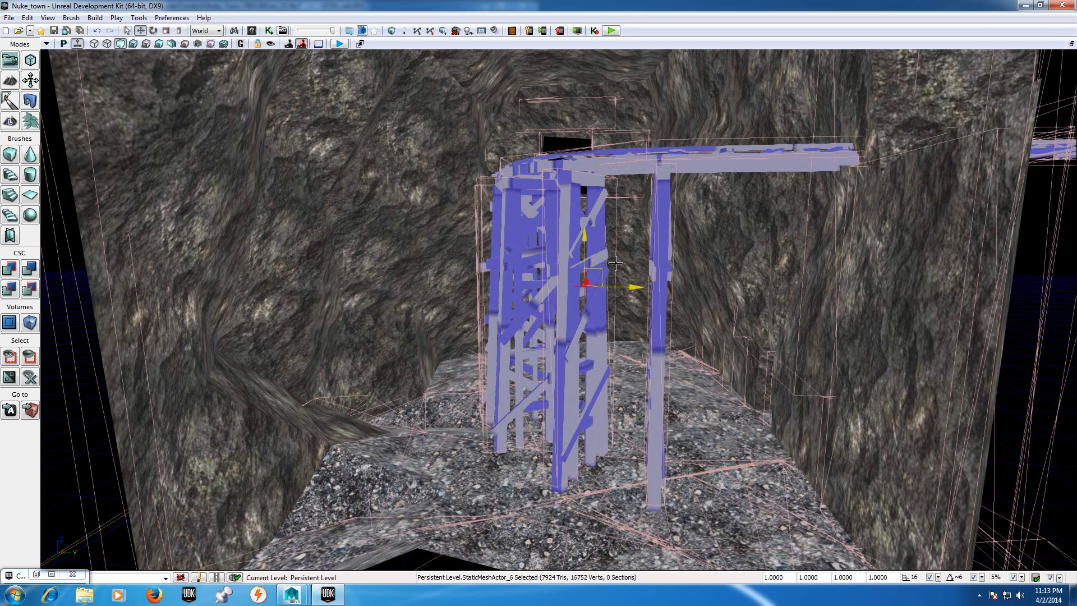
right_drag(225, 286, 169, 213)
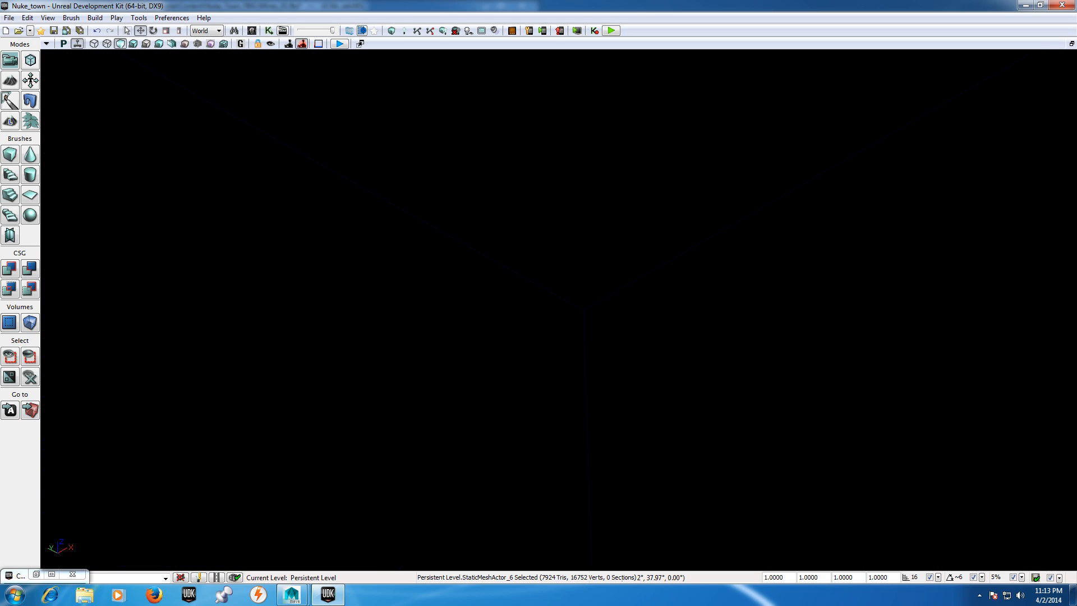
right_drag(538, 309, 360, 226)
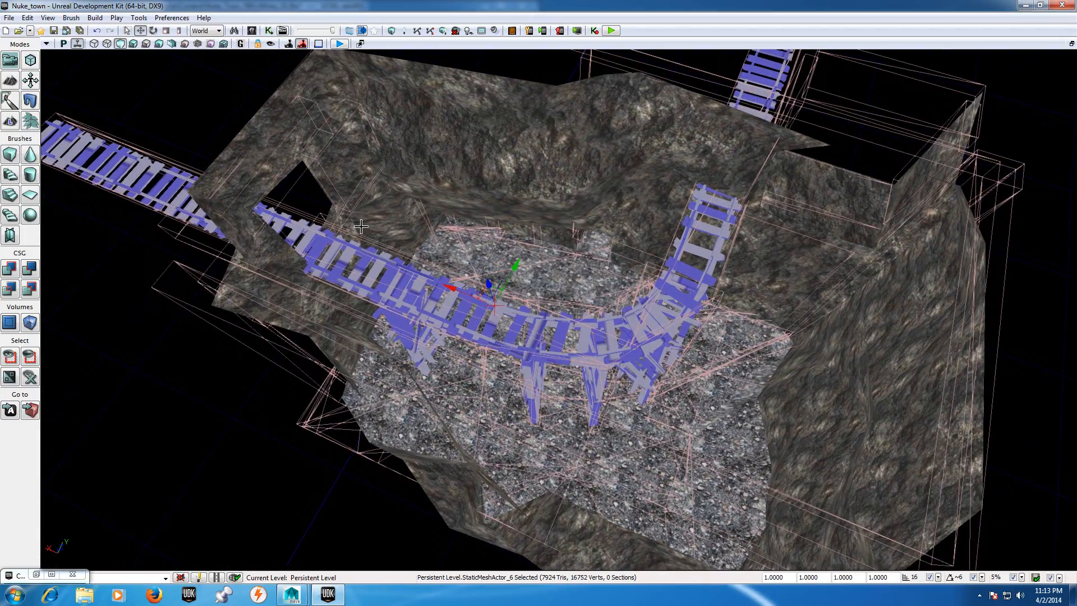
drag(451, 287, 530, 336)
drag(601, 300, 611, 289)
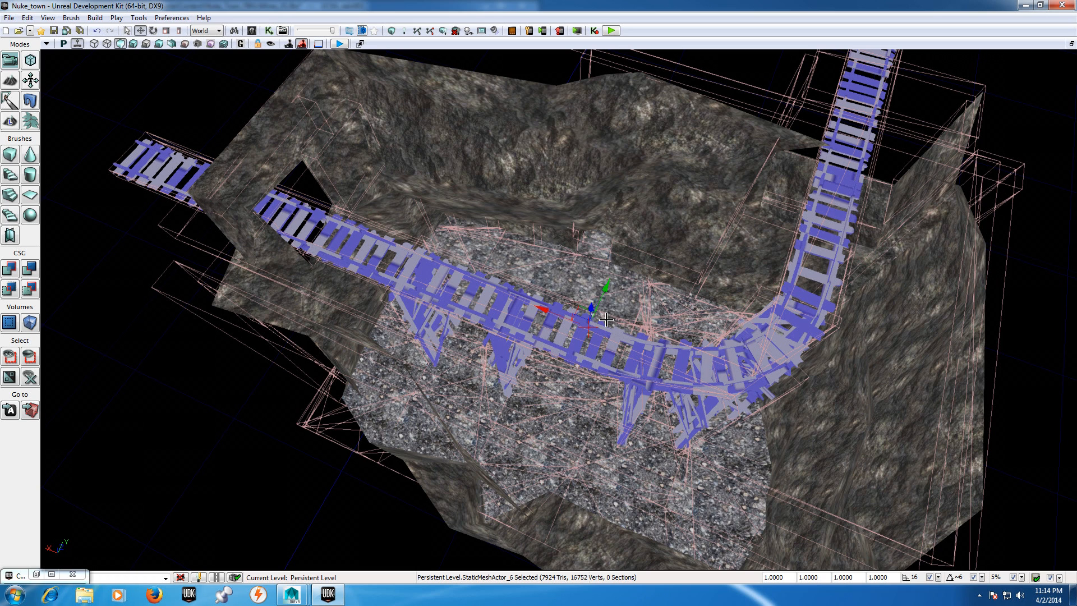
Step: Clear the selection in the level and inspect the placed rail bridge's supports up close
right_click(619, 258)
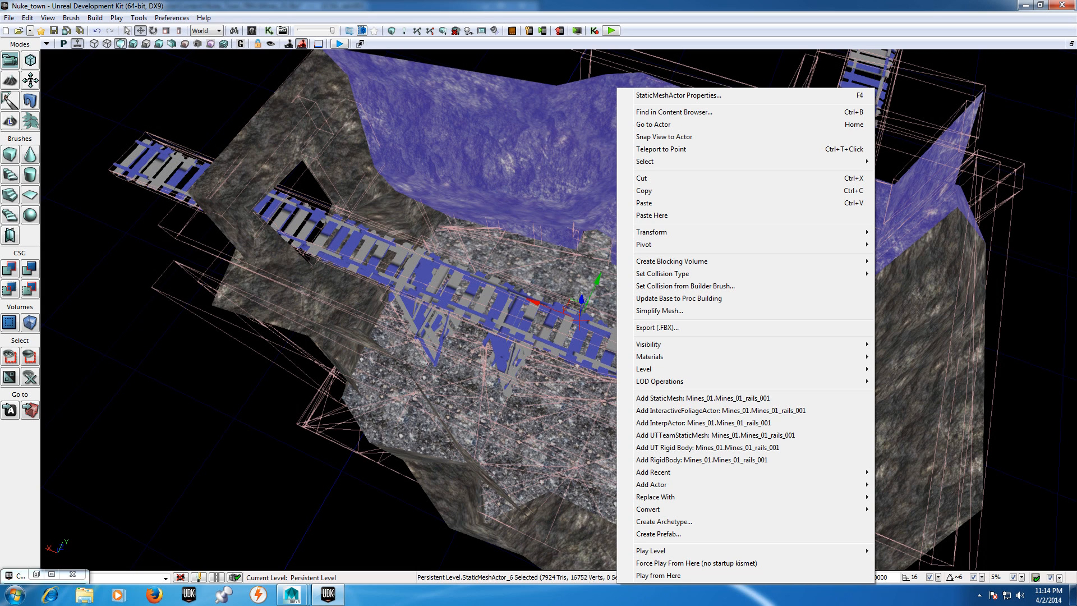
click(616, 260)
right_click(626, 252)
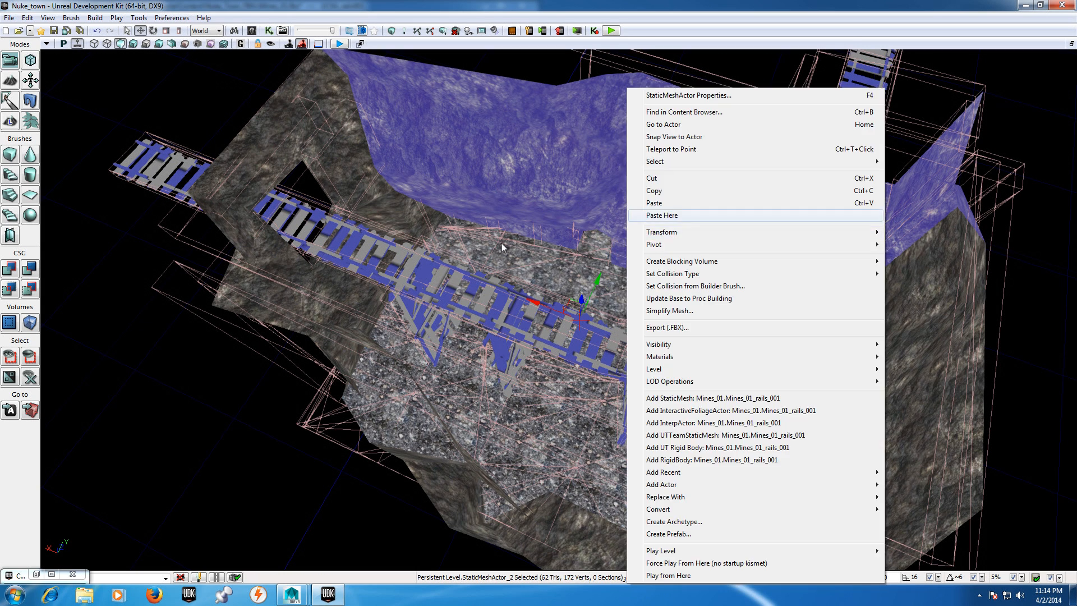
click(224, 90)
right_drag(430, 334, 360, 339)
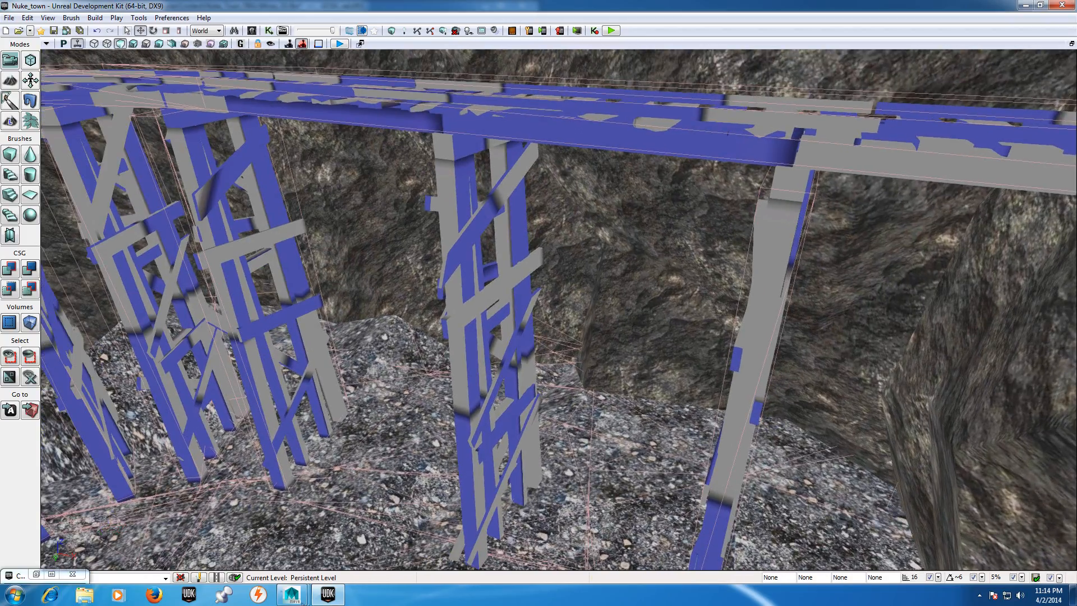
Step: Switch to the Mines_01.fbx scene in Maya
mouse_move(288, 596)
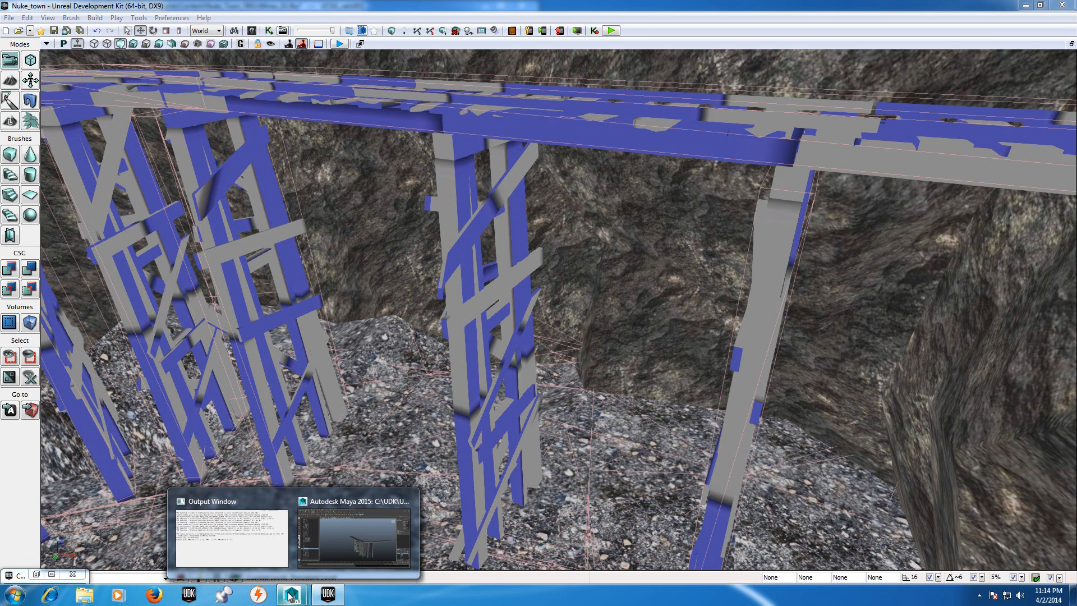
click(339, 530)
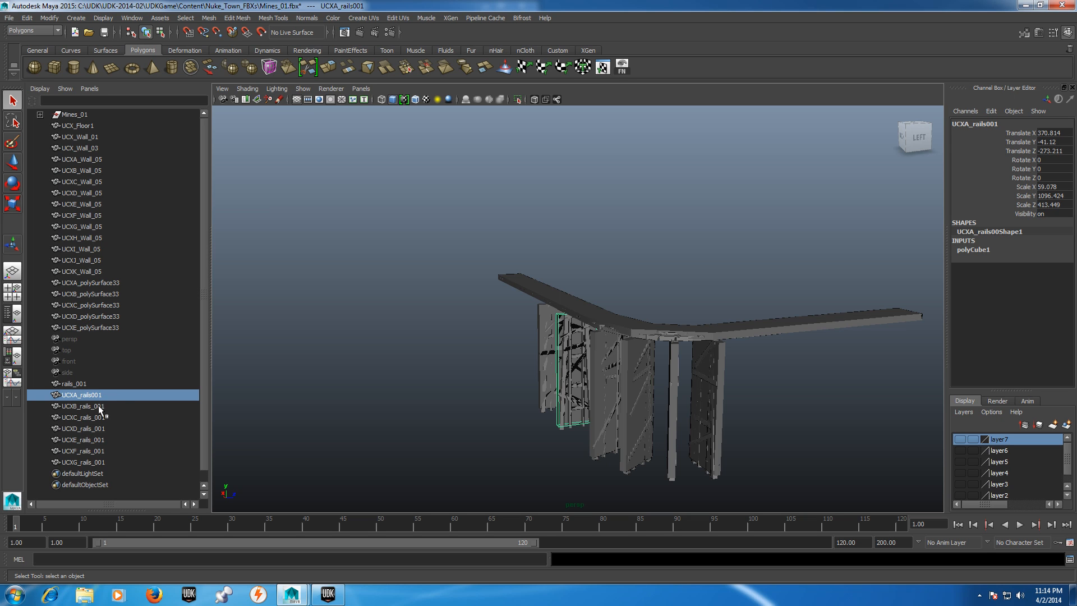
Step: Try renaming the UCXB_rails_001 collision box as UCXB_rails001, leaving UCXC_rails_001 with its underscore
double_click(92, 407)
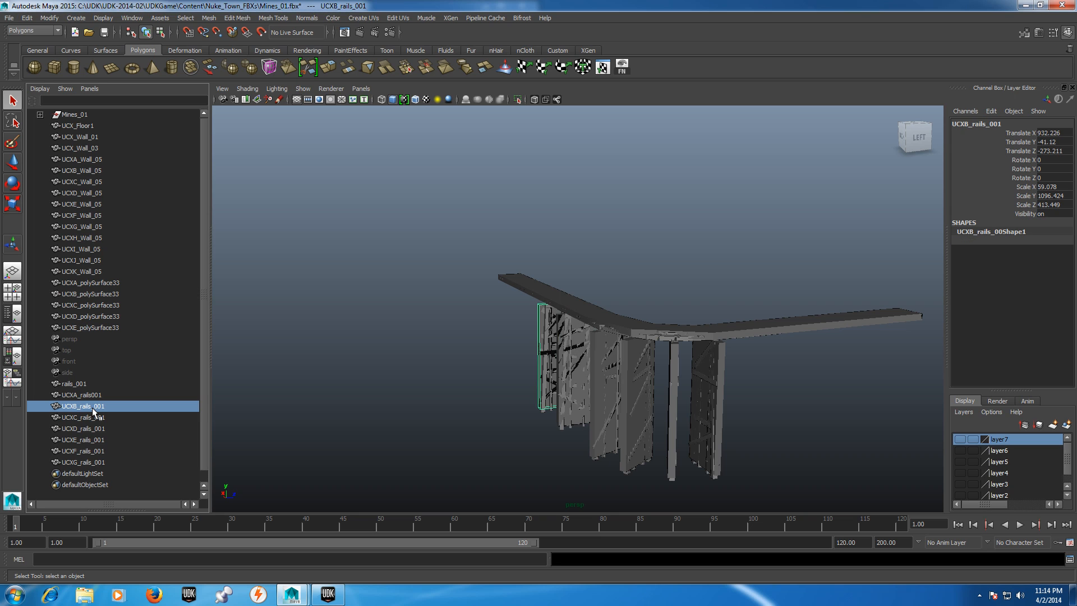
click(97, 408)
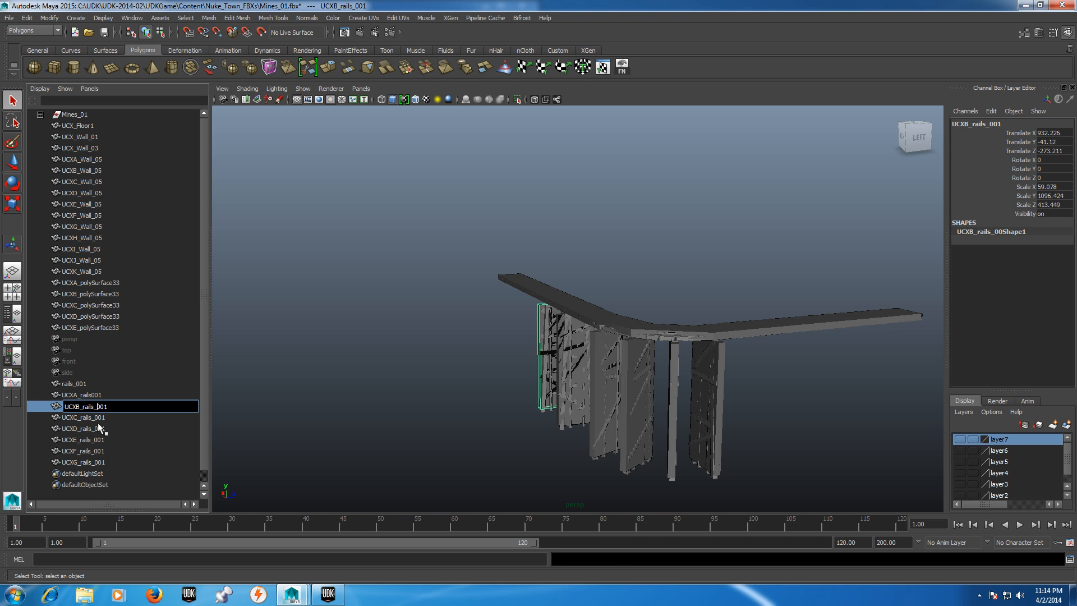
double_click(95, 418)
click(96, 418)
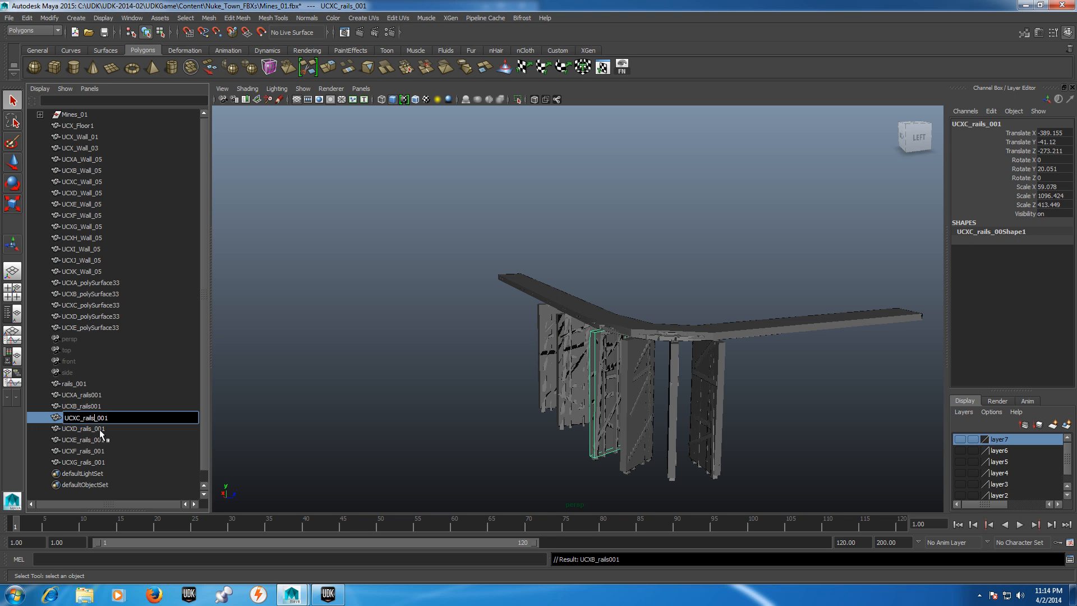
key(Right)
text(_)
Step: Restore the second rail collision box's name to UCXB_rails_001
click(97, 406)
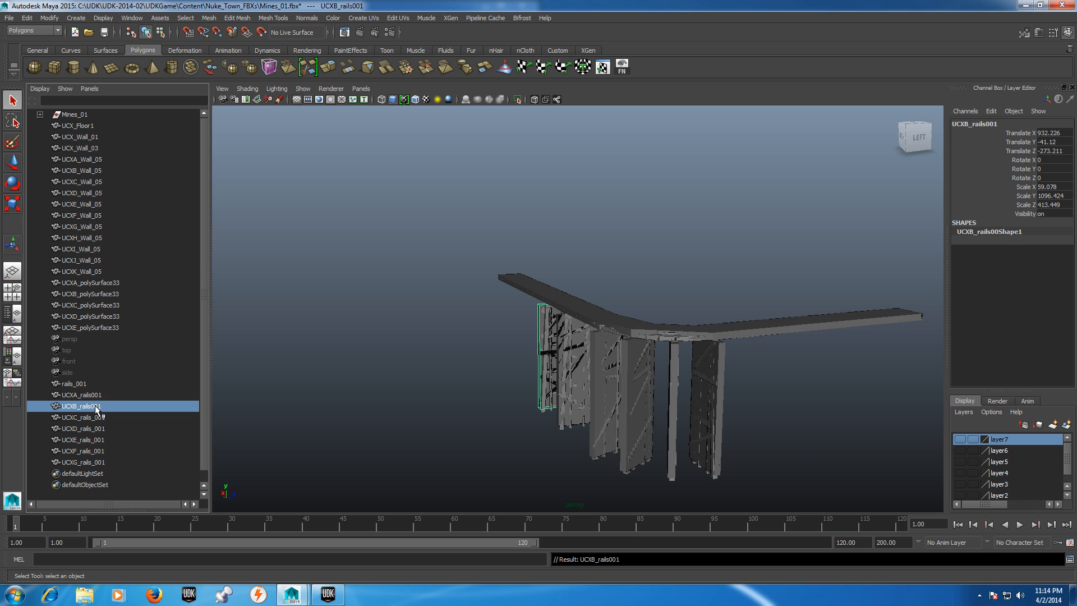
double_click(92, 407)
click(97, 406)
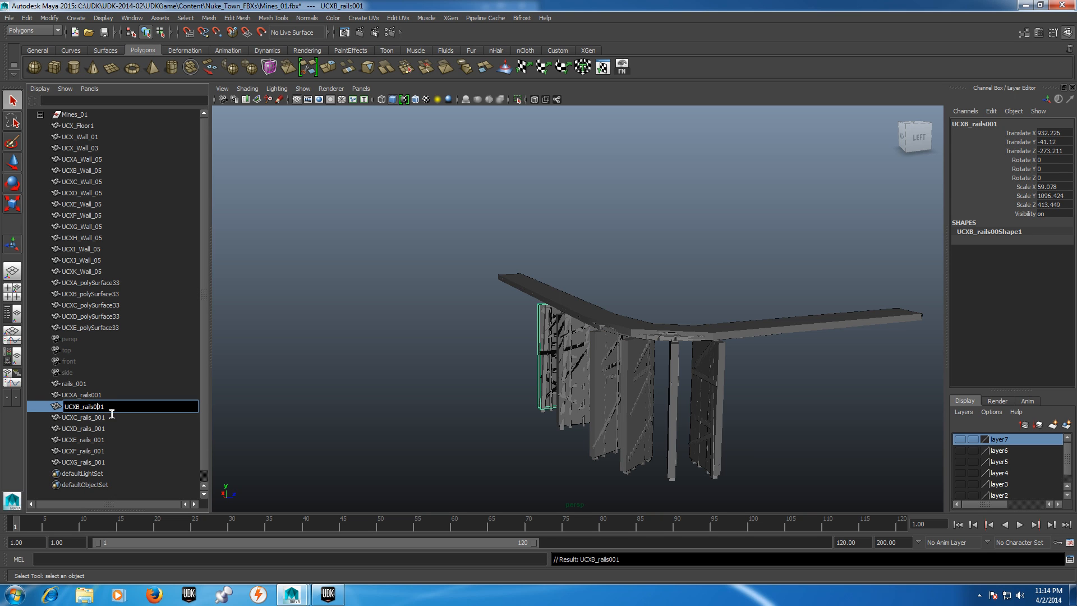
text(_)
Step: Rename the UCXA_rails001 collision box as UCXA_rails_001 to match the rails_001 mesh name
click(95, 396)
double_click(95, 395)
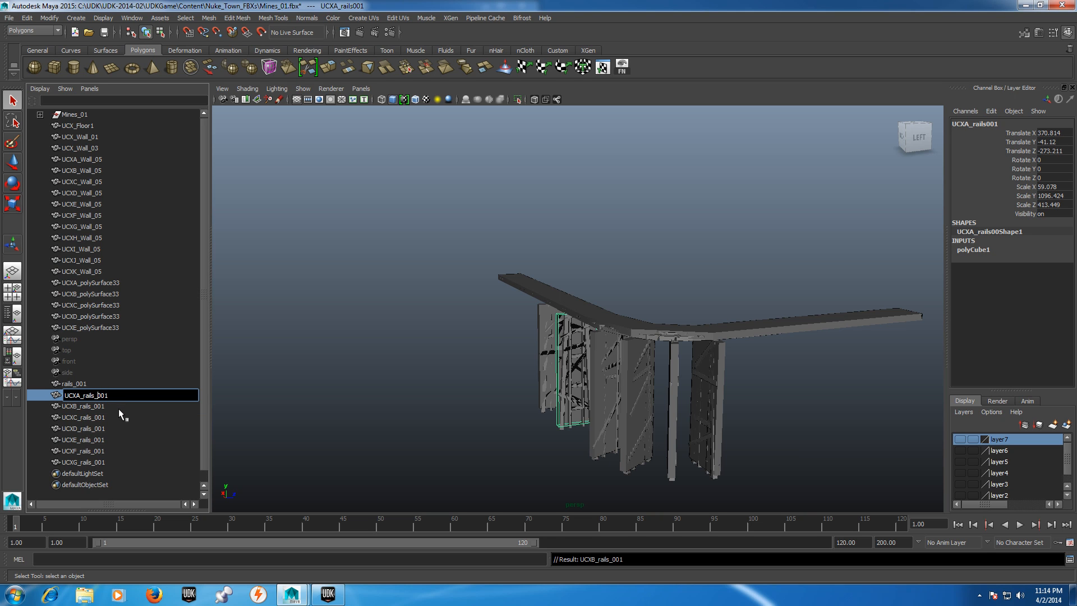
click(109, 427)
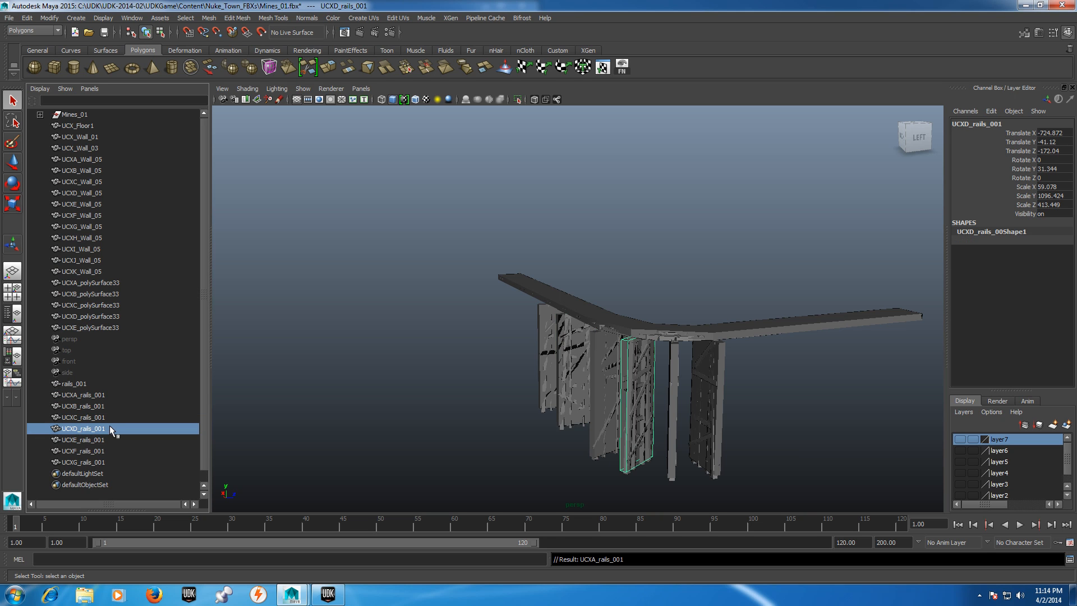
Step: Export the whole scene as FBX to Nuke_Town_FBXs, overwriting the existing Mines_01.fbx
click(27, 18)
click(60, 130)
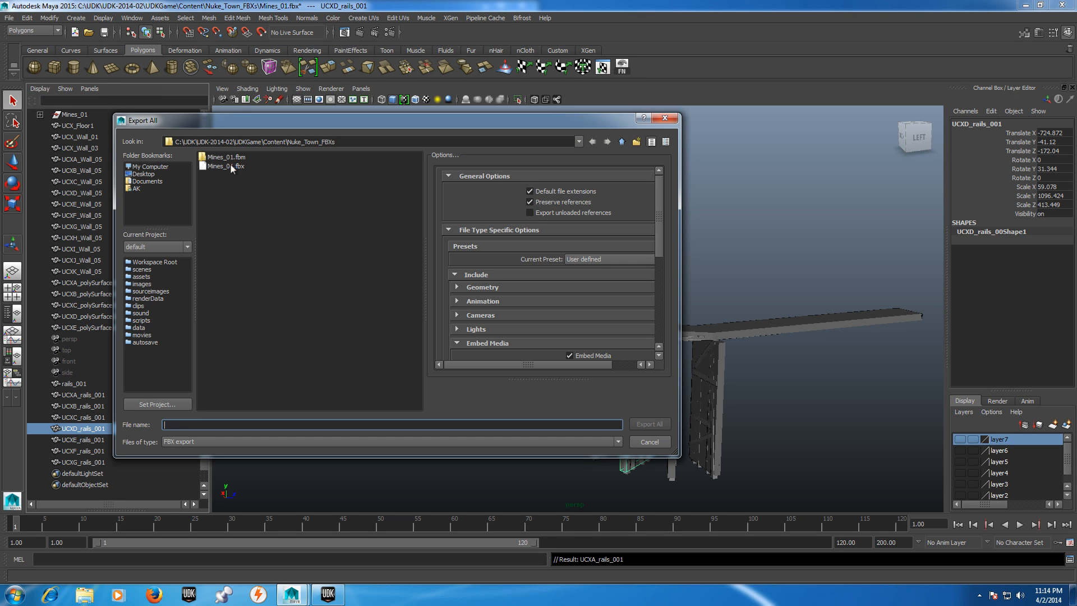
double_click(226, 165)
click(378, 306)
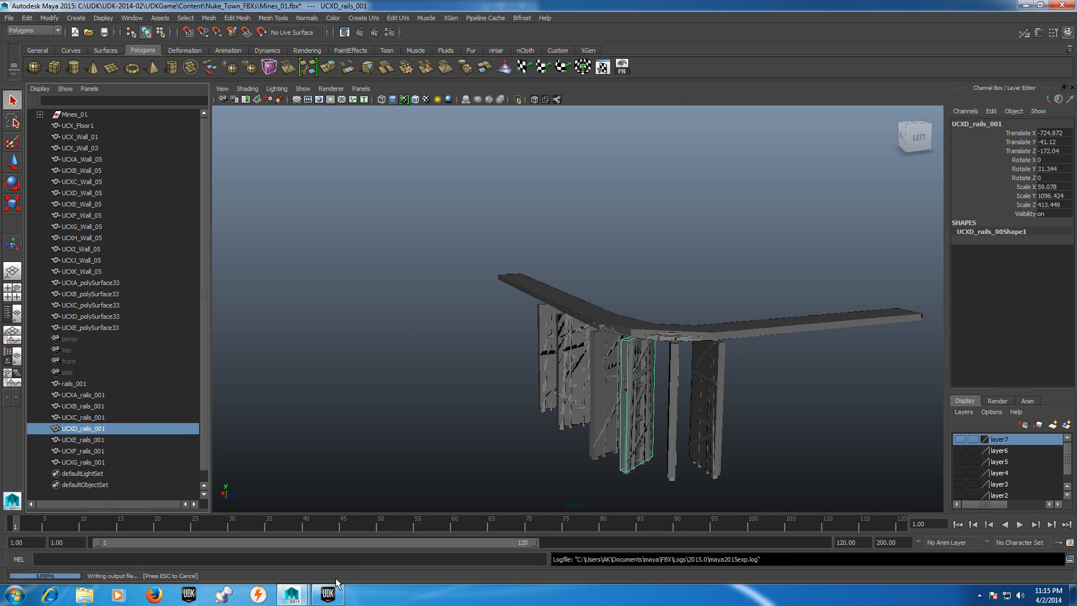
Step: Switch to UDK and reimport Mines_01.fbx into package Mines_01, accepting the import for all and overwriting the existing collision data
click(331, 593)
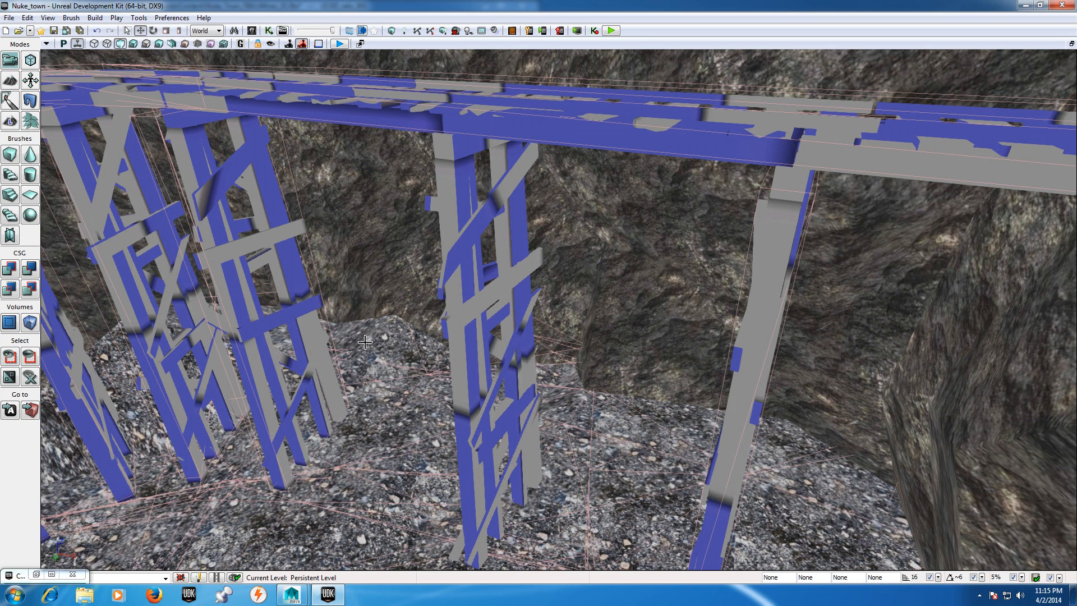
click(52, 574)
click(615, 545)
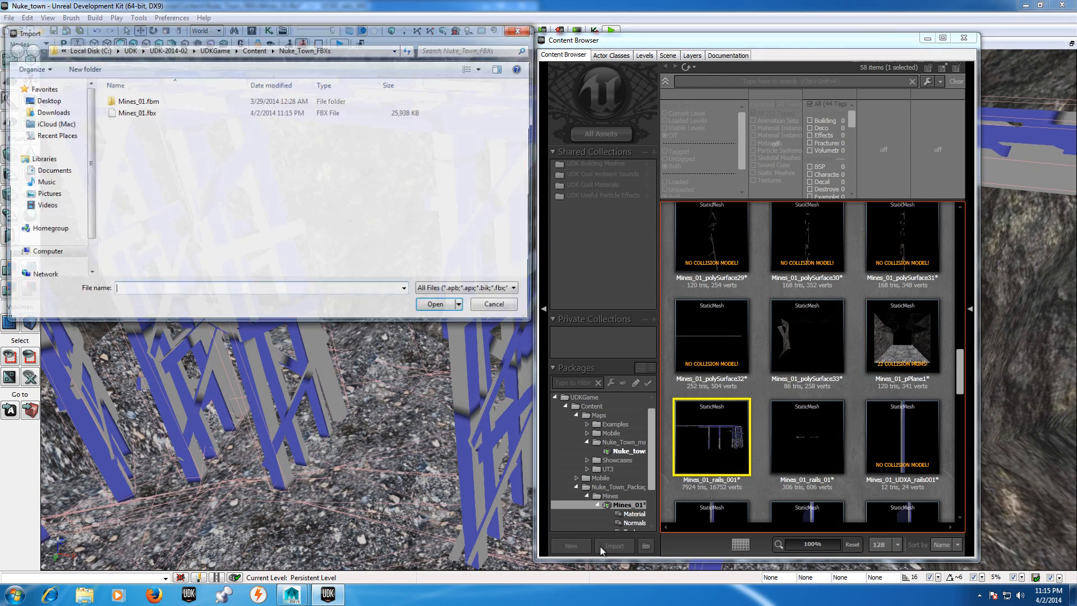
double_click(135, 112)
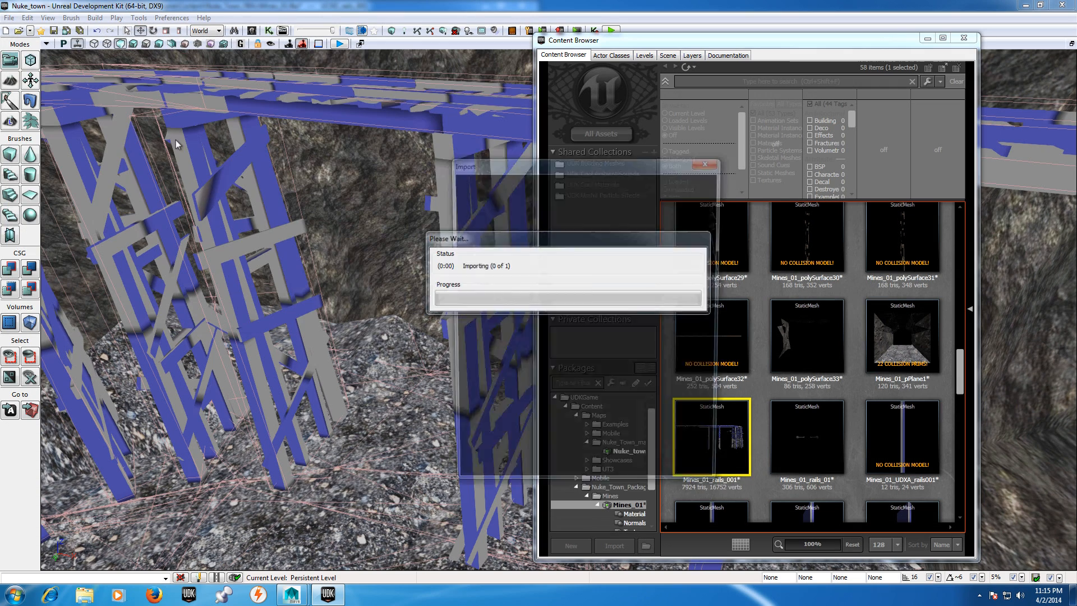
click(684, 201)
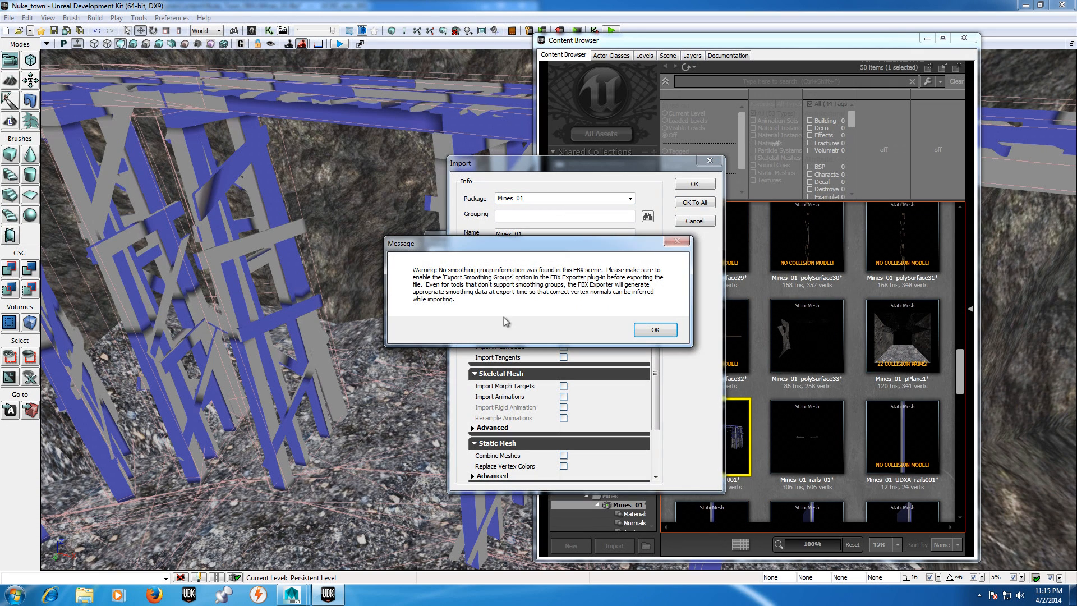
click(655, 330)
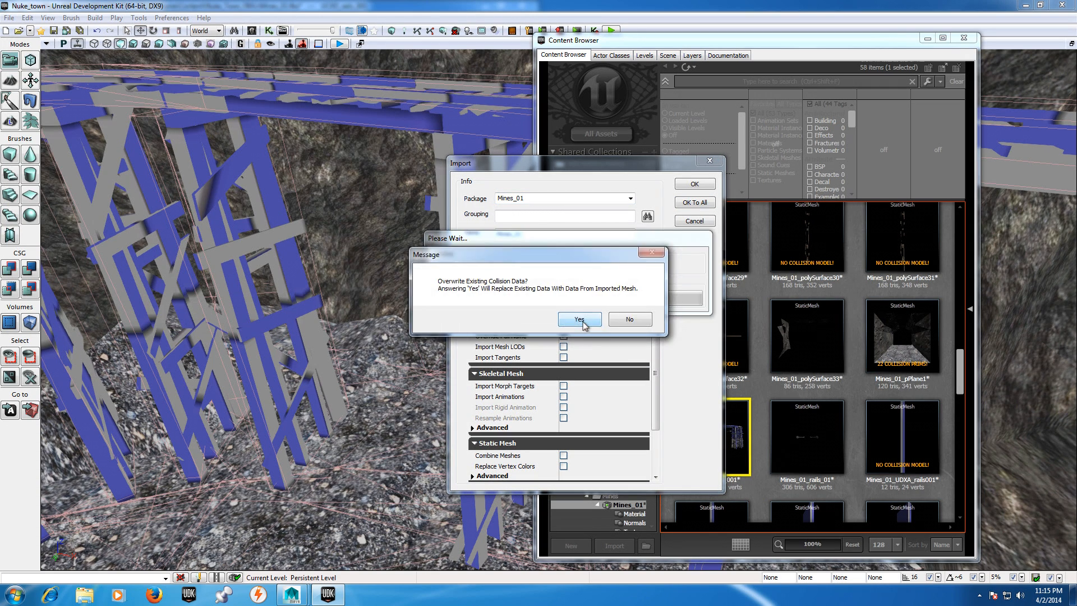
click(584, 325)
click(584, 325)
click(584, 326)
click(584, 325)
click(579, 319)
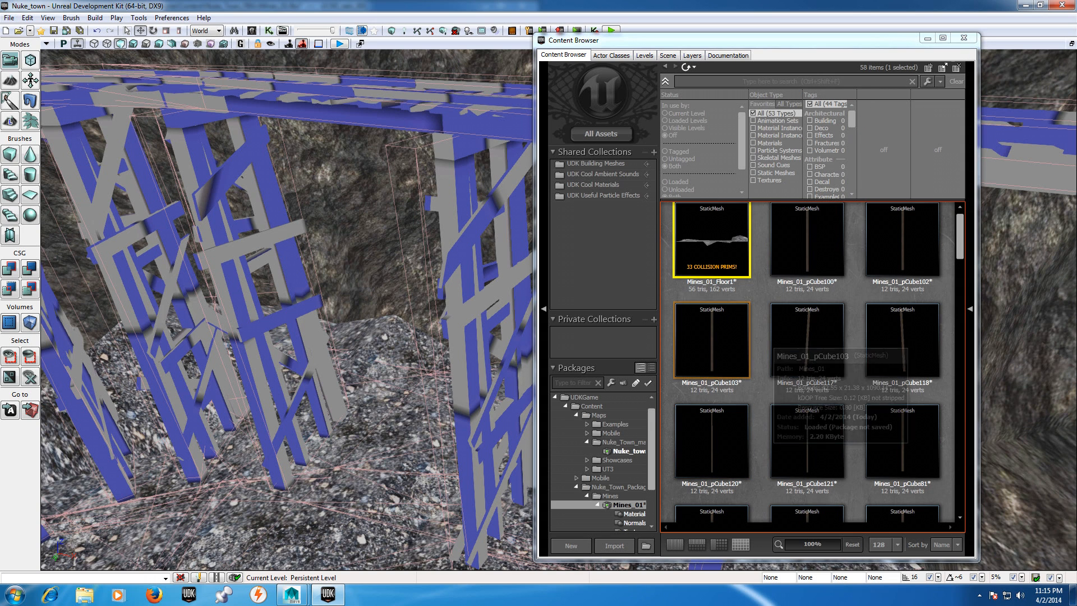
Step: Open the Mines_01_rails_001 static mesh and assign the Mines_Wood material to its LOD element [0]
drag(959, 237, 944, 399)
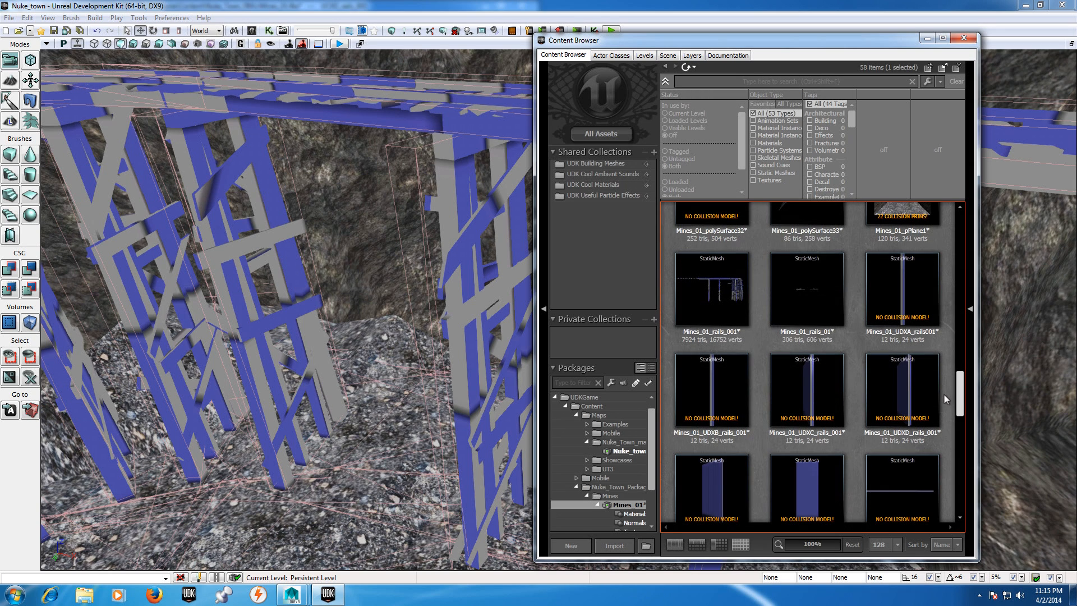
double_click(711, 289)
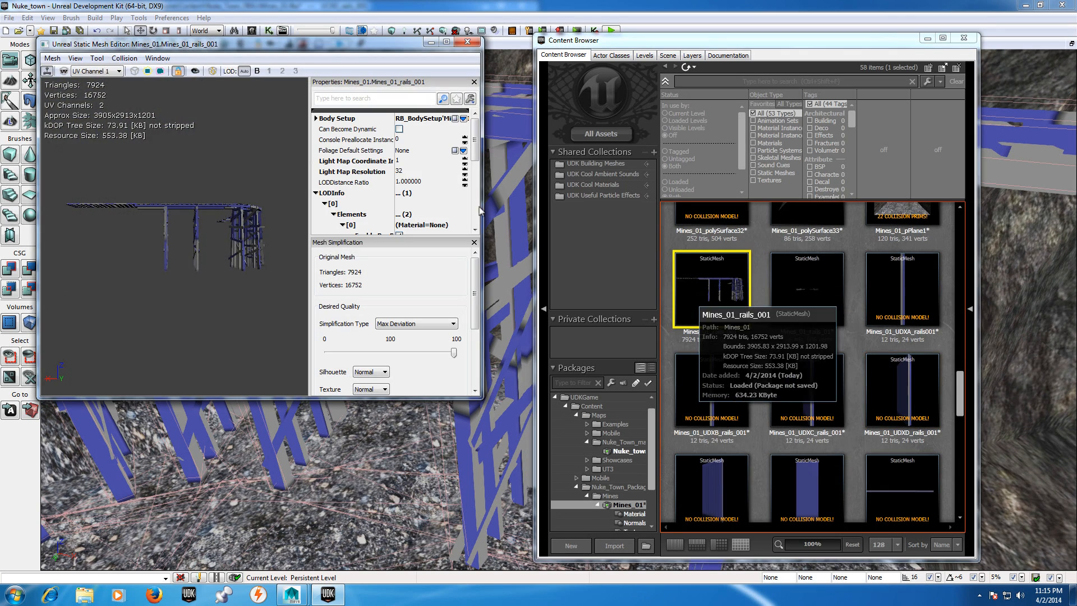
click(634, 514)
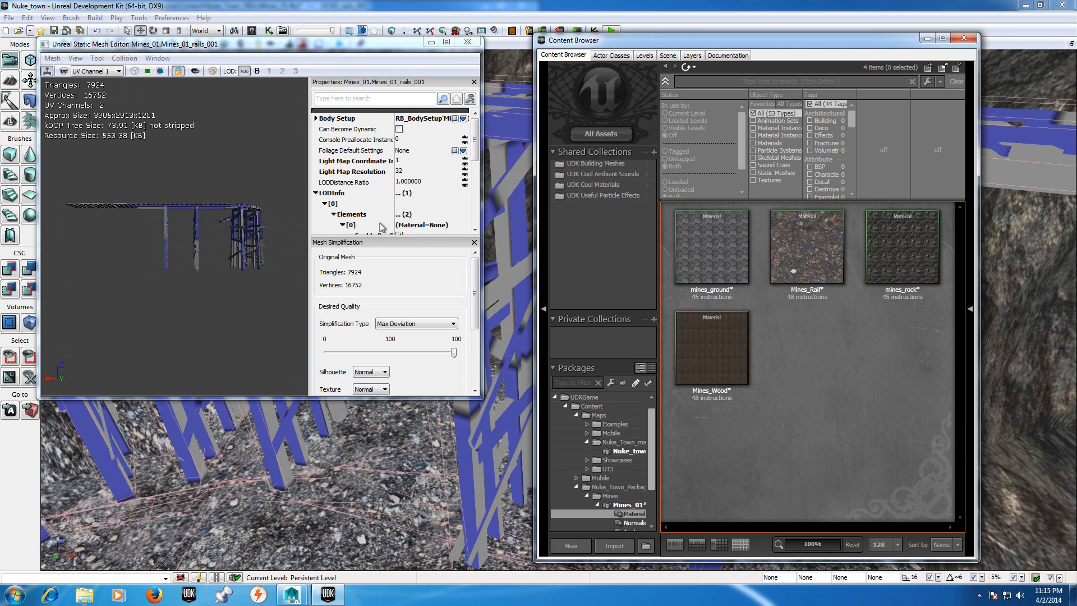
click(473, 139)
drag(472, 139, 472, 175)
click(343, 164)
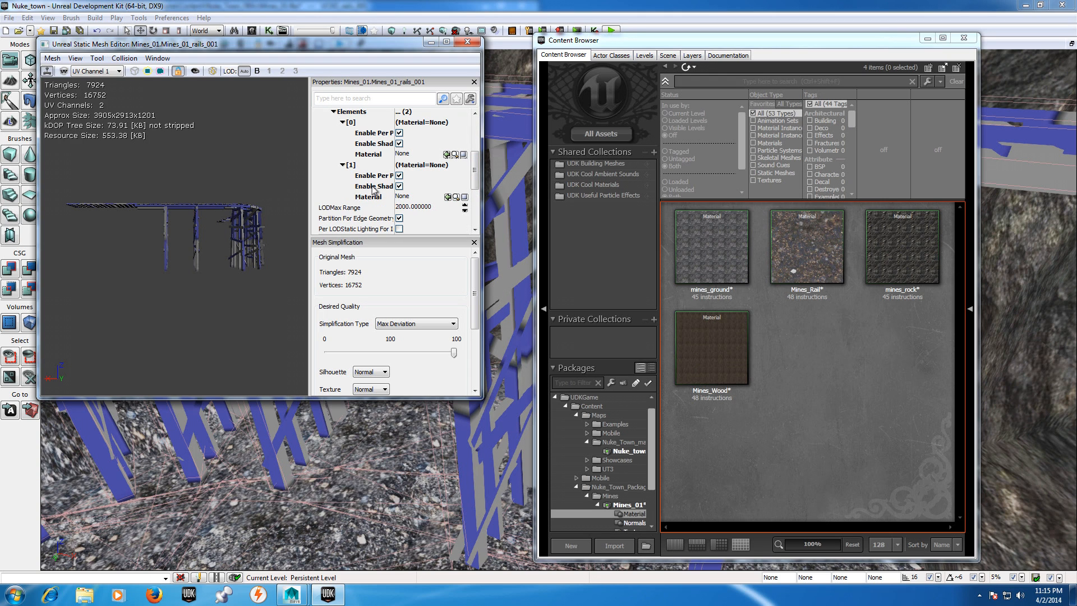
click(414, 153)
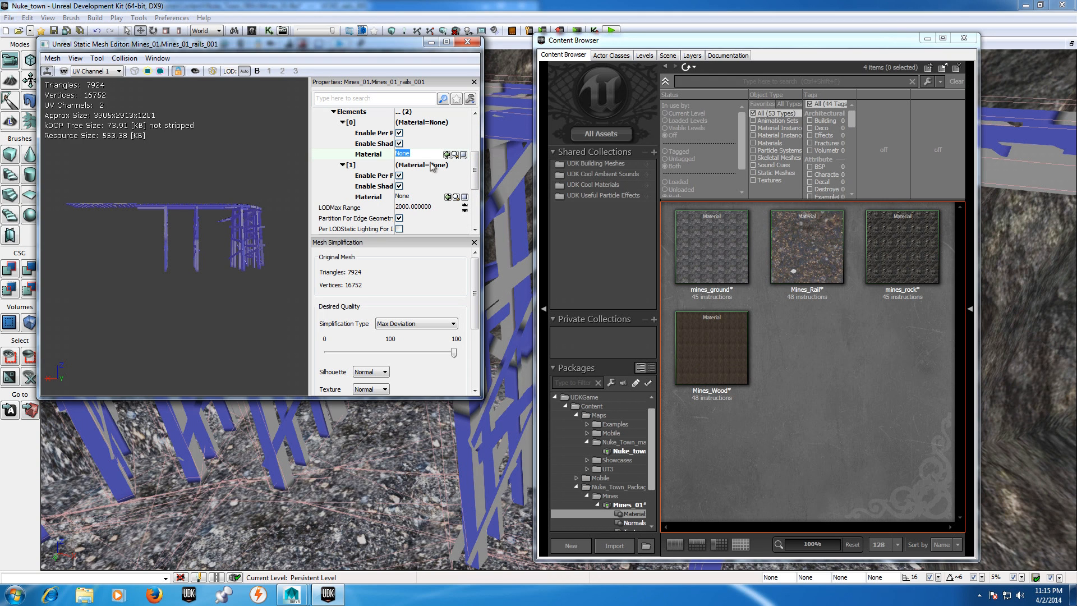
click(711, 365)
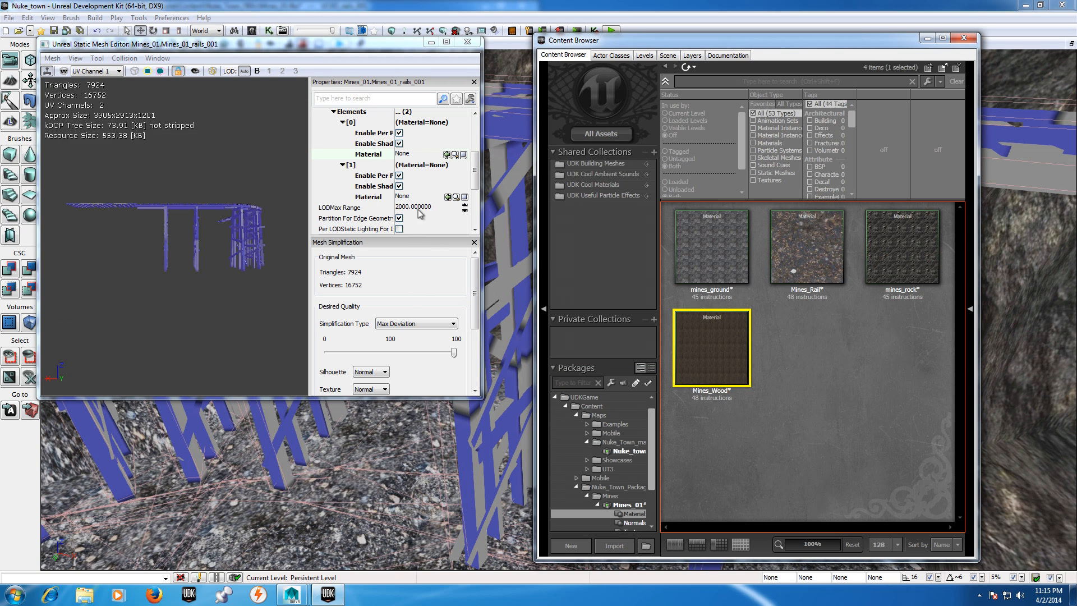
click(447, 154)
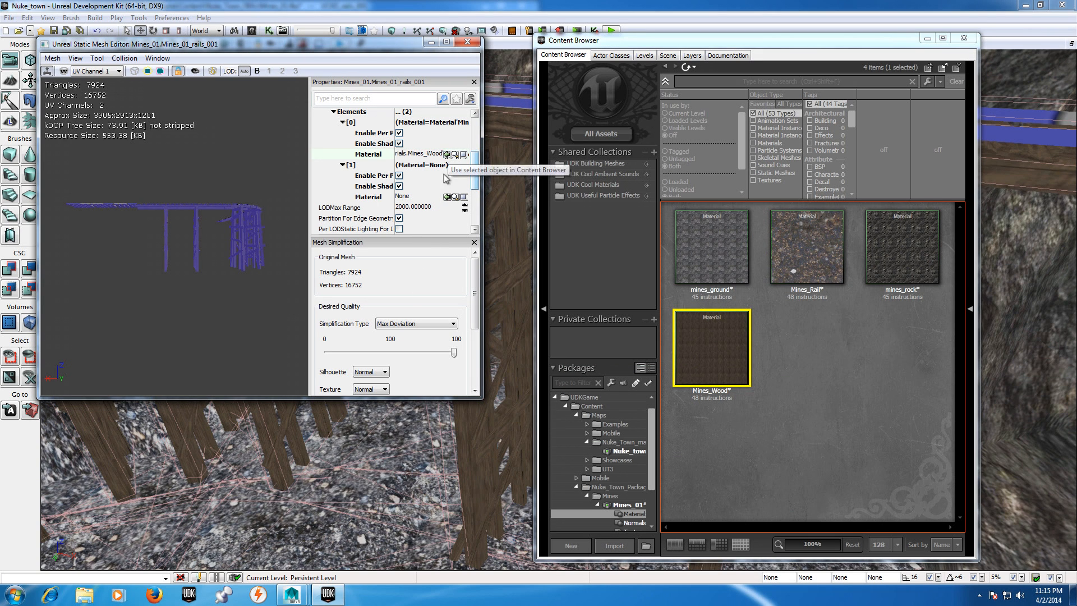
Step: Assign the Mines_Rail material to element [1] of the rails_001 mesh and close the mesh editor
click(409, 196)
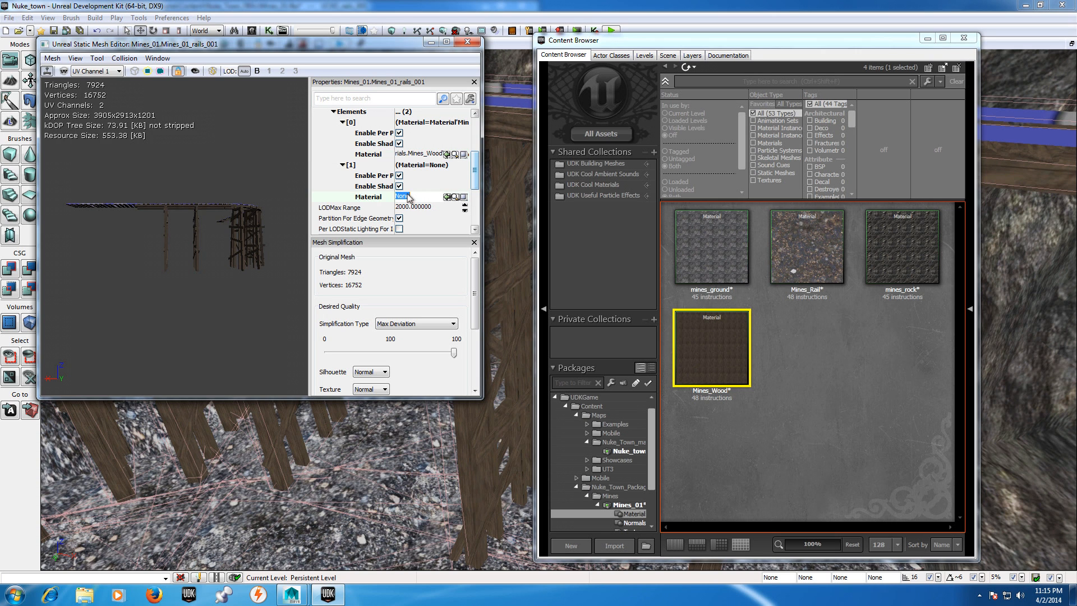
click(798, 266)
click(447, 197)
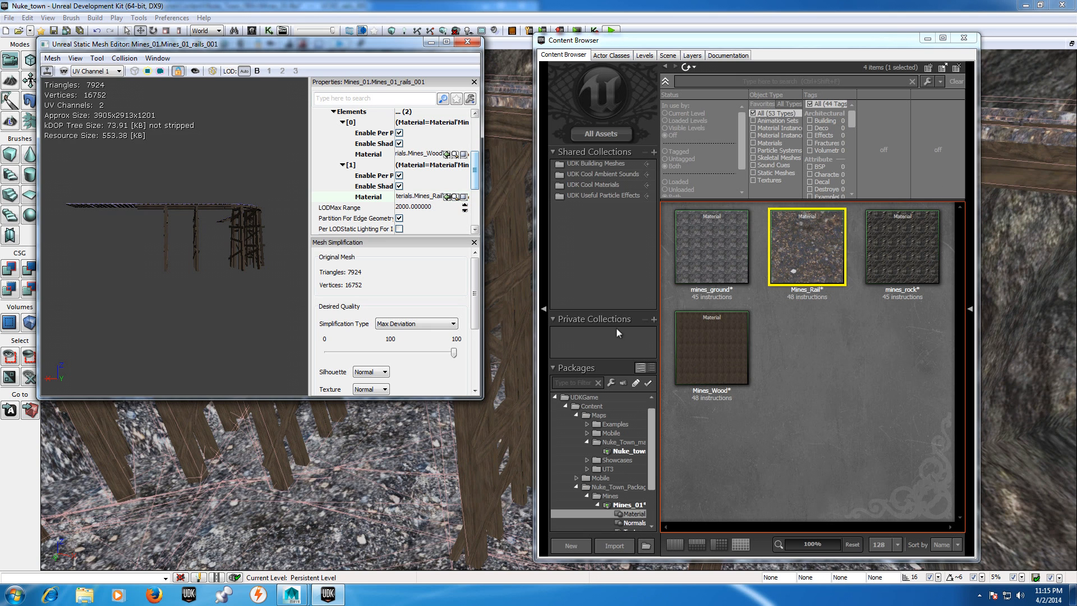
click(467, 42)
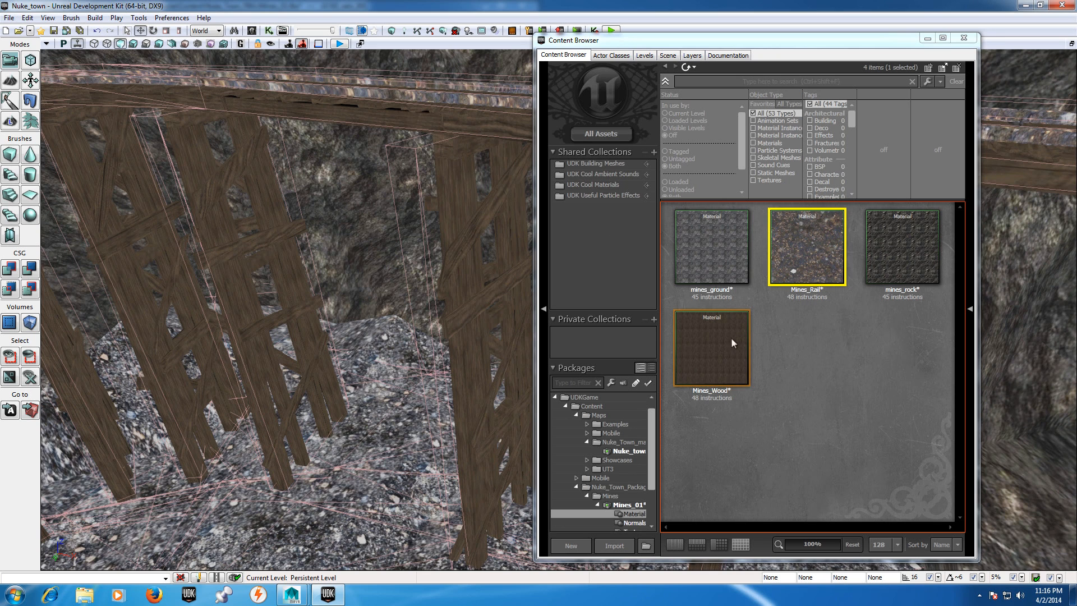
Step: Look over the node setup of the Mines_Wood material, closing its editor and the Content Browser when done
double_click(697, 345)
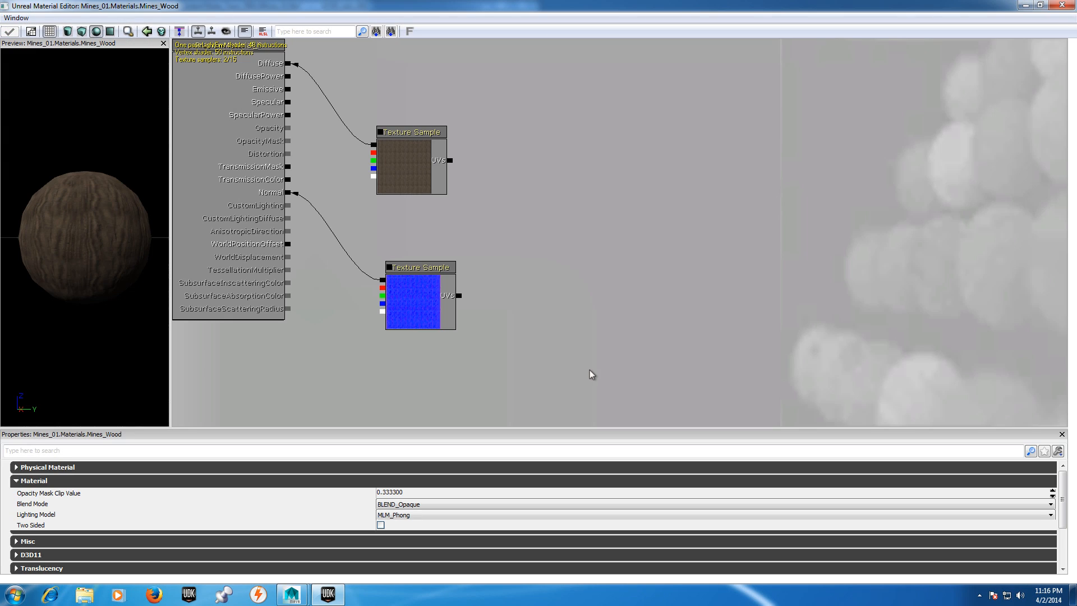
click(1061, 5)
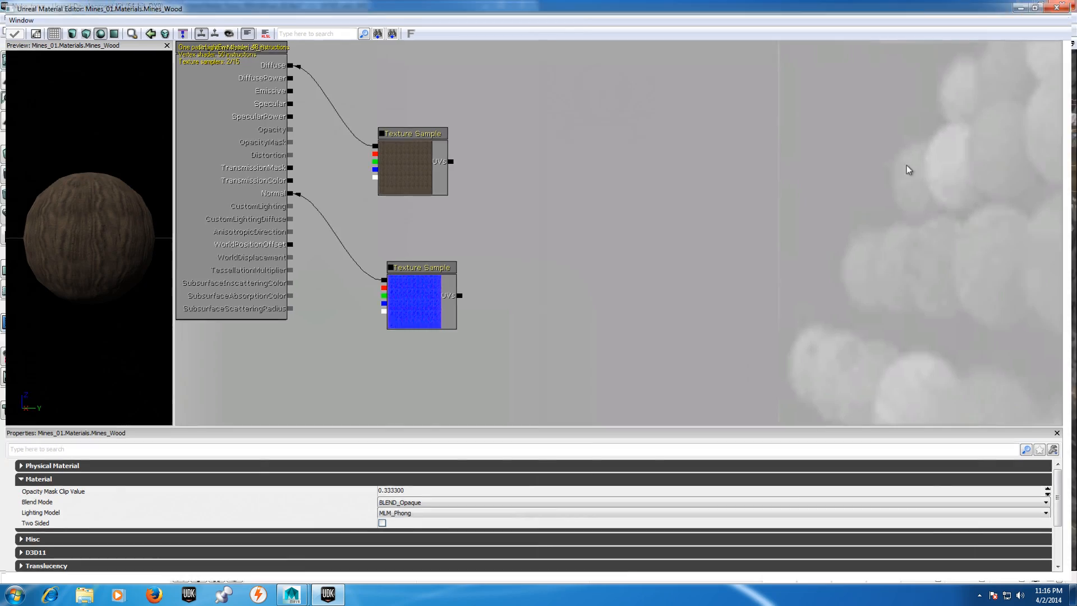
click(963, 38)
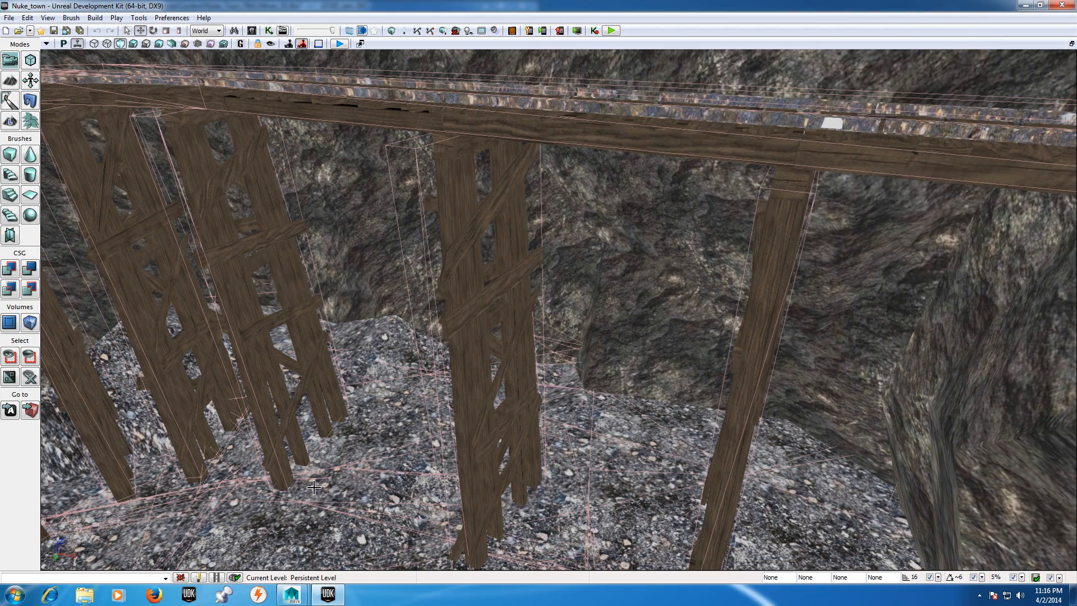
Step: Test-play the level from the mine floor beneath the rail bridge and end the preview
right_drag(559, 310, 483, 230)
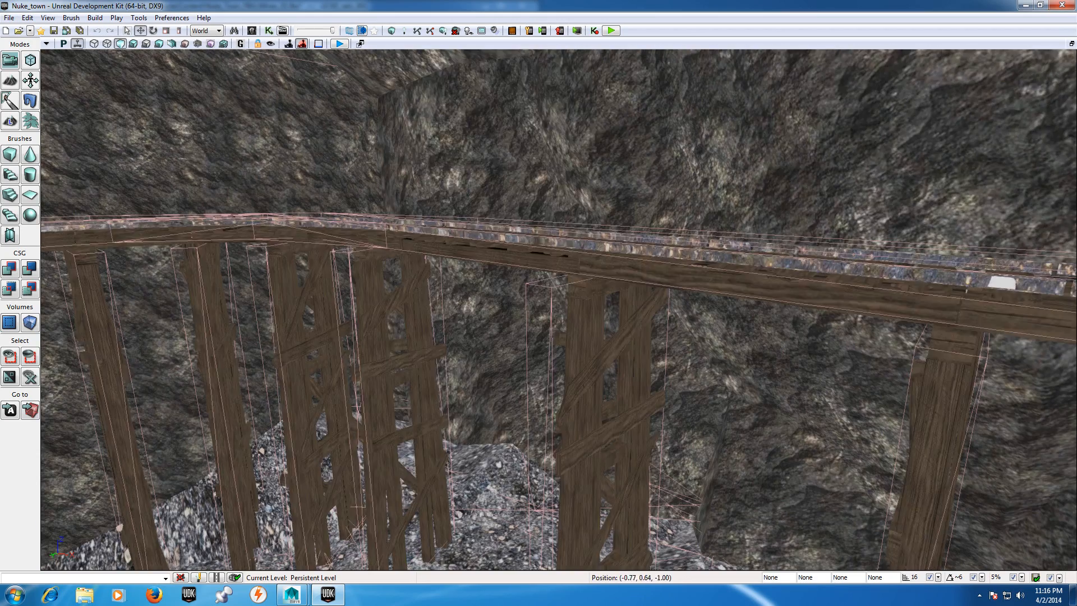
right_click(388, 469)
click(471, 530)
right_click(485, 478)
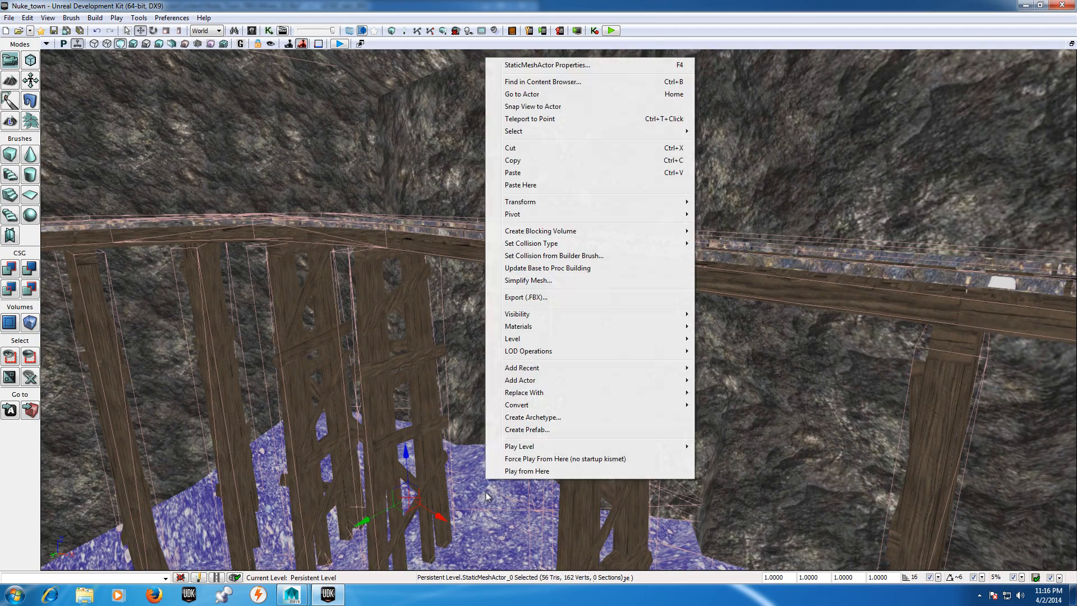
click(542, 463)
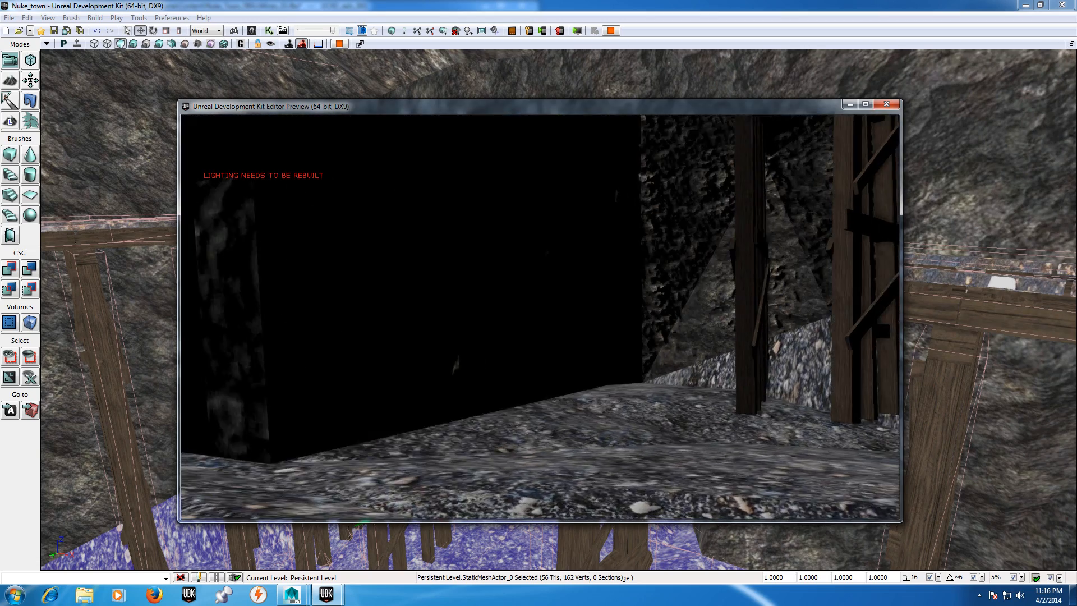
key(Escape)
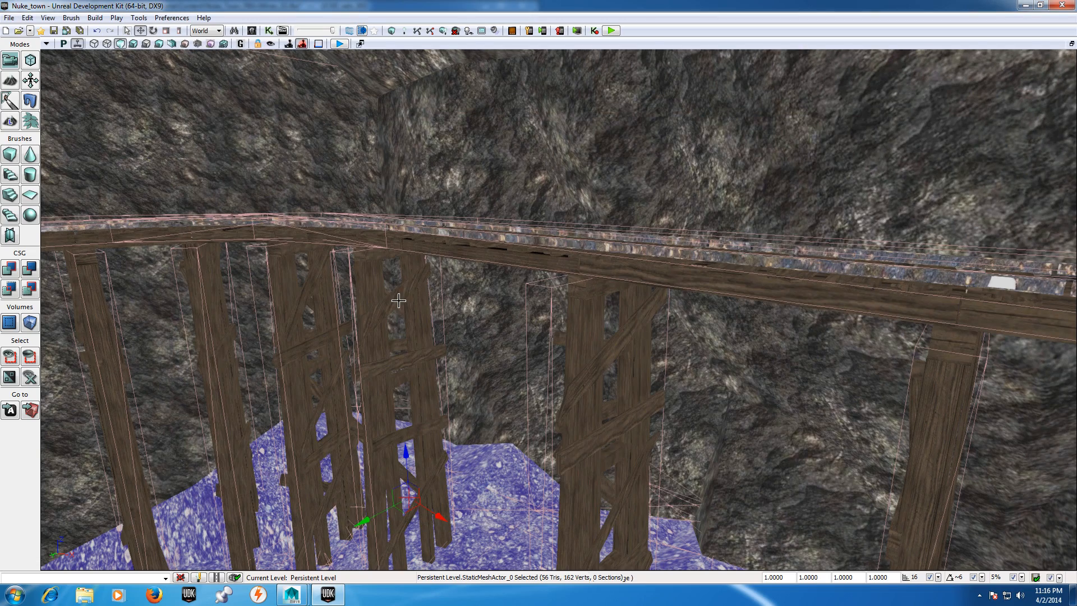
Step: Test-play the level starting on the curved section of the rail bridge and end the preview
mouse_move(559, 310)
right_down()
mouse_move(561, 236)
mouse_move(583, 314)
mouse_move(561, 347)
mouse_move(552, 310)
mouse_move(566, 287)
mouse_move(567, 304)
mouse_move(551, 297)
right_up()
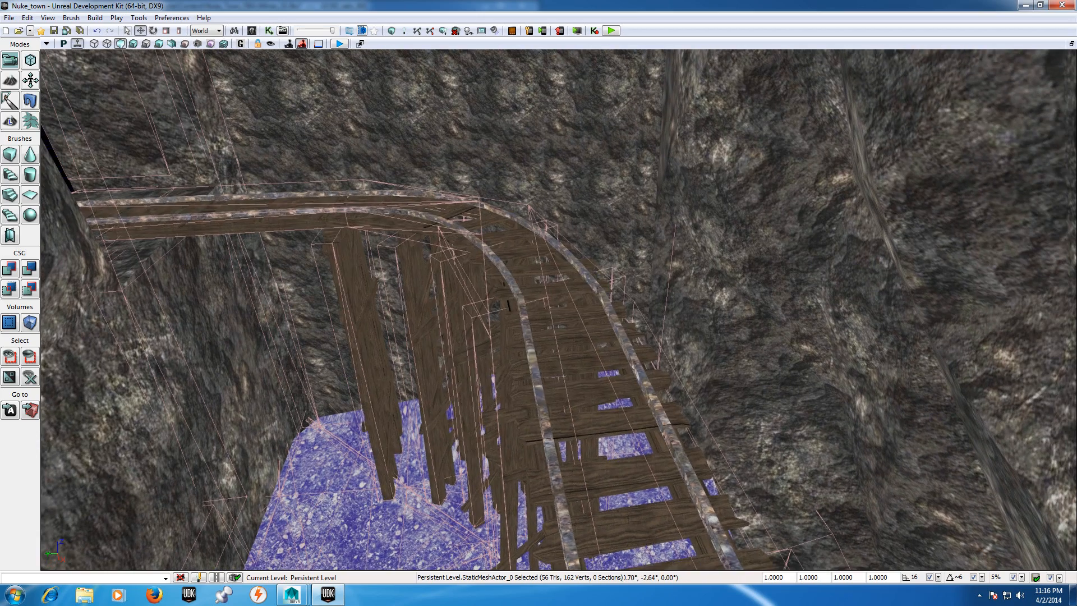
right_click(549, 281)
right_click(513, 259)
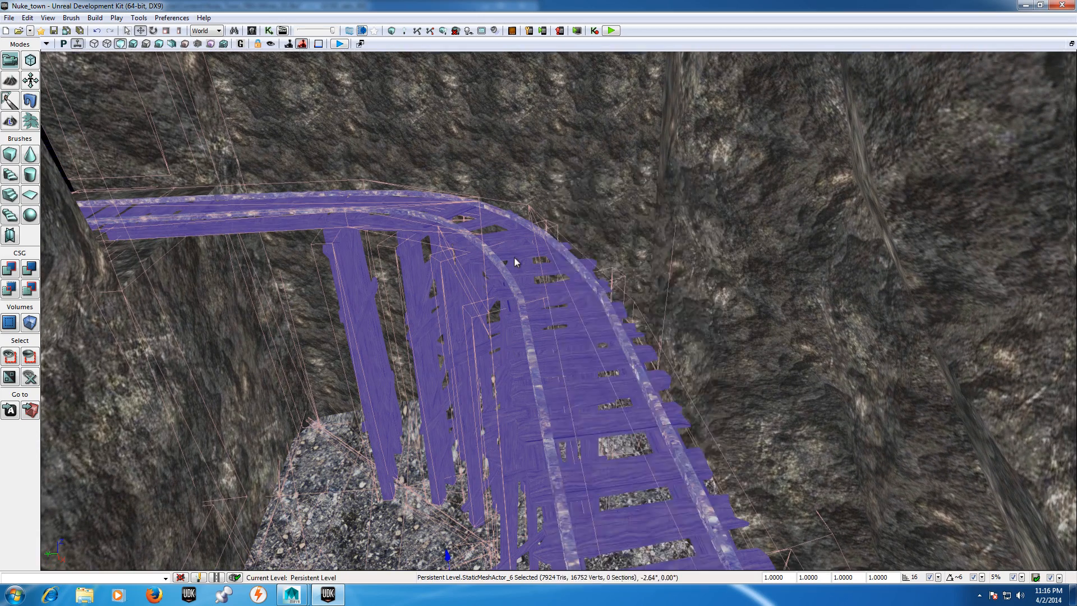
click(578, 575)
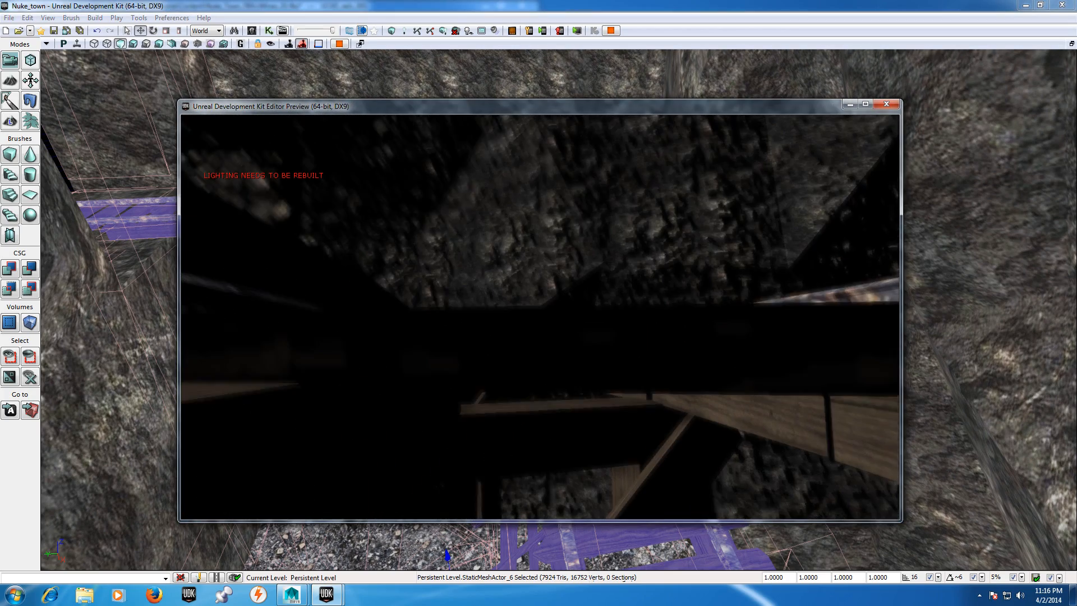
key(Escape)
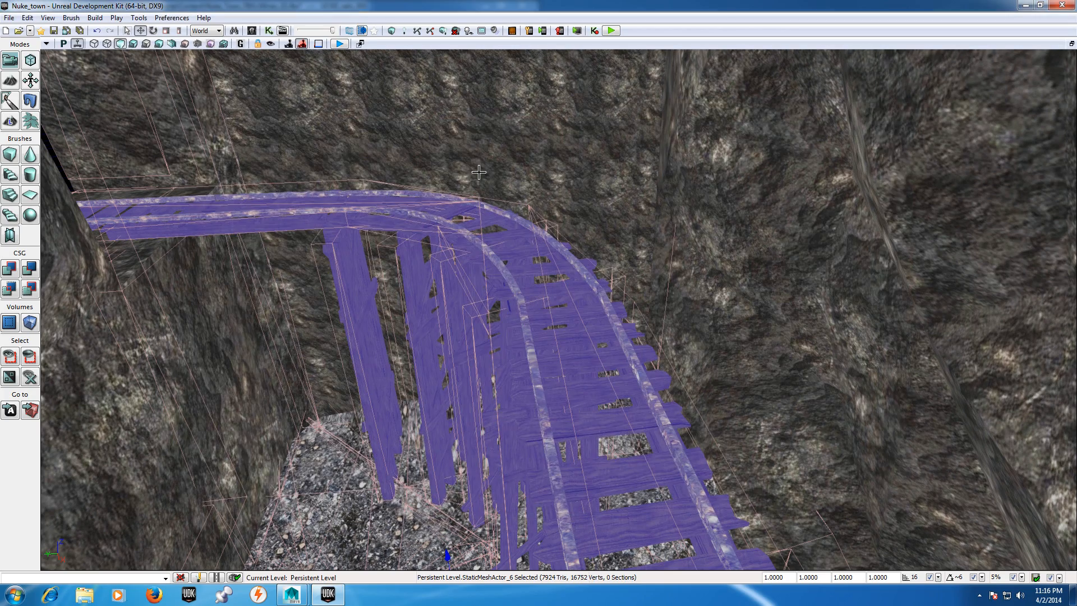
Step: Play the level from the rail bridge again, walk along the tracks to test the collision, and end the preview
click(161, 181)
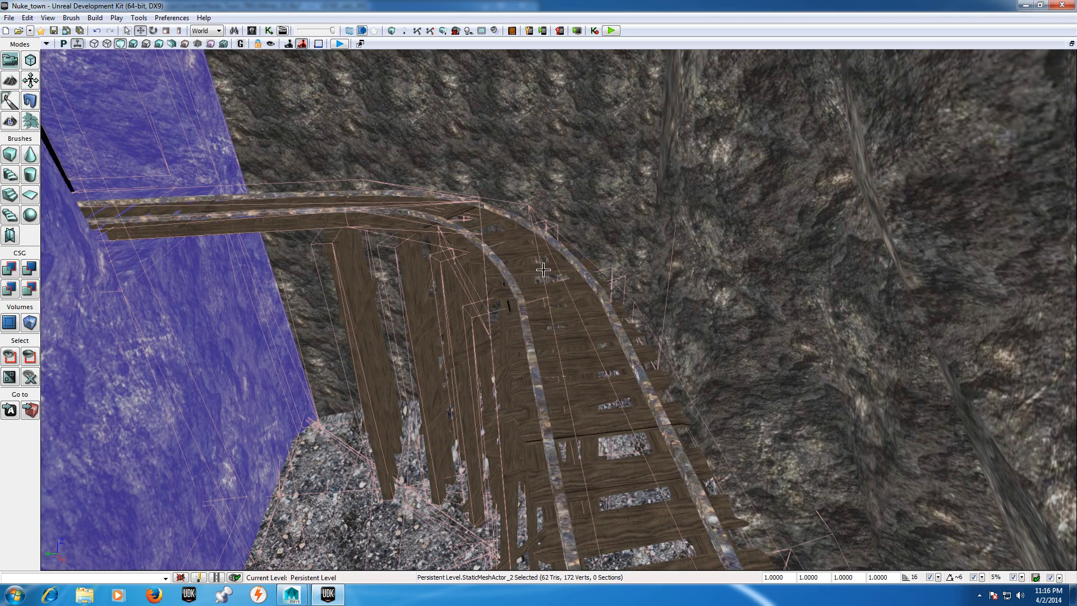
right_click(543, 270)
click(603, 575)
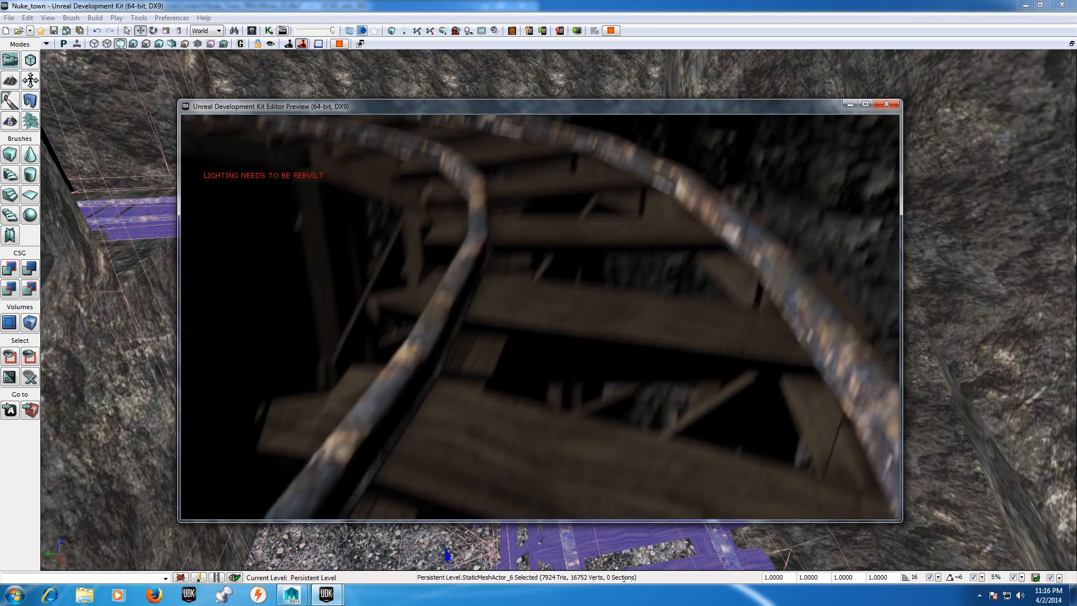
key(w)
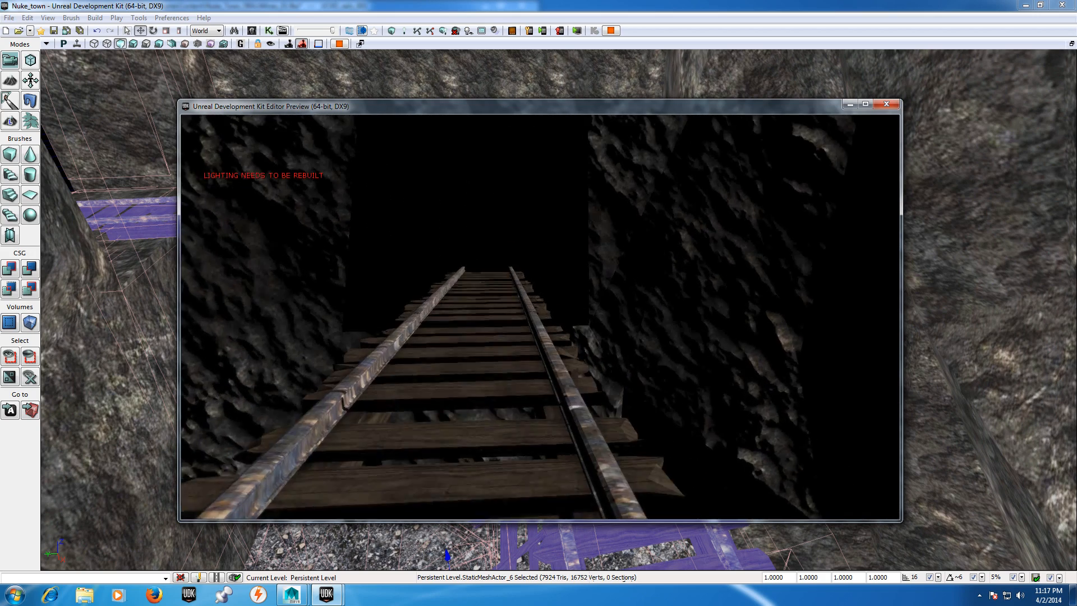
key(Escape)
click(594, 142)
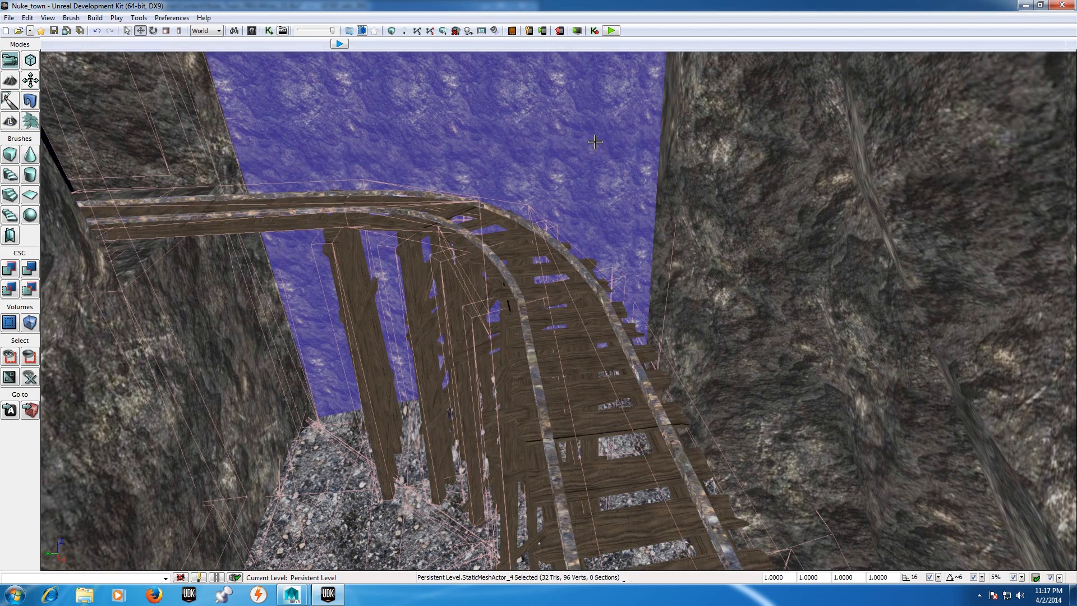
Step: Open the Mines_Rail material and add a Multiply node and a Constant node beside its texture samples
click(252, 31)
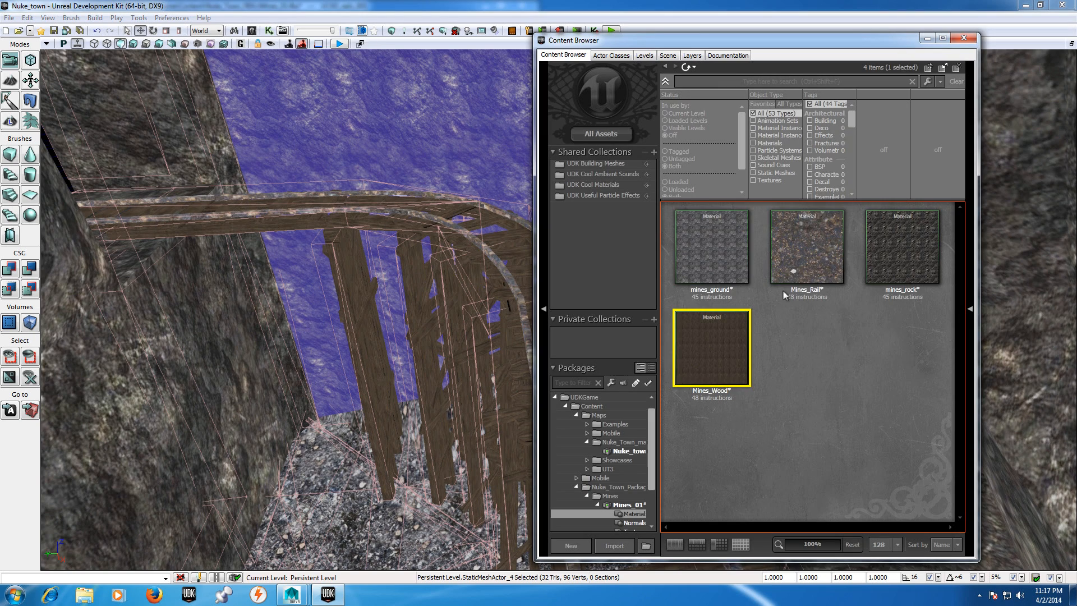
double_click(796, 253)
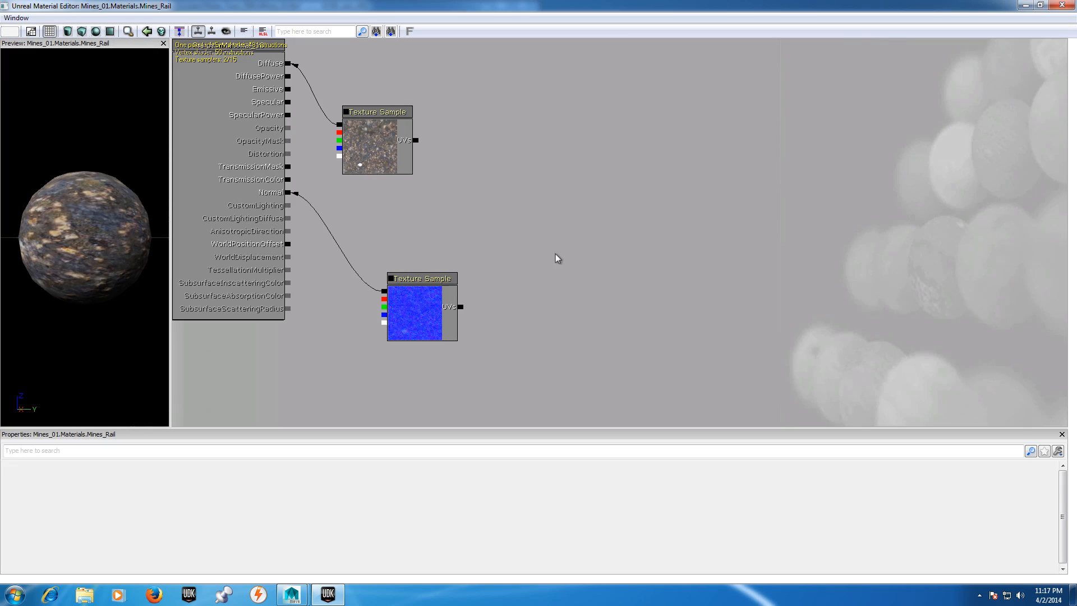
right_click(716, 147)
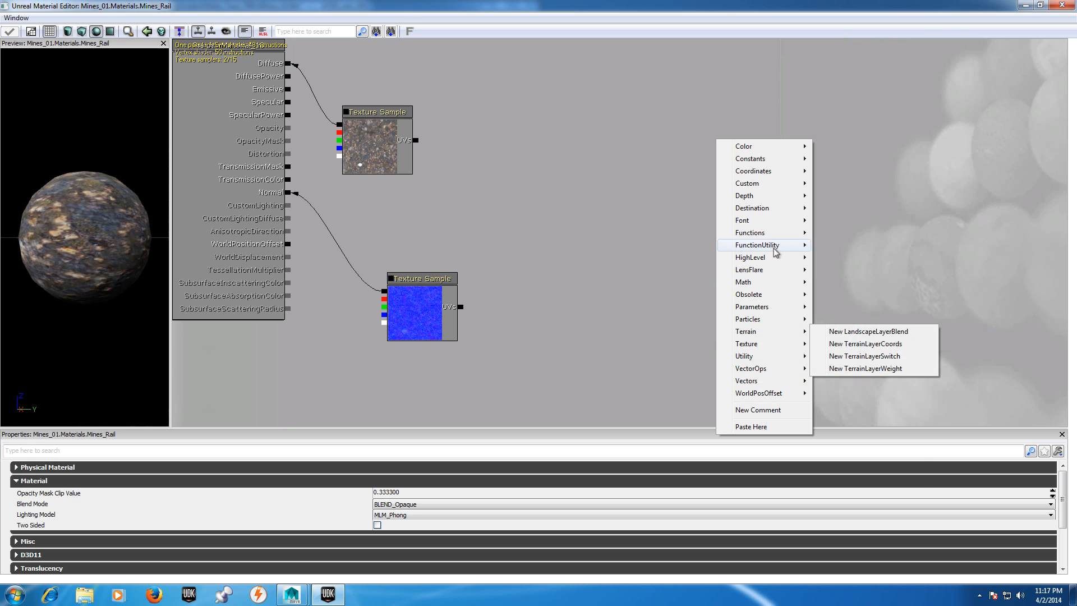
mouse_move(770, 283)
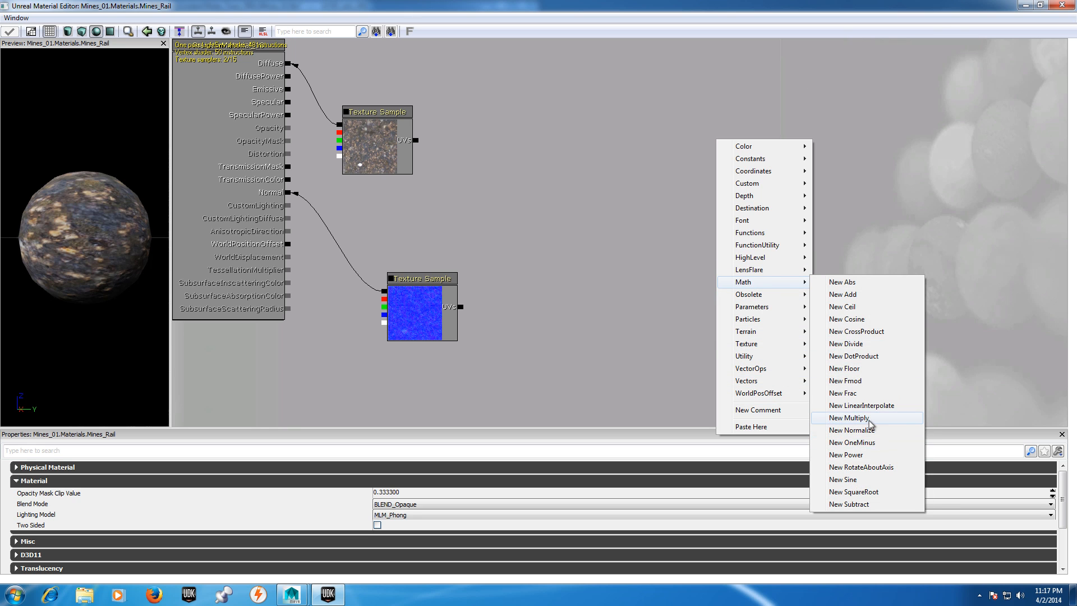
click(848, 418)
right_click(896, 154)
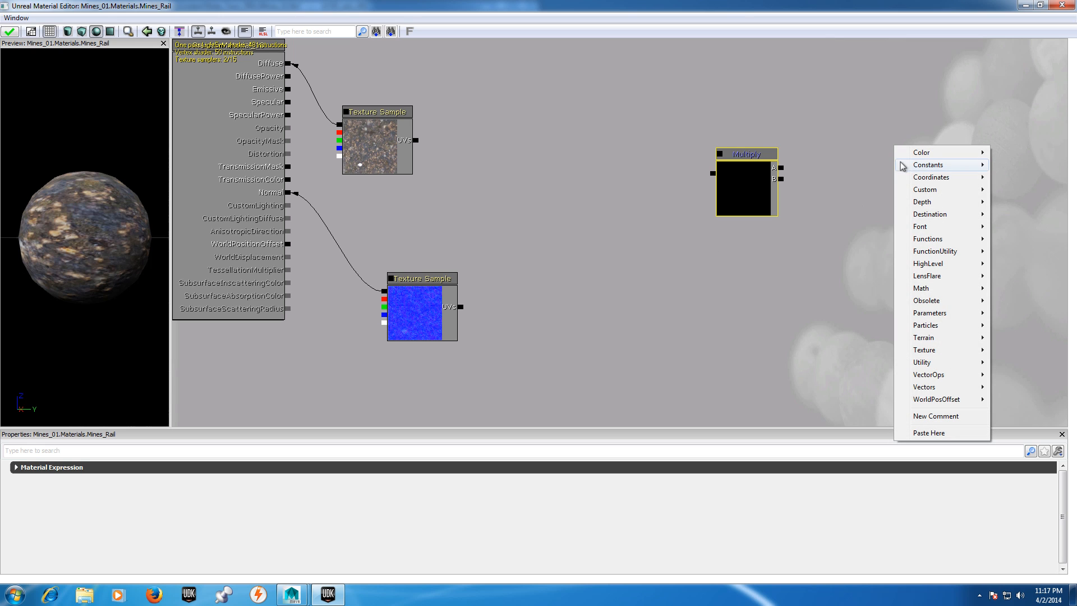
mouse_move(911, 166)
click(834, 167)
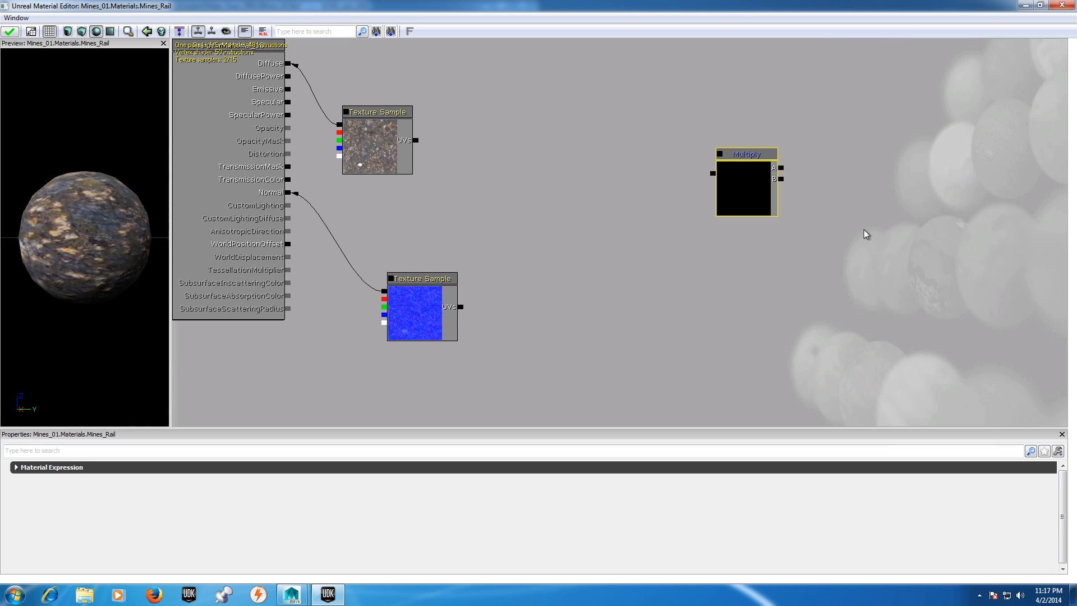
Step: Add a TextureCoordinate node to the Mines_Rail material and connect it to the Multiply node's A input
right_click(845, 102)
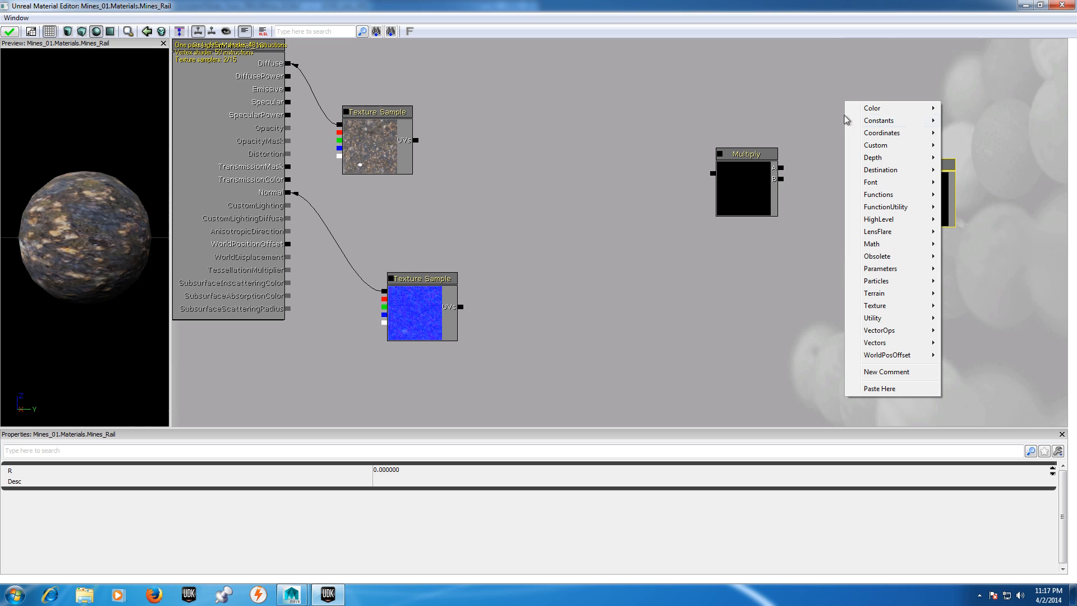
mouse_move(881, 133)
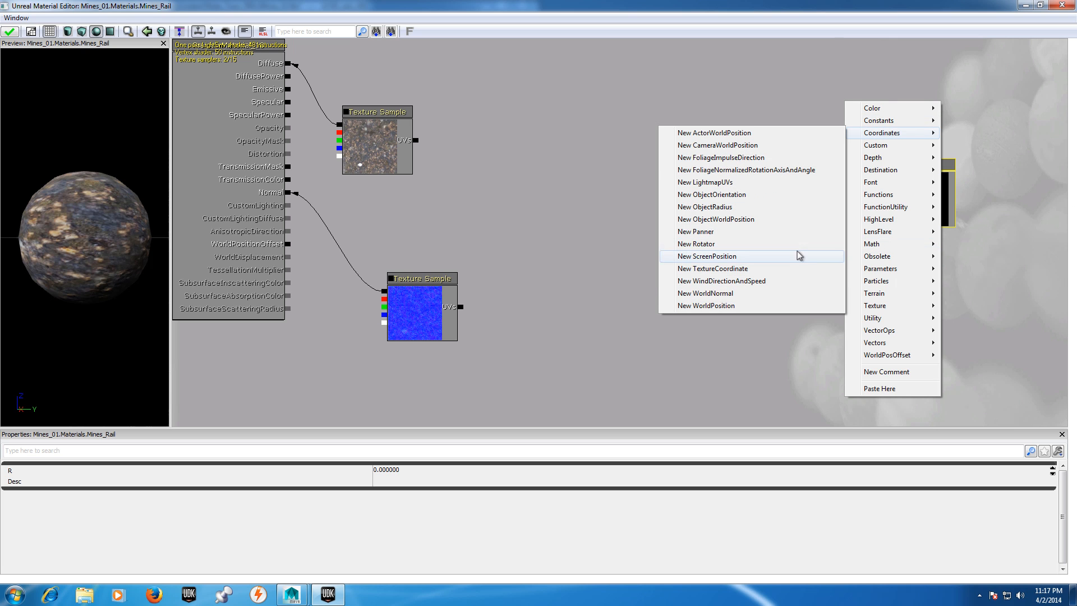
click(757, 269)
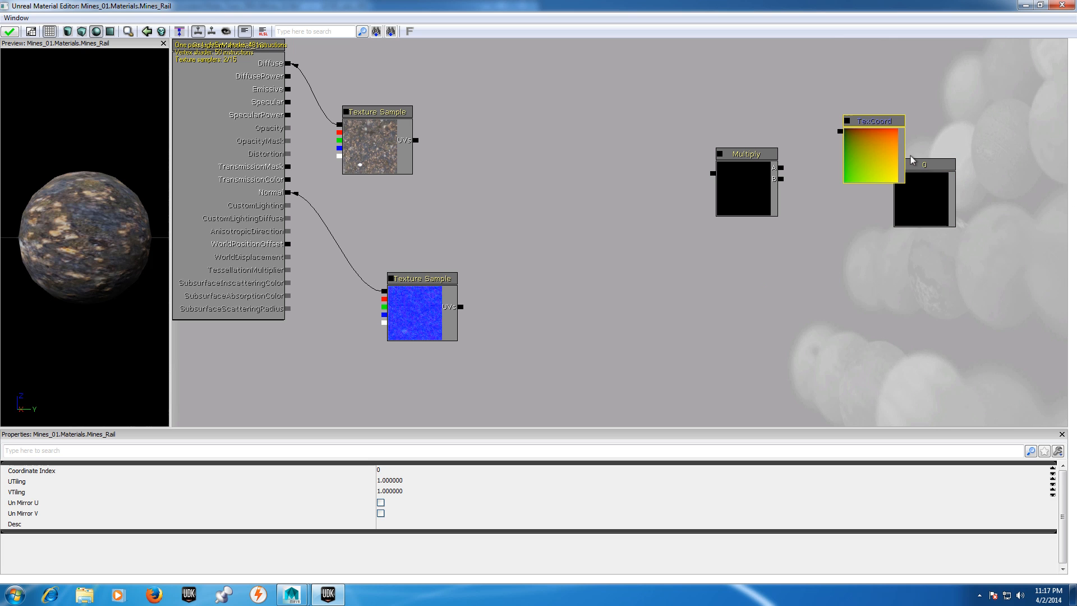
drag(839, 131, 781, 167)
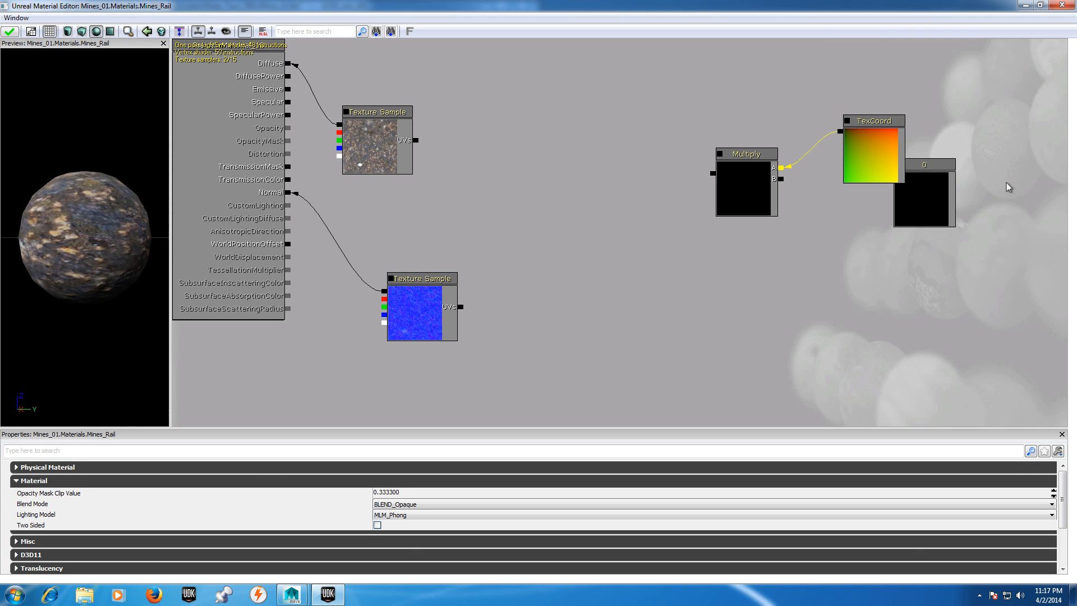
Step: Move the Constant node clear of the TexCoord node, directly below it, and set its R value to 5
click(938, 174)
drag(932, 171, 929, 174)
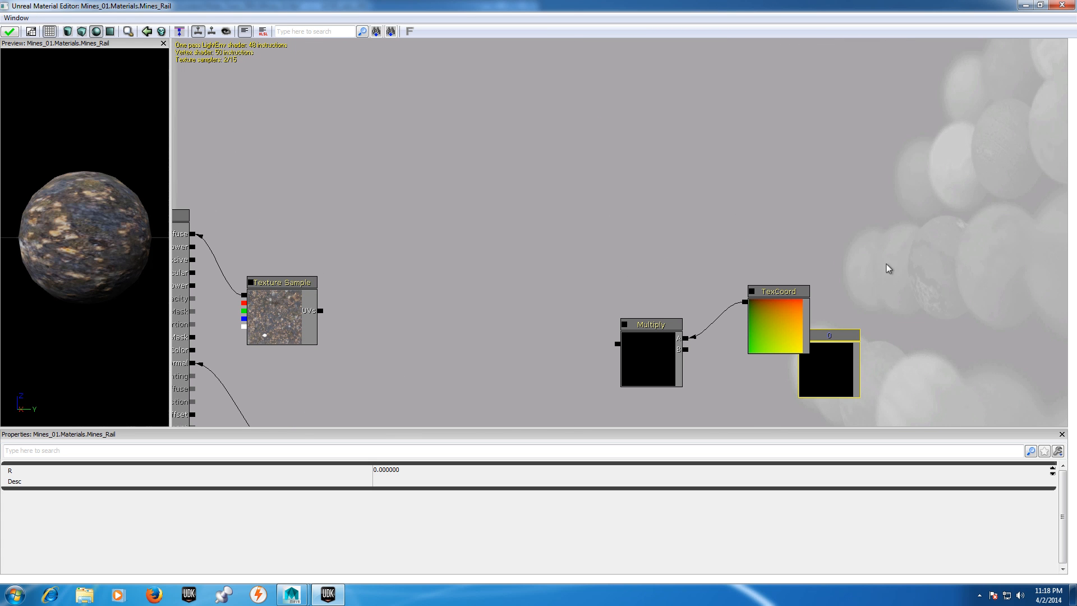
click(31, 31)
drag(927, 196, 864, 262)
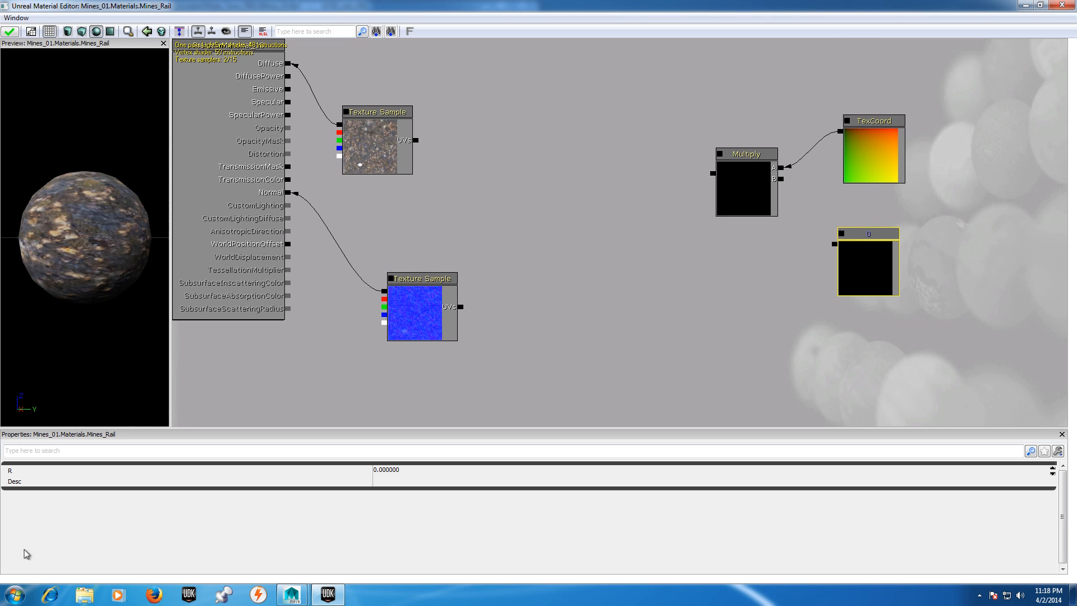
click(386, 470)
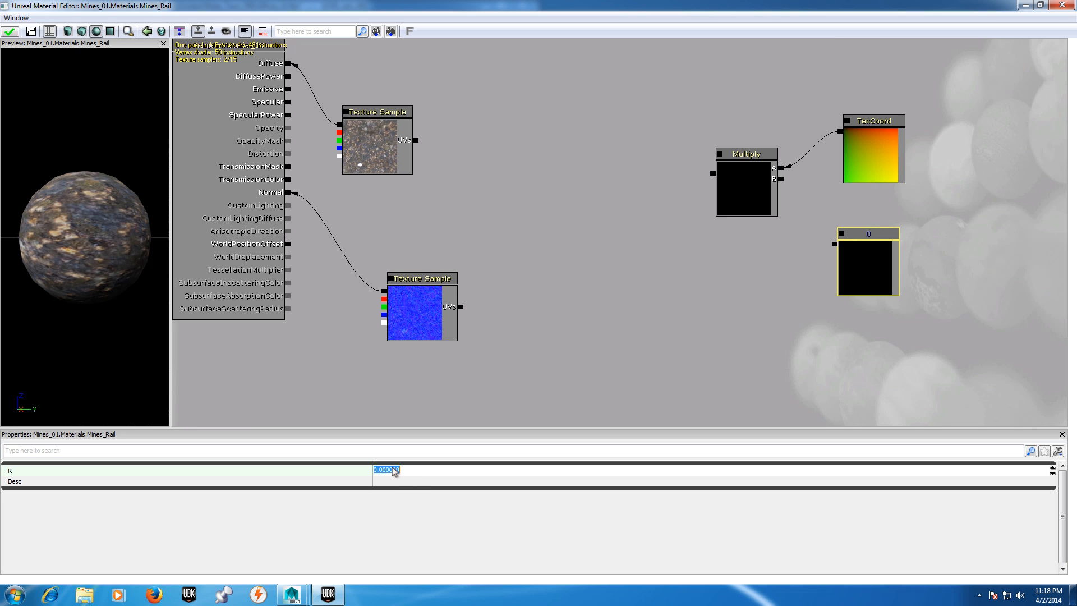
text(5)
key(Return)
Step: Connect the Constant node to the Multiply node's B input and the Multiply output to the UVs of both Texture Samples
drag(834, 242, 780, 179)
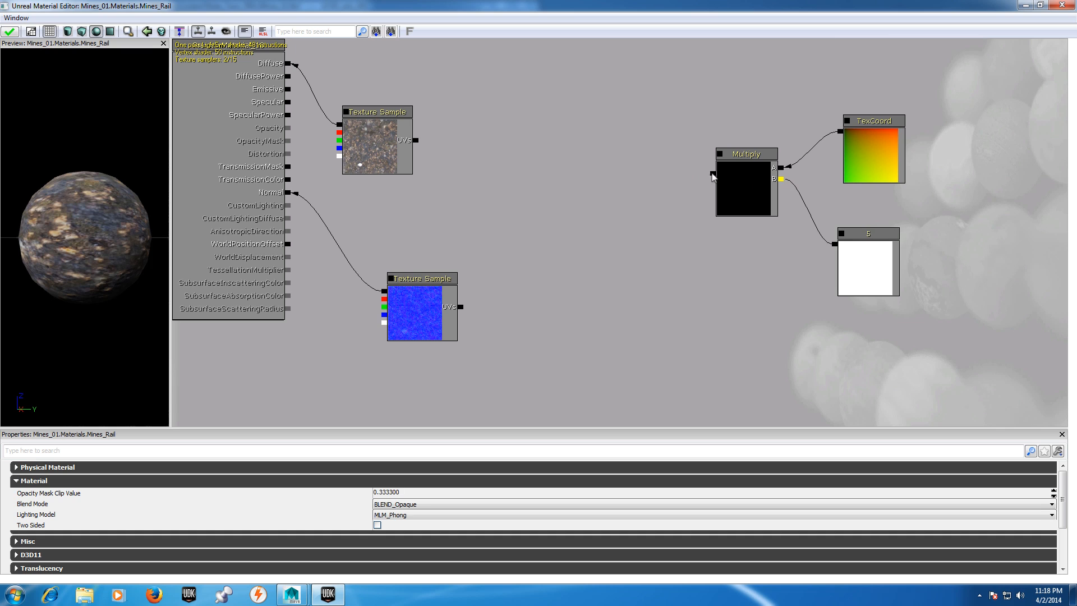
drag(712, 172, 417, 145)
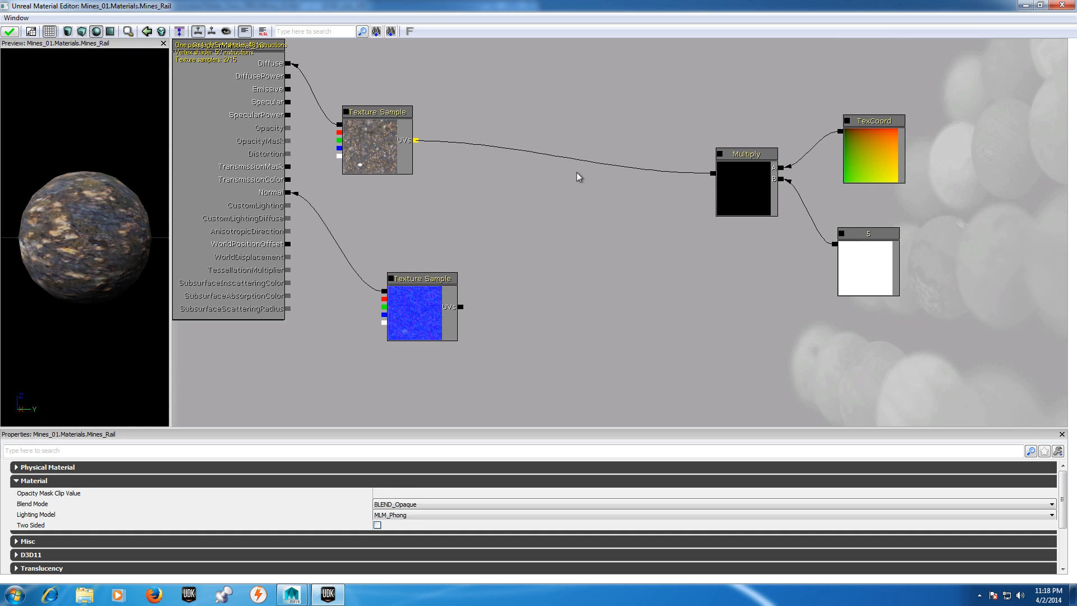
drag(713, 173, 463, 307)
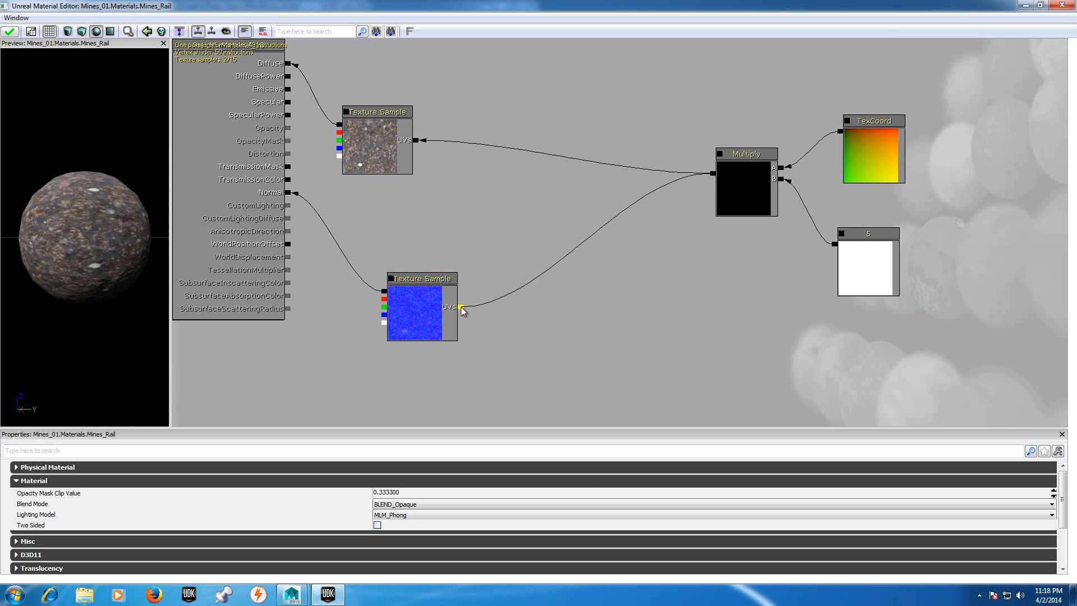
Step: Apply the changes to the Mines_Rail material, and close the Material Editor and the Content Browser
click(11, 32)
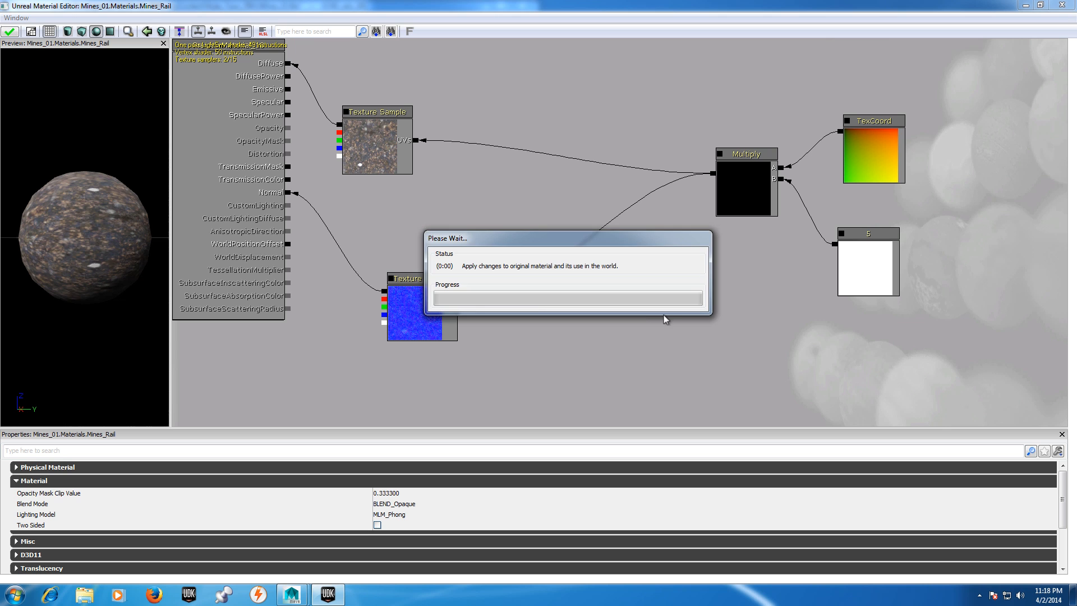
click(1061, 6)
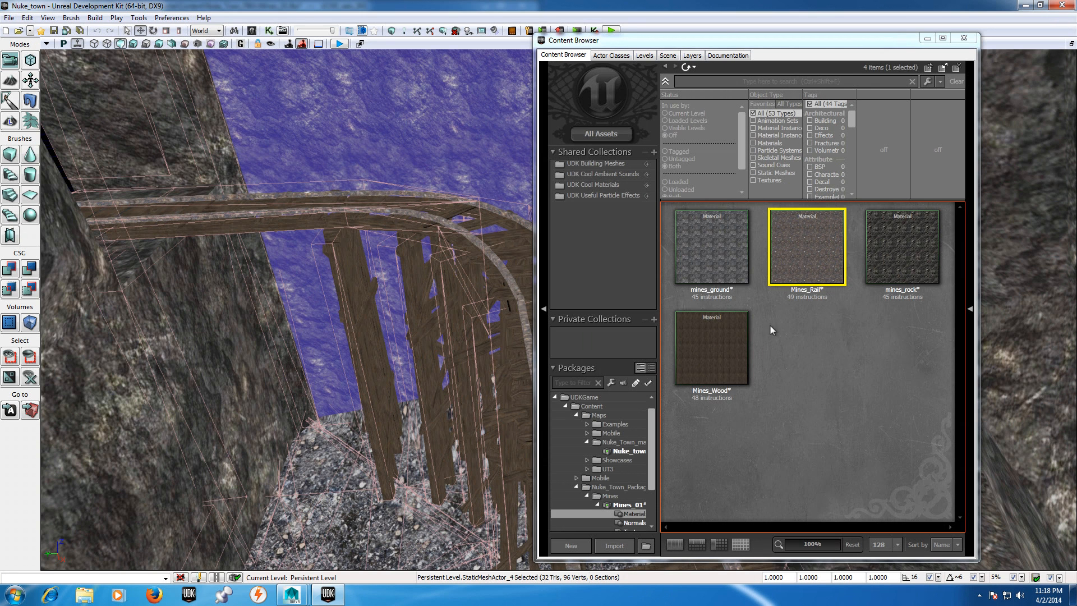
click(963, 39)
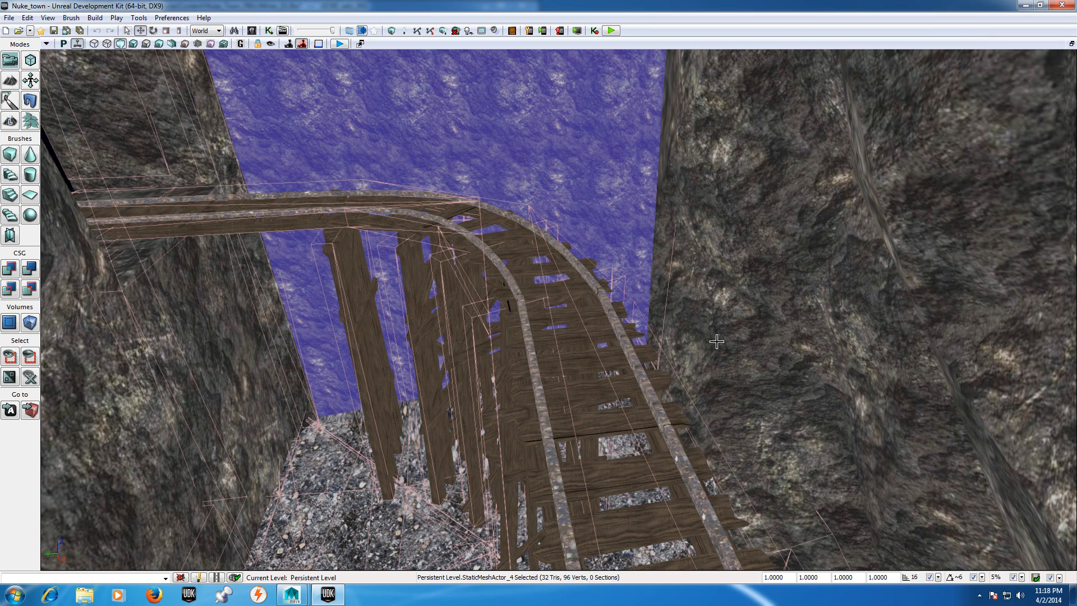
Step: Test-play the level from the rail bridge to check the tiled rail texture and end the preview
click(581, 358)
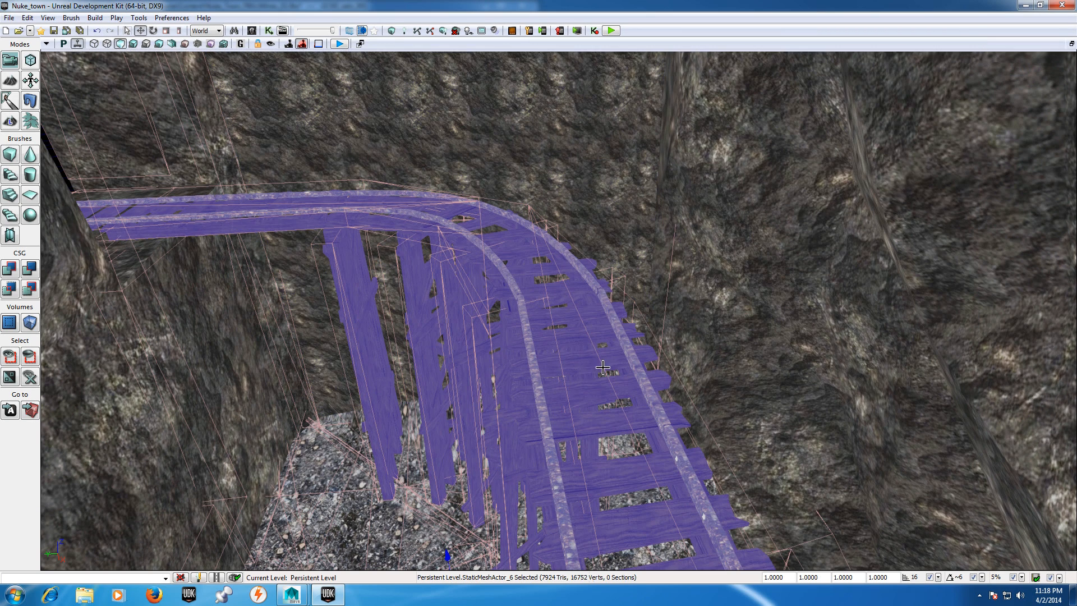
right_click(581, 270)
click(622, 575)
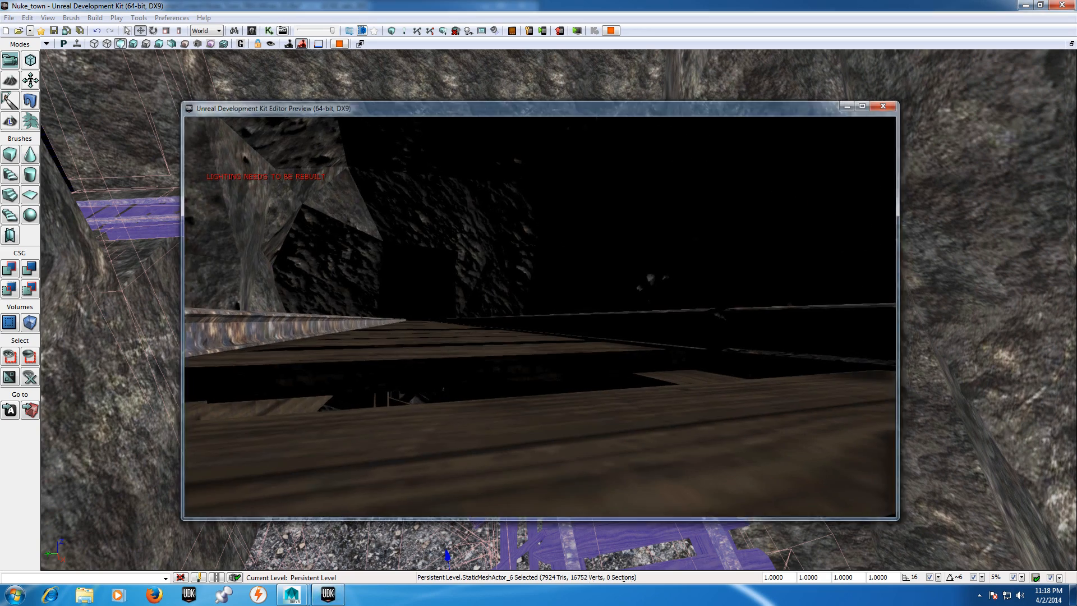
key(Escape)
Step: Play the level again from the bridge's curved section, walk around to inspect the rails, and end the preview
click(512, 187)
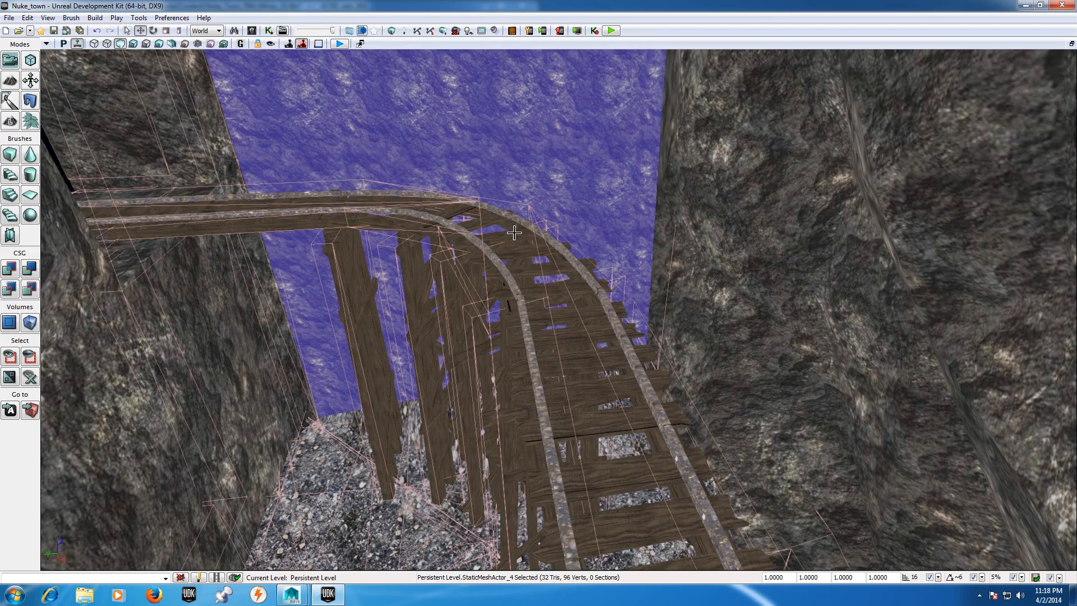
right_click(514, 232)
click(588, 577)
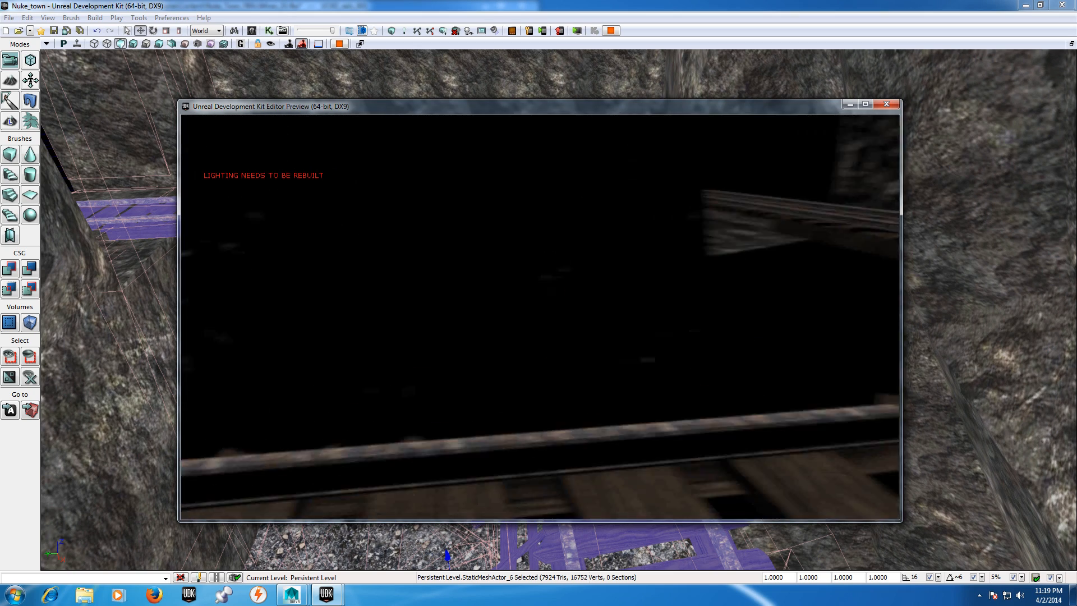
key(w)
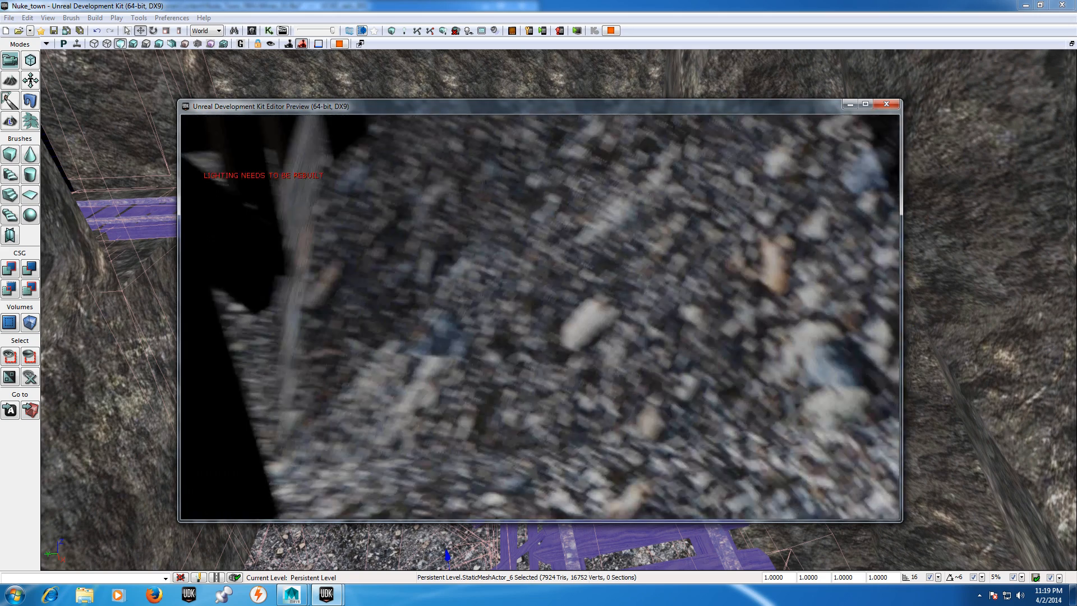
key(Escape)
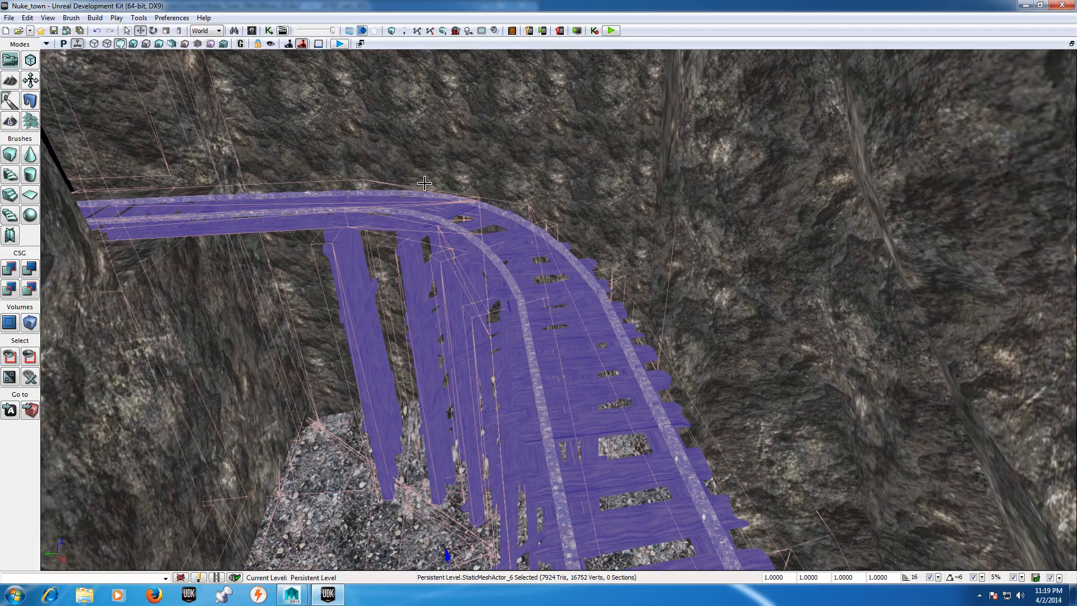